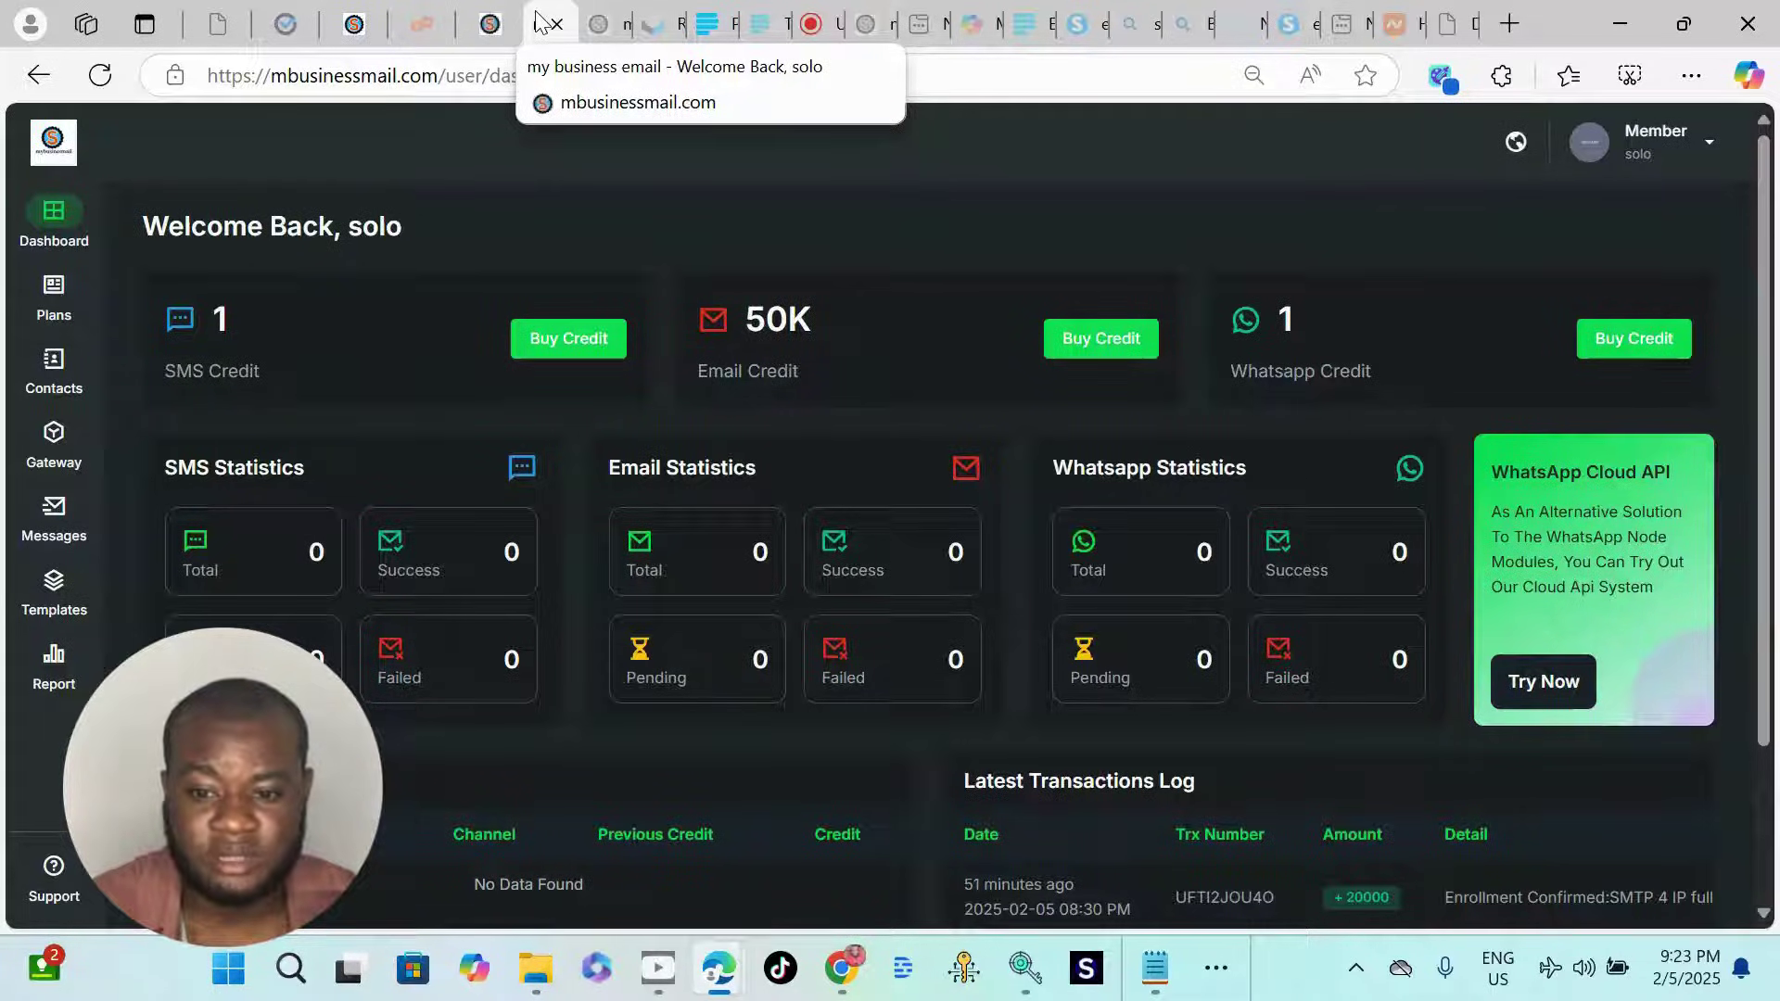
# Step: Create a contact group named "investors" and save it
pyautogui.click(54, 364)
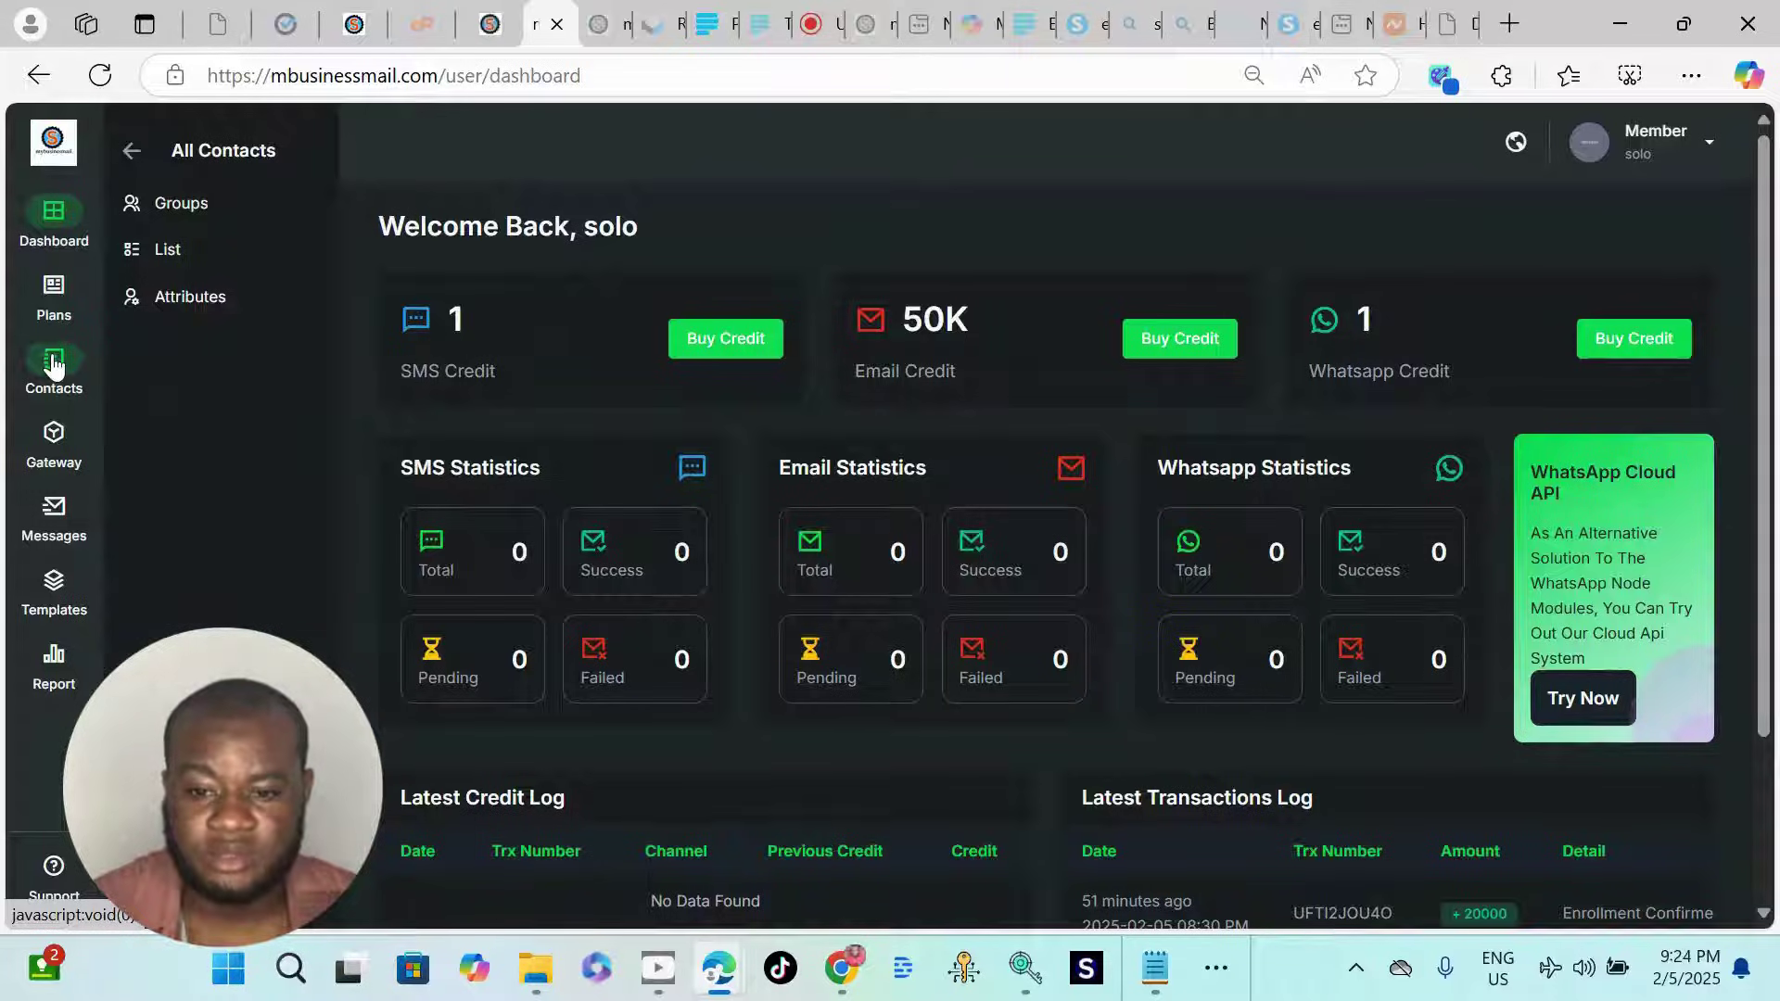
pyautogui.click(184, 208)
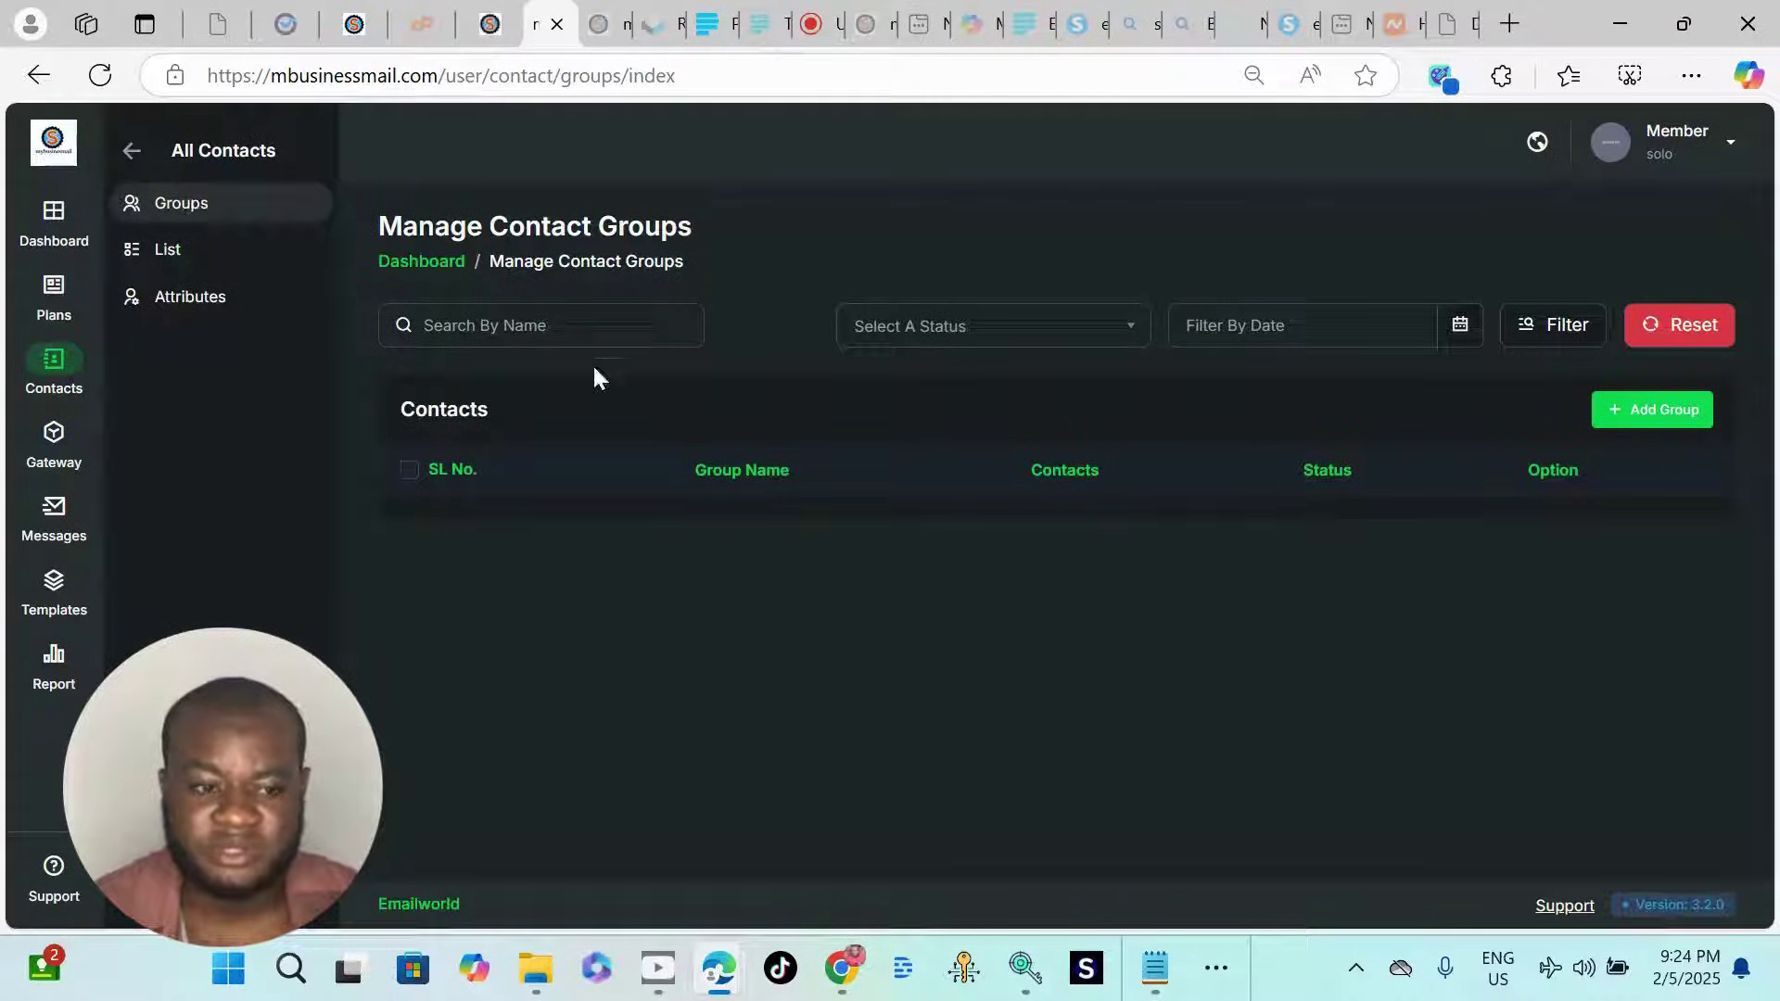
pyautogui.click(1648, 409)
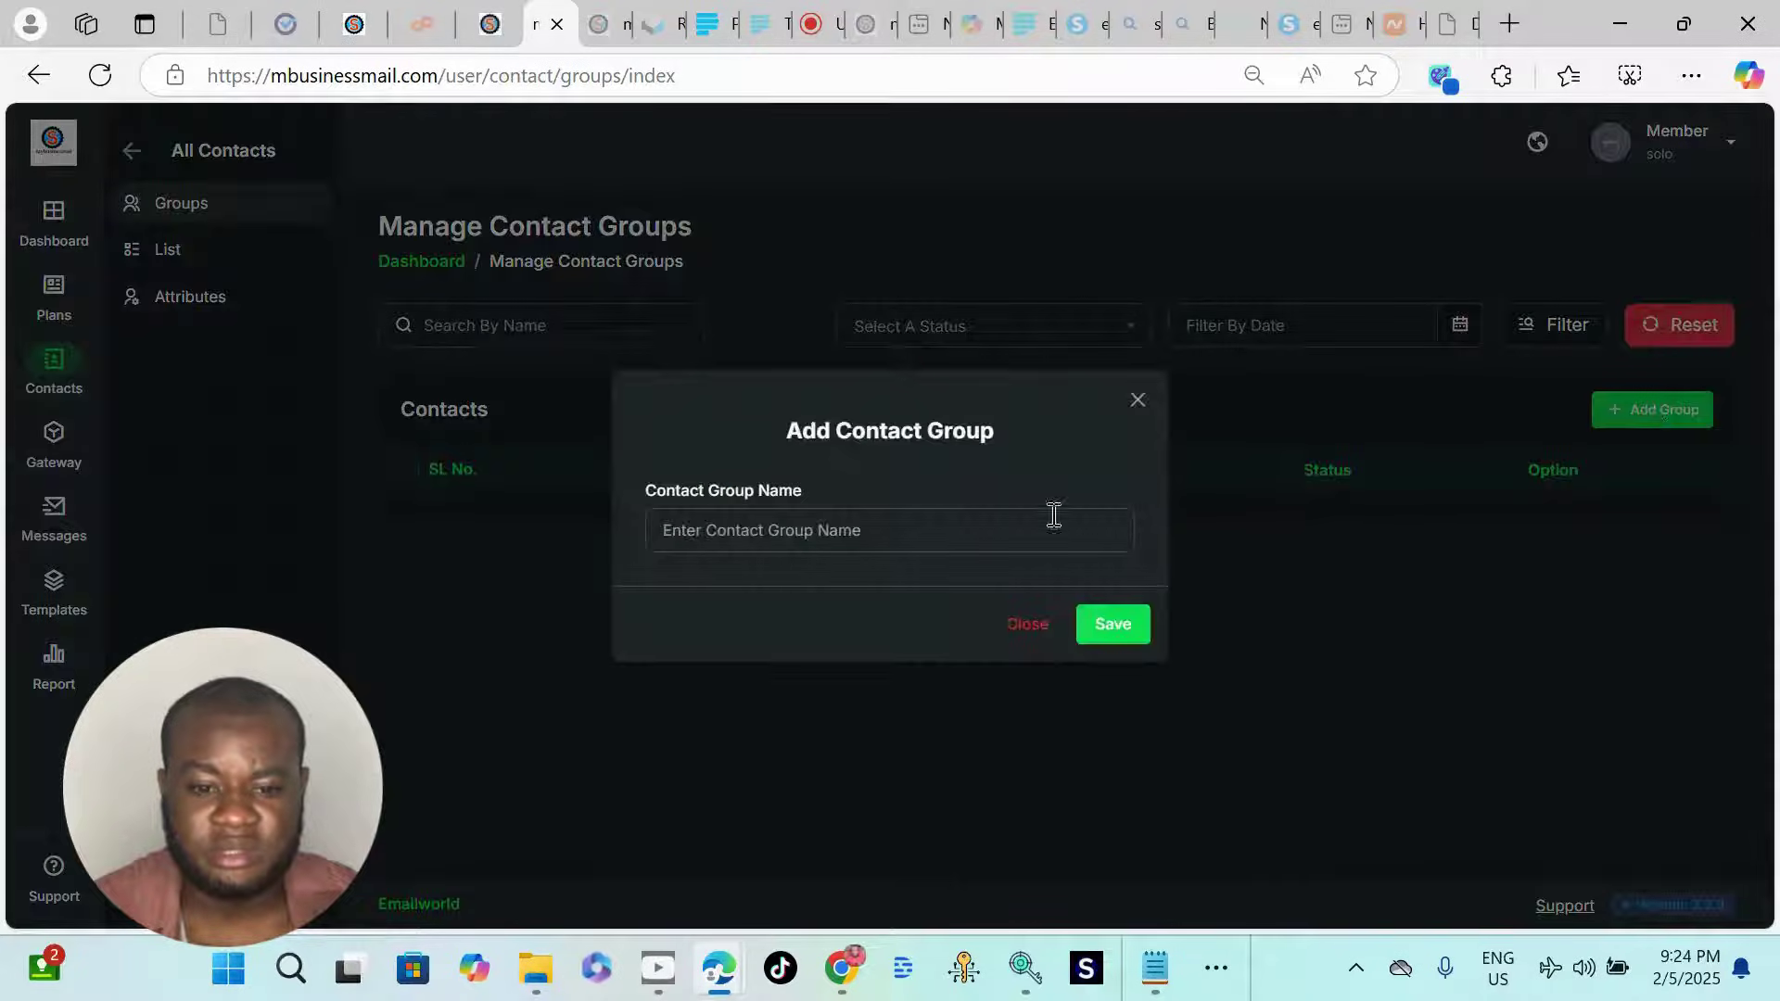
pyautogui.click(888, 530)
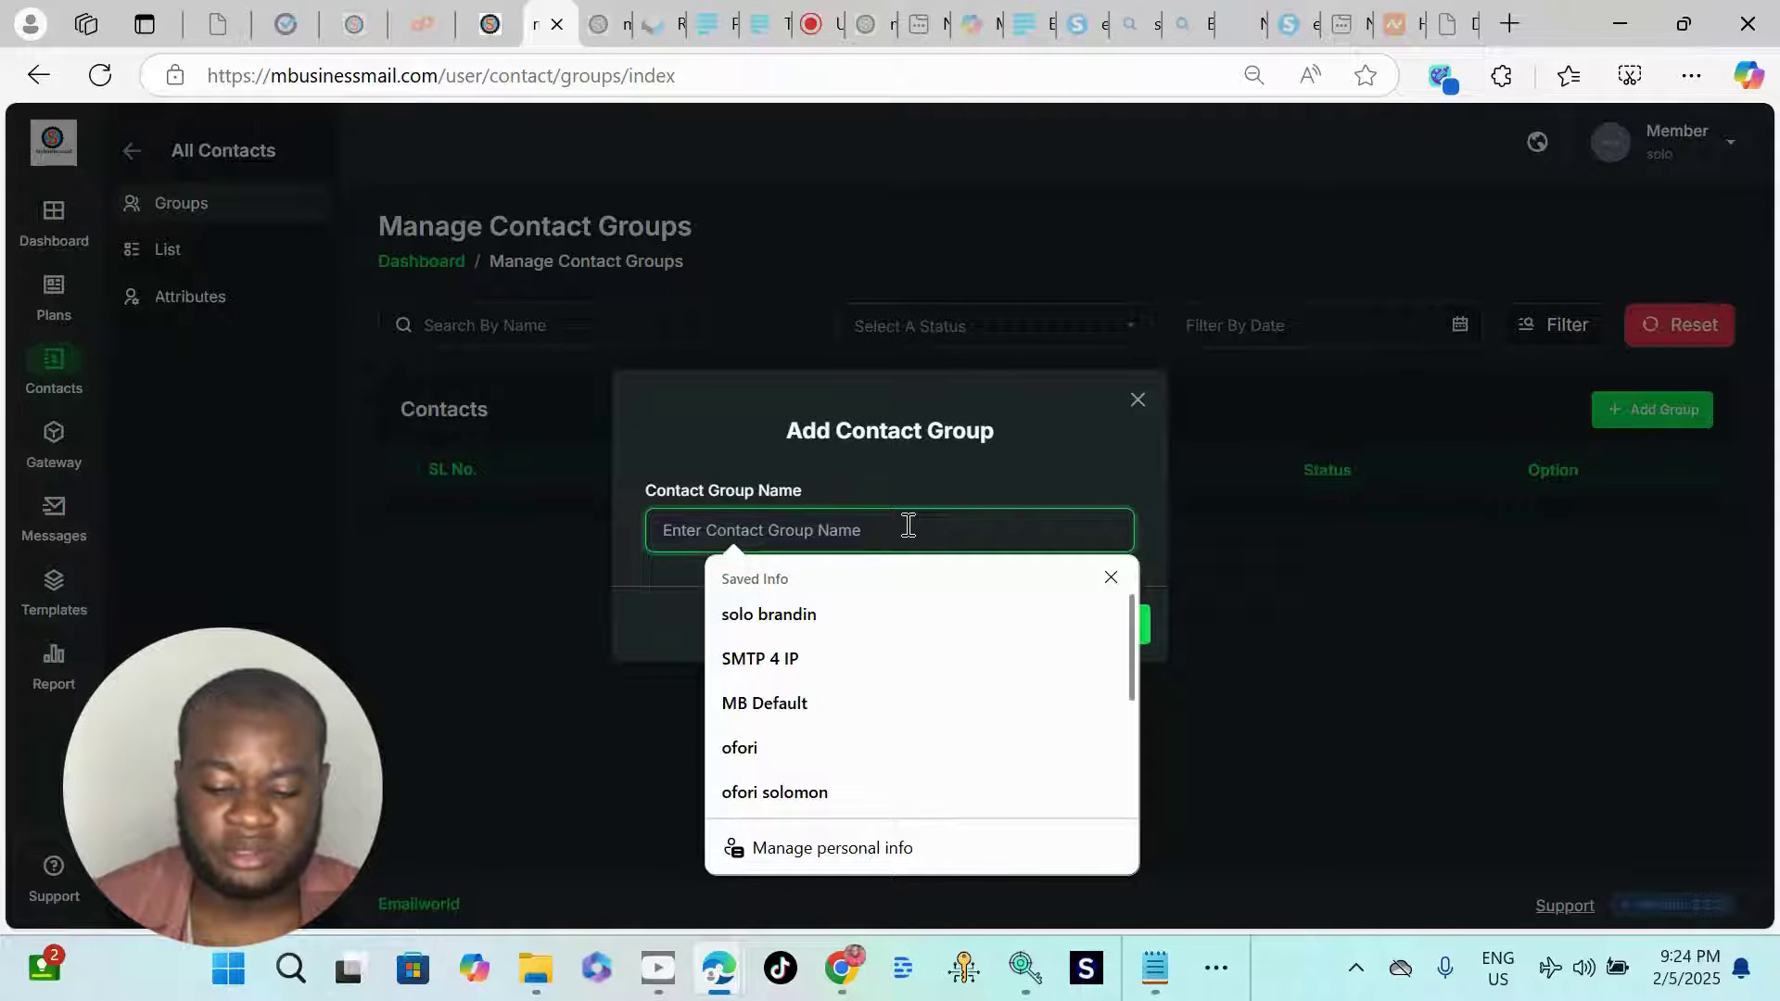
pyautogui.write('i')
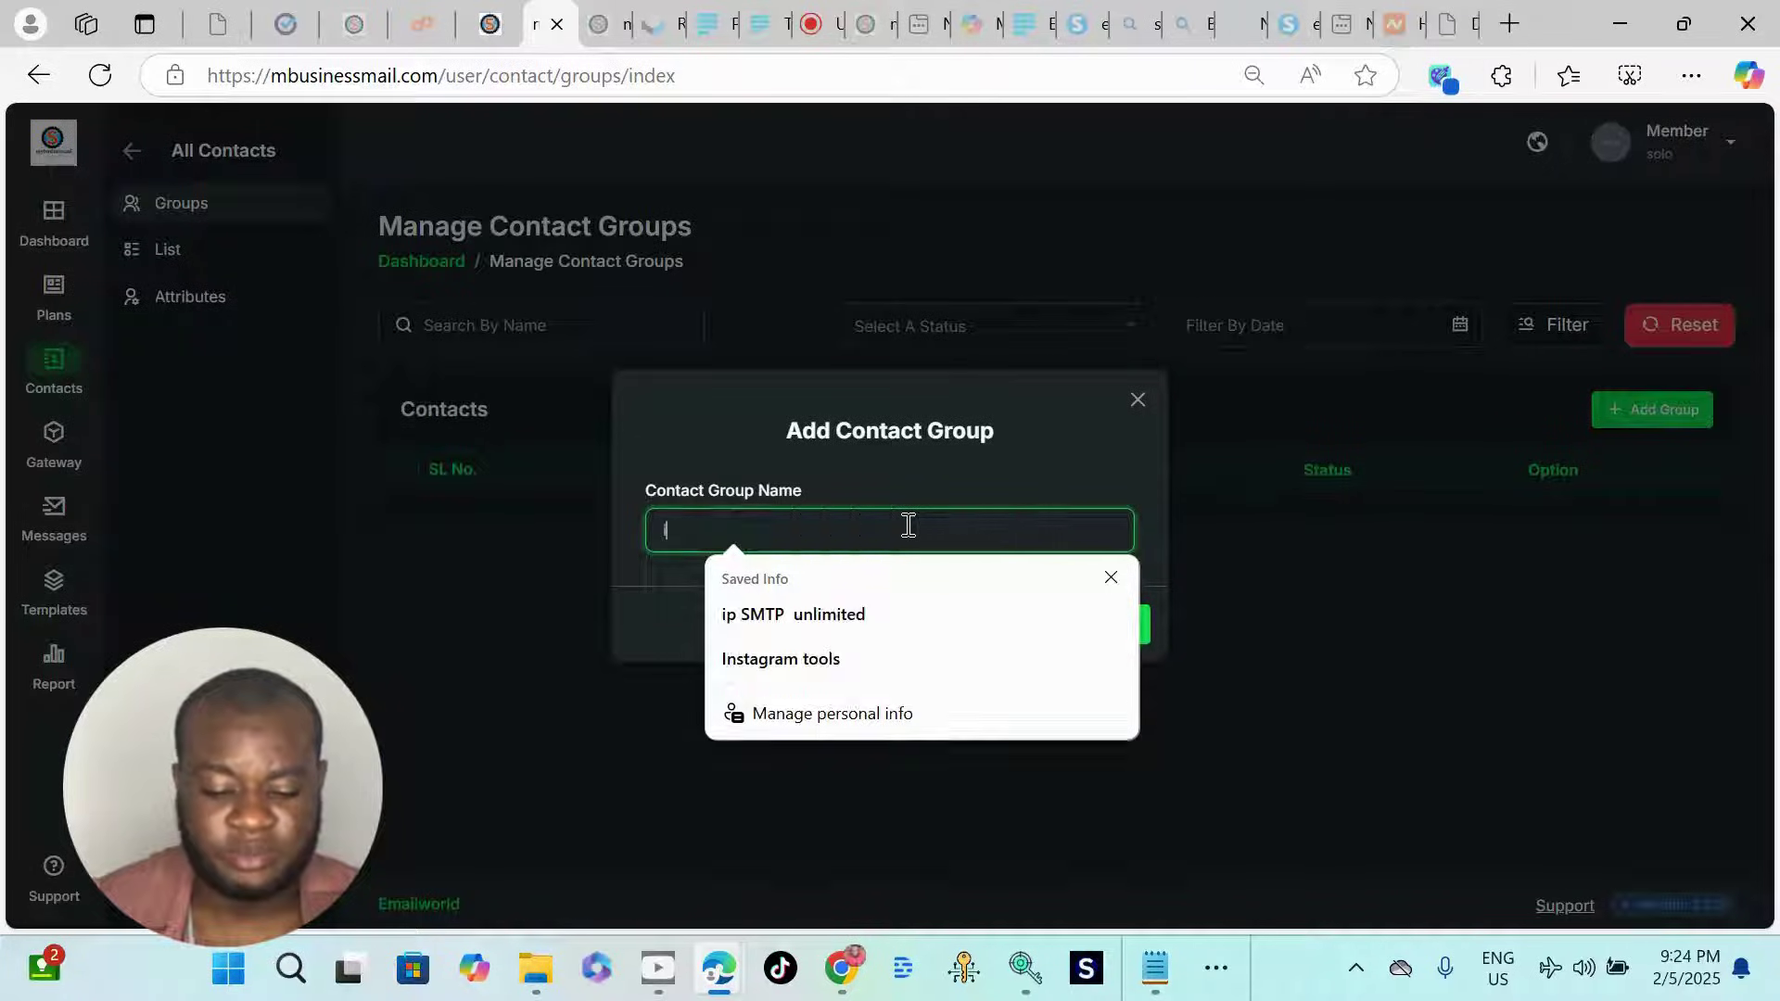
pyautogui.write('nves')
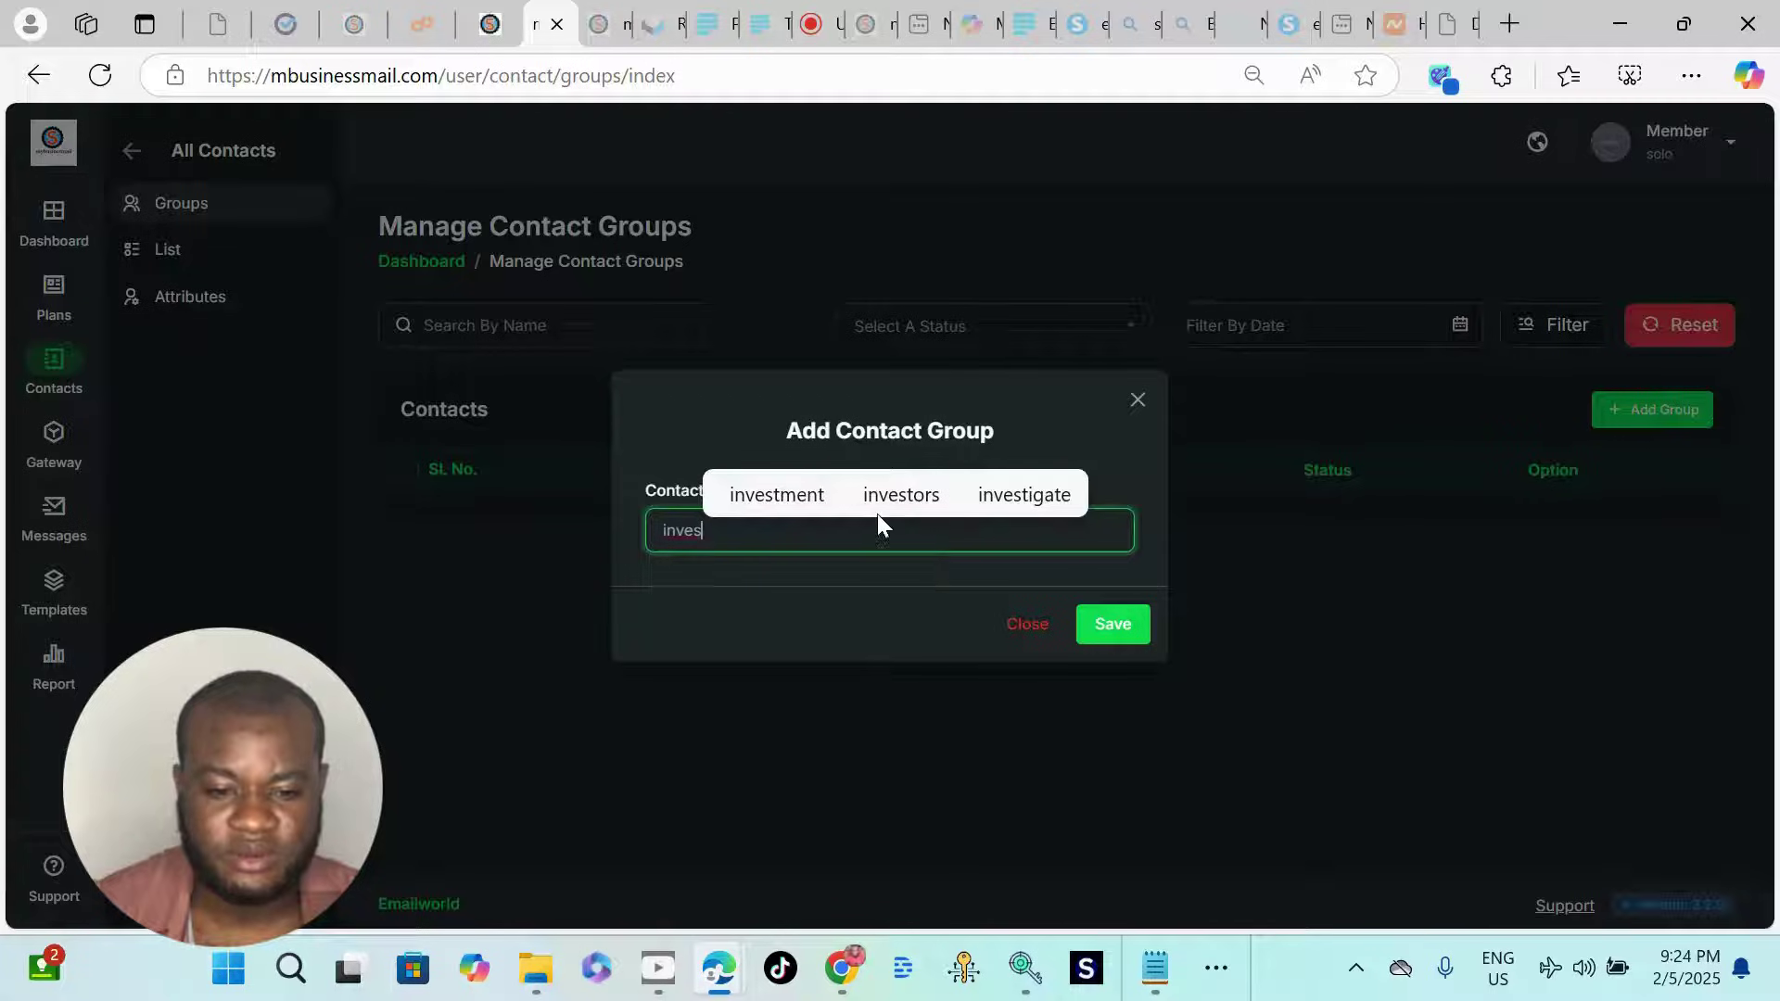
pyautogui.click(902, 495)
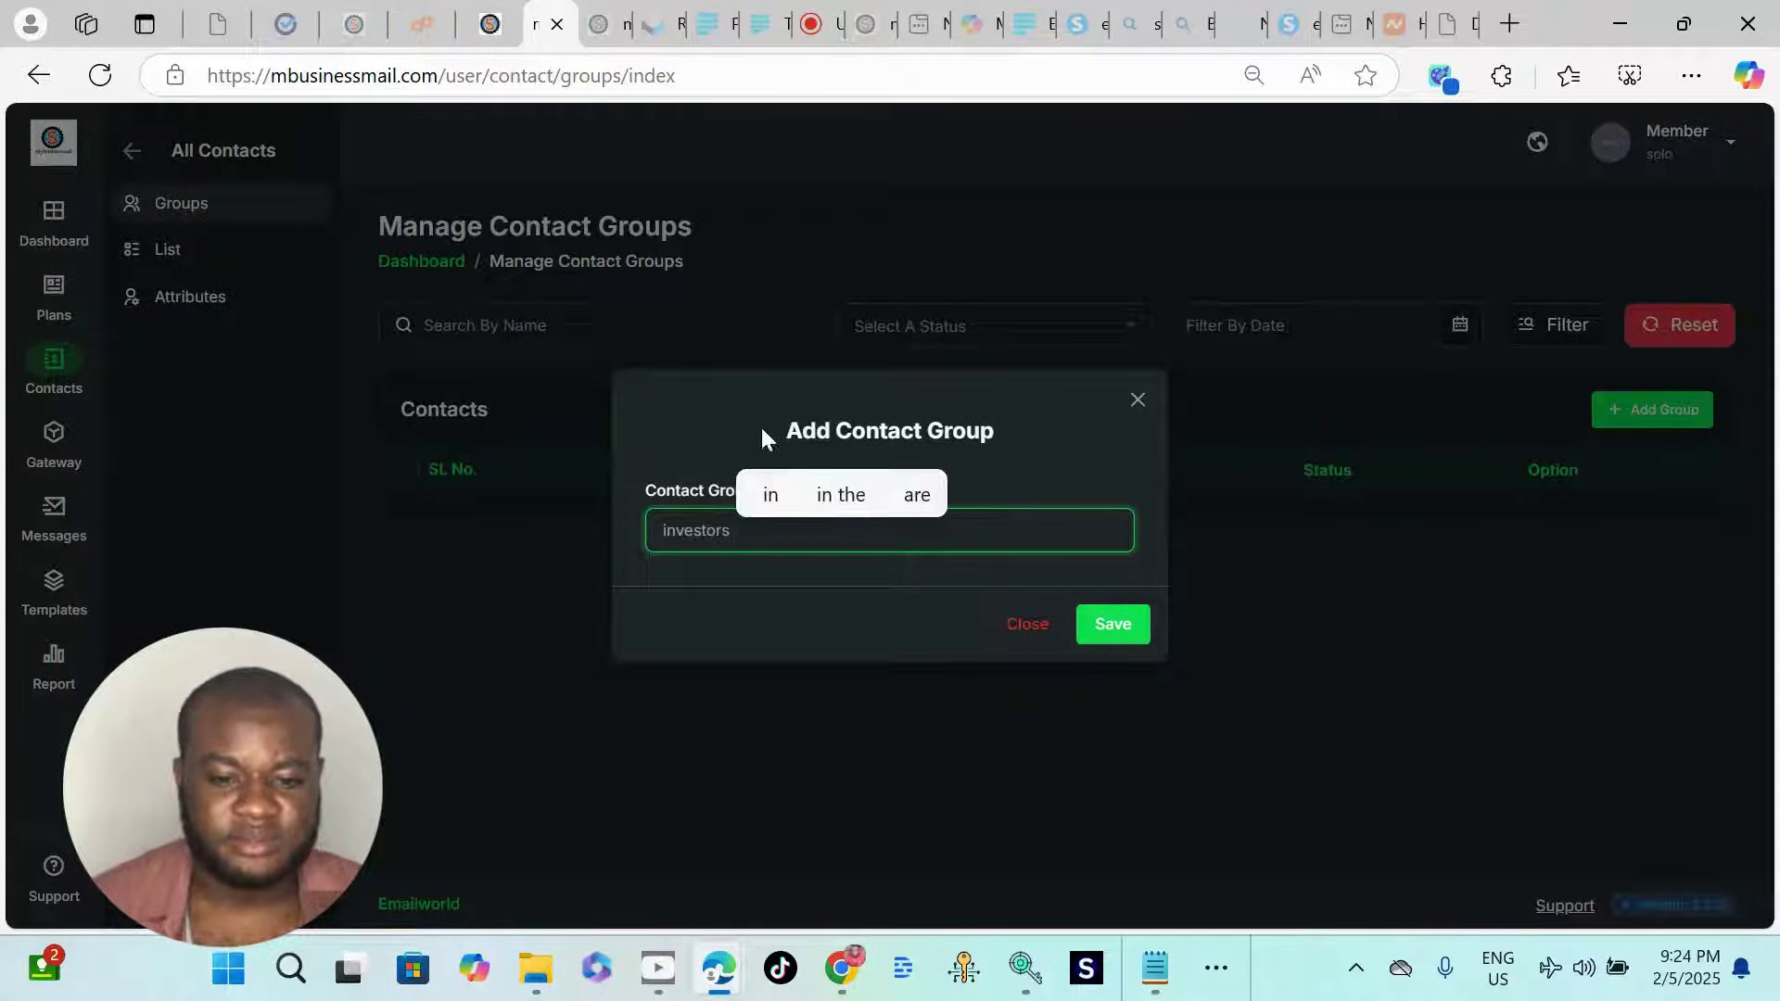
pyautogui.click(1141, 640)
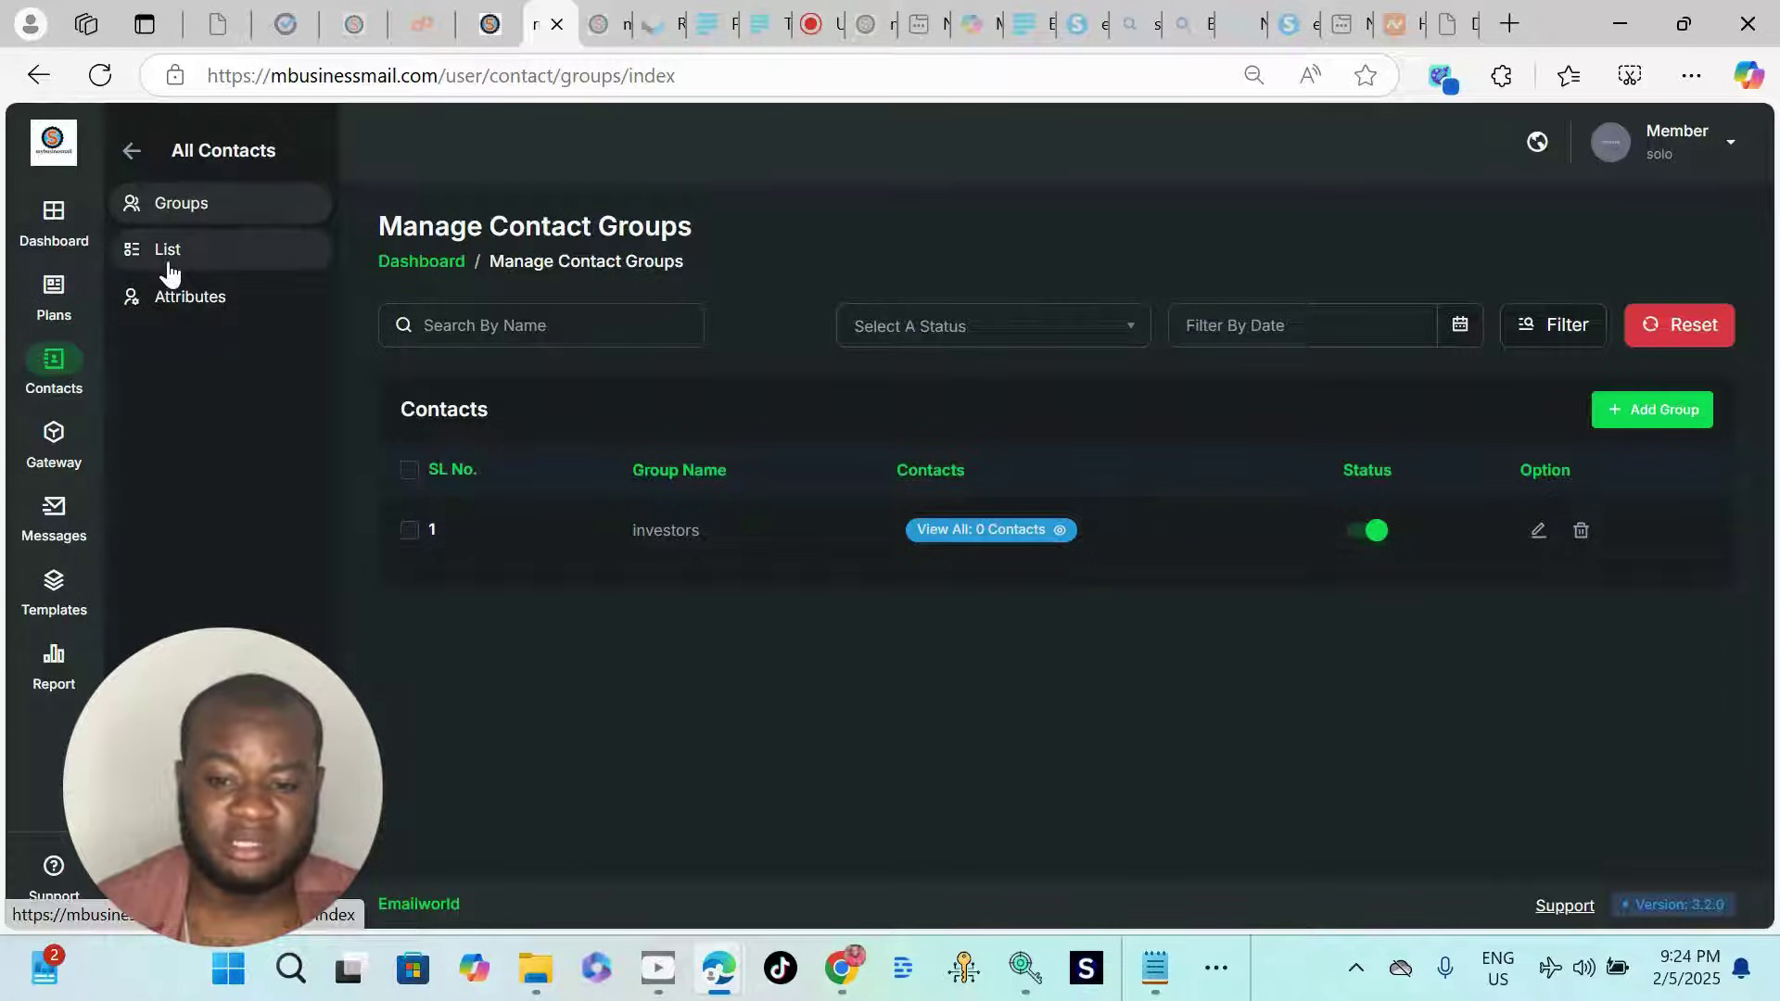
# Step: Start creating contacts from the investors group's contact list, using the CSV file import mode
pyautogui.click(1009, 534)
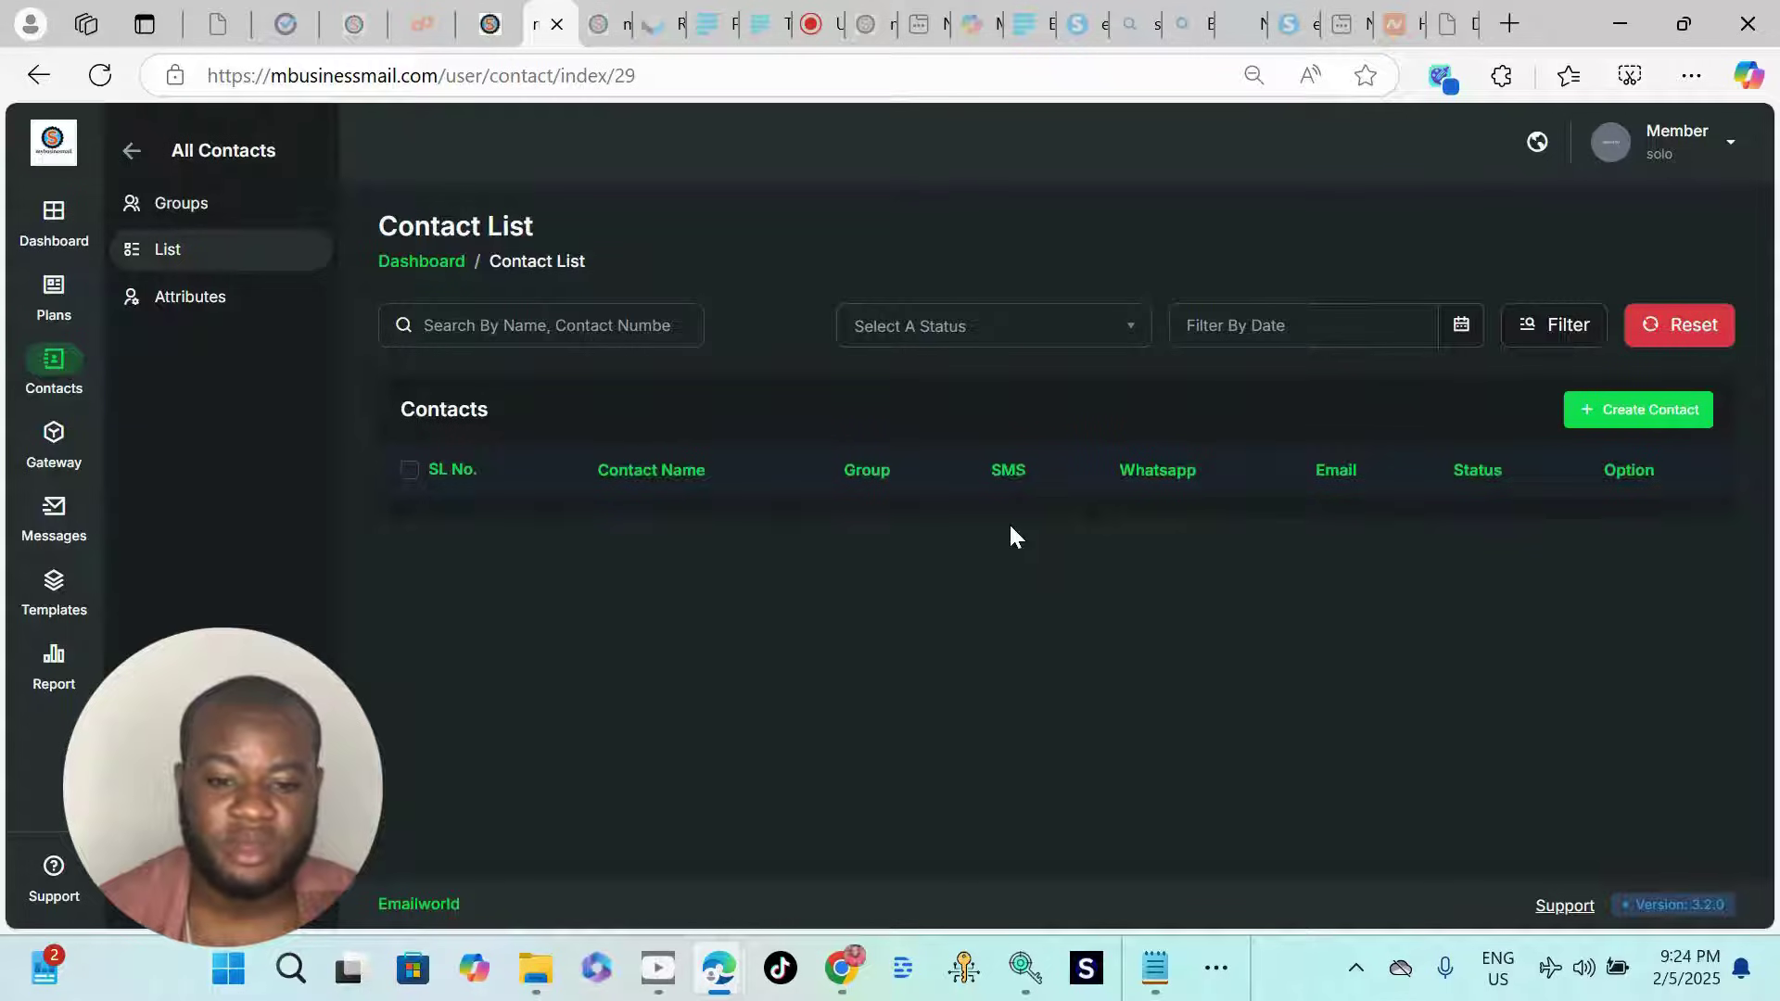
pyautogui.click(1654, 413)
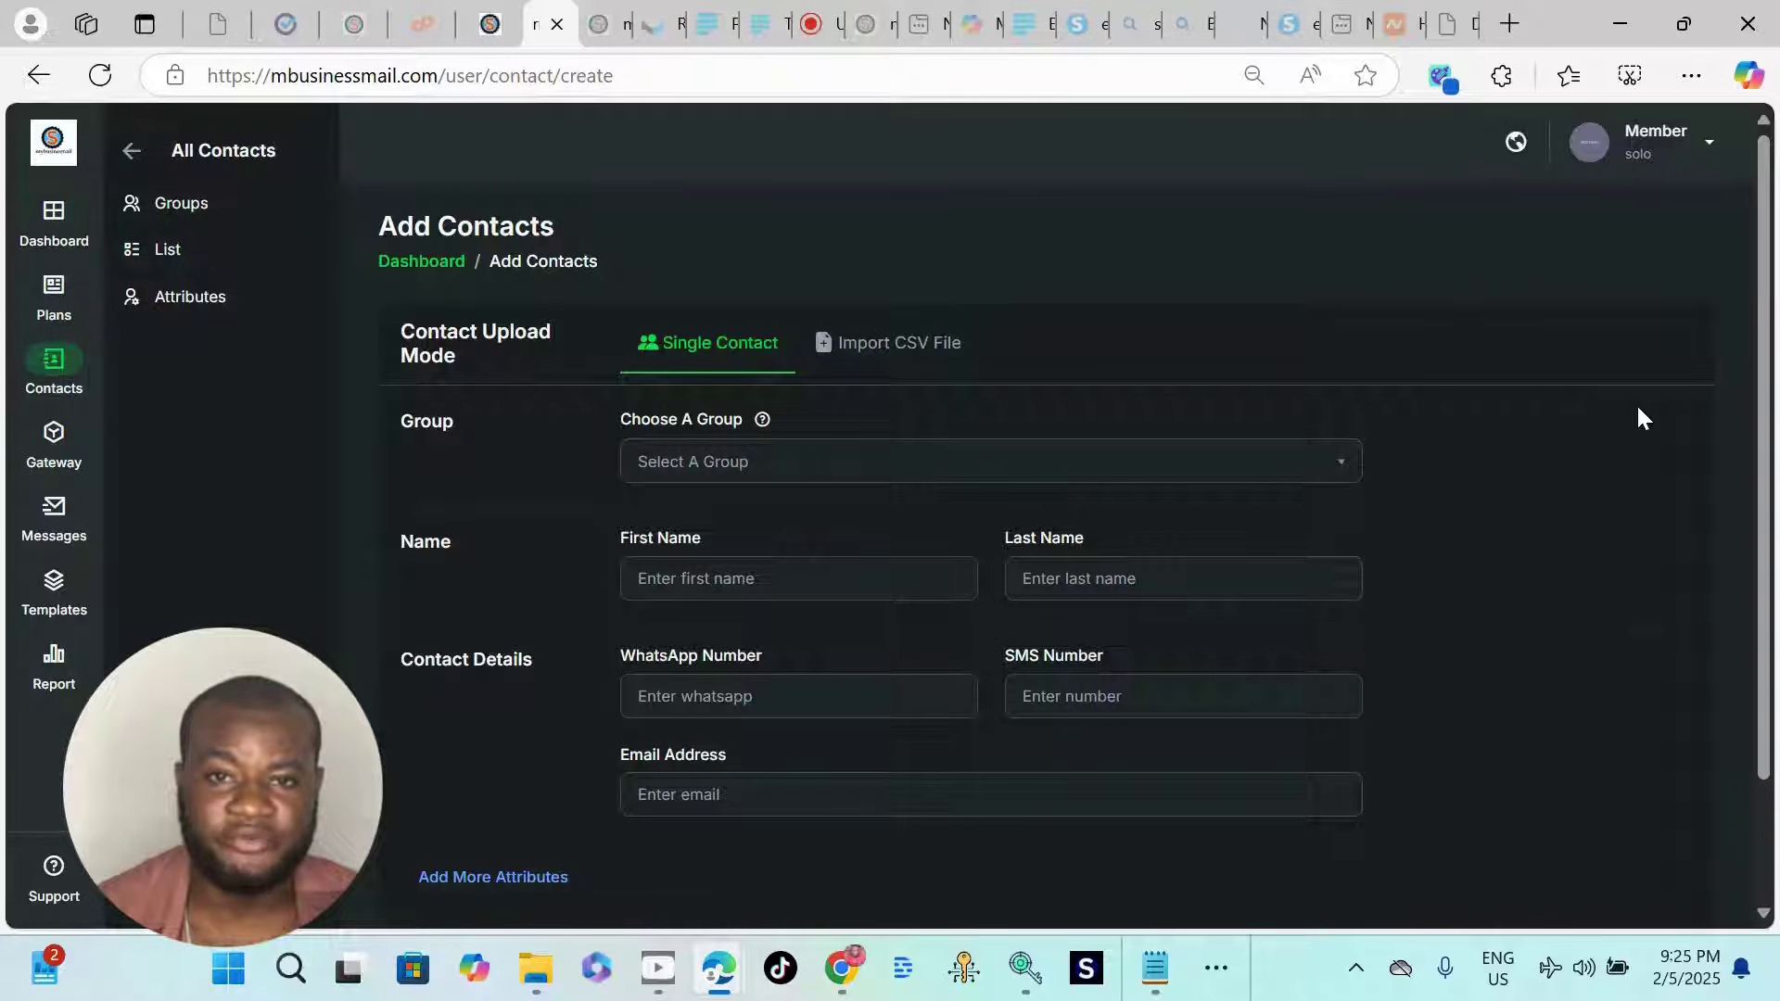
pyautogui.click(876, 357)
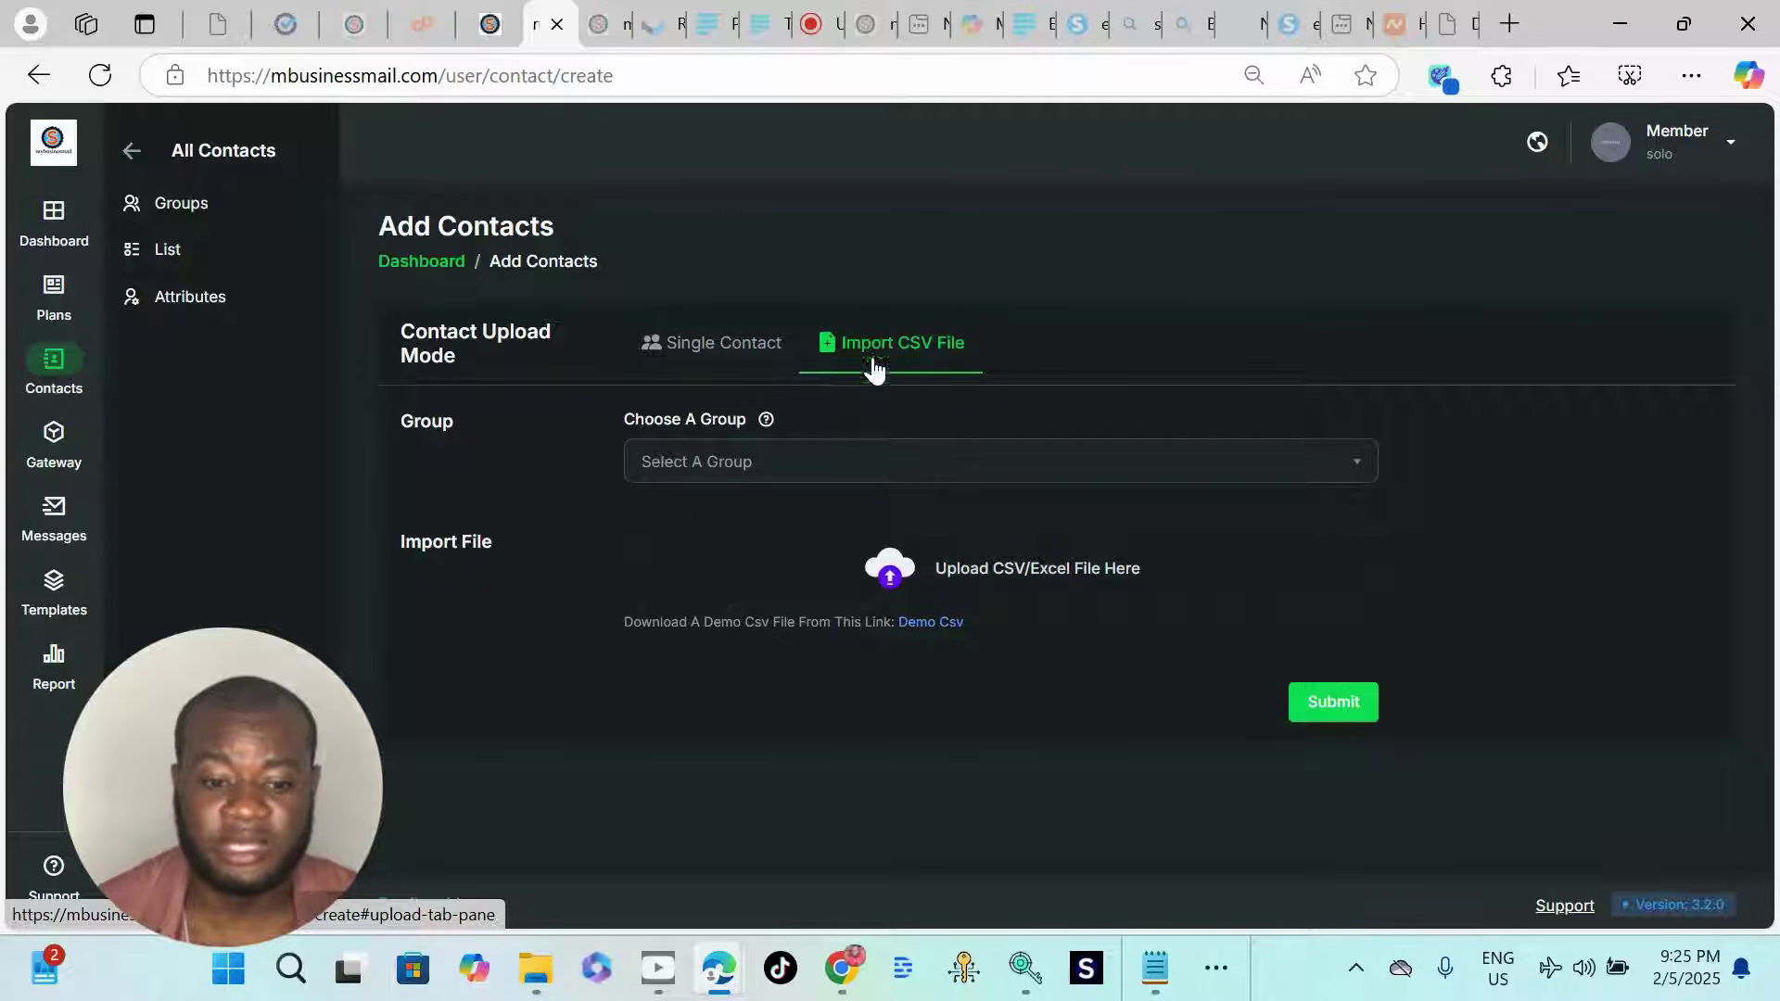
# Step: Switch to Notepad and examine how the email addresses are laid out line by line in testing list.txt
pyautogui.moveTo(1154, 968)
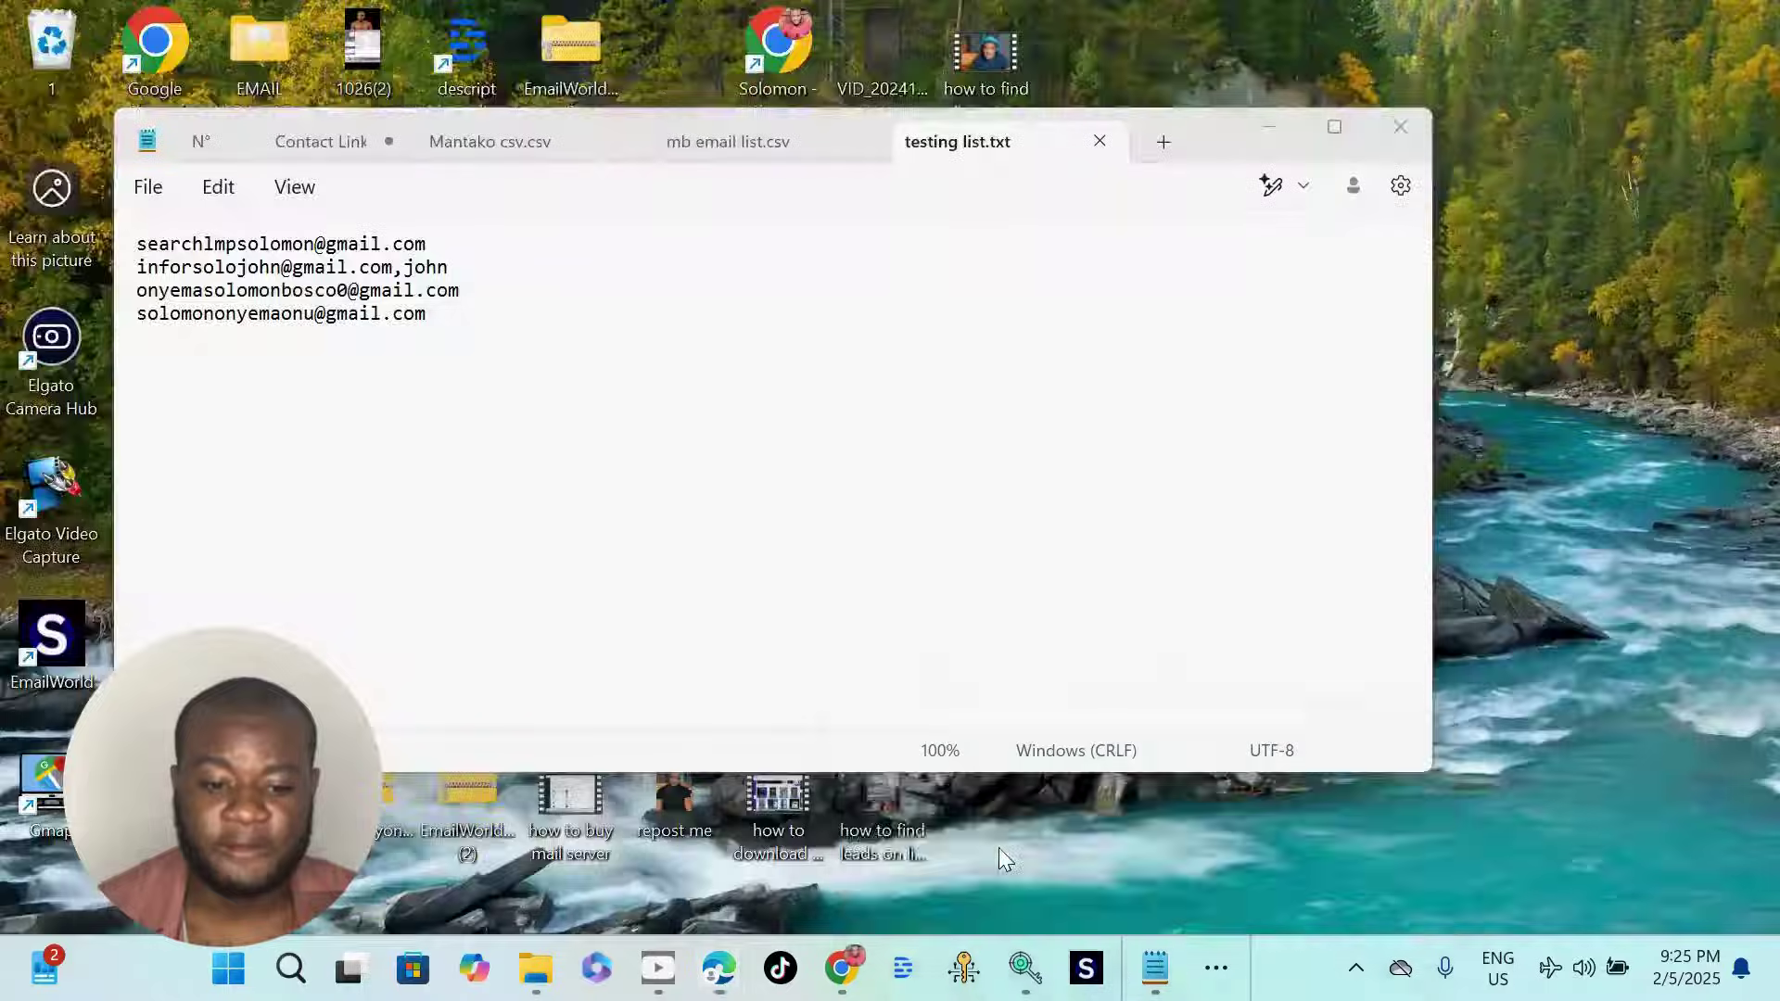
pyautogui.click(999, 847)
pyautogui.click(417, 321)
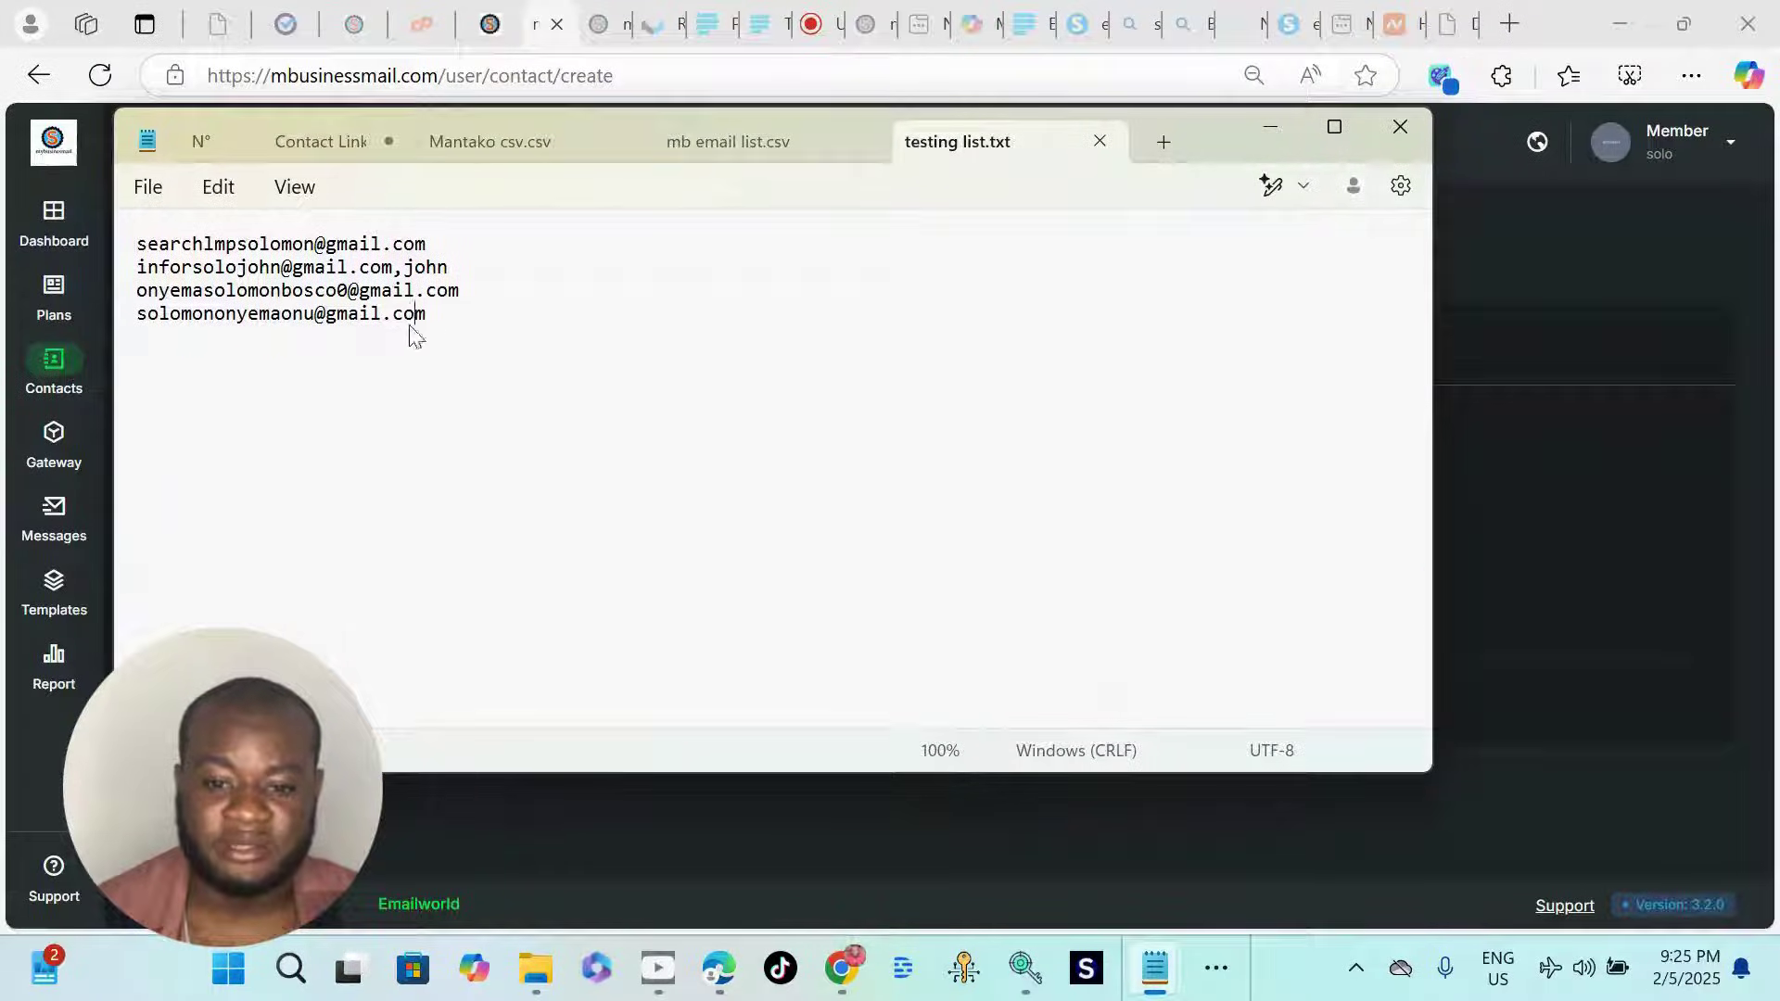
pyautogui.moveTo(427, 318); pyautogui.dragTo(197, 233)
pyautogui.click(198, 233)
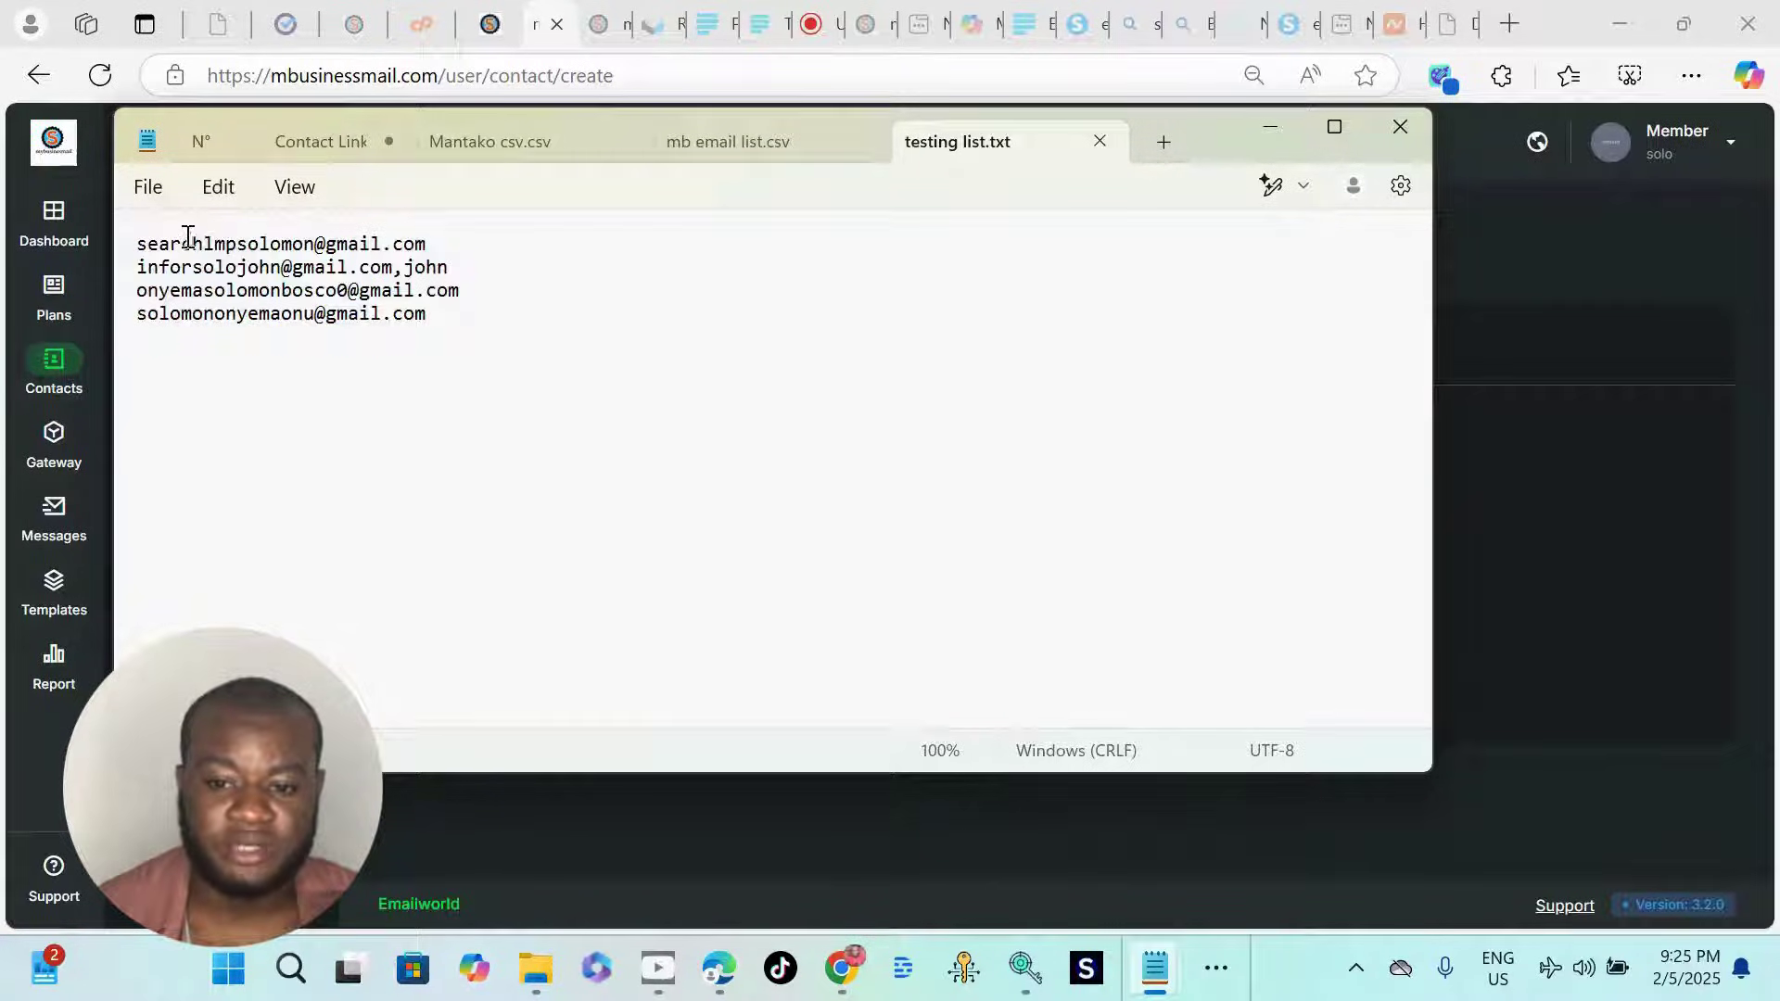
pyautogui.doubleClick(187, 239)
pyautogui.click(187, 239)
pyautogui.doubleClick(187, 269)
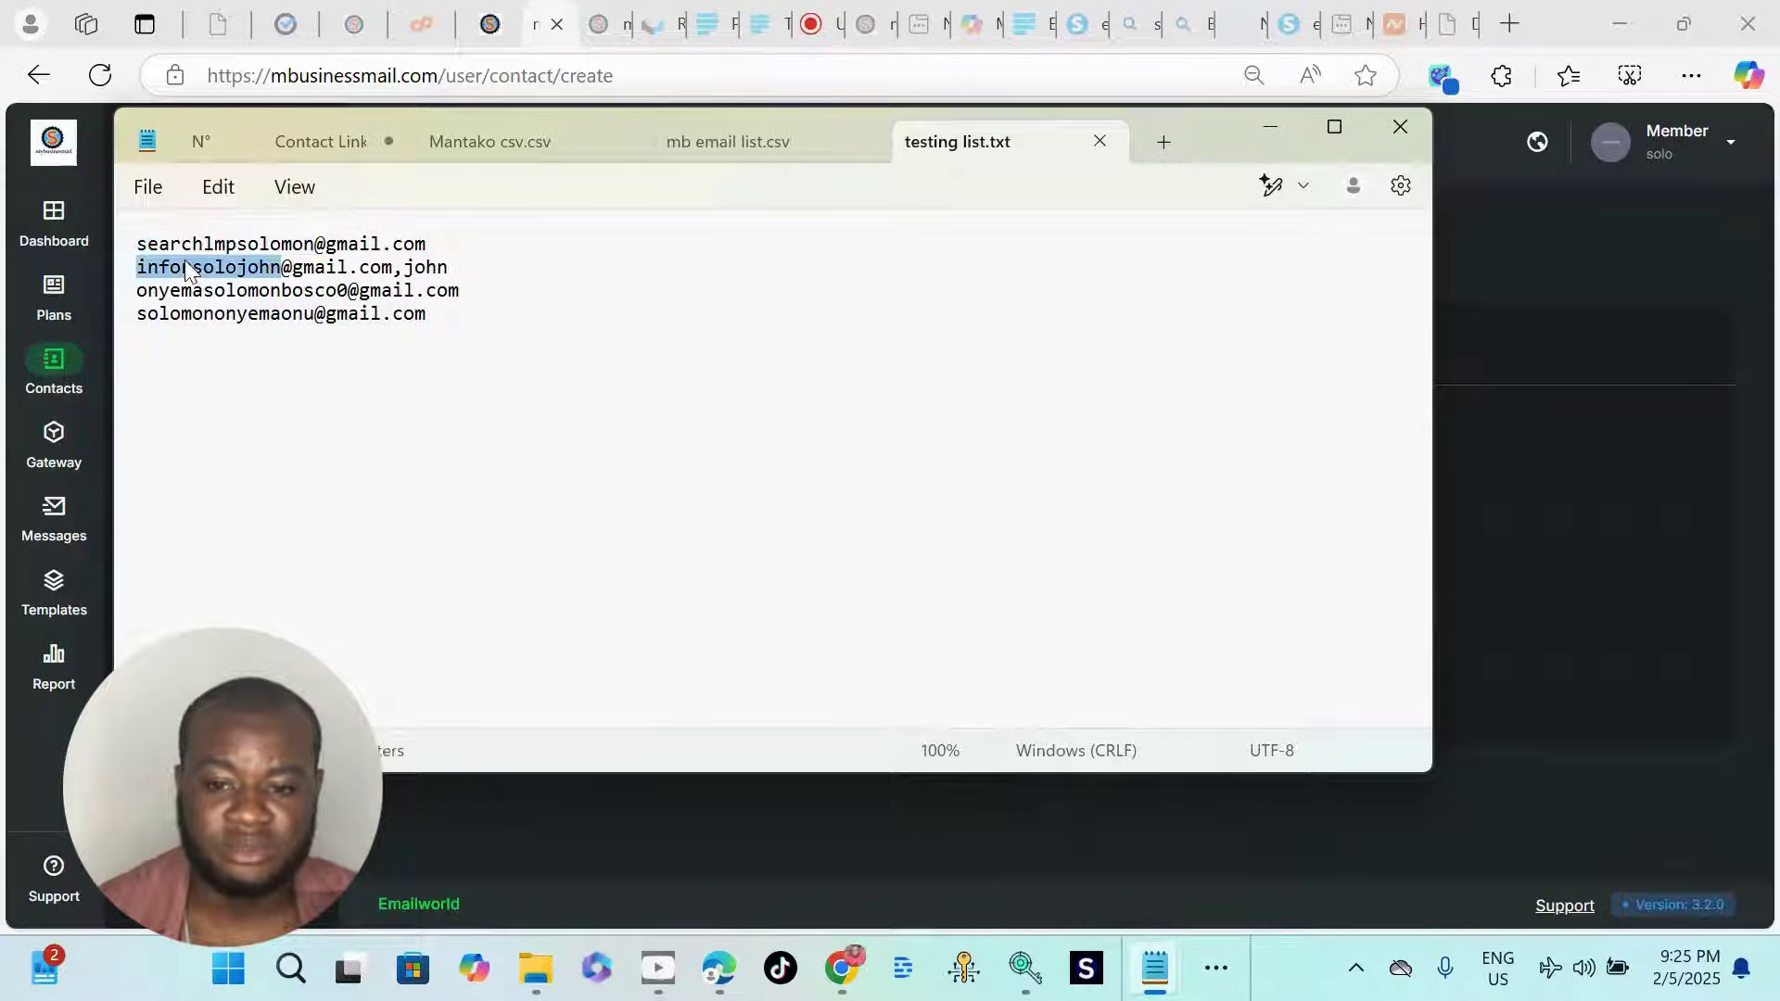
pyautogui.click(195, 288)
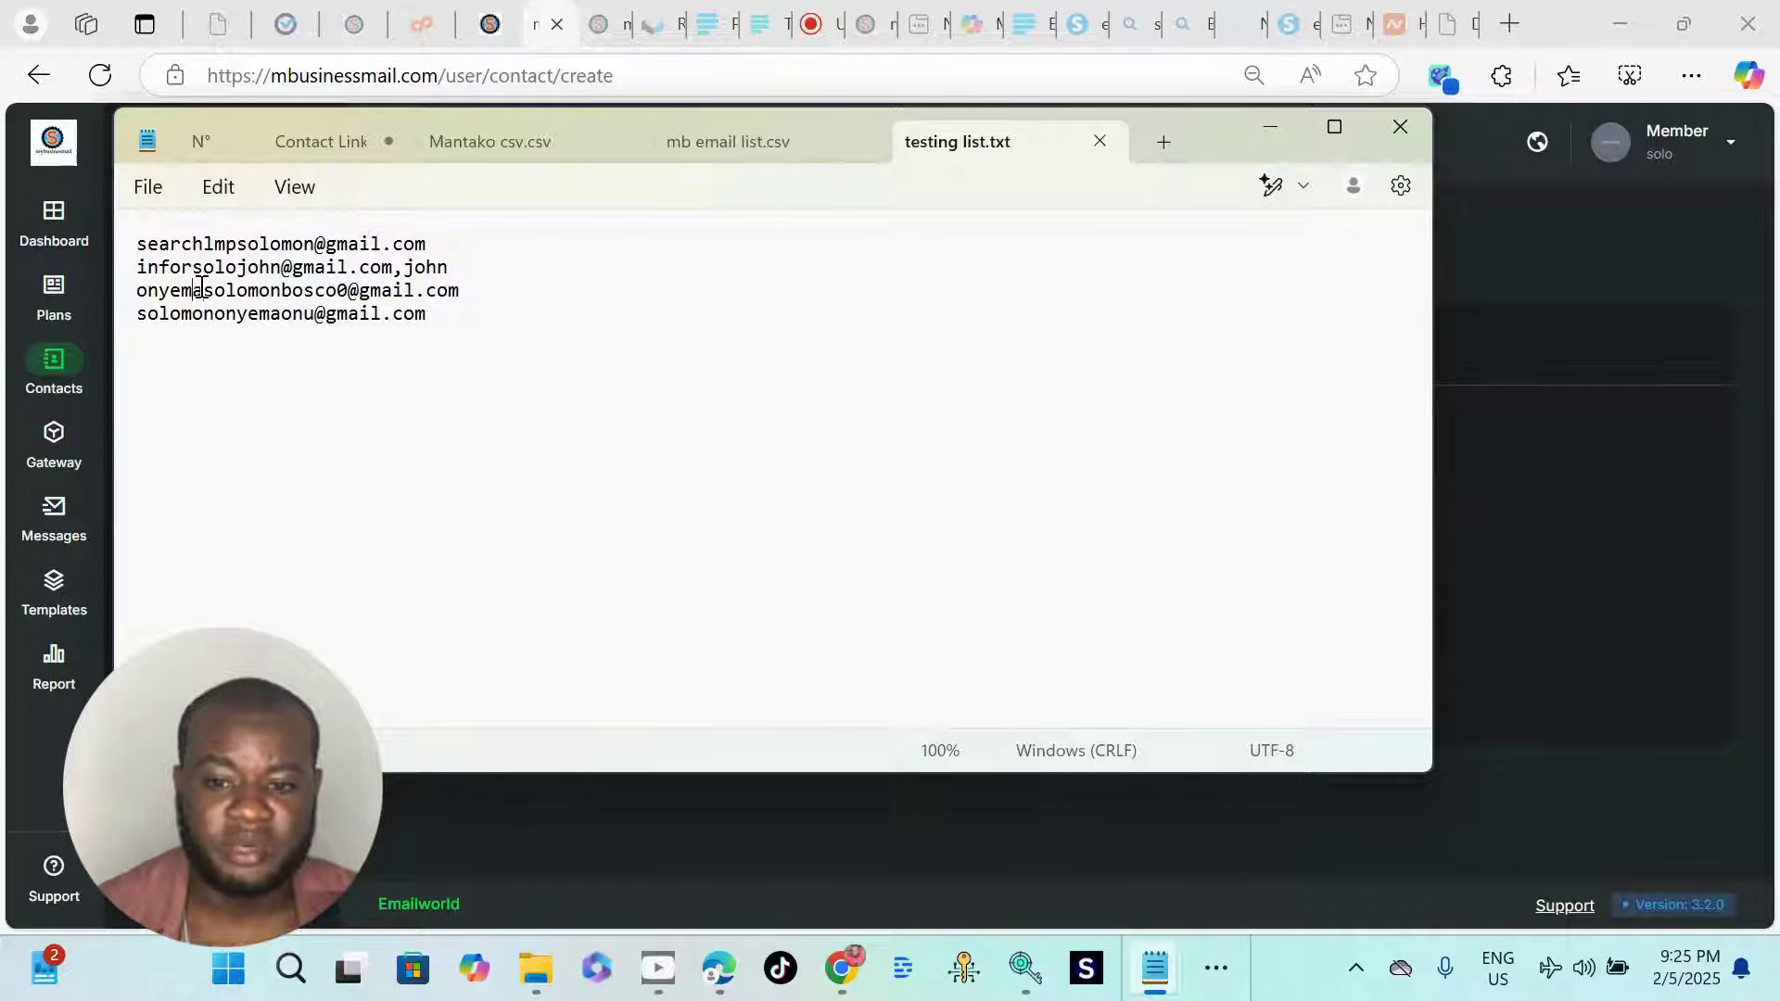
pyautogui.doubleClick(197, 289)
pyautogui.tripleClick(209, 314)
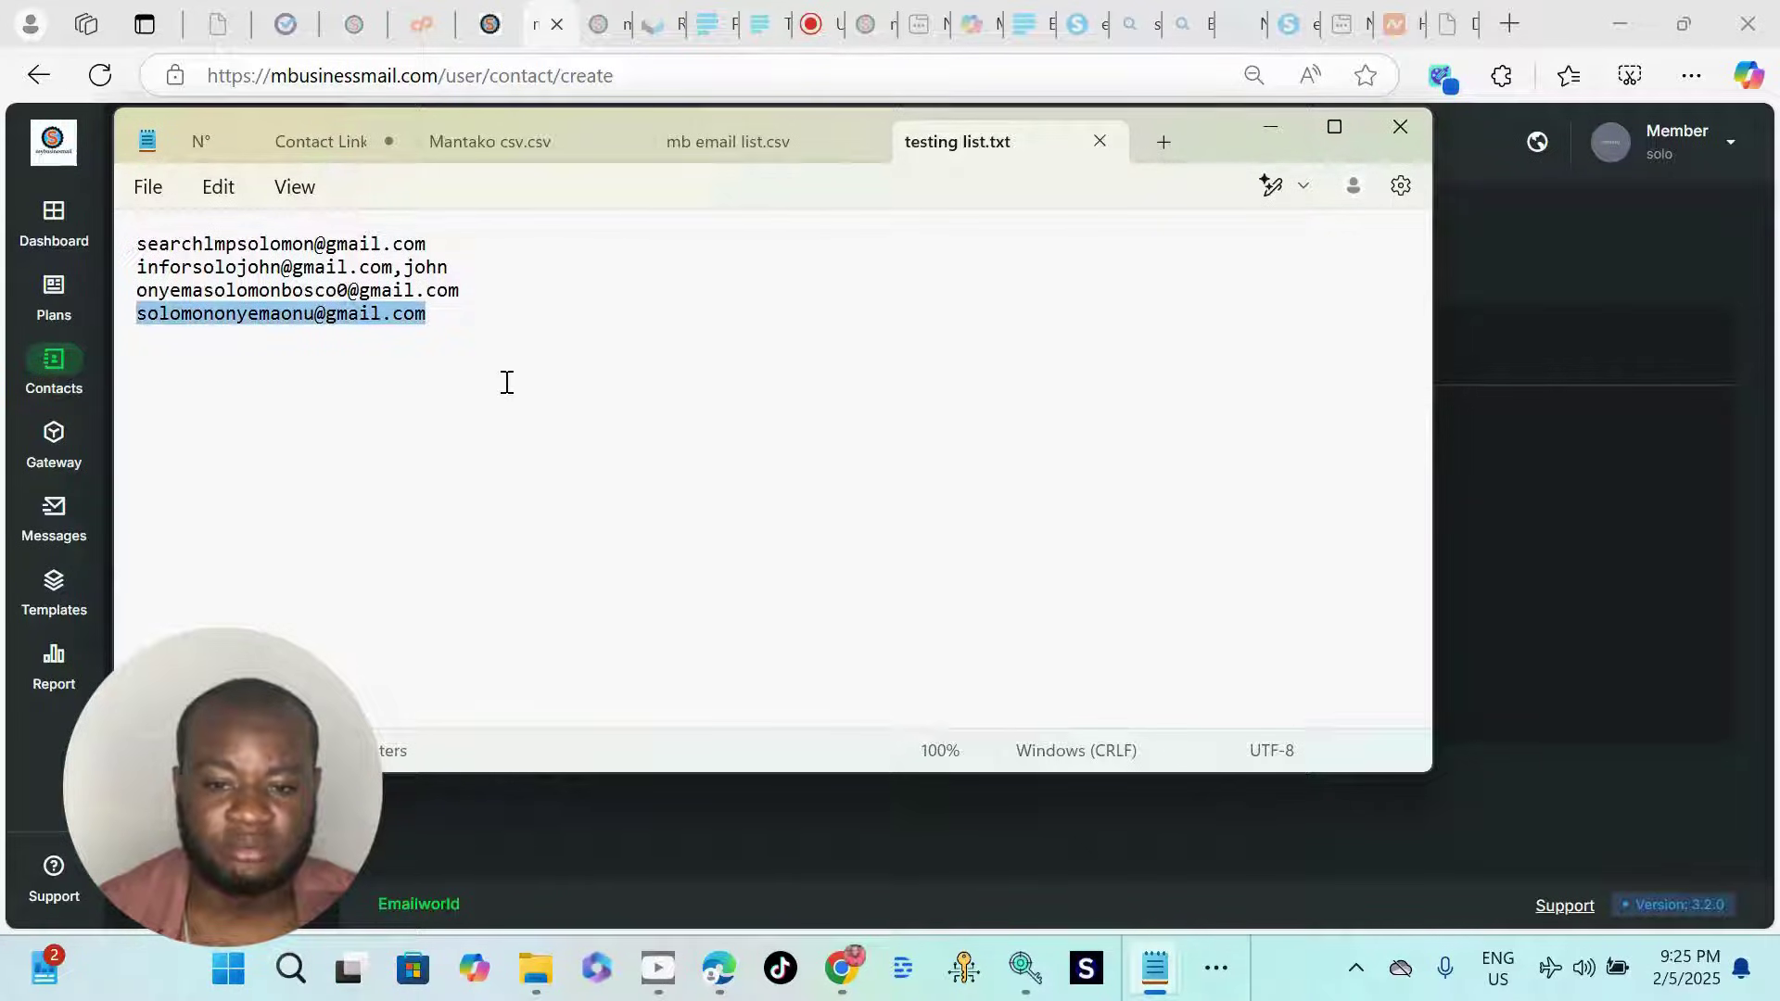
# Step: Examine the scraped contact link list and the addresses in Mantako csv.csv to compare how their entries are formatted
pyautogui.click(488, 146)
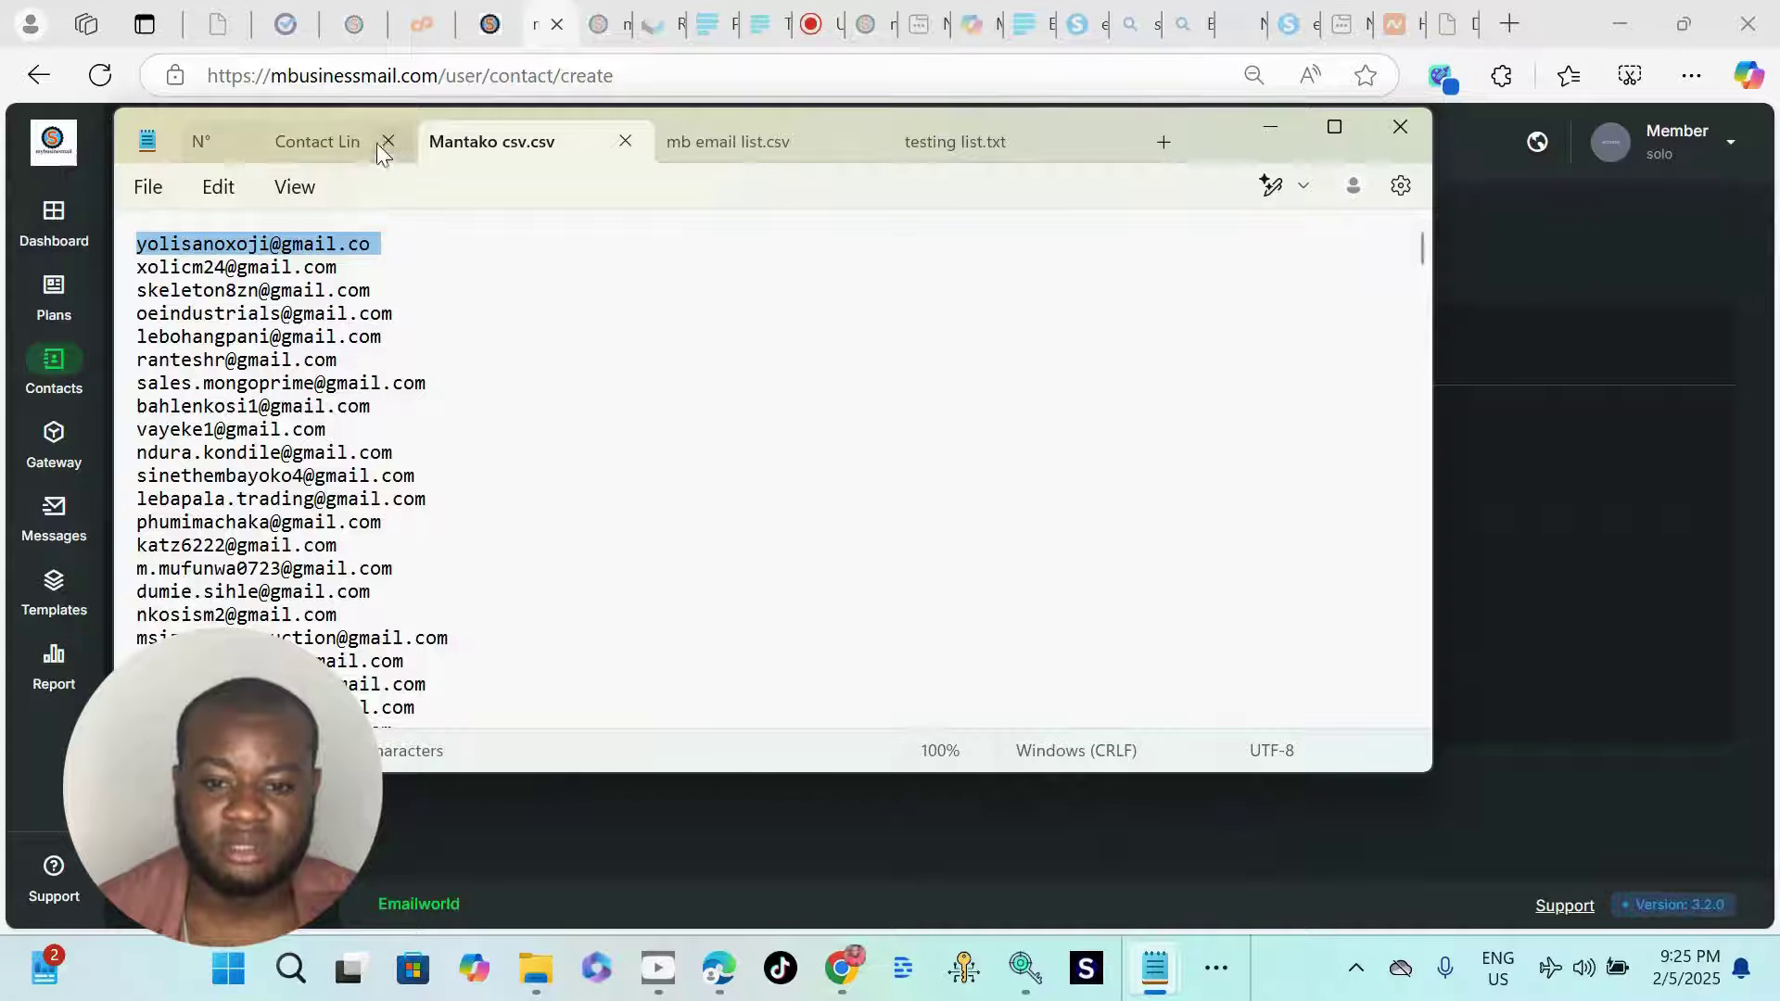
pyautogui.click(315, 143)
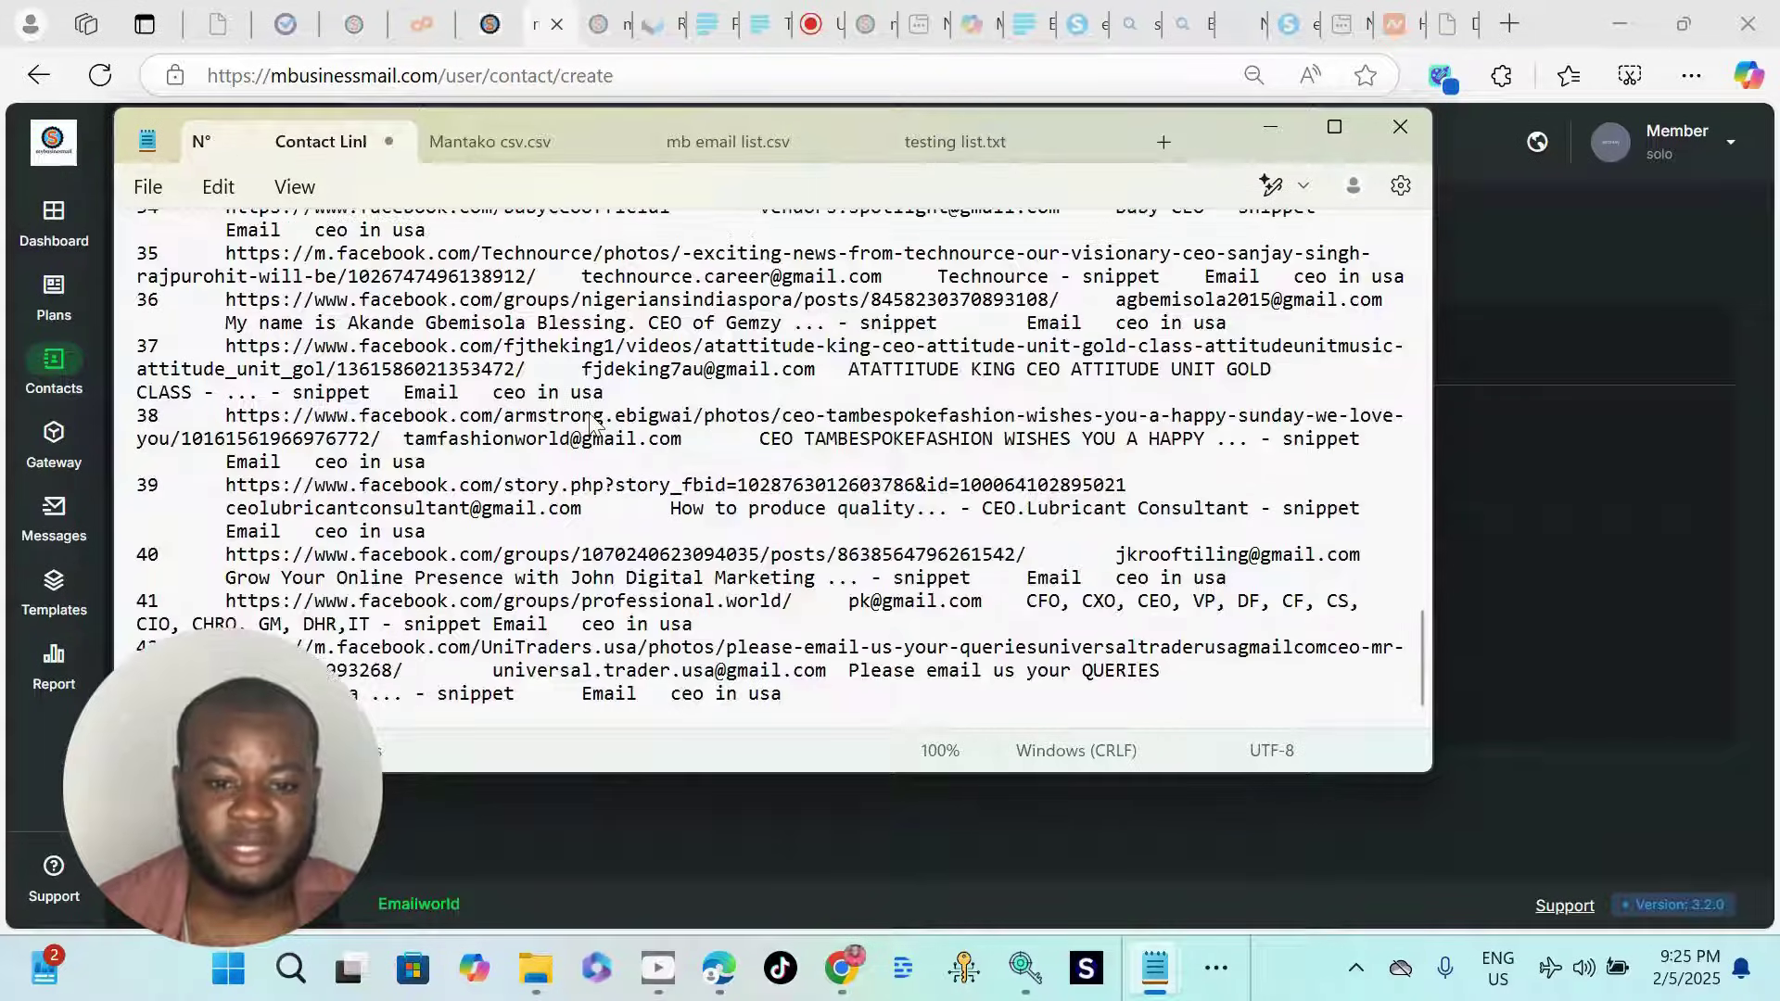
pyautogui.scroll(20, 593, 417)
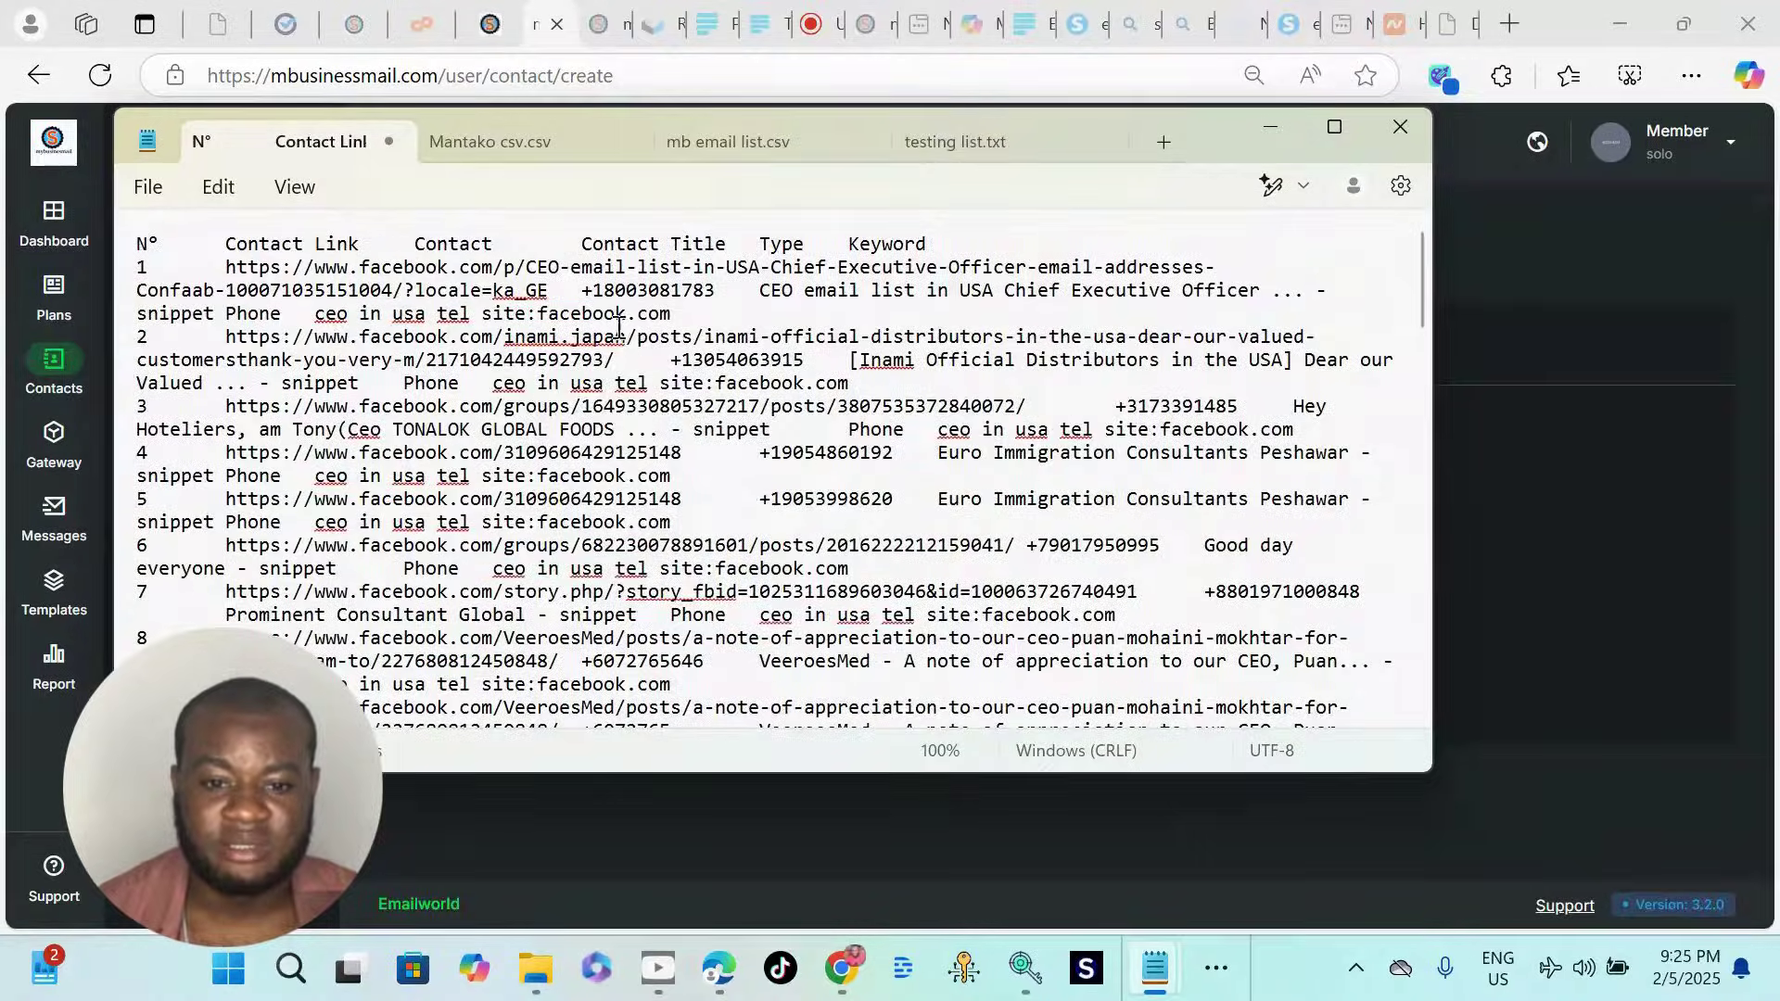
pyautogui.scroll(-3, 619, 411)
pyautogui.scroll(3, 619, 412)
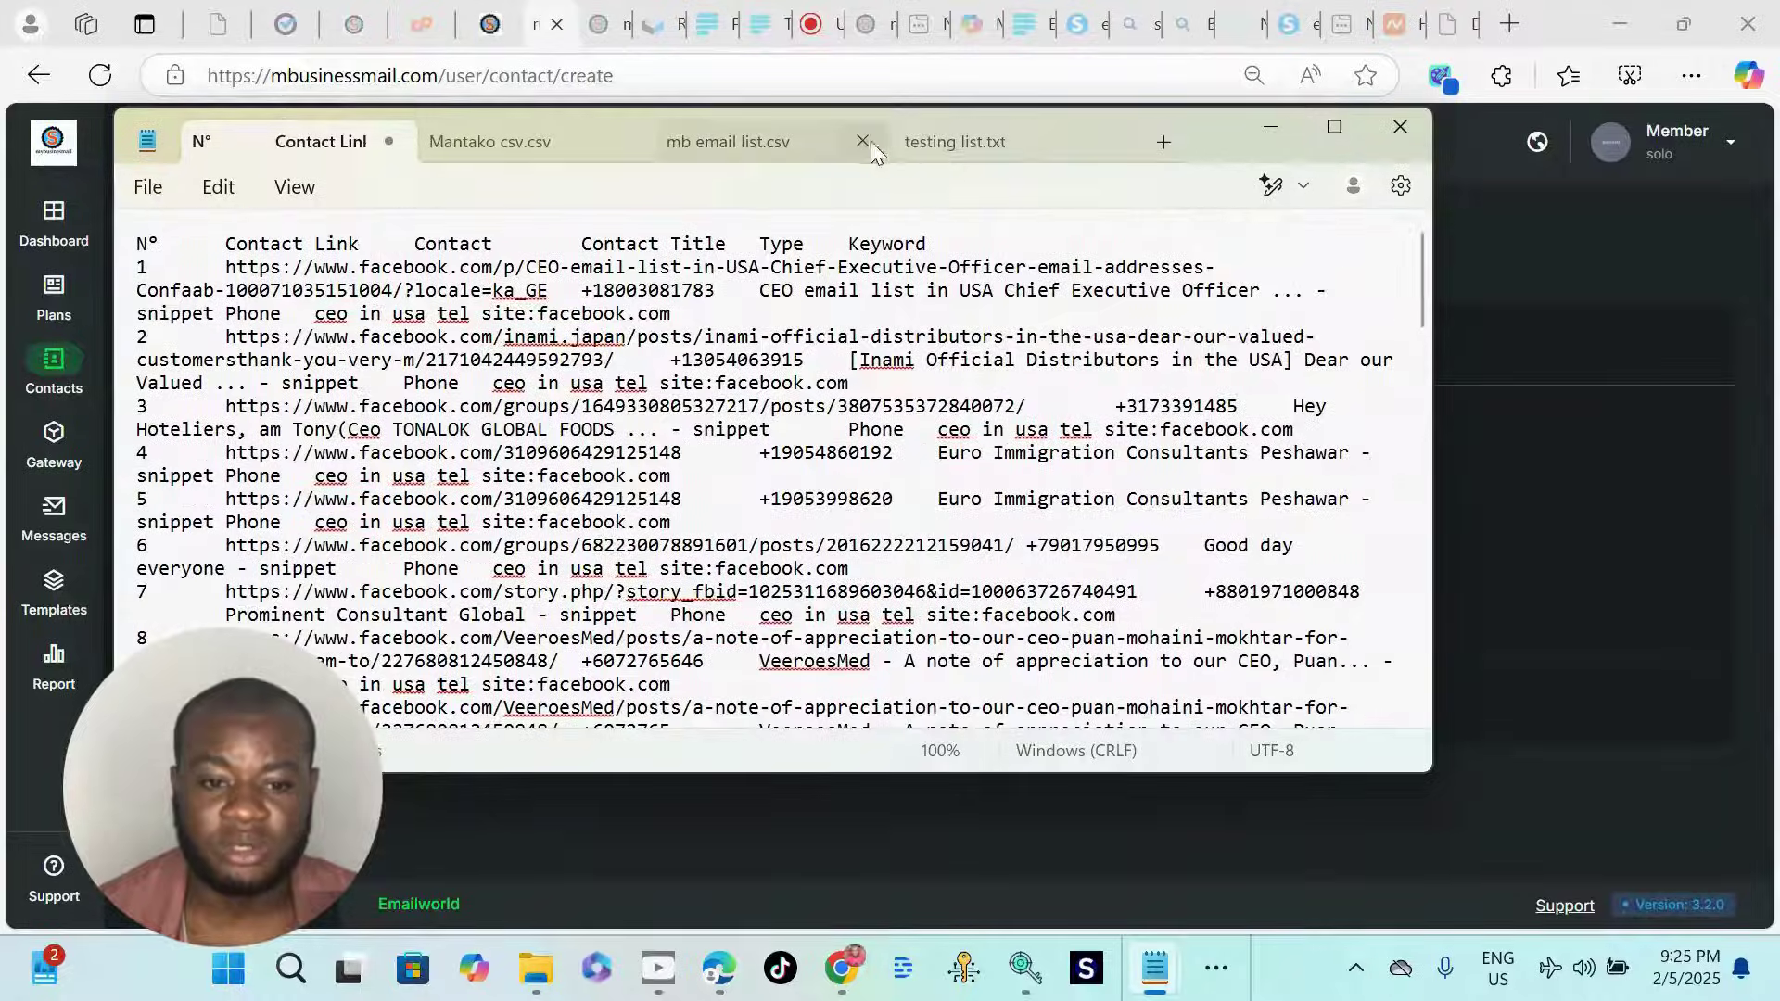
pyautogui.click(602, 146)
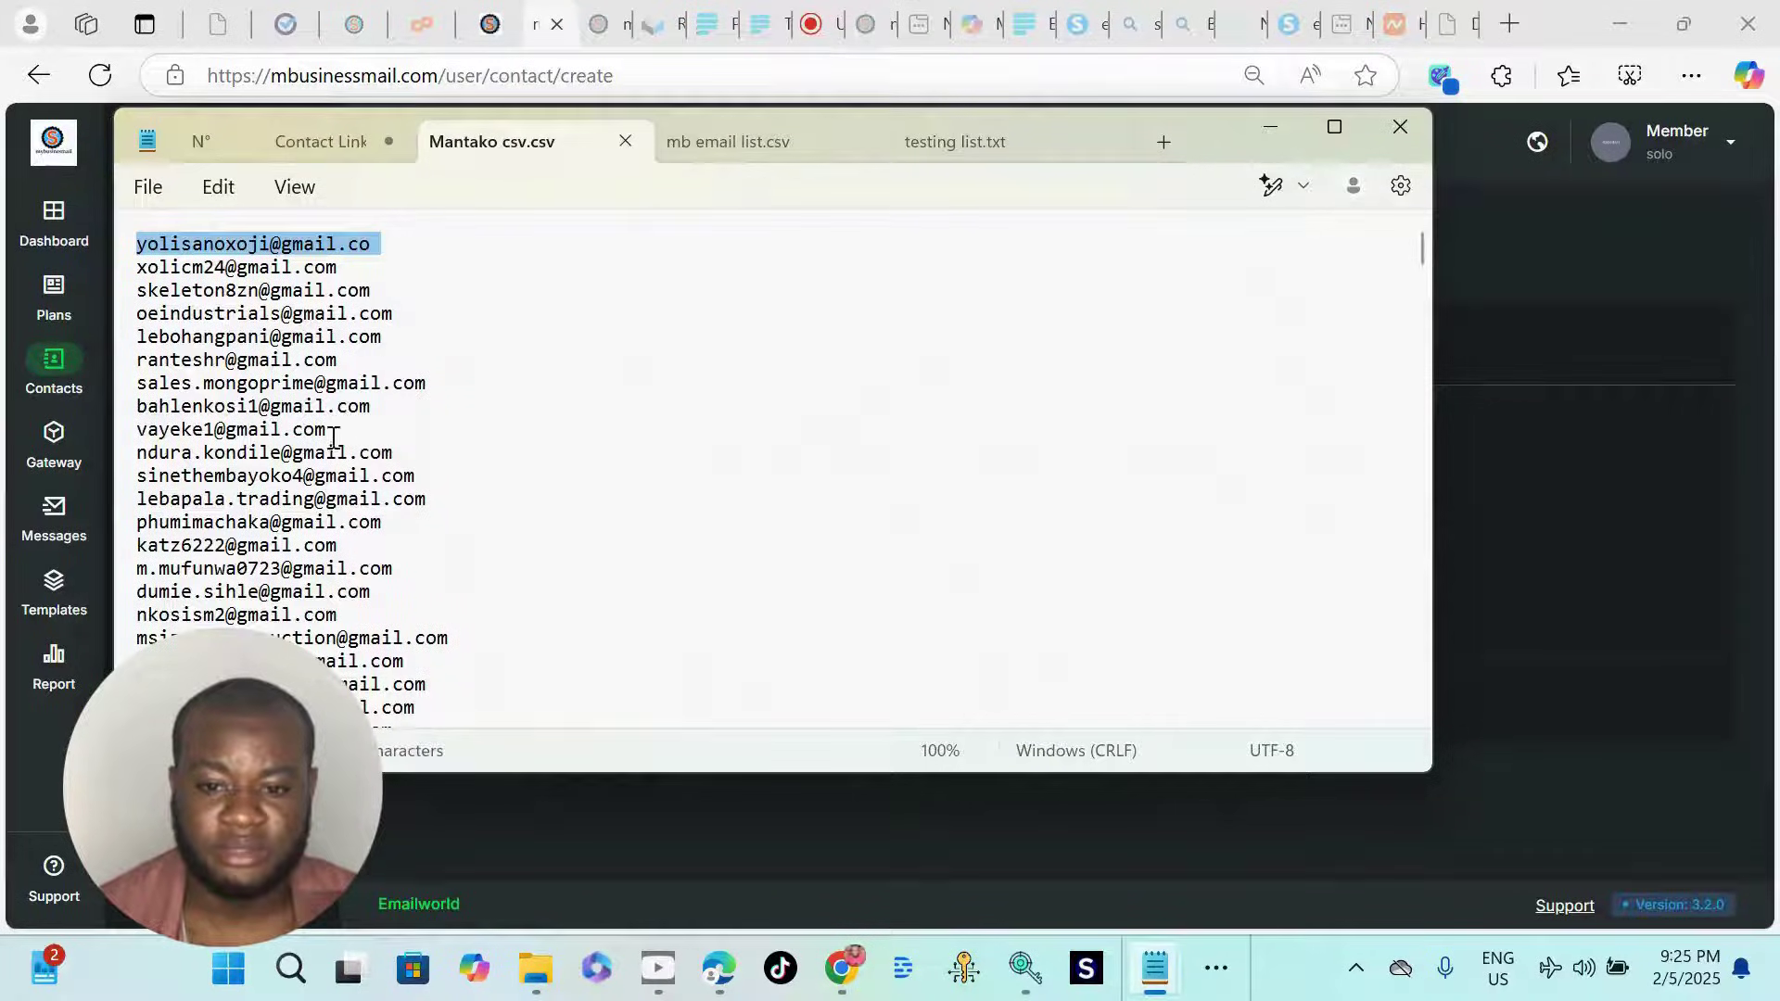
pyautogui.scroll(-8, 306, 445)
pyautogui.scroll(8, 301, 454)
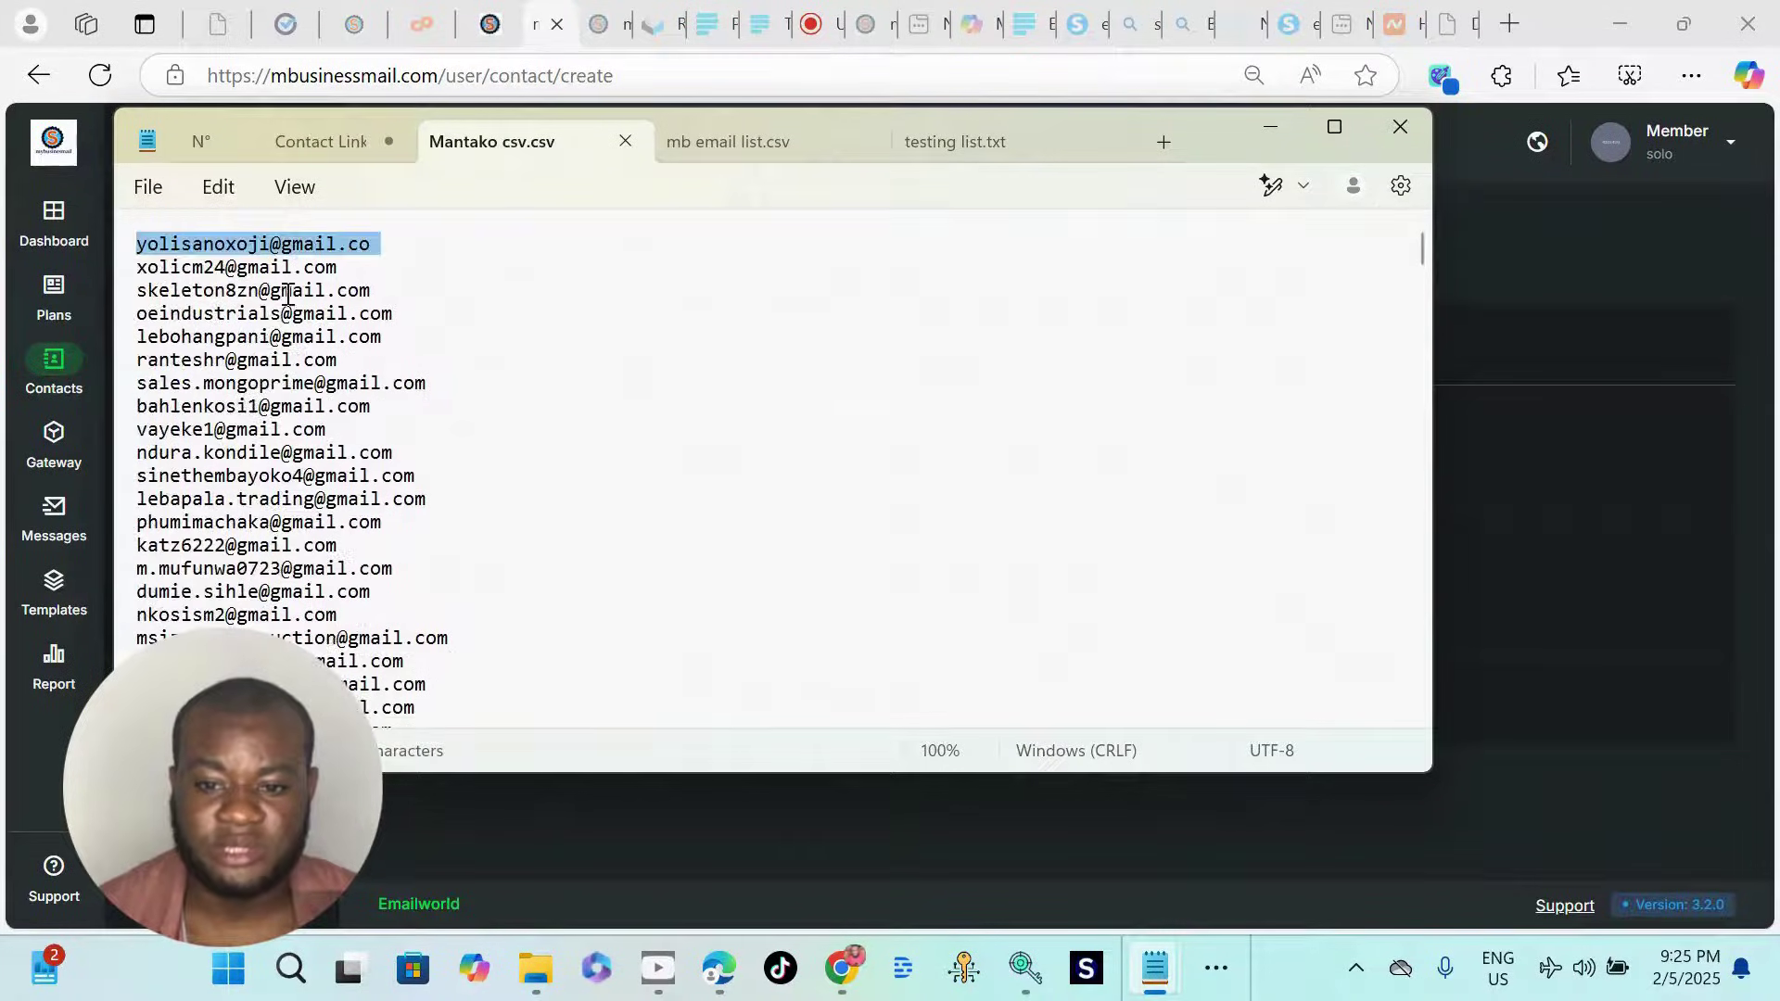
pyautogui.click(292, 253)
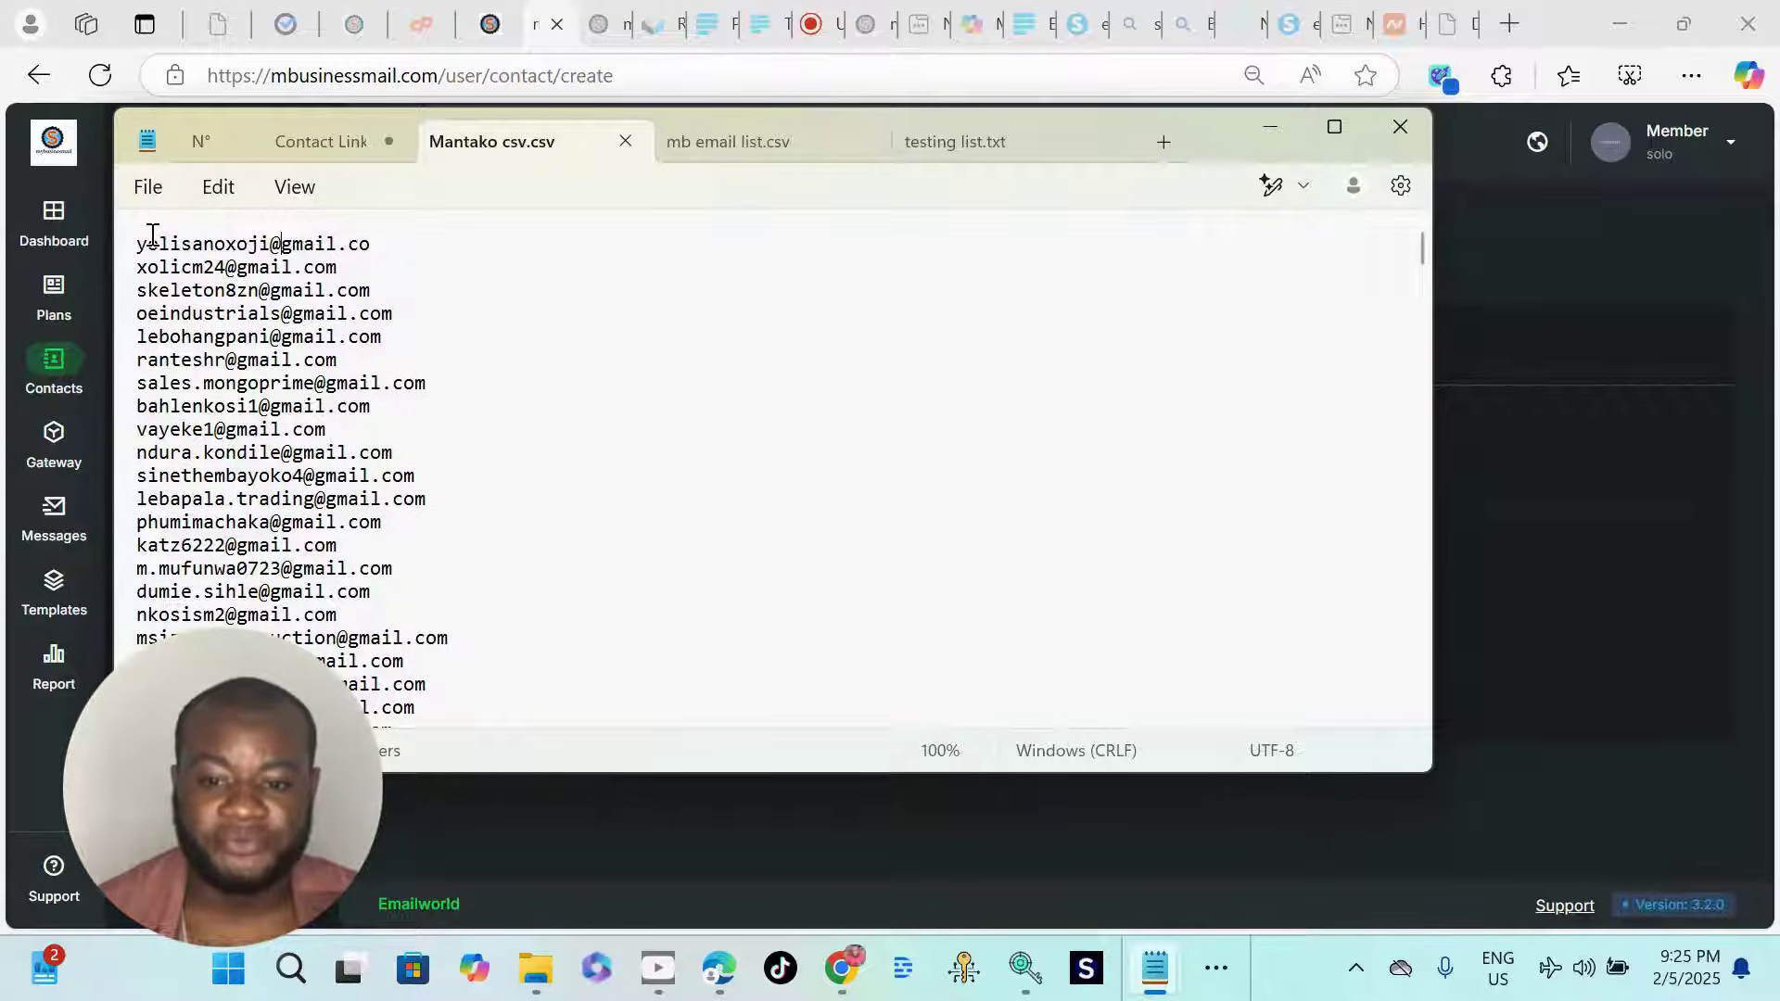
pyautogui.scroll(-1, 278, 278)
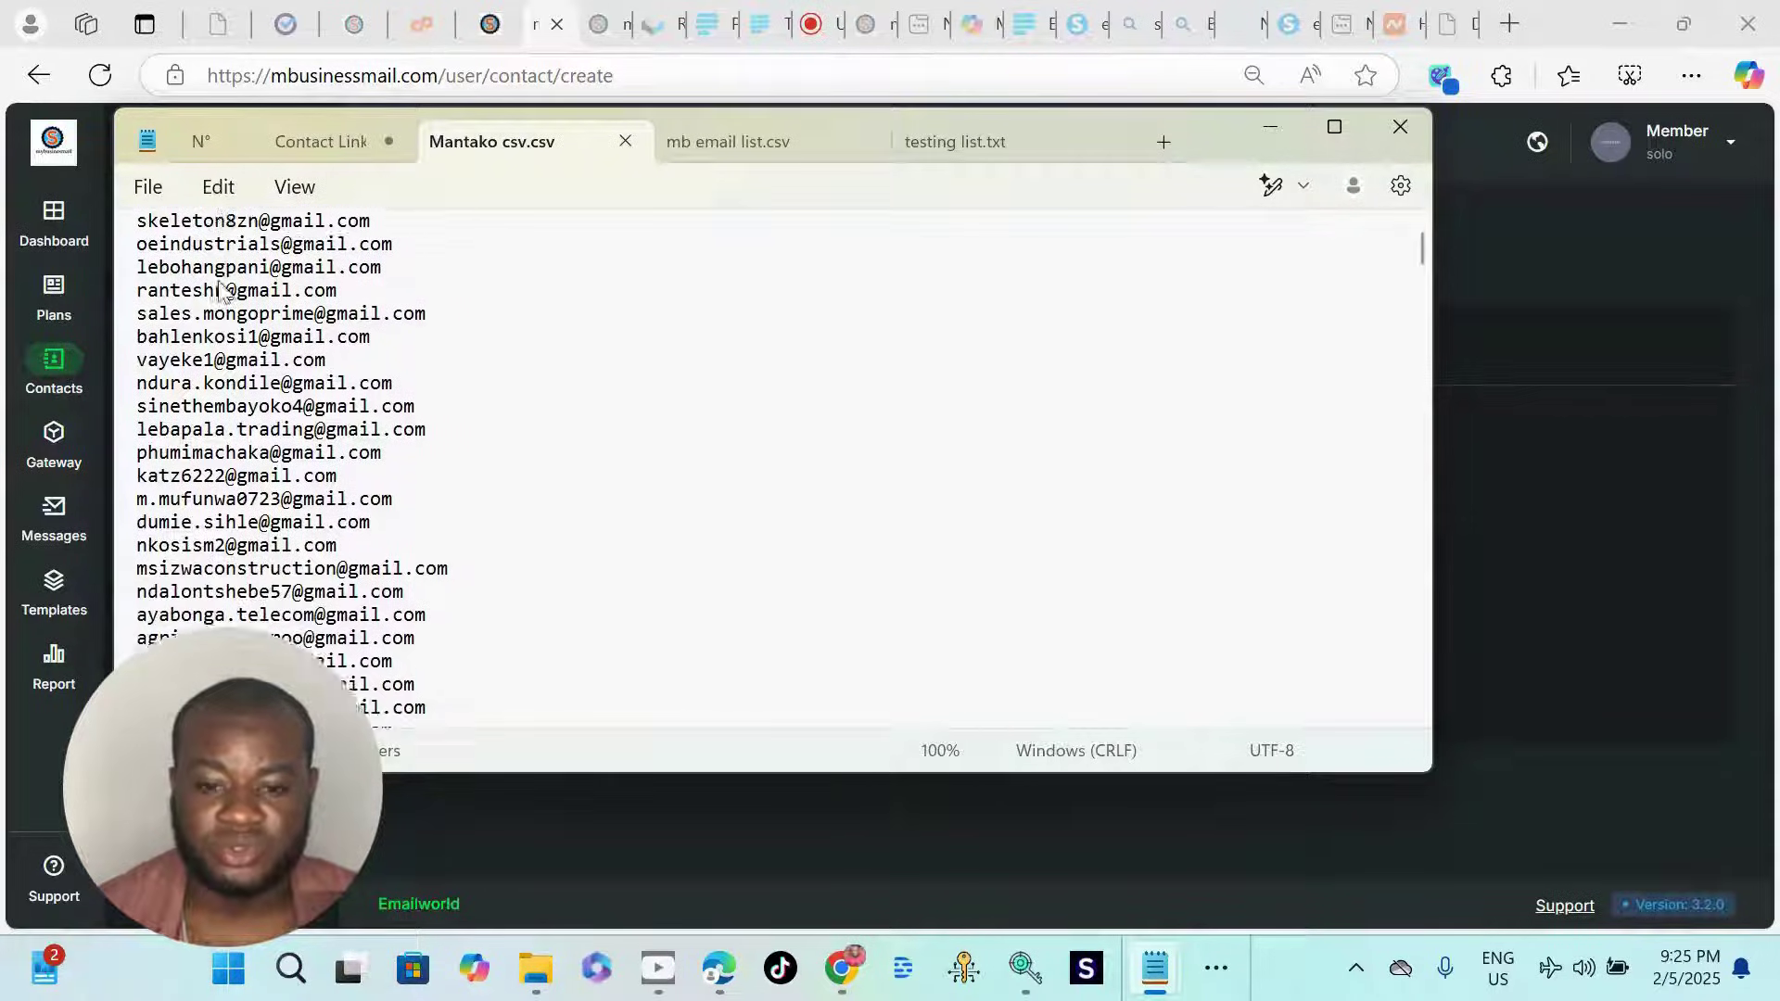
pyautogui.scroll(1, 384, 293)
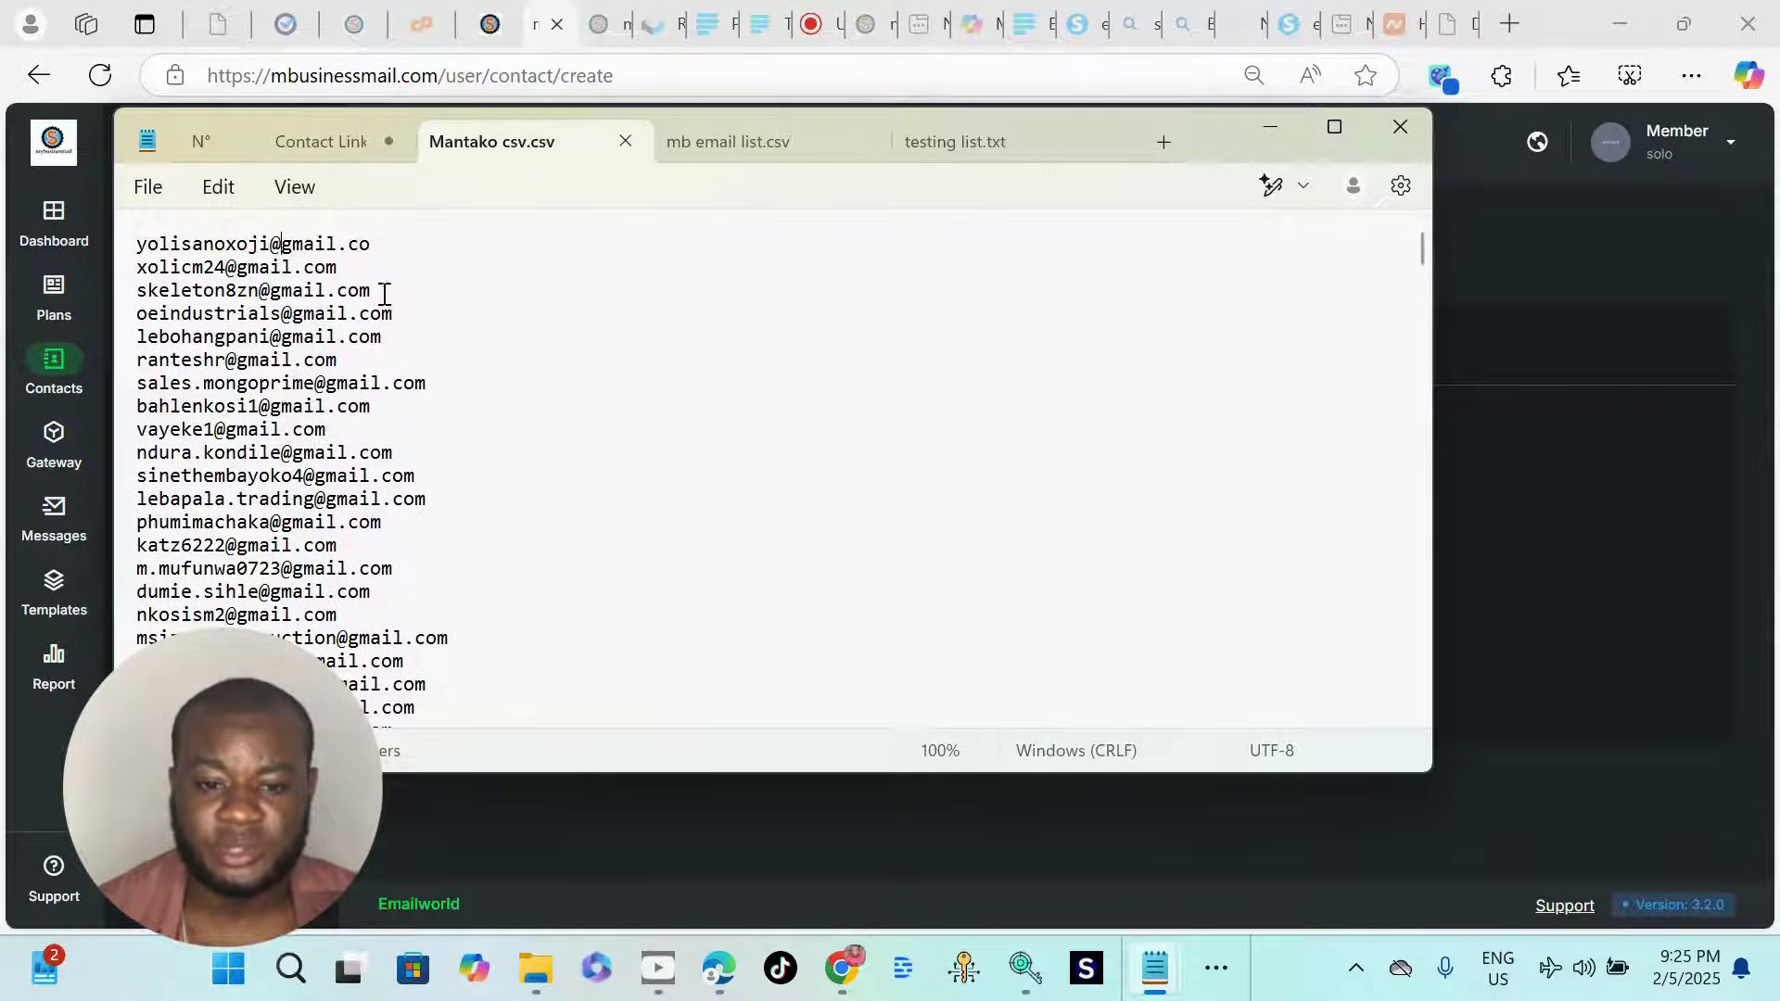
# Step: Insert the header line "Email" above the first address in testing list.txt and save the file
pyautogui.click(966, 141)
pyautogui.click(378, 330)
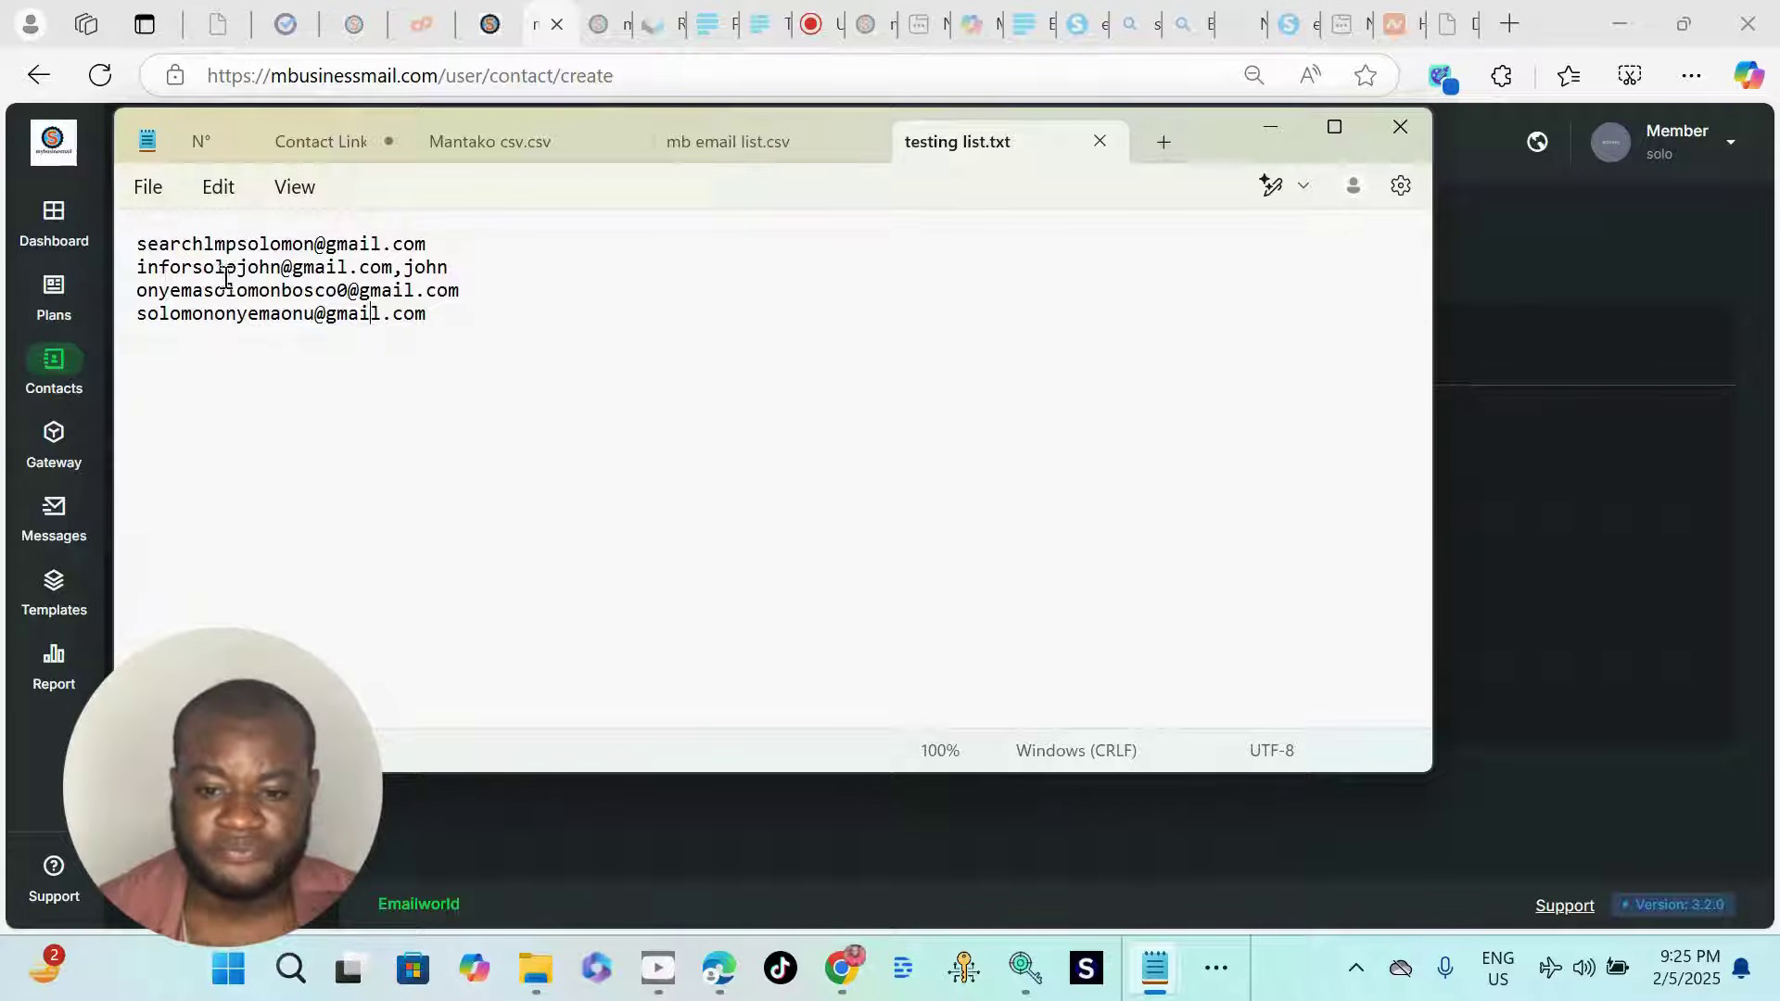
pyautogui.click(139, 240)
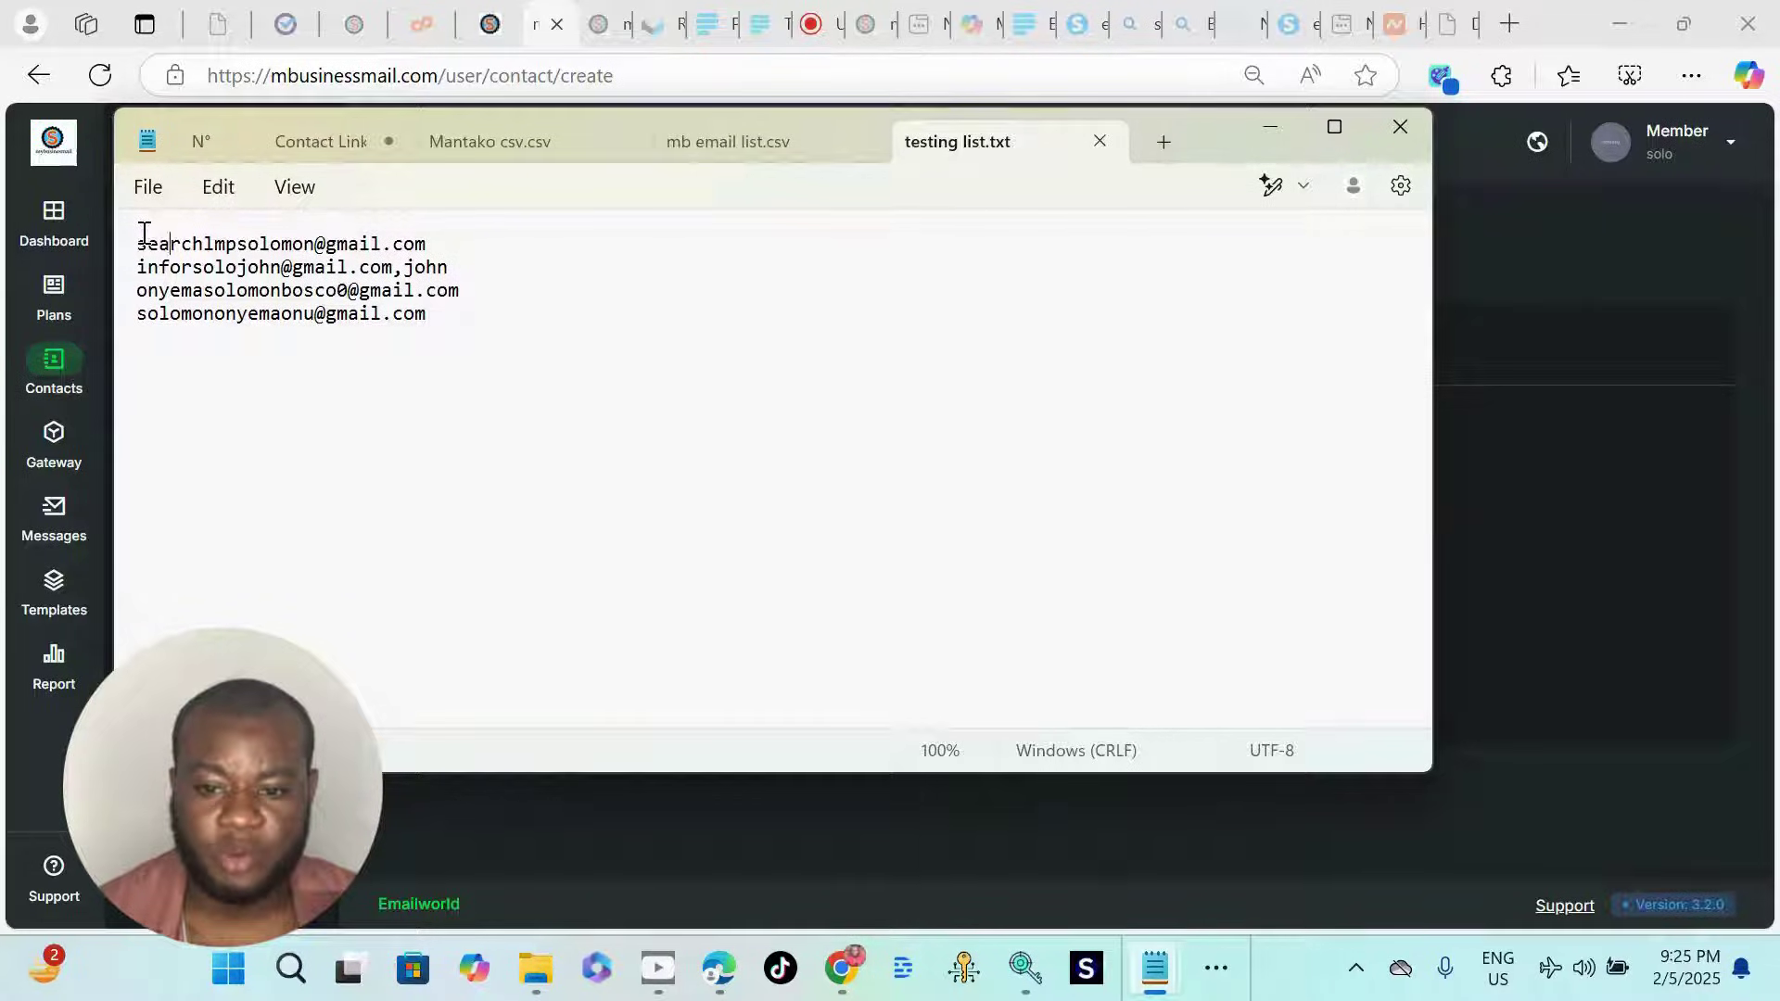
pyautogui.press('Return')
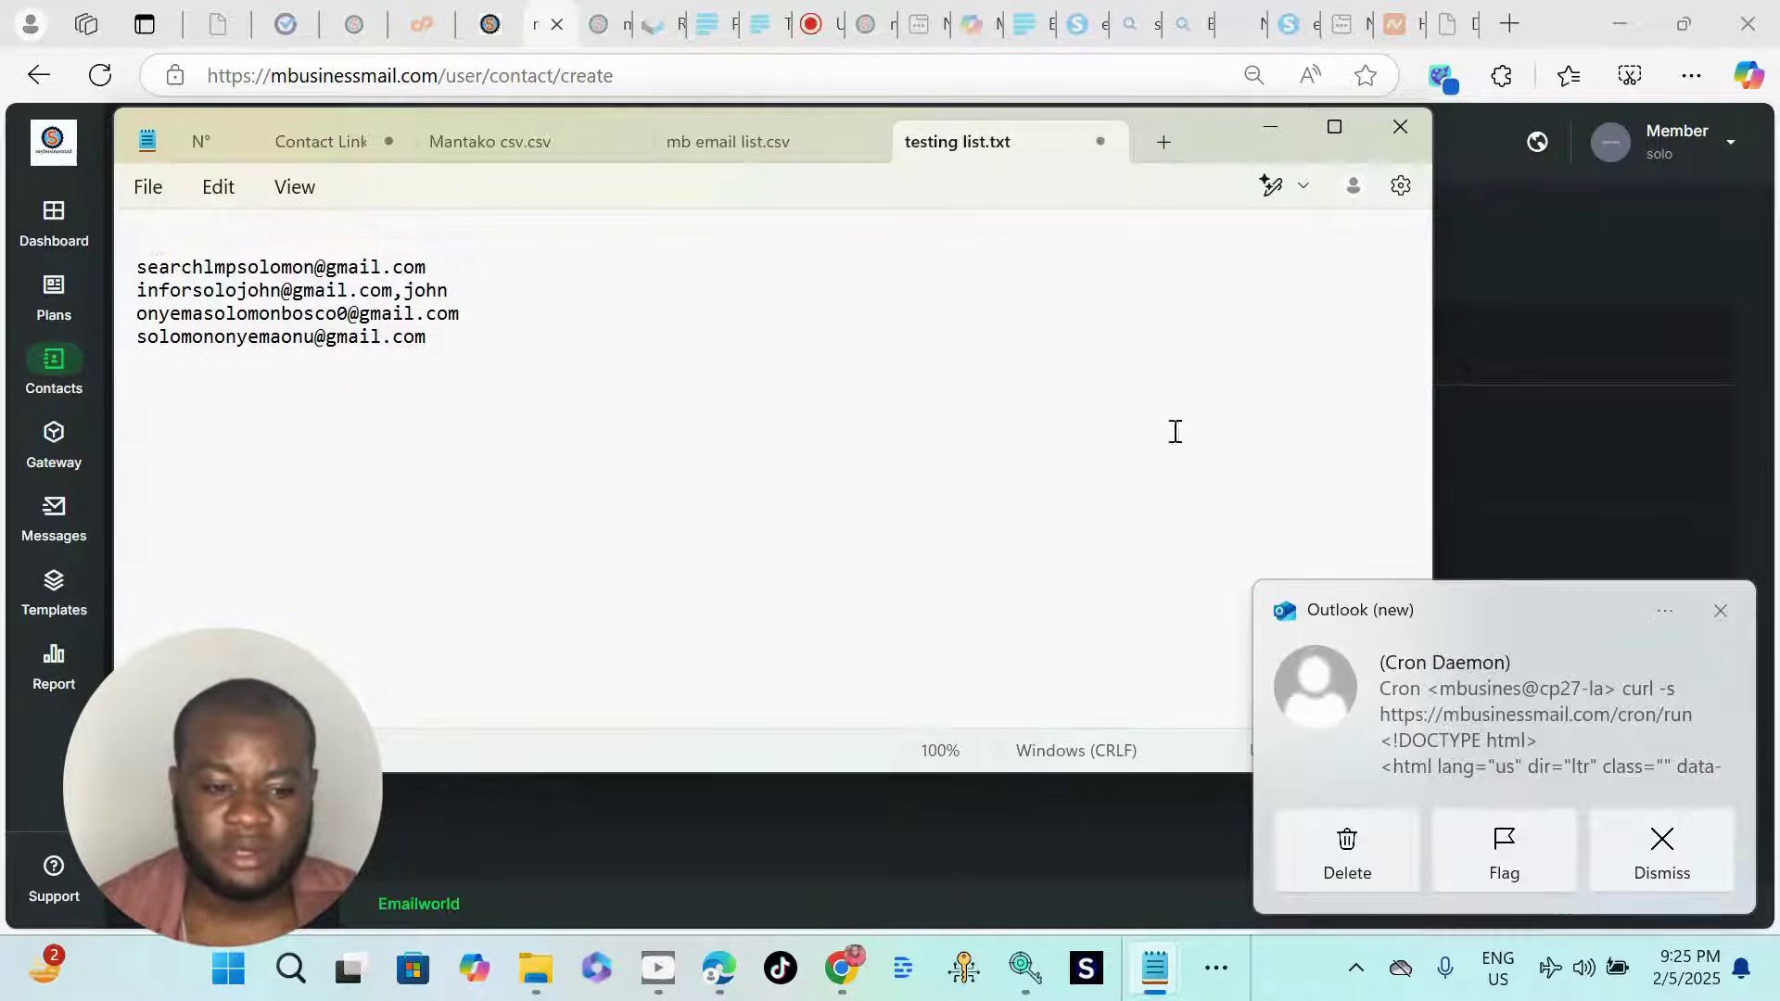
pyautogui.click(1720, 611)
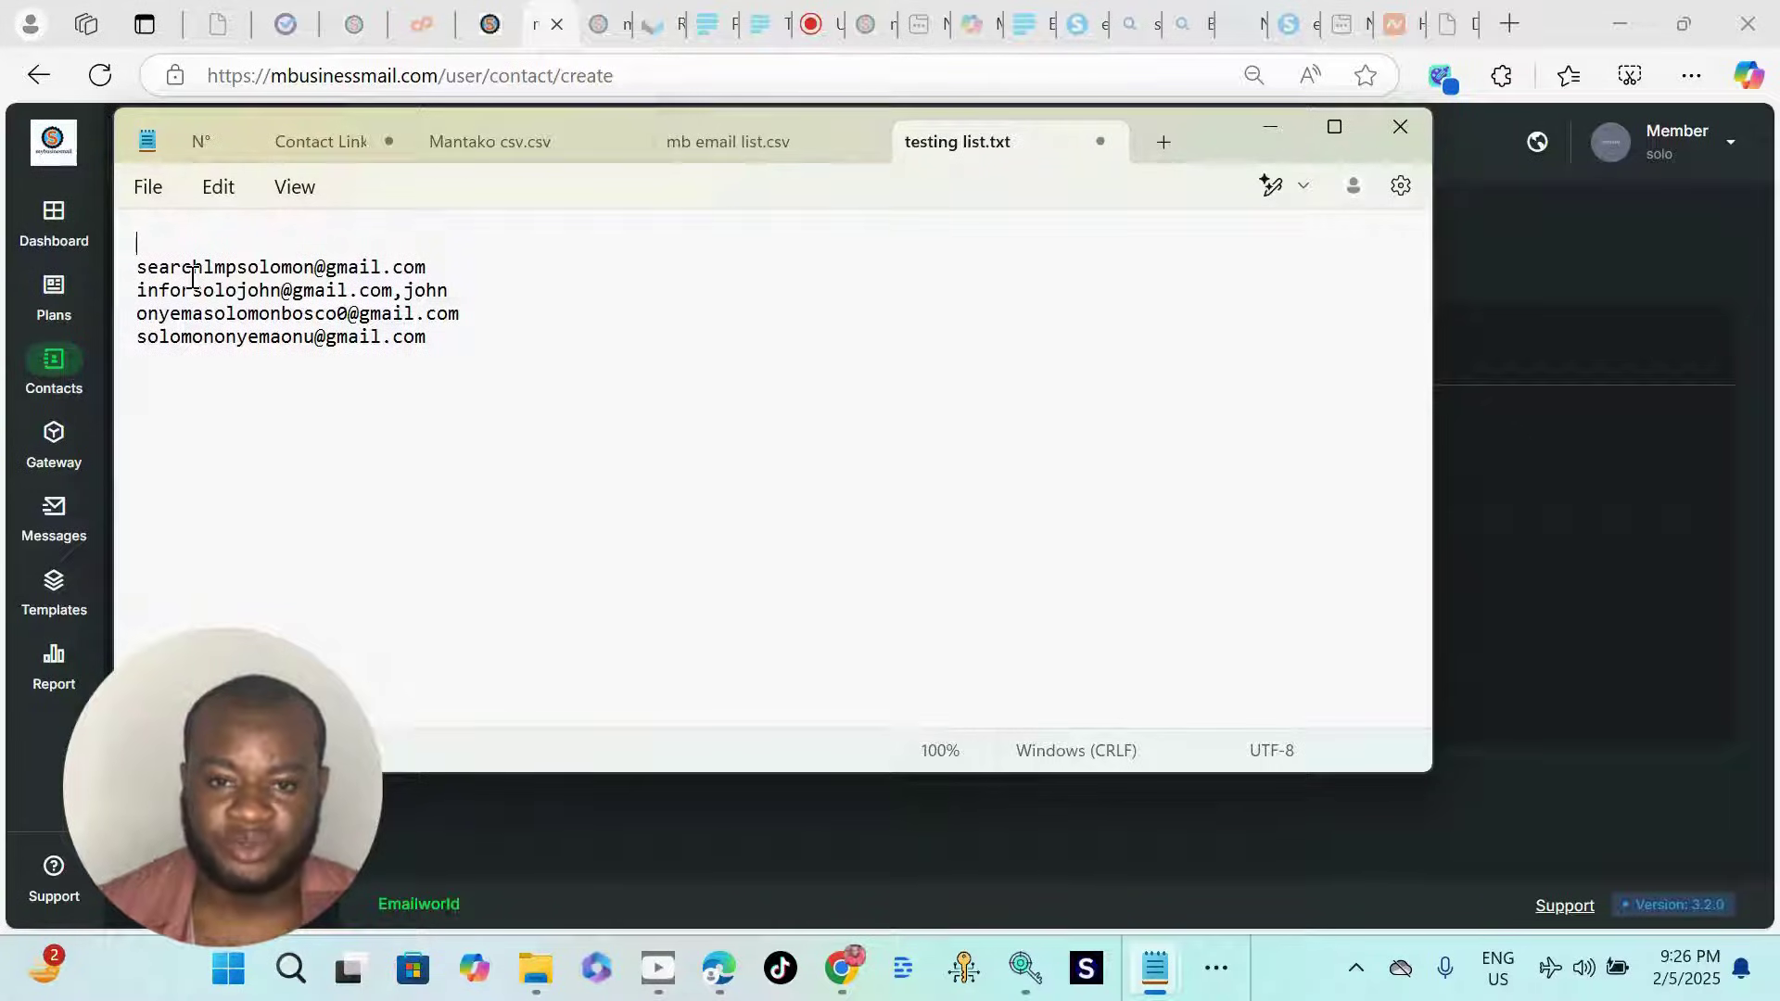
pyautogui.write('Email')
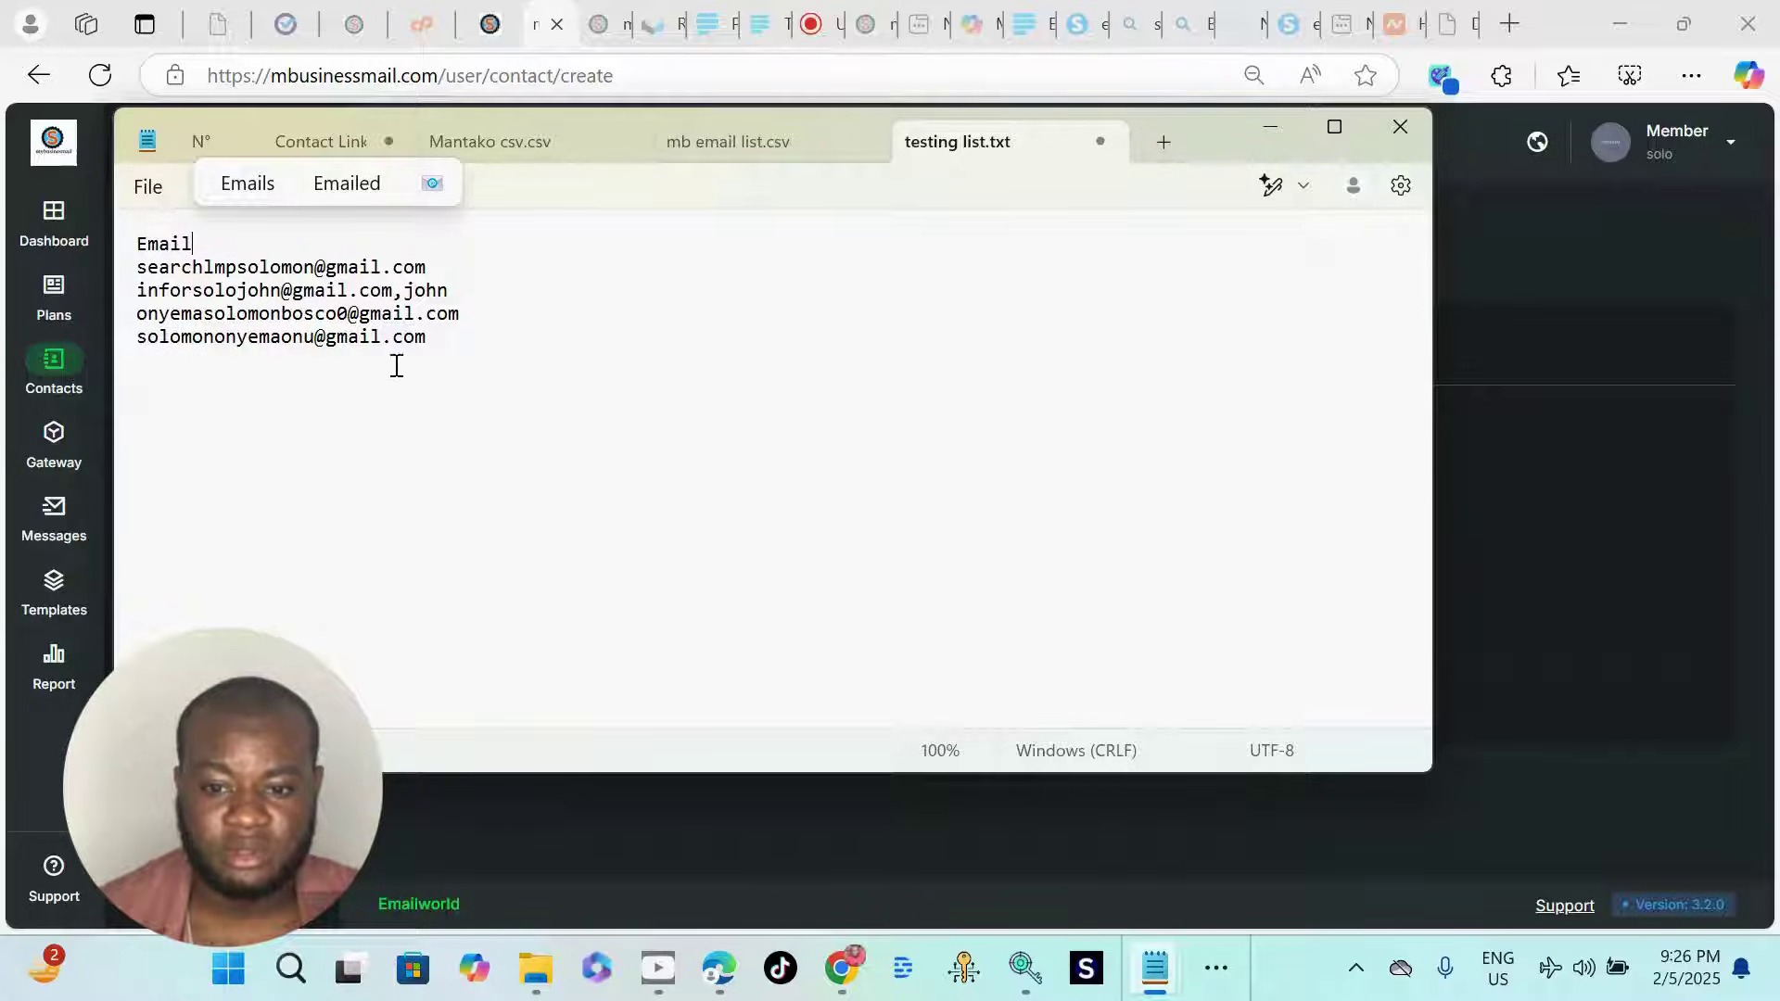
pyautogui.click(148, 187)
pyautogui.click(195, 378)
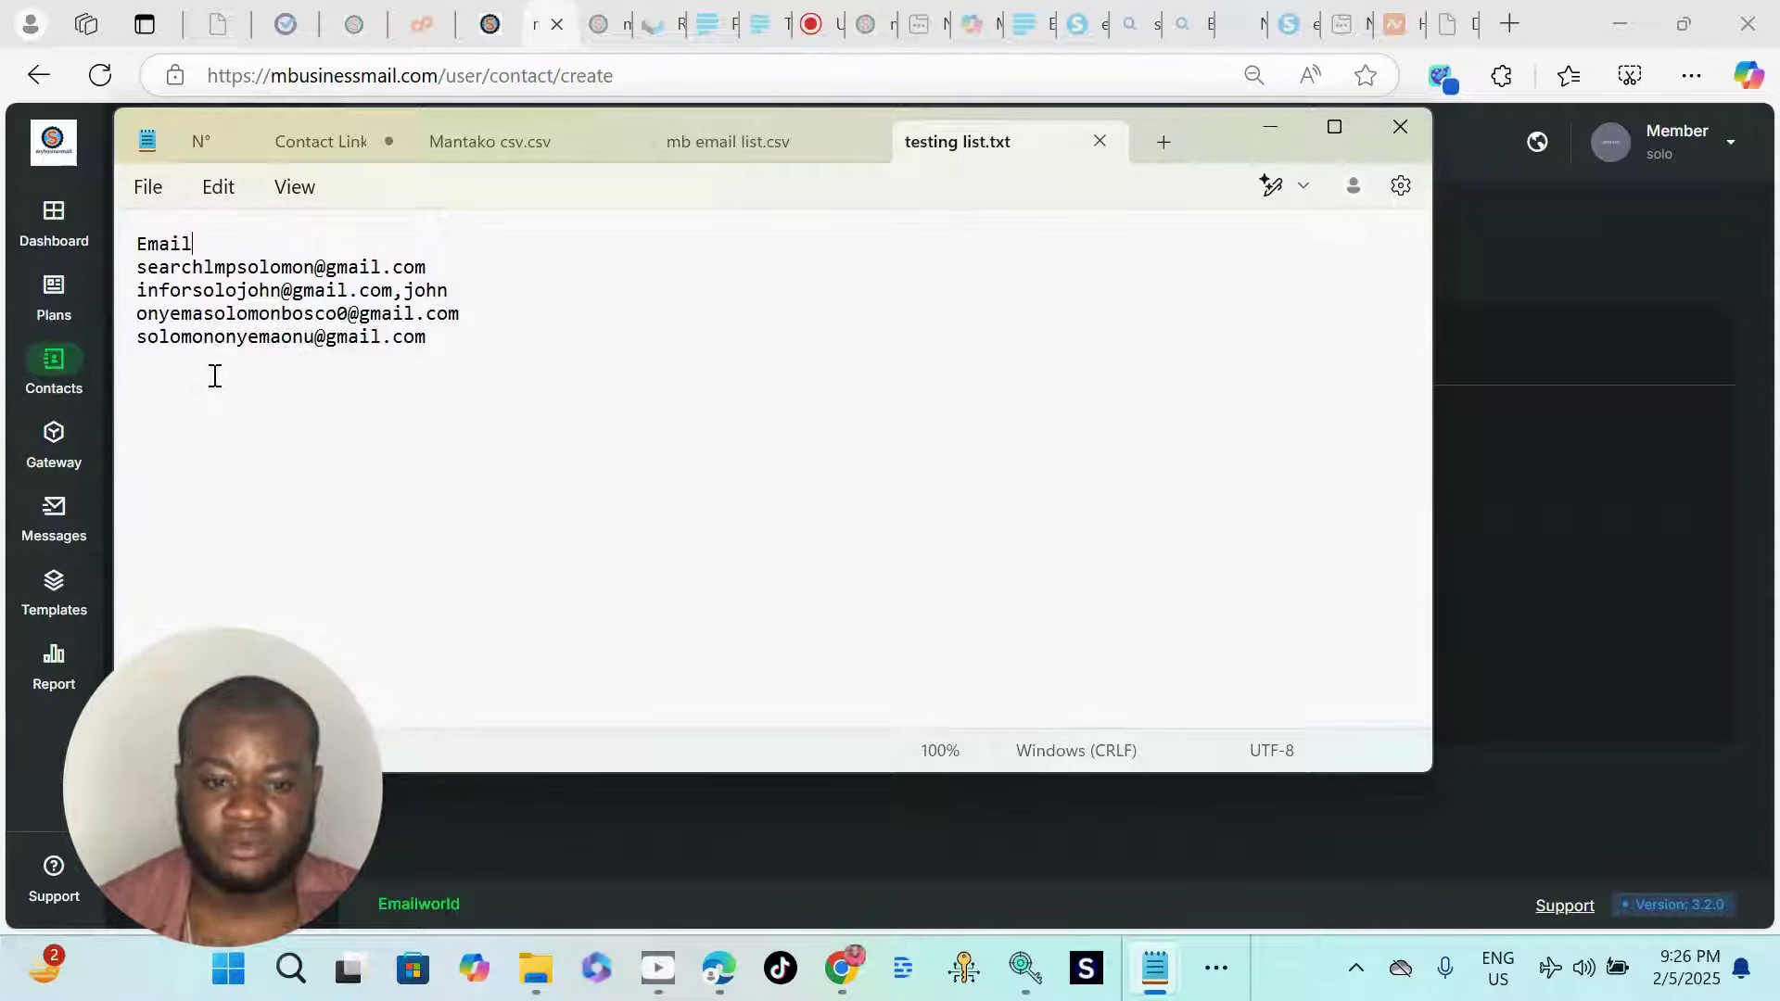
pyautogui.doubleClick(179, 244)
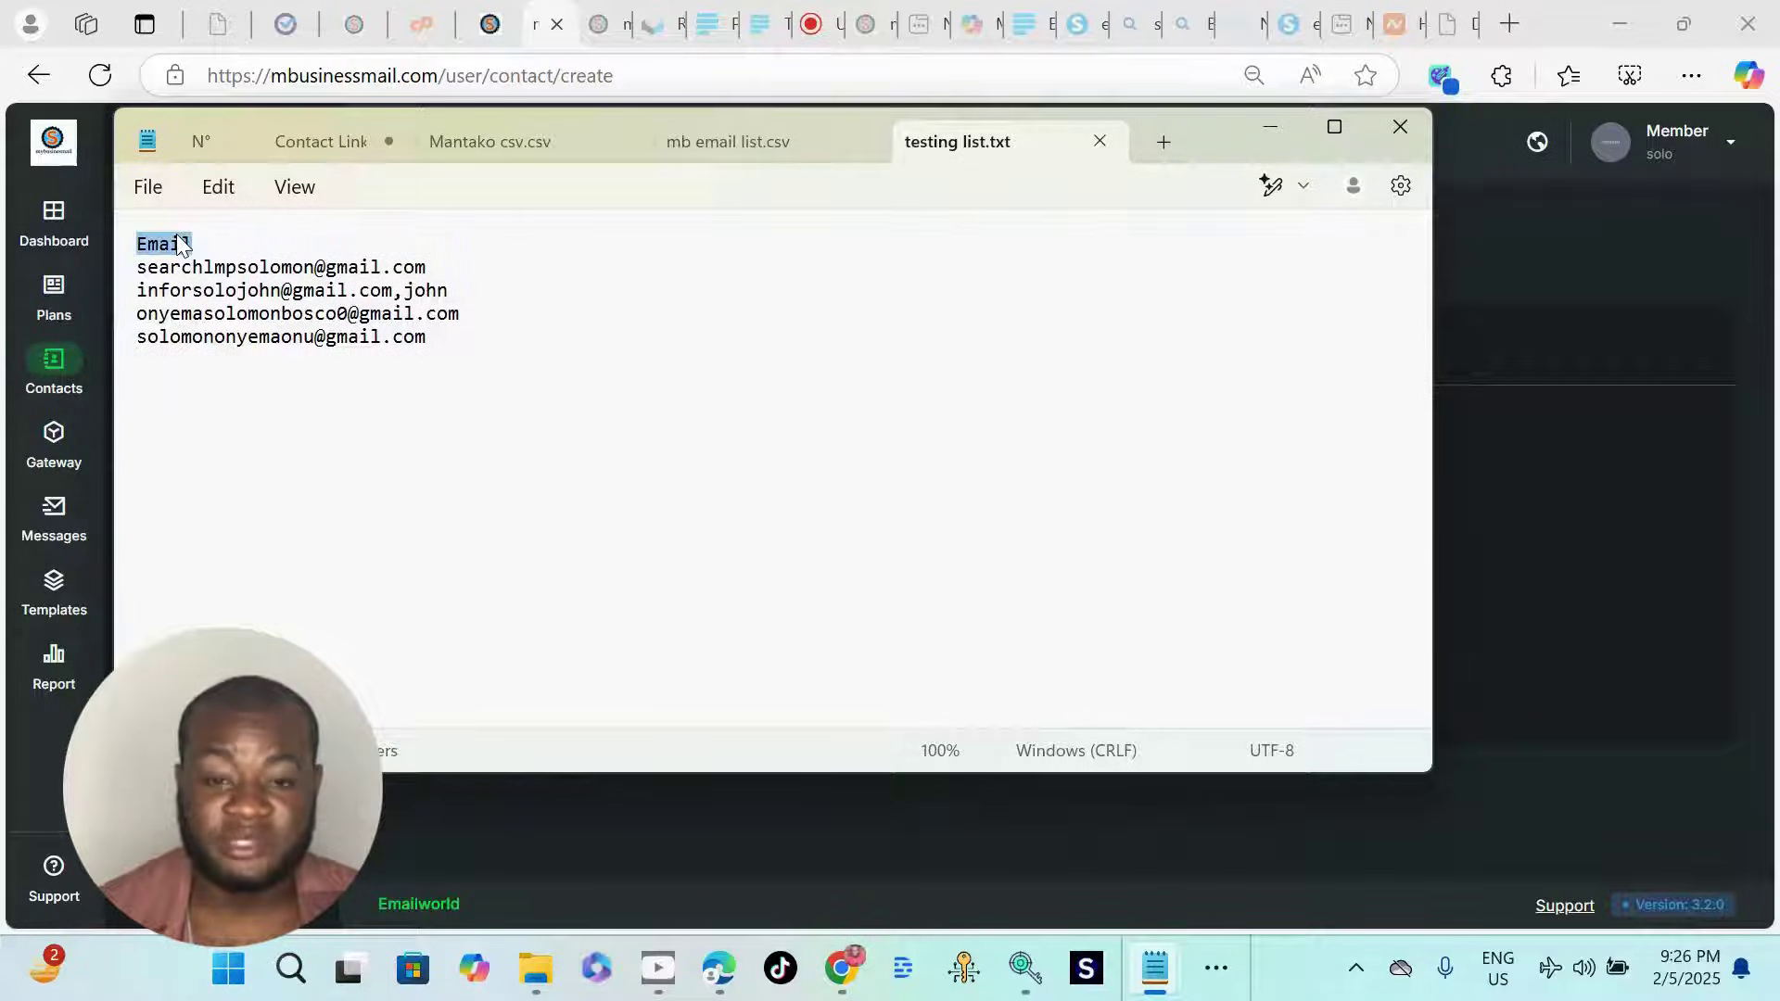
pyautogui.doubleClick(338, 269)
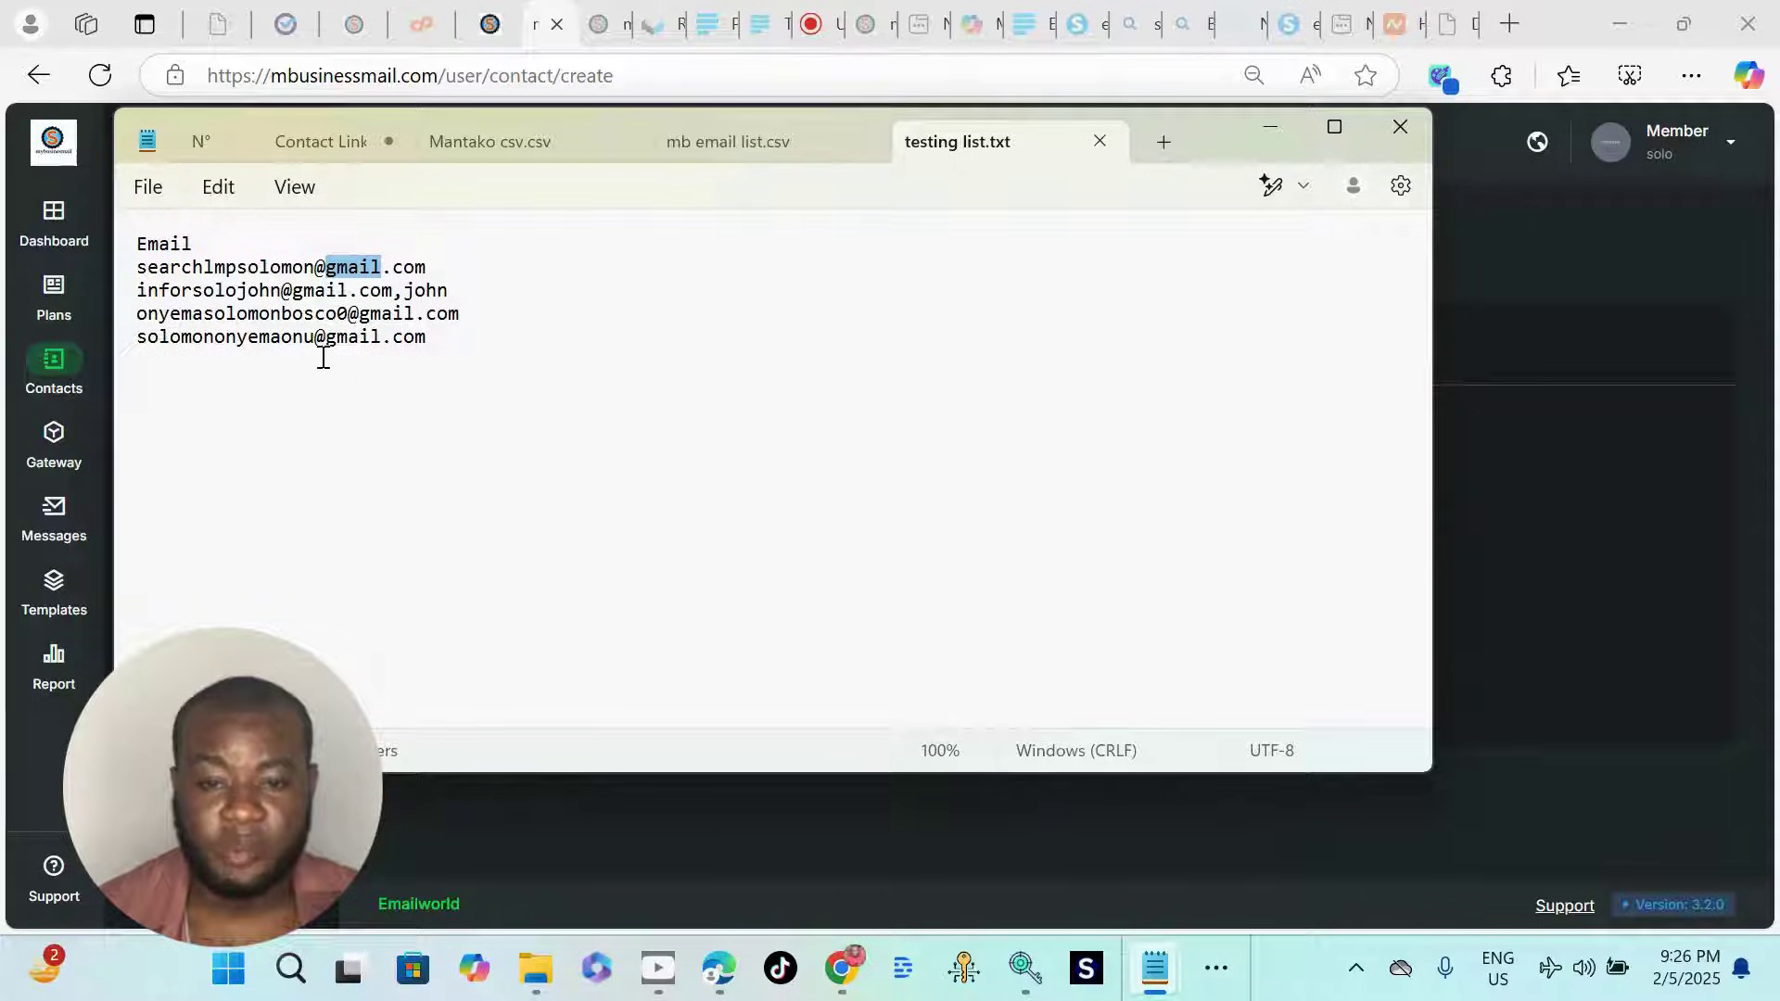
pyautogui.click(337, 271)
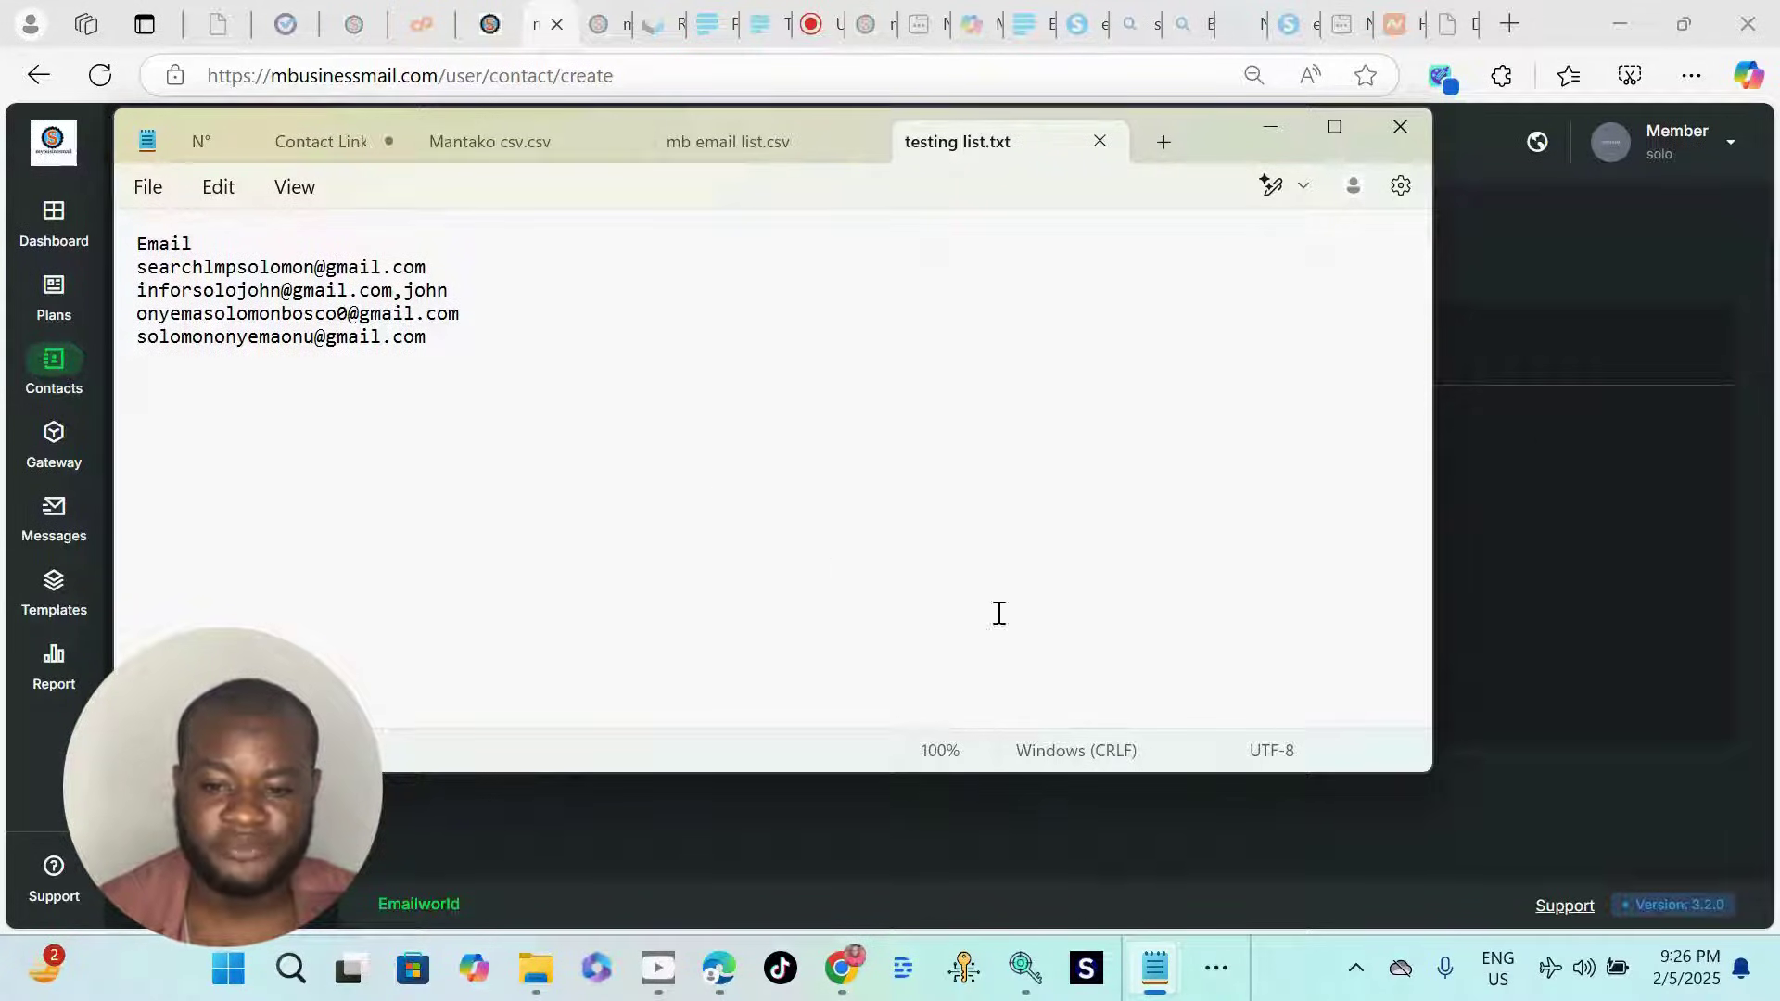
# Step: Return to the browser and start creating contacts from the investors group's contact list in CSV import mode
pyautogui.click(1611, 386)
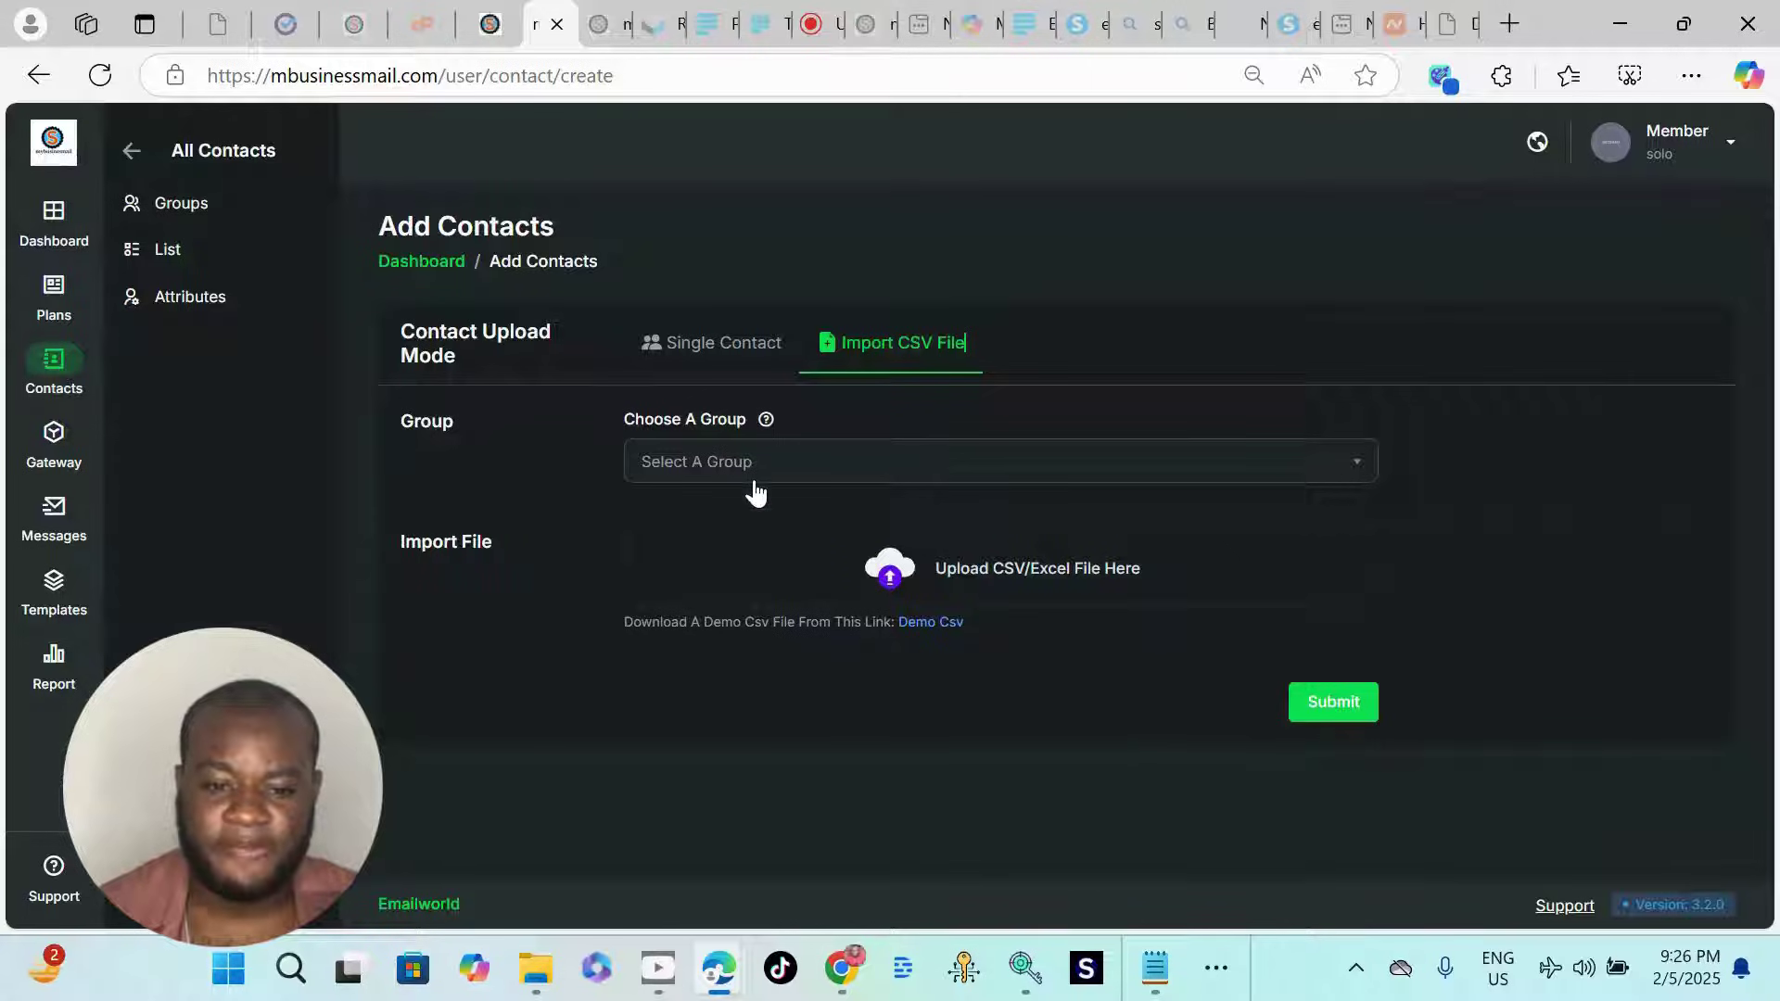
pyautogui.click(183, 205)
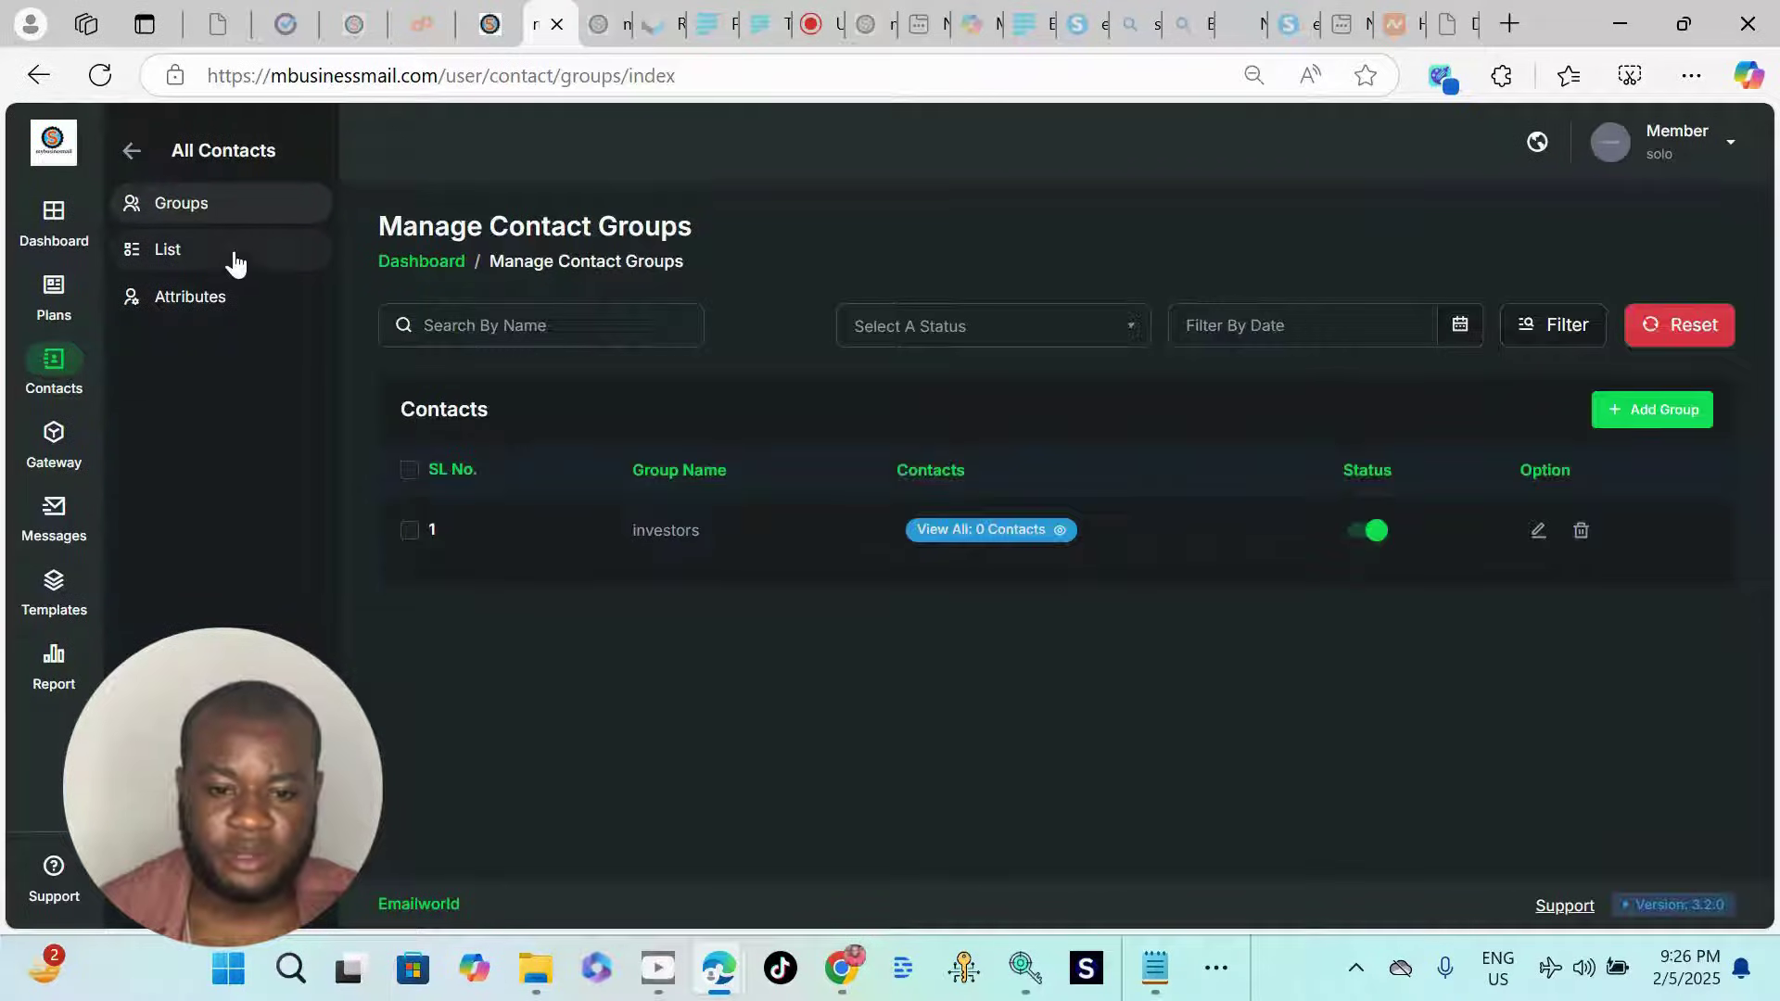
pyautogui.click(994, 533)
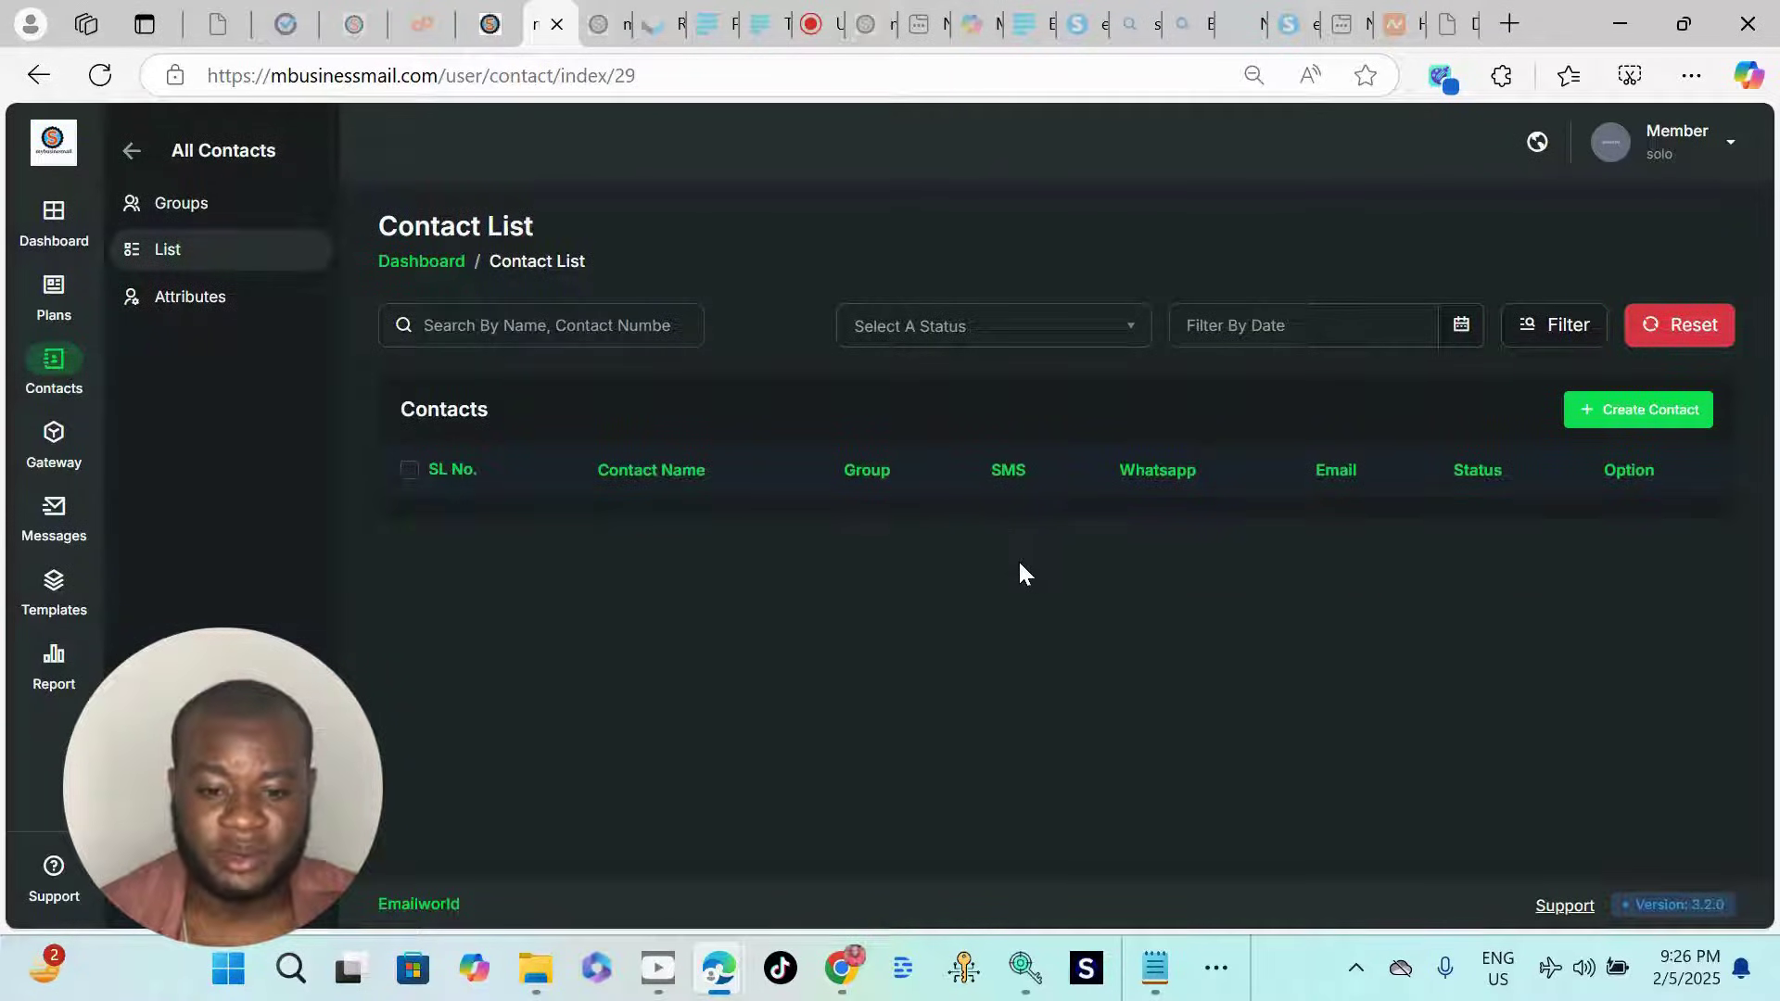
pyautogui.click(1639, 406)
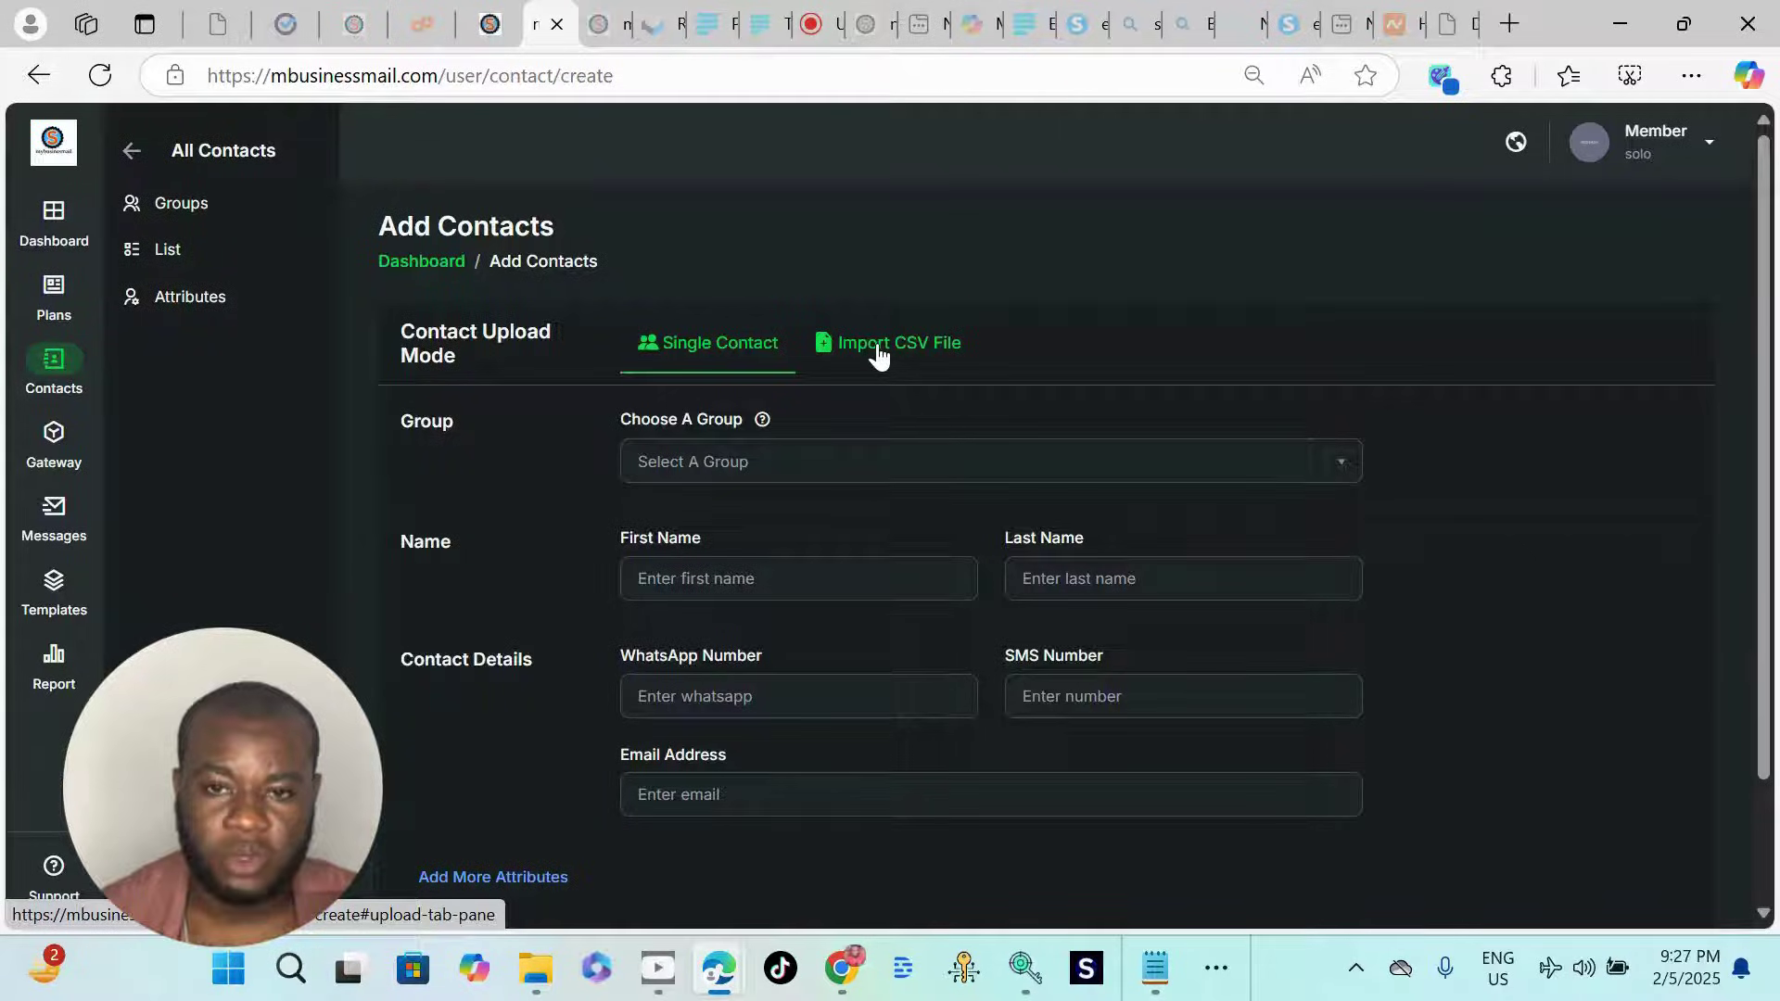
pyautogui.click(877, 349)
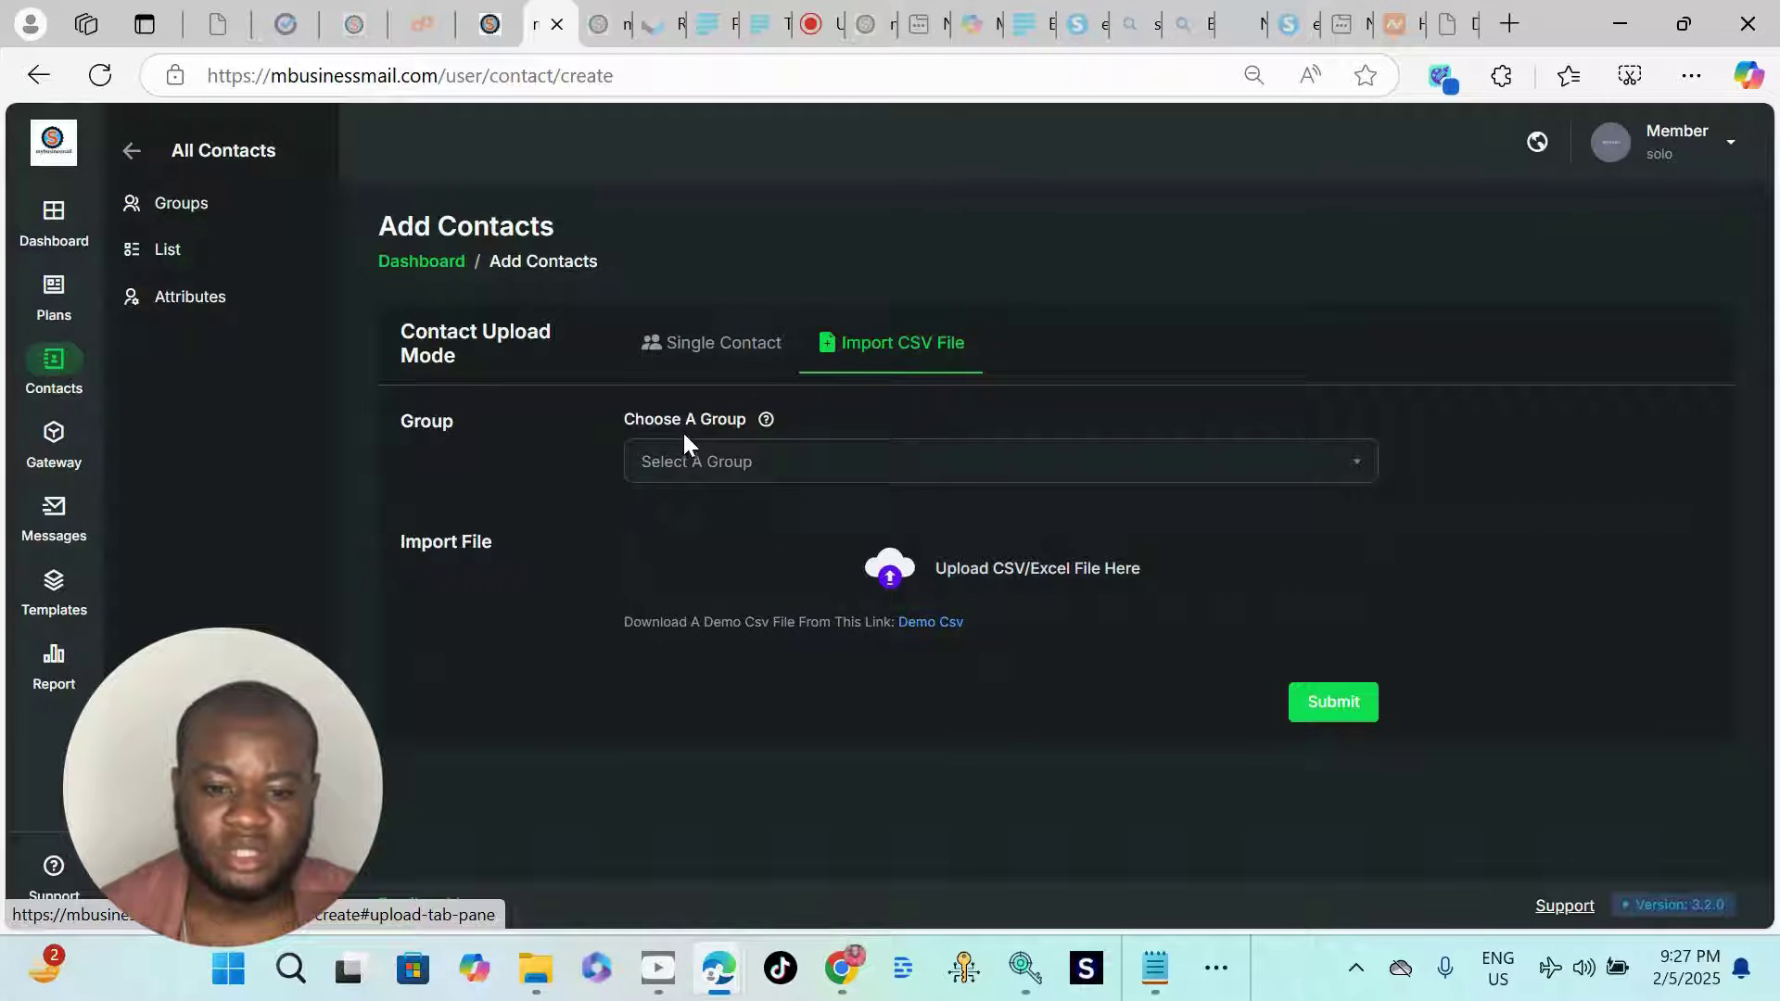
# Step: Choose investors as the target group and upload testing list.txt from the Downloads folder as the import file
pyautogui.moveTo(766, 423)
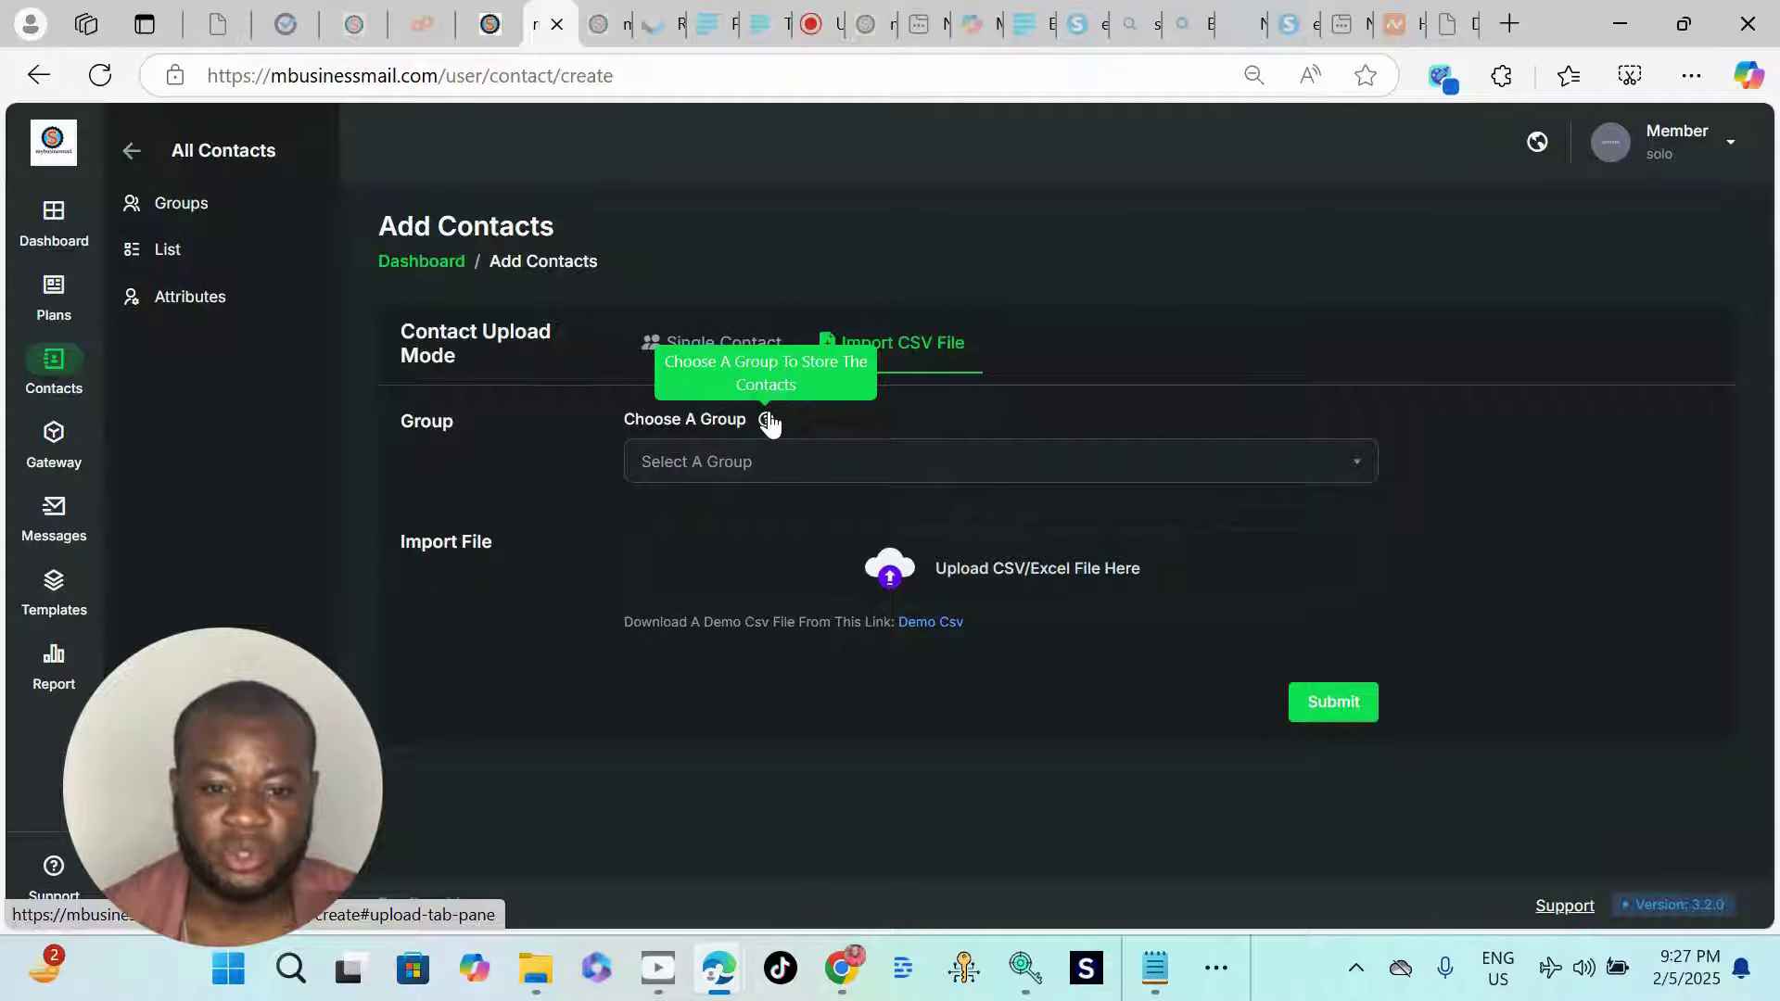
pyautogui.click(833, 466)
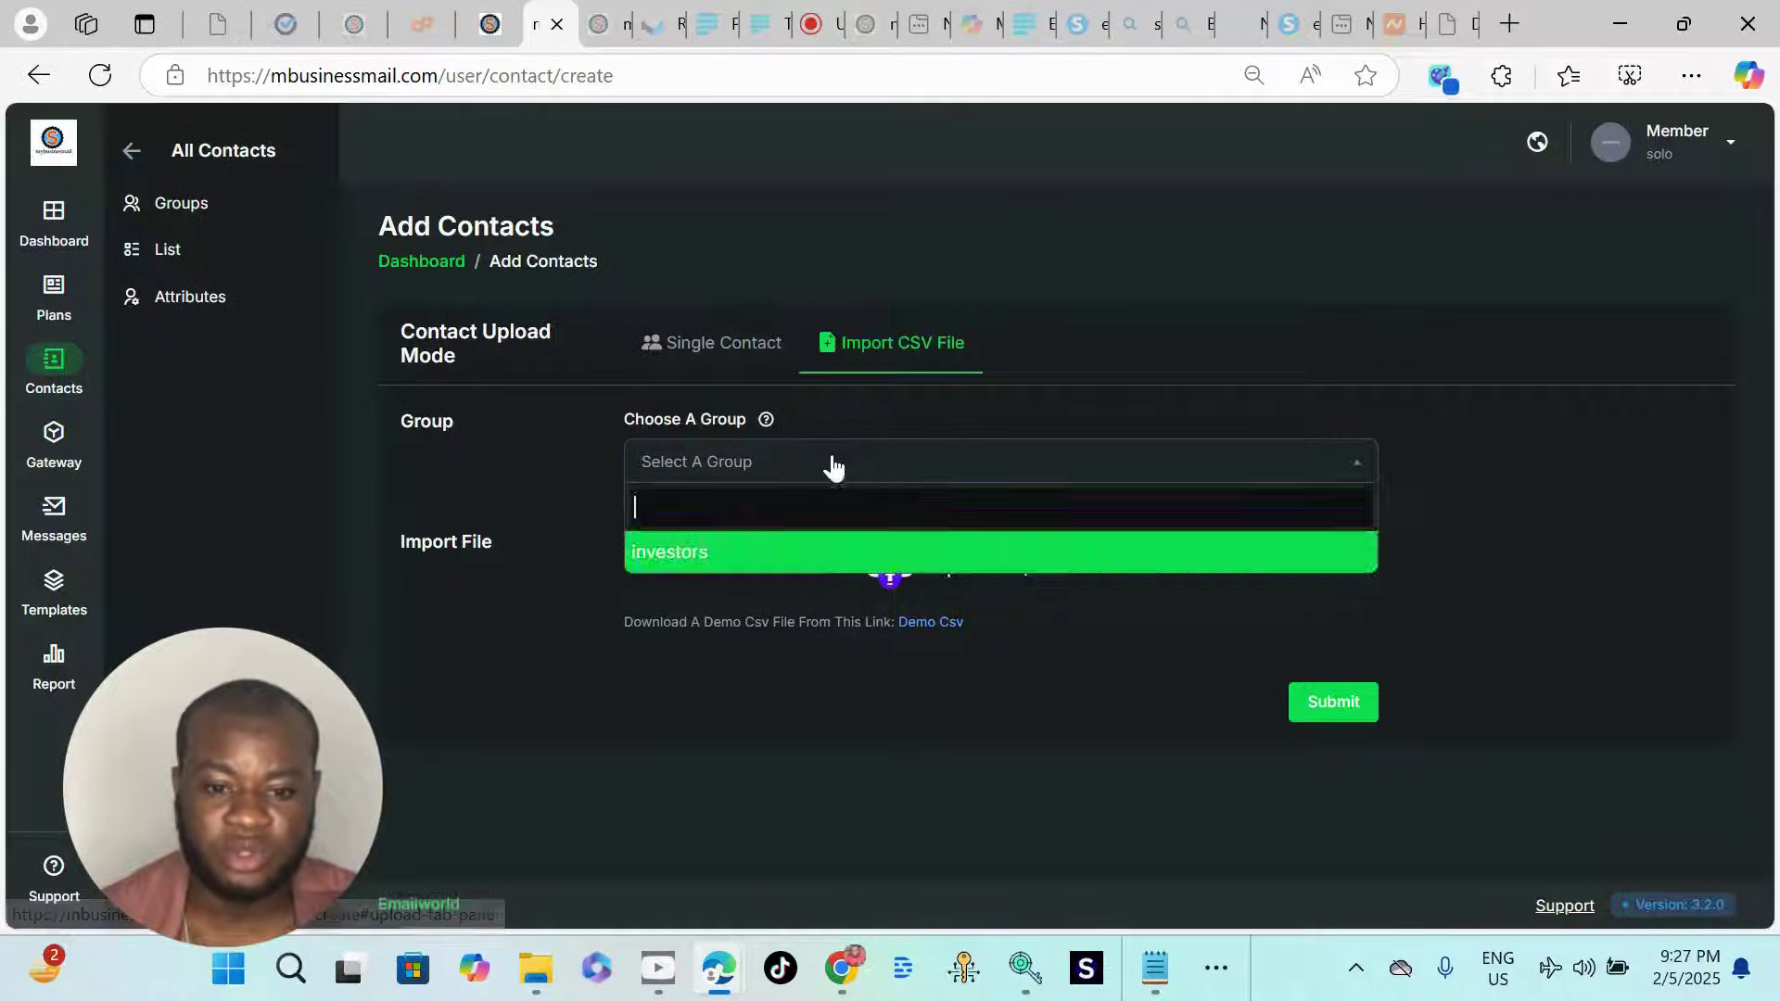
pyautogui.click(765, 563)
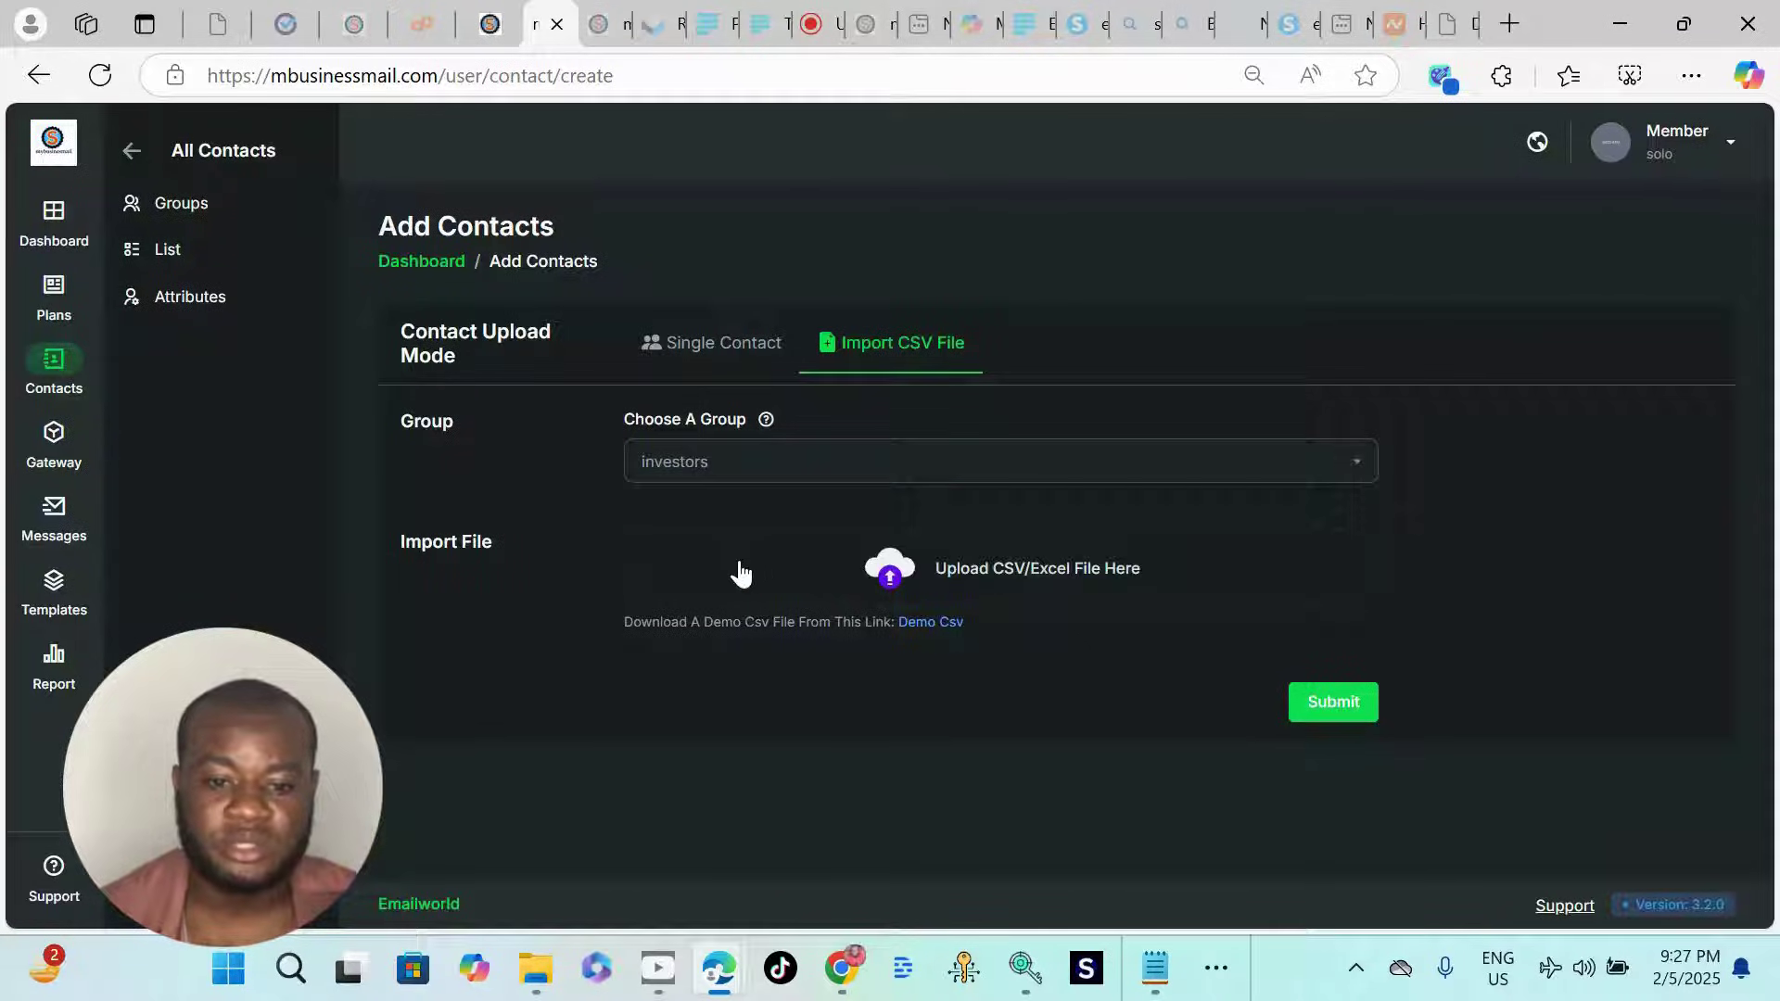
pyautogui.click(771, 477)
pyautogui.click(772, 476)
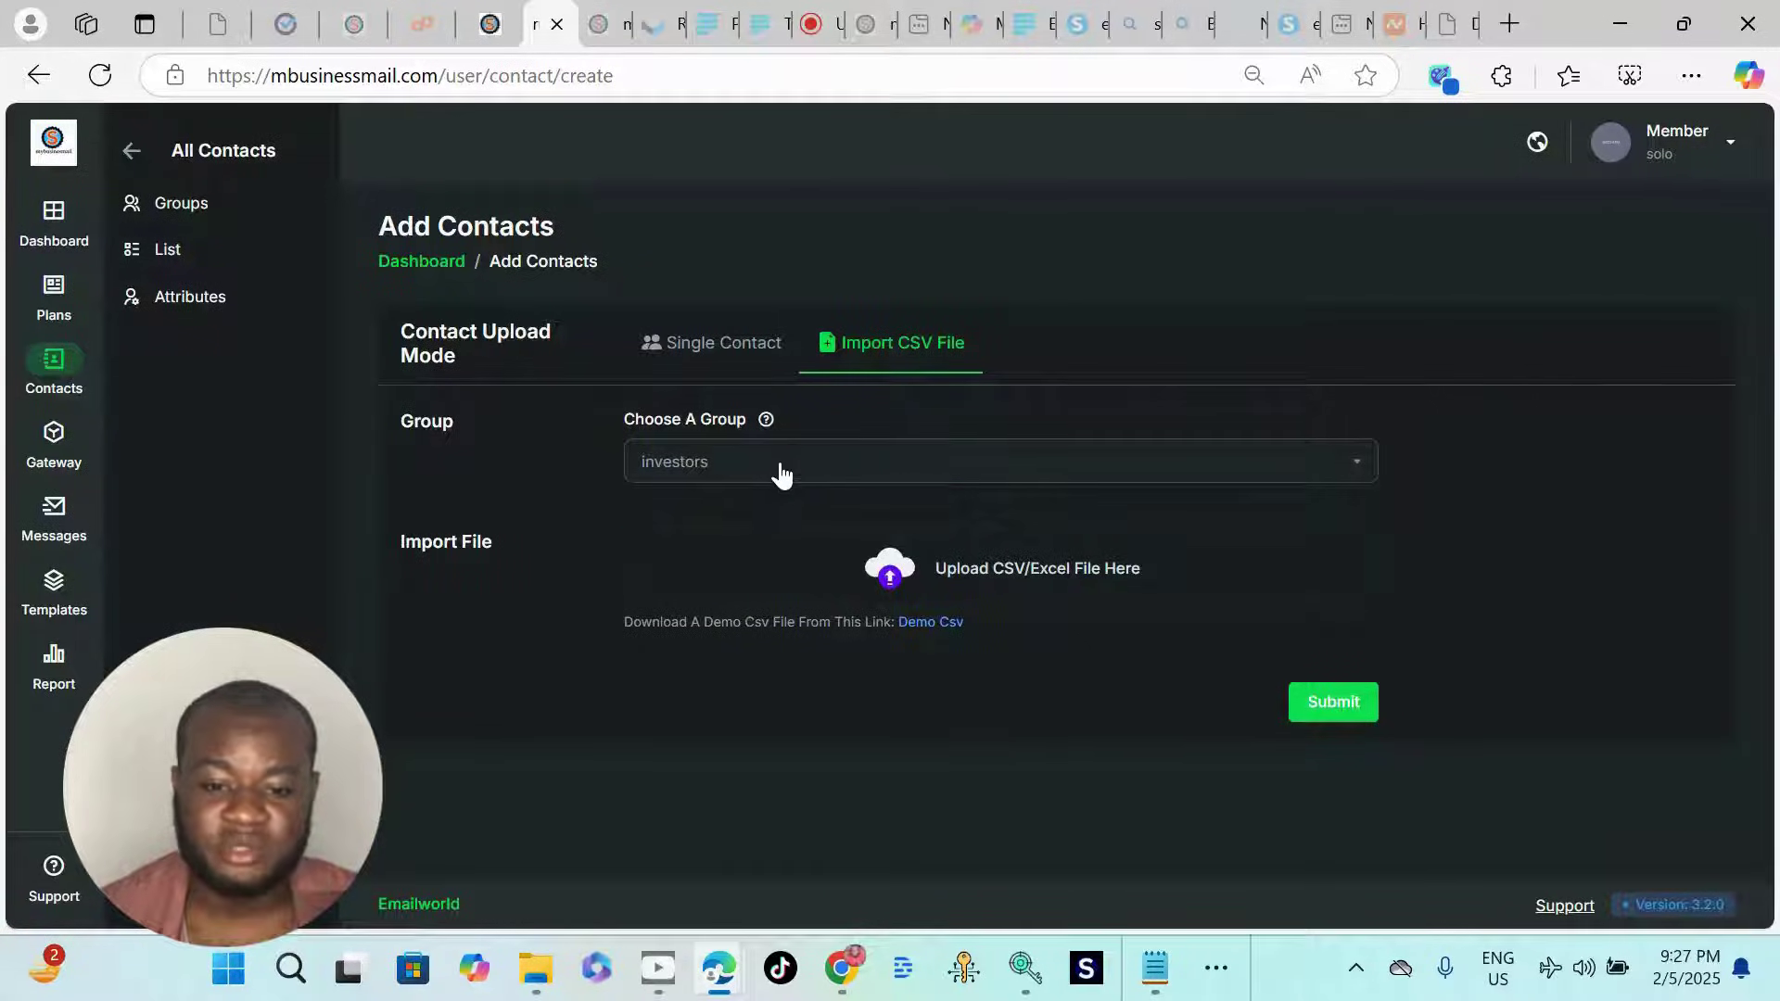
pyautogui.click(952, 586)
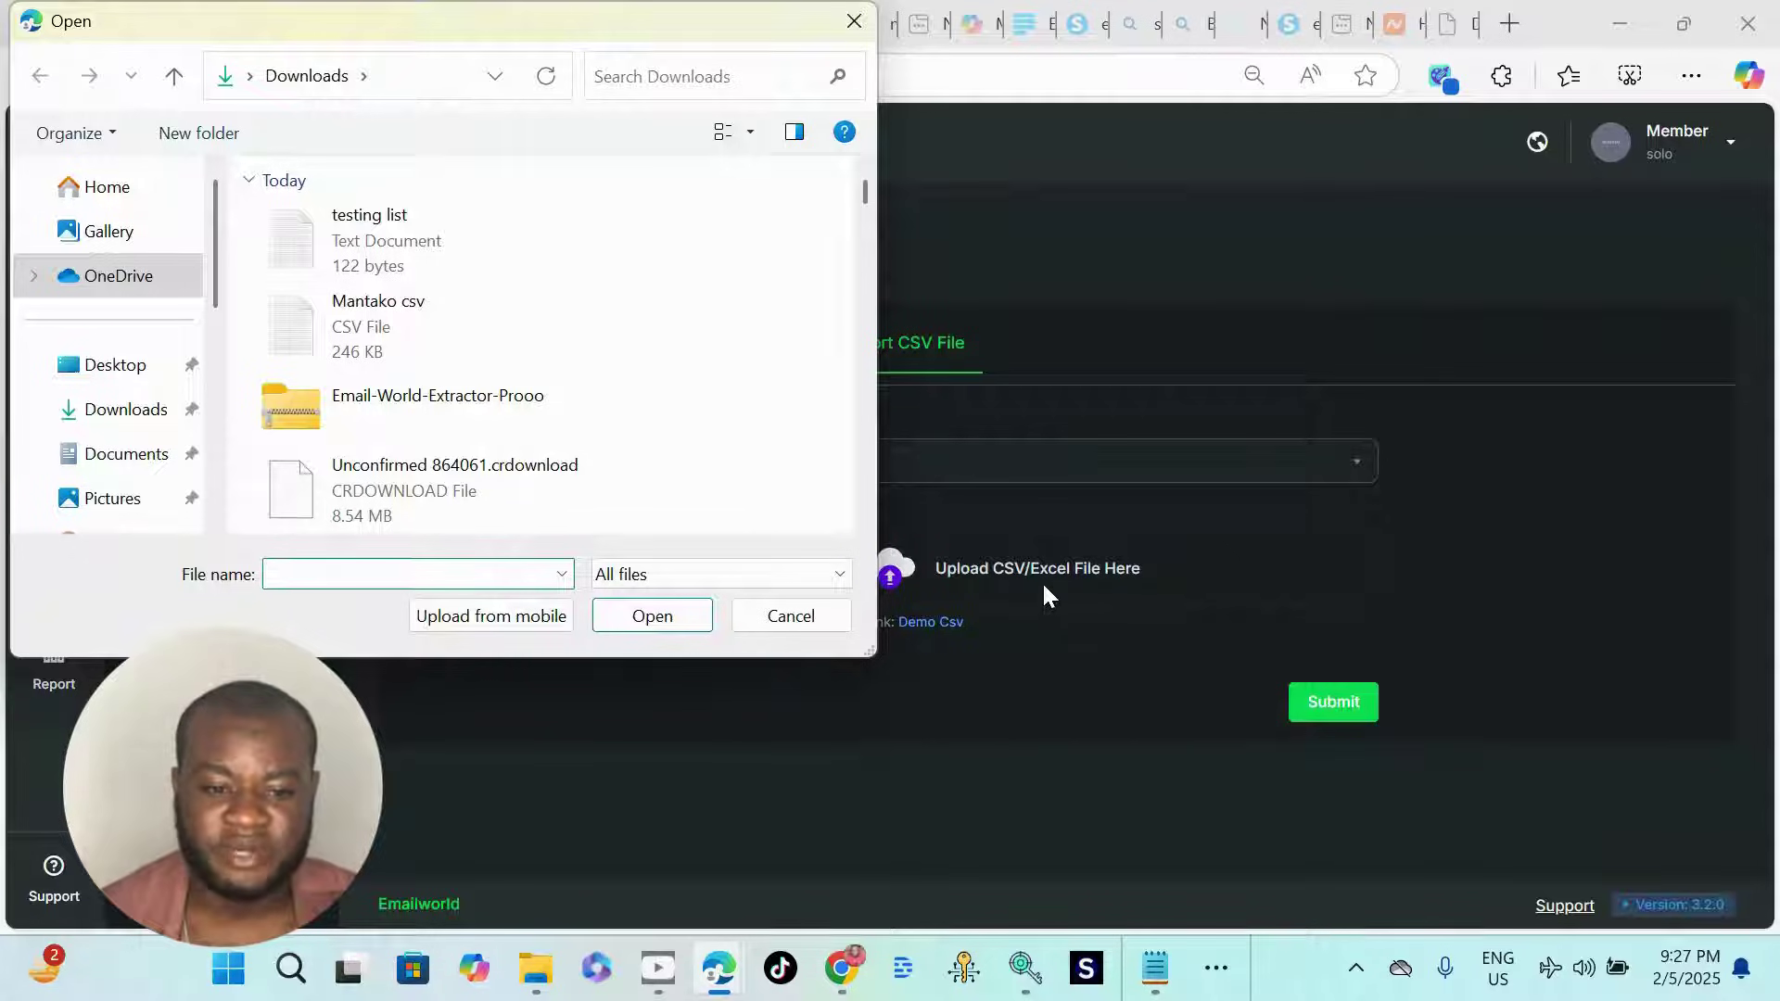
pyautogui.click(385, 269)
pyautogui.click(663, 618)
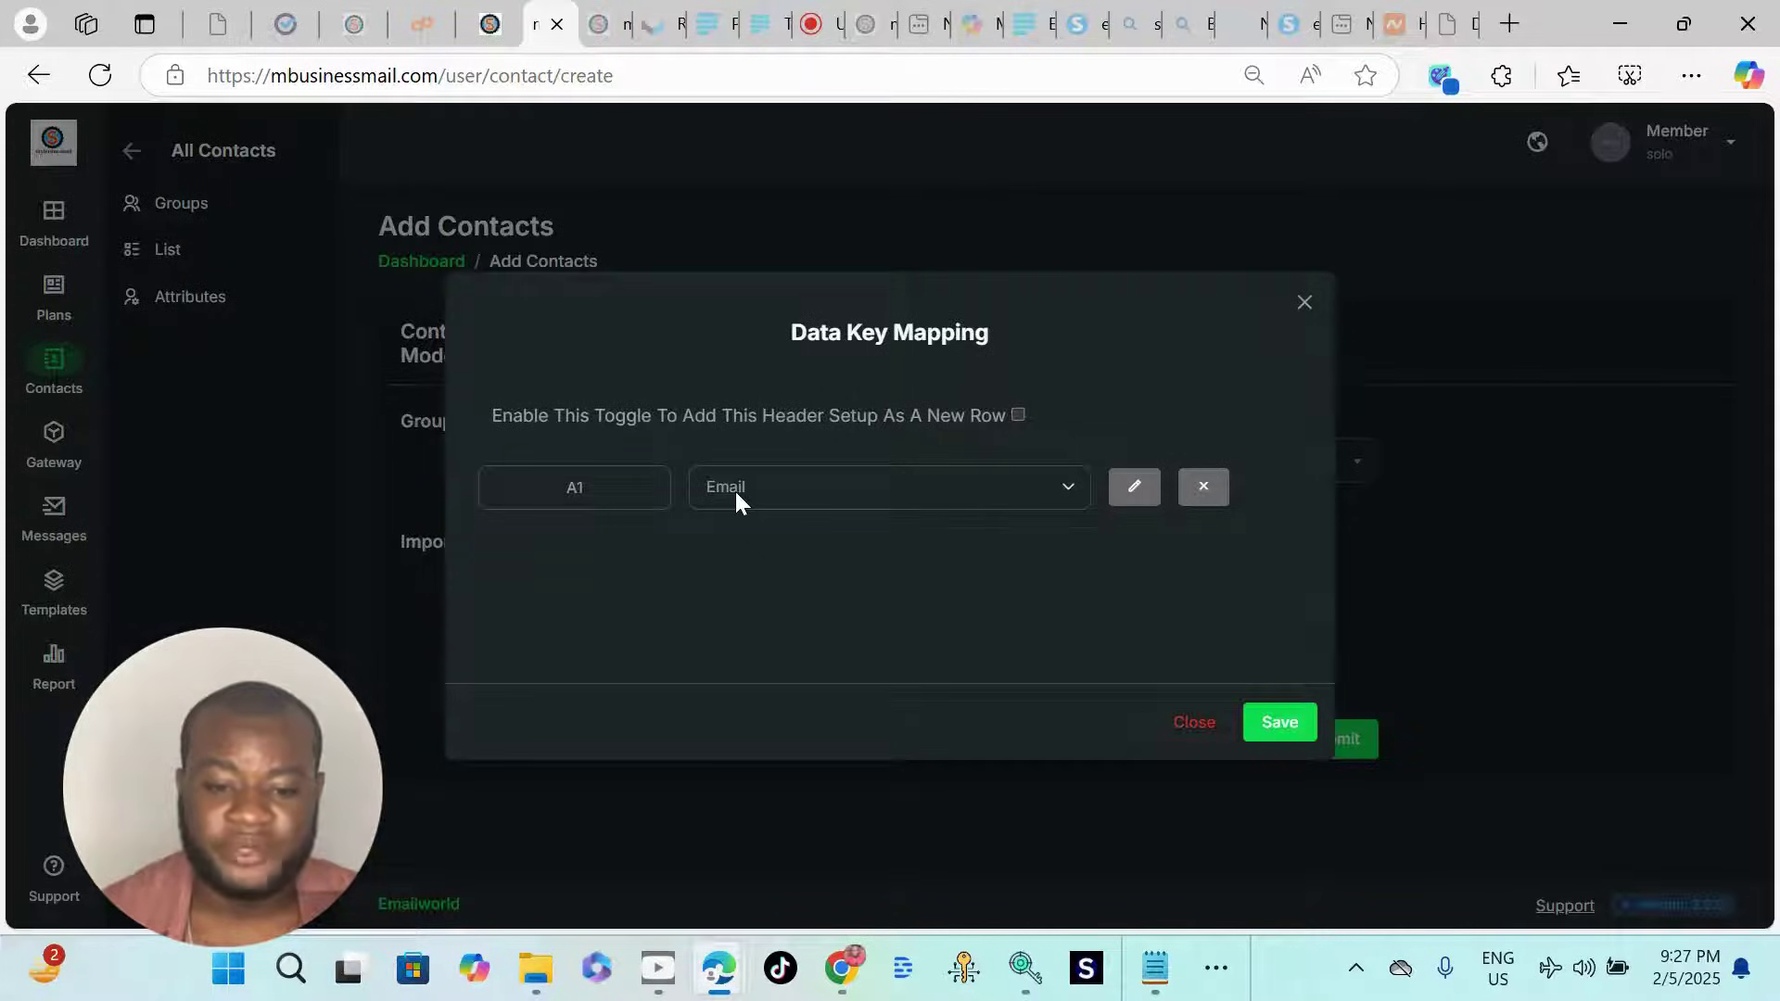
# Step: Map header cell A1 to Email Contact, save the data key mapping and submit the contact import
pyautogui.click(932, 484)
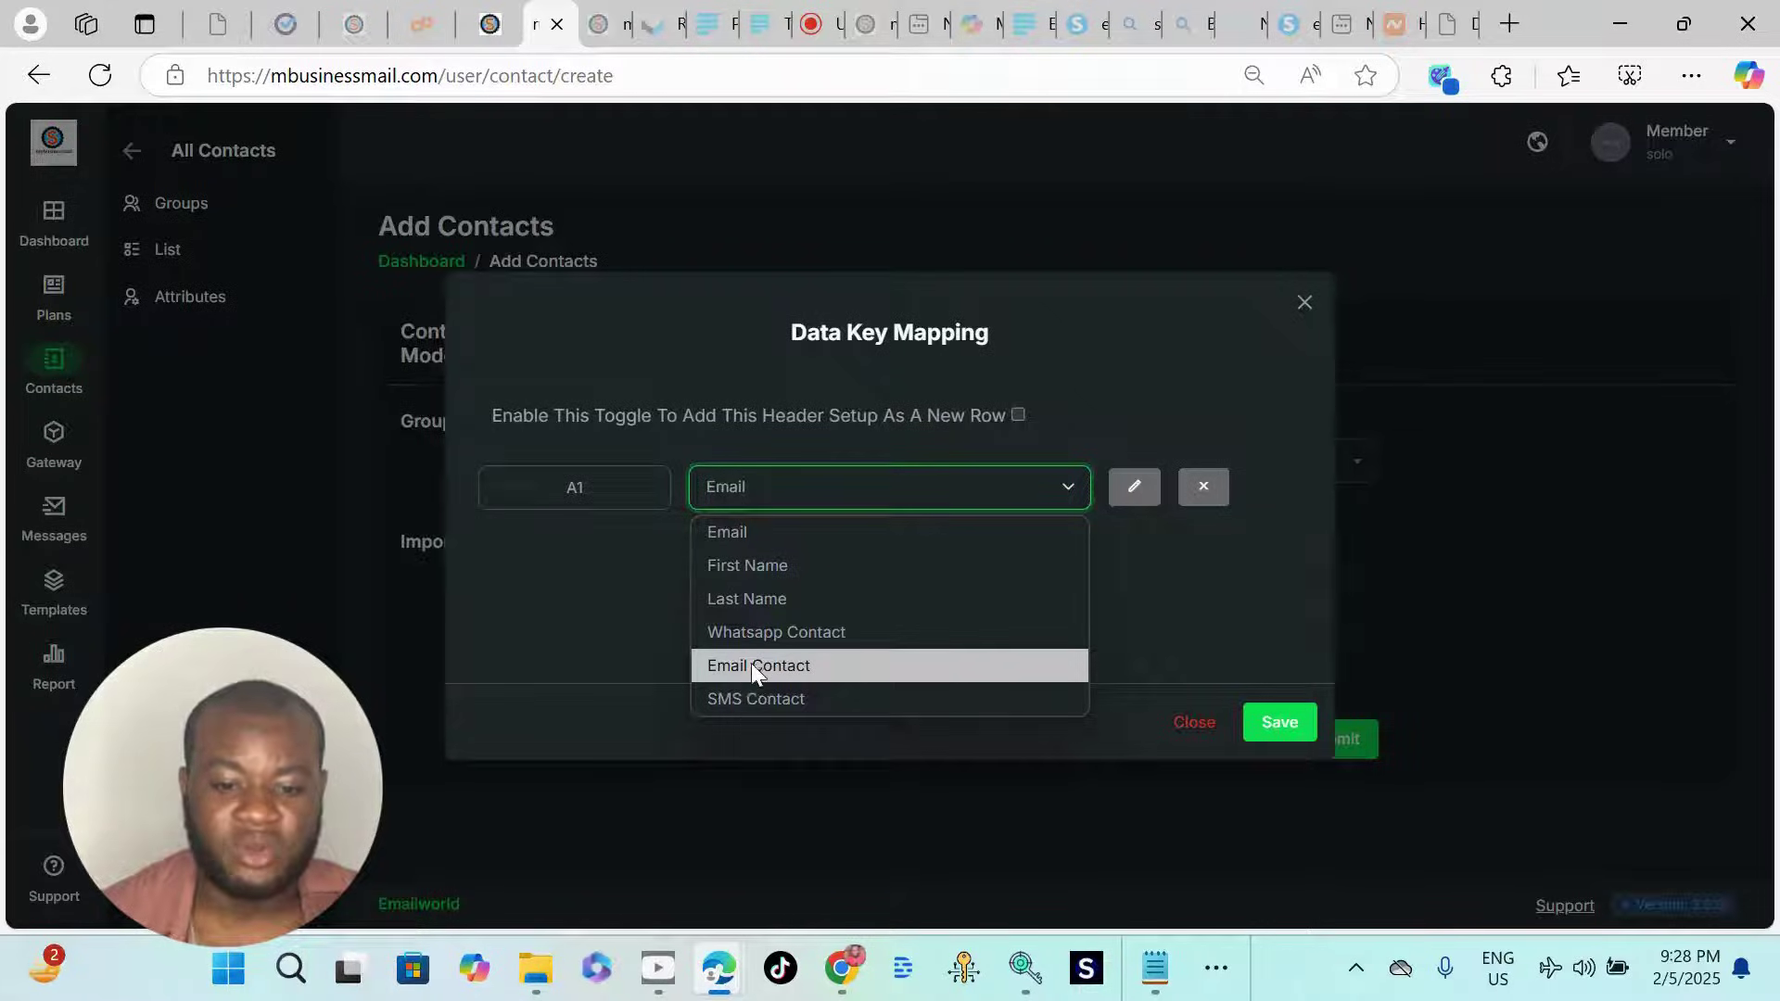
pyautogui.click(604, 556)
pyautogui.click(1063, 485)
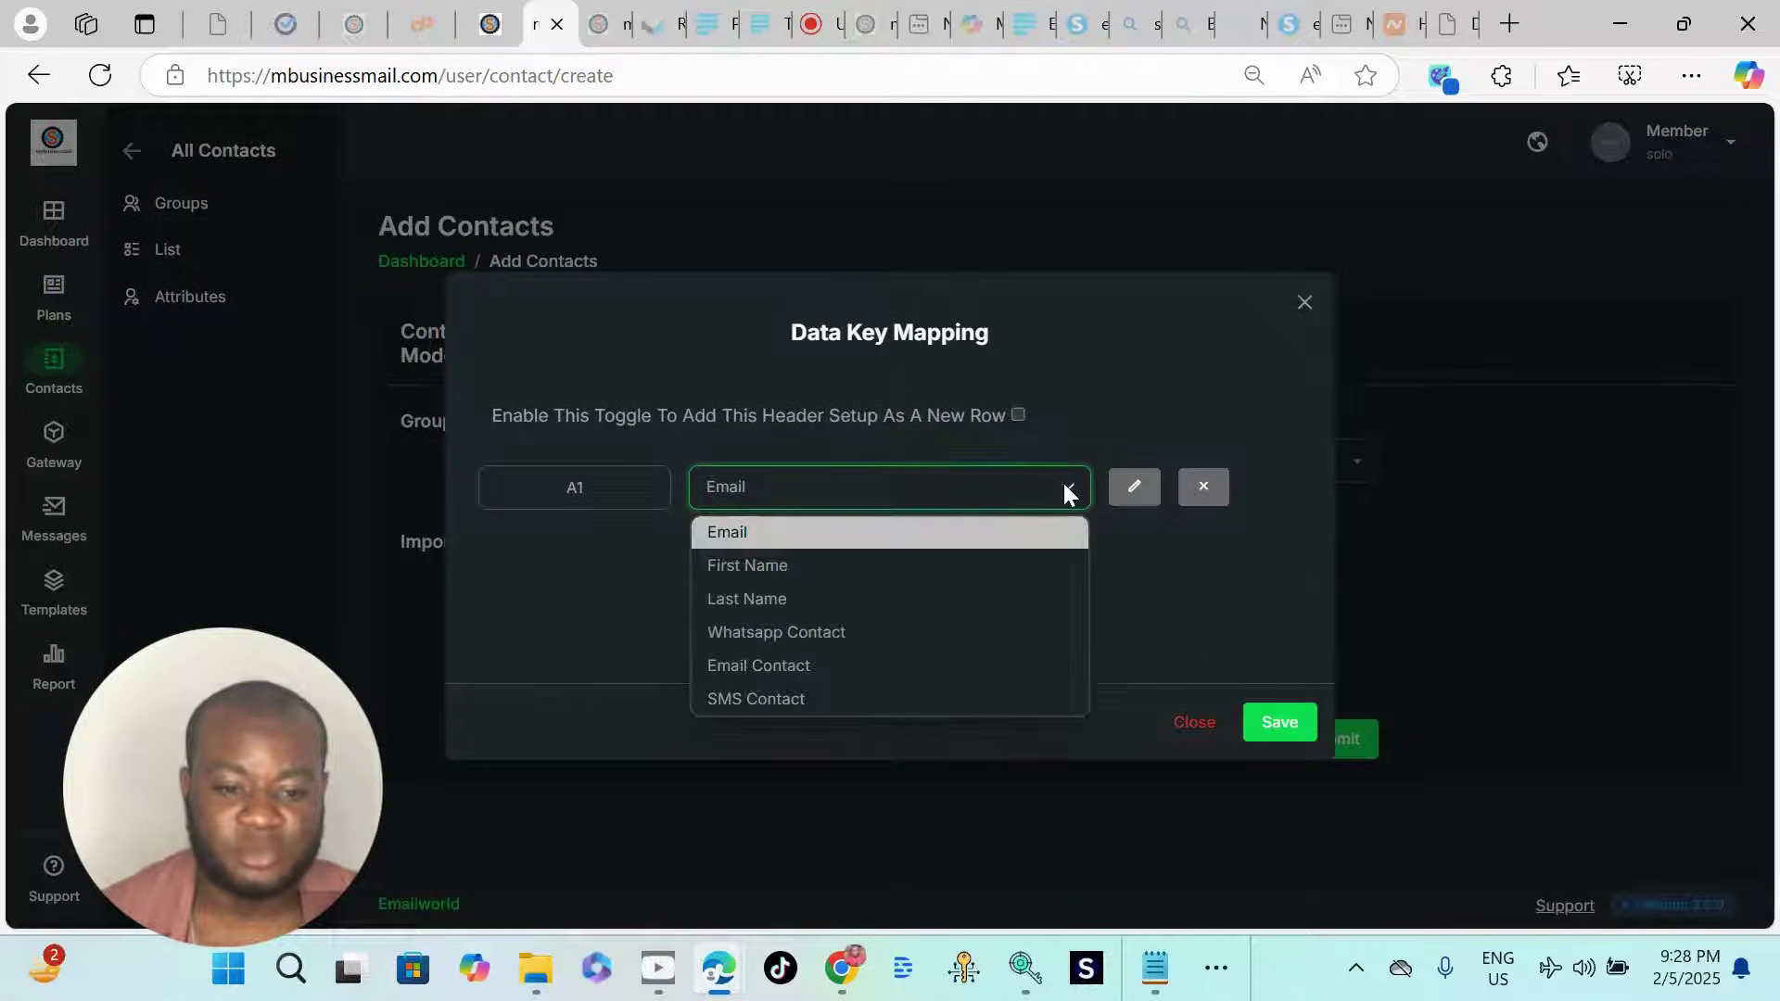
pyautogui.click(771, 664)
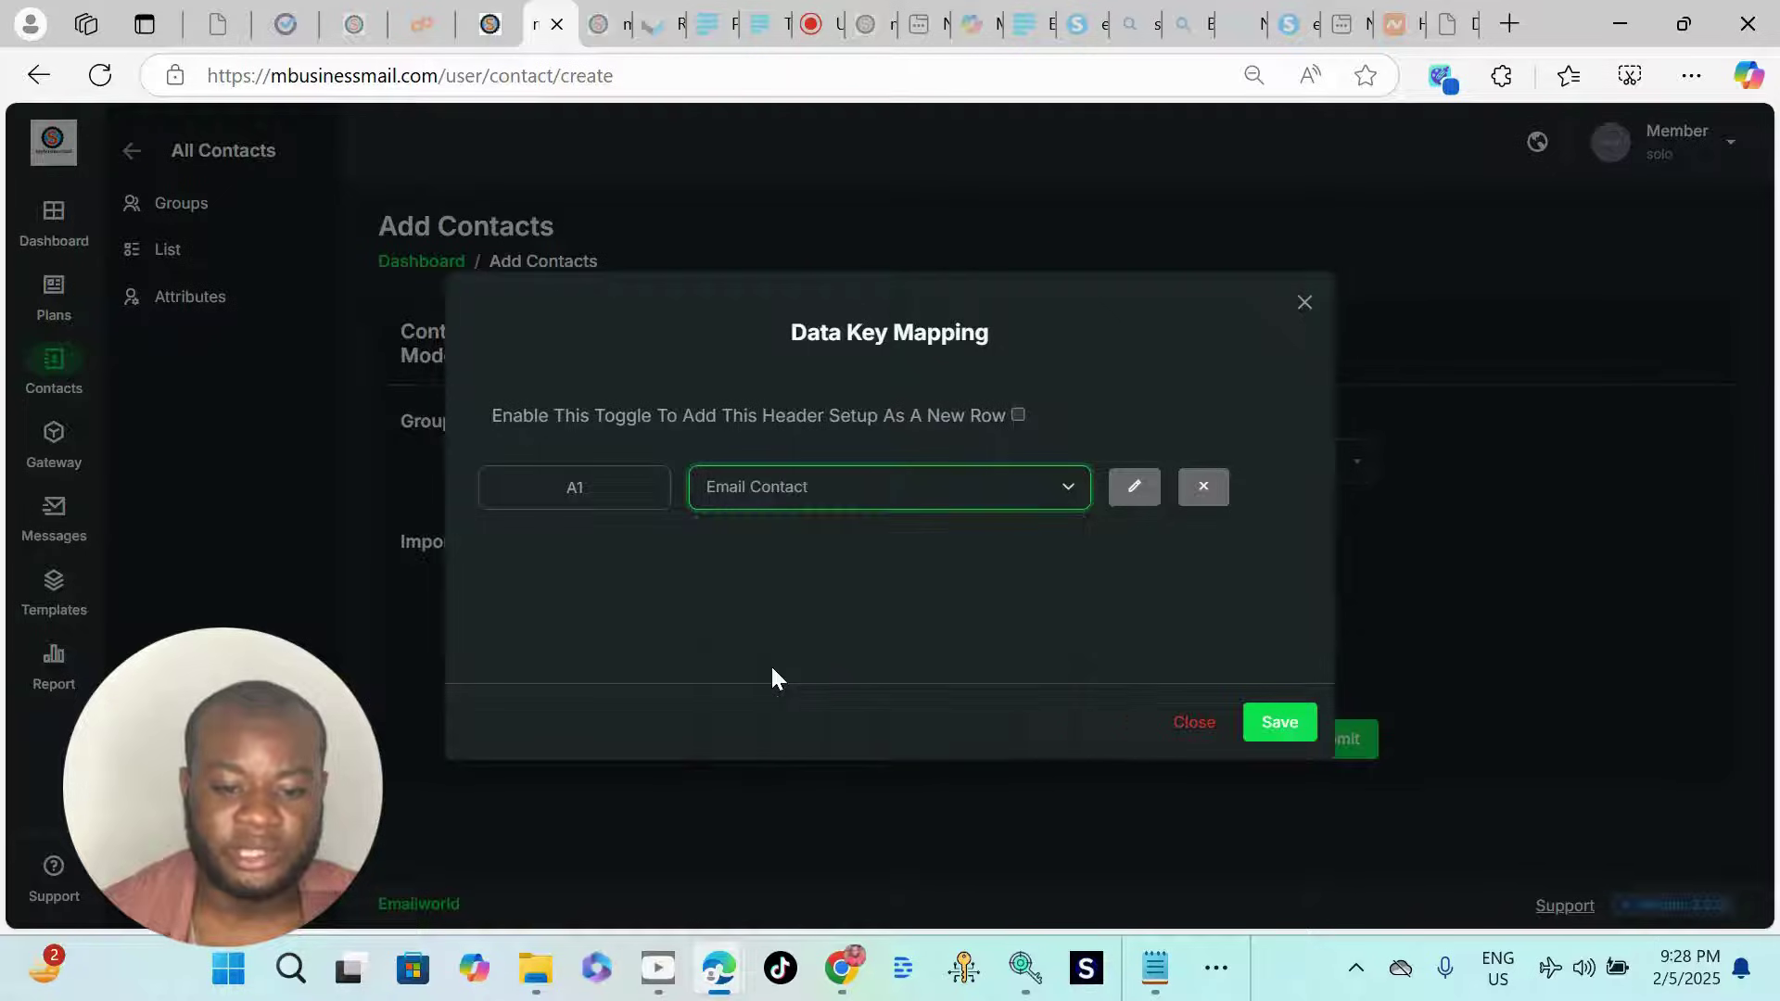
pyautogui.click(827, 505)
pyautogui.click(766, 543)
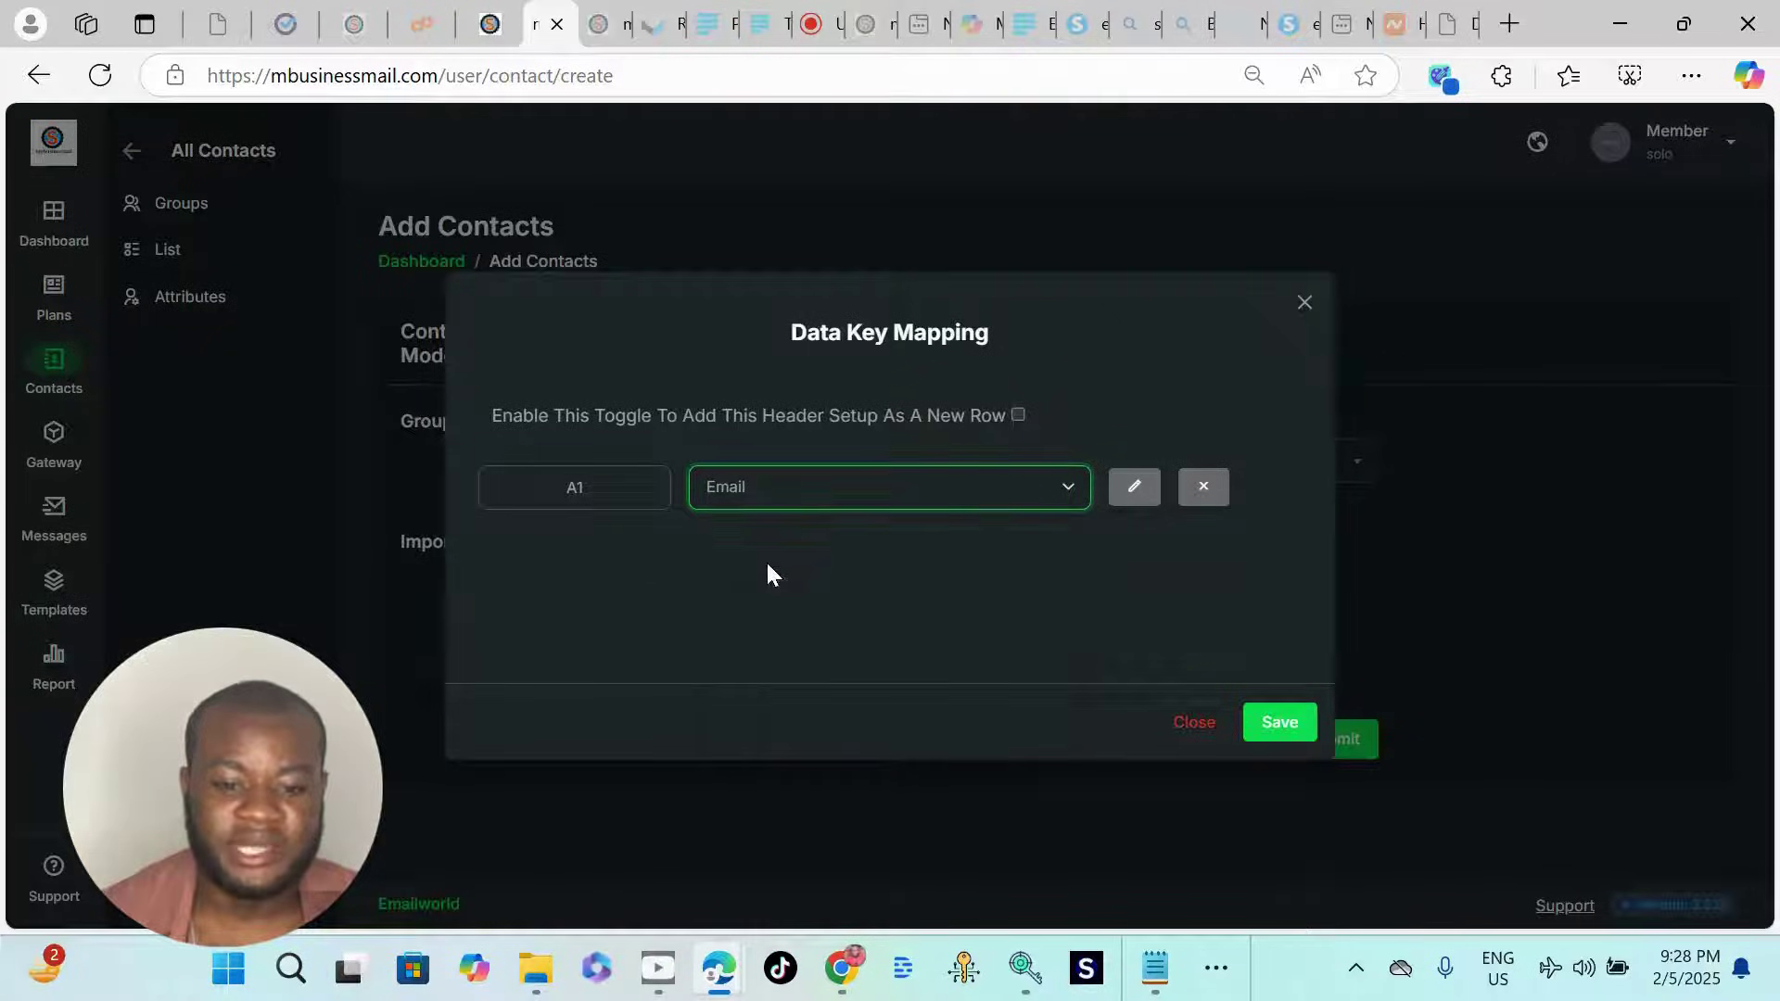
pyautogui.click(1014, 488)
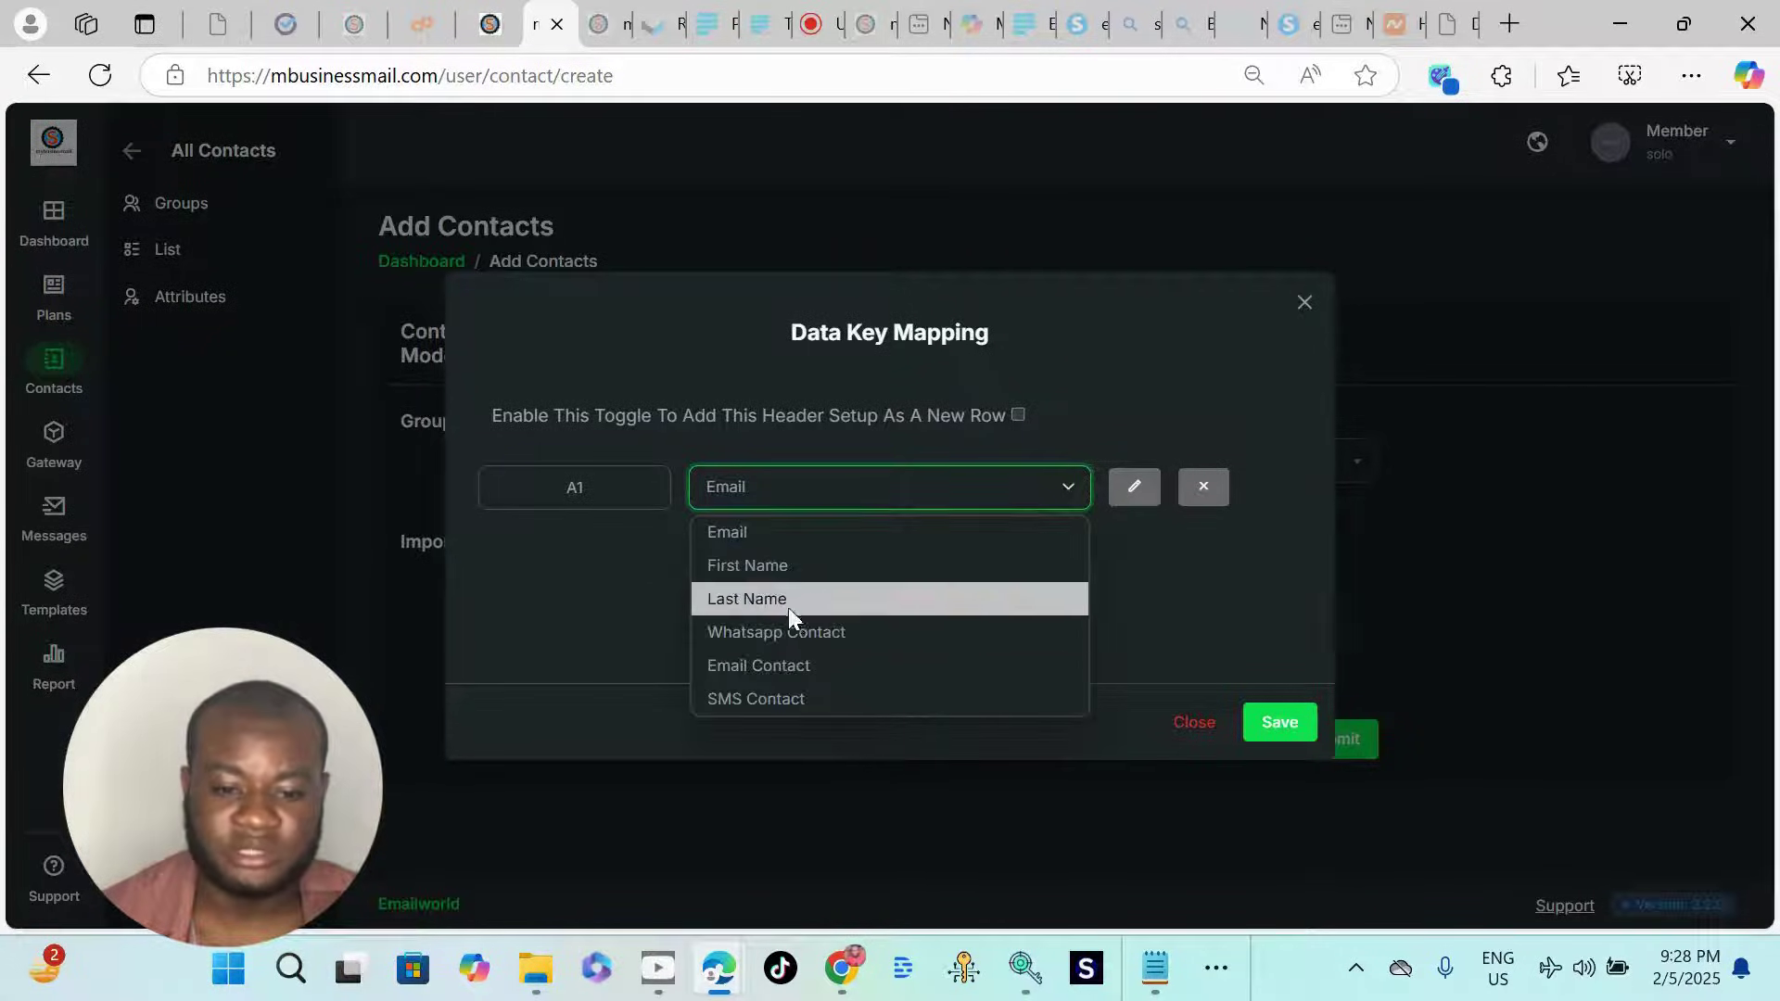
pyautogui.click(790, 665)
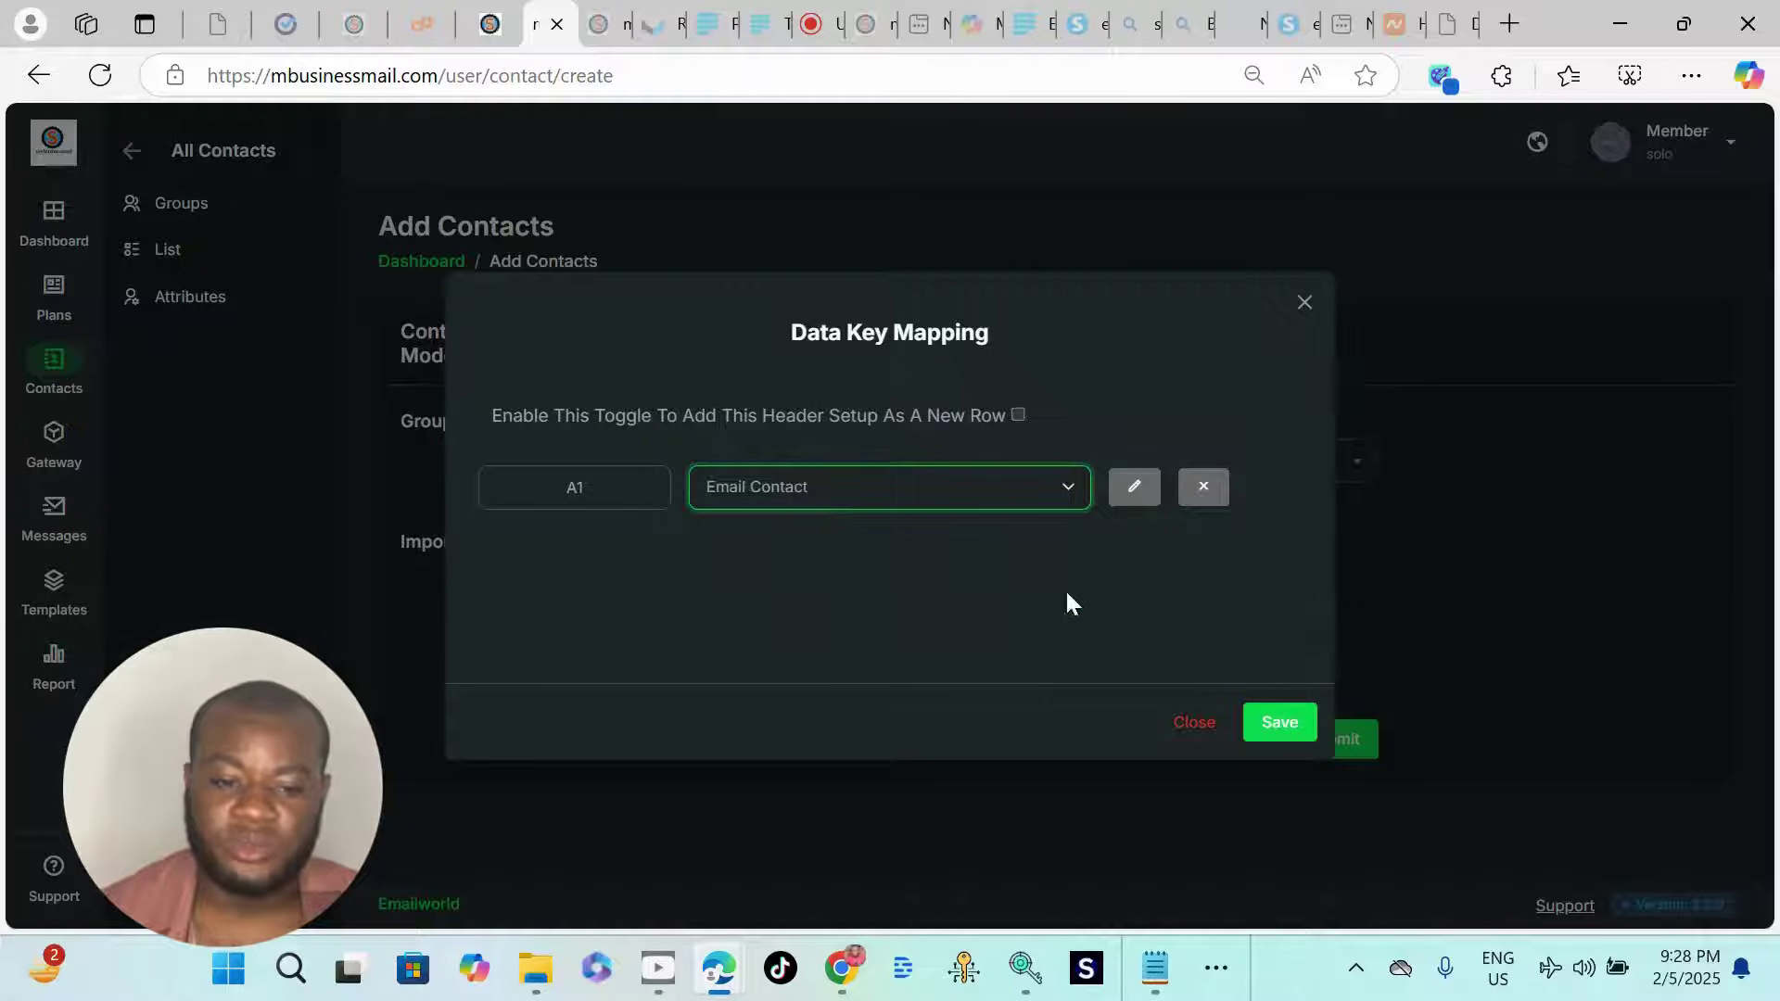
pyautogui.click(1278, 728)
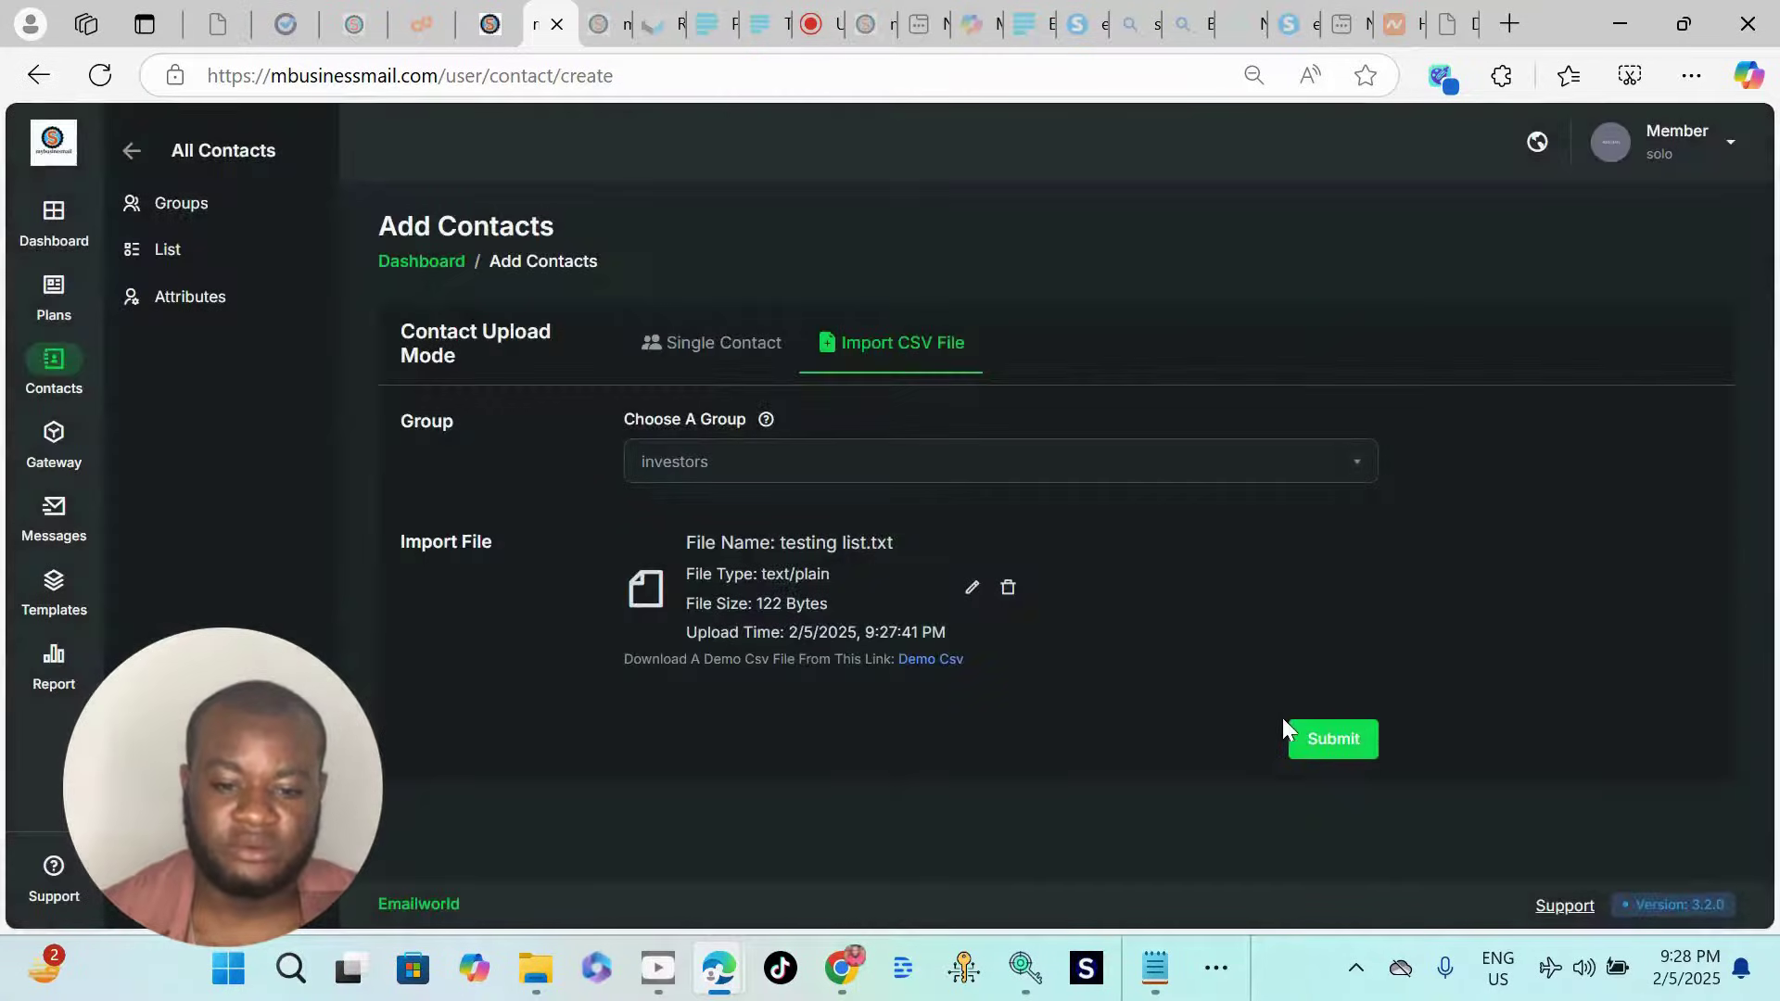
pyautogui.click(1327, 745)
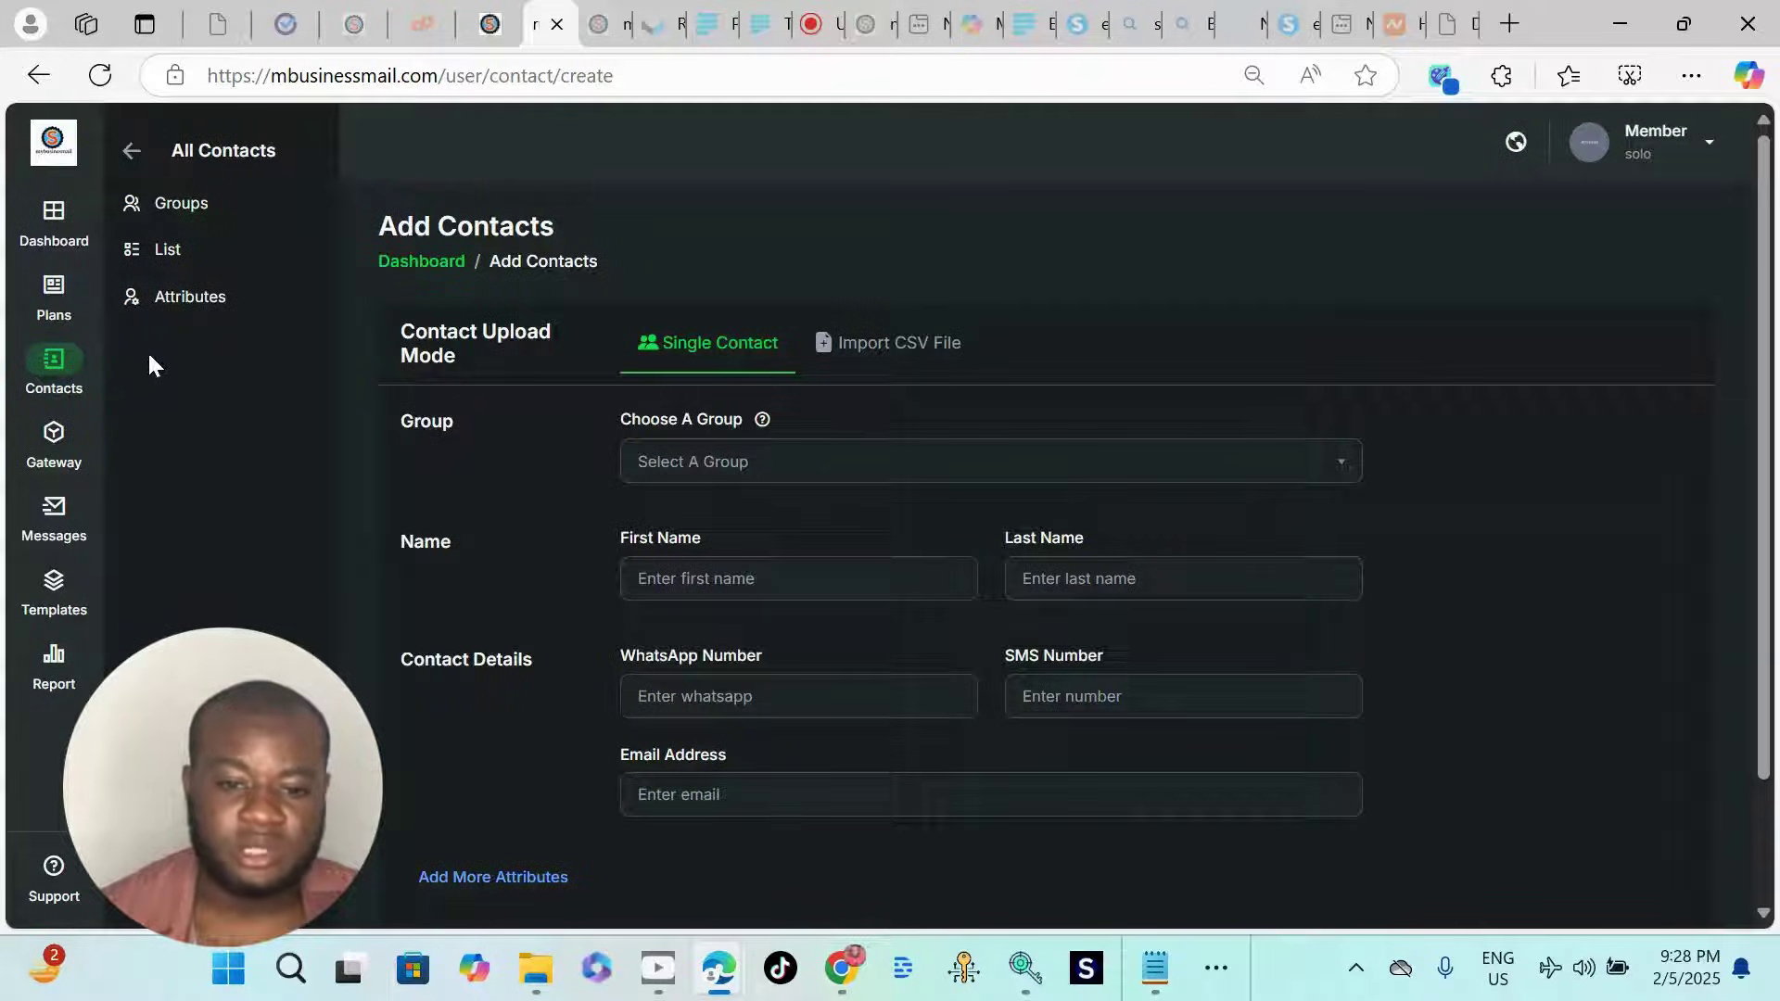
# Step: Add a contact group named "ceo" in the contact groups and delete the duplicate ceo entry
pyautogui.click(173, 207)
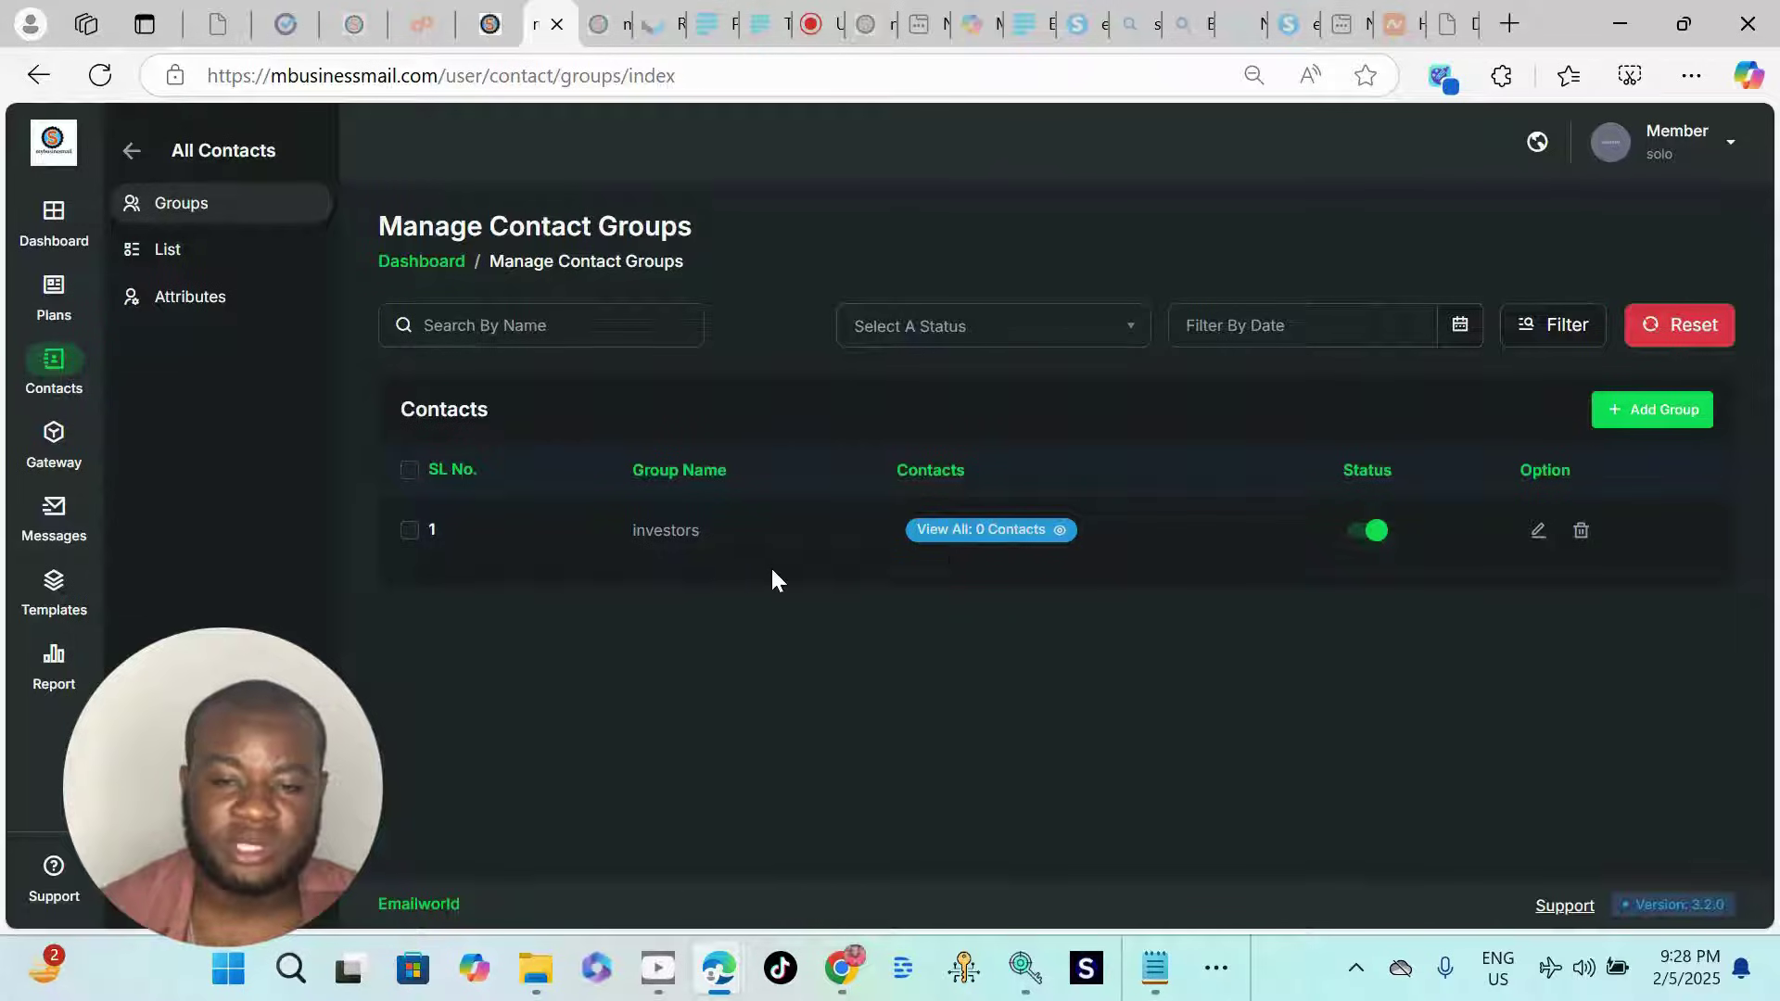
pyautogui.click(1631, 412)
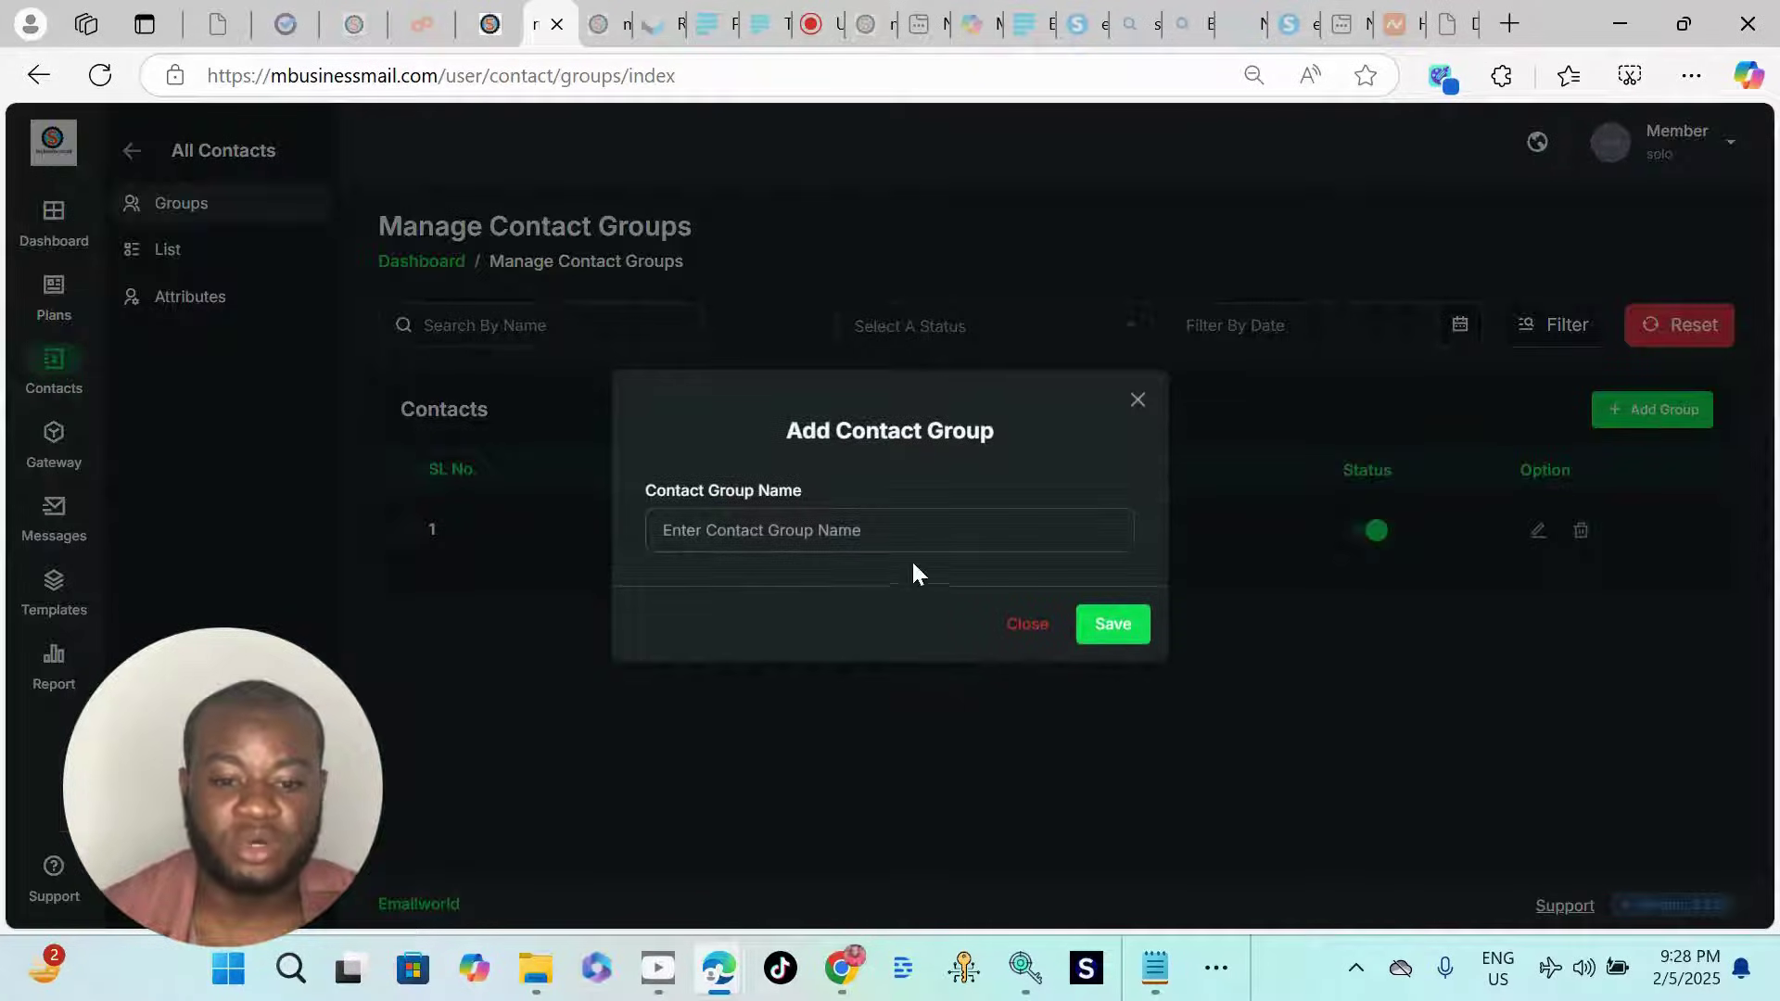
pyautogui.click(842, 525)
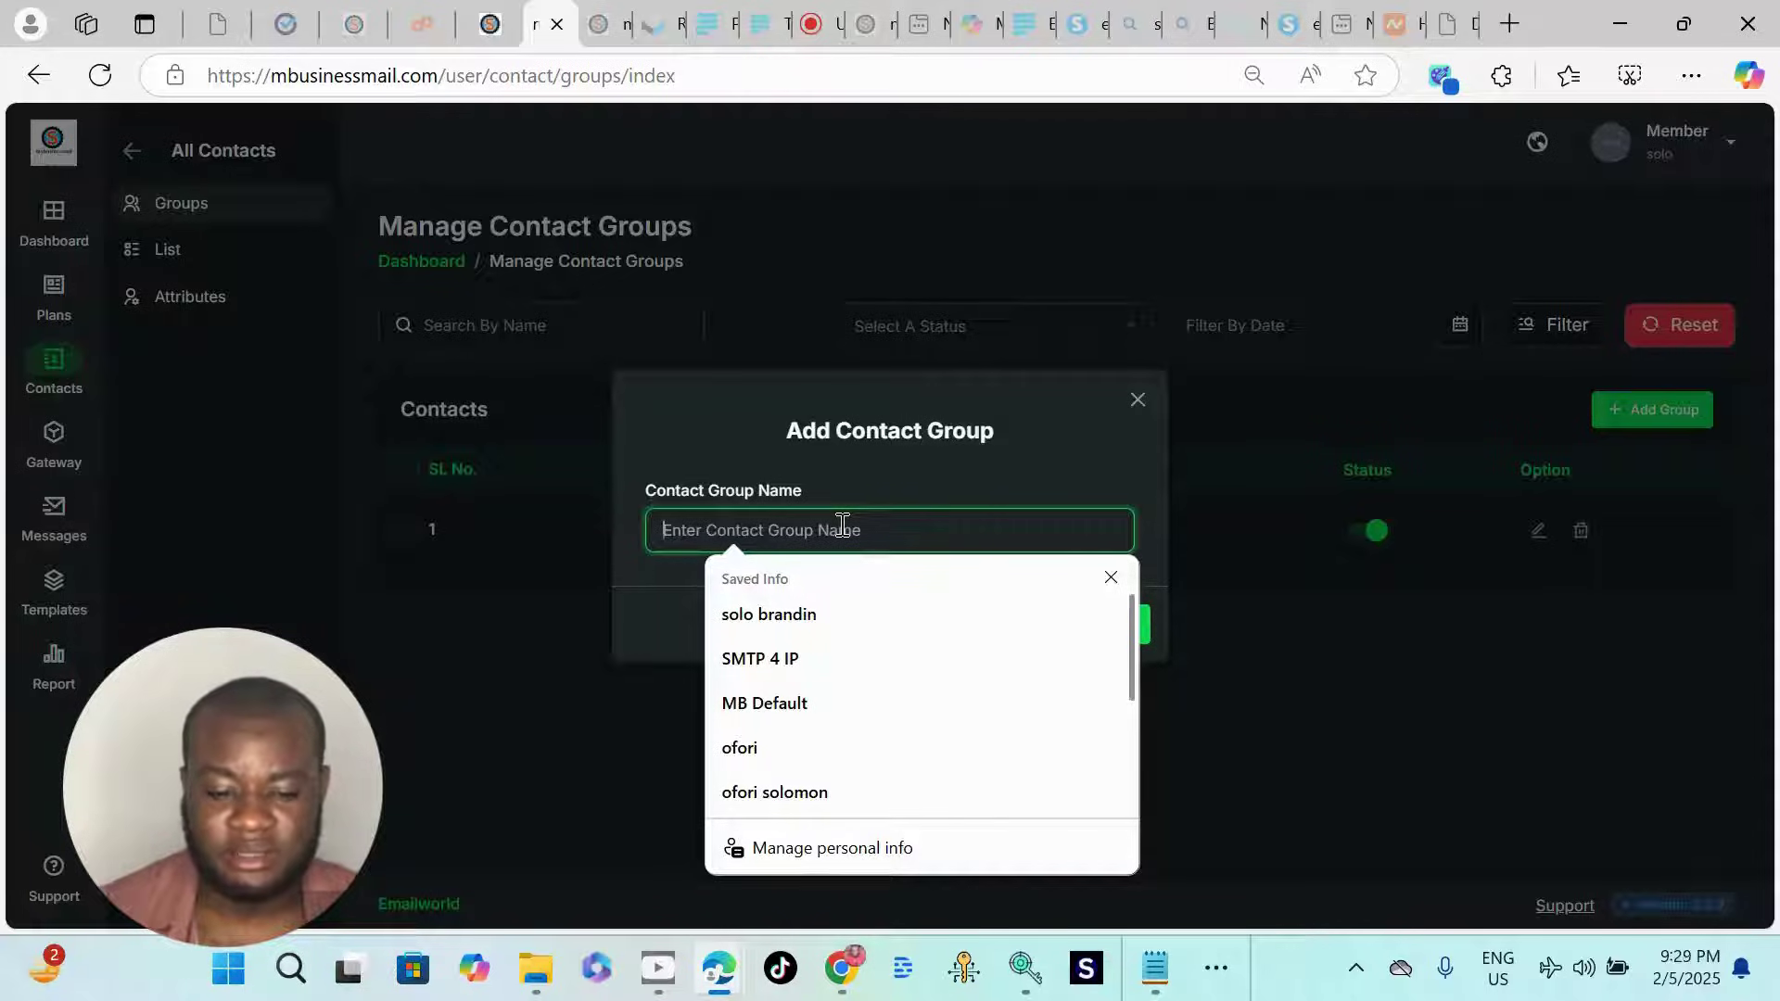
pyautogui.write('ceo')
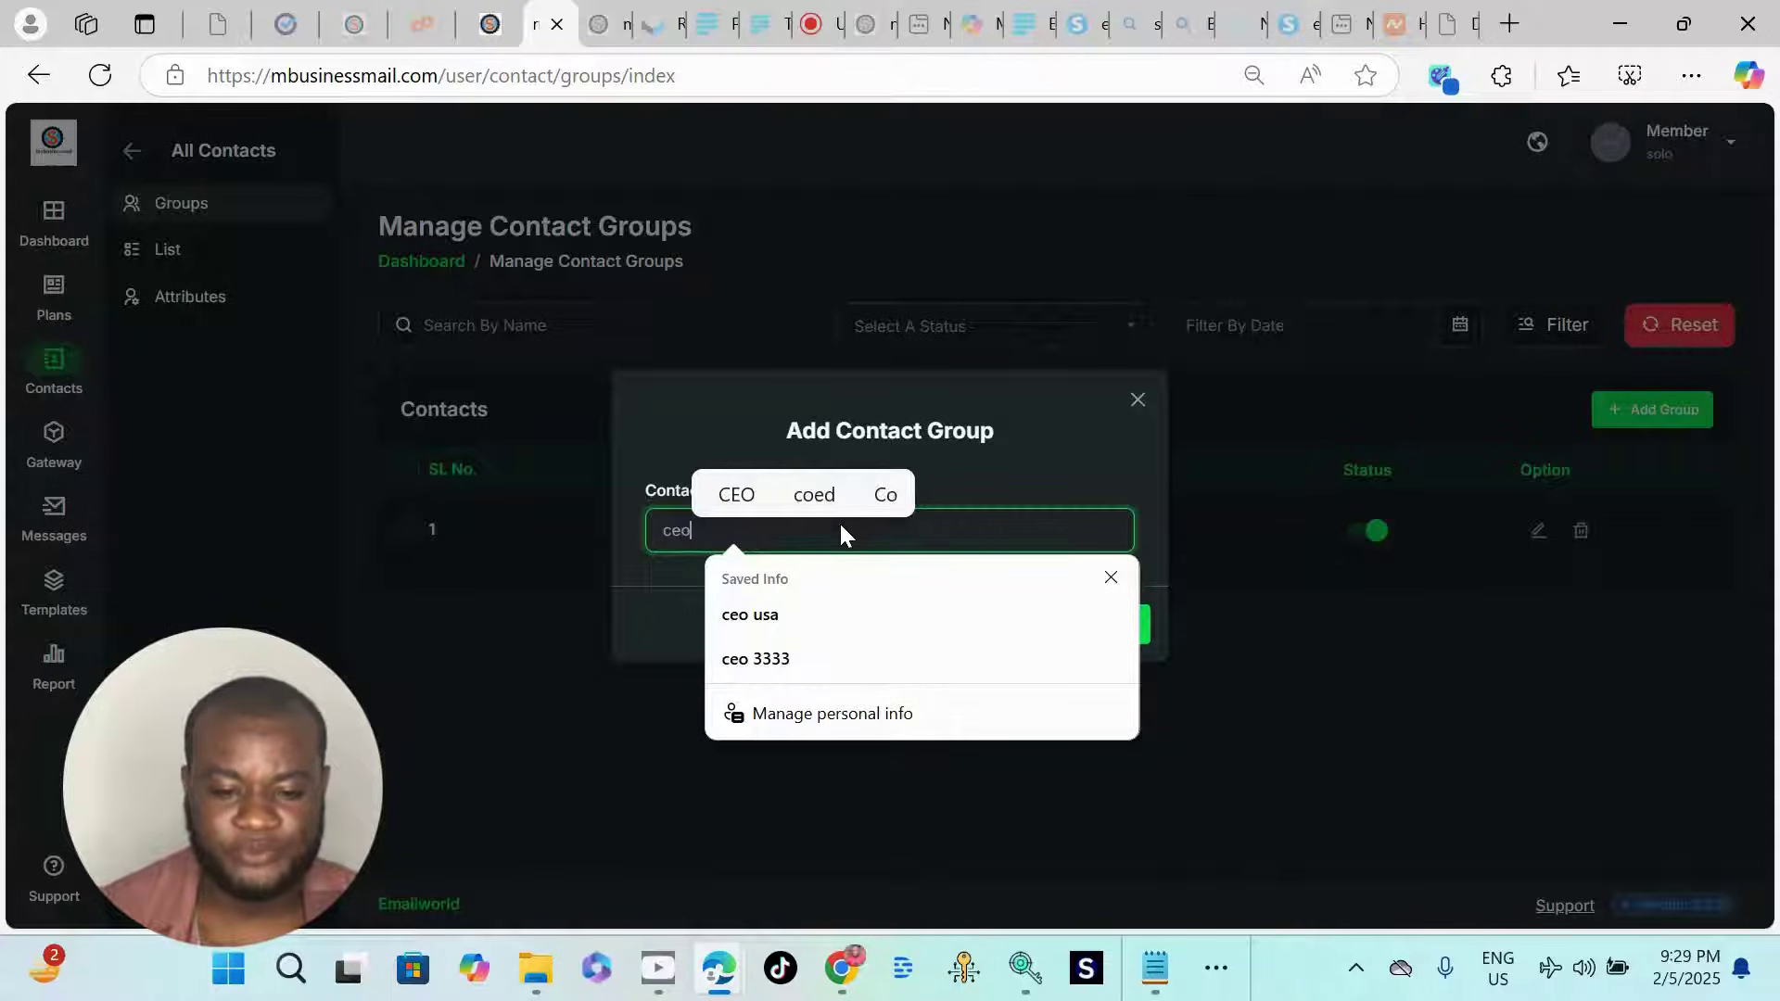
pyautogui.click(622, 691)
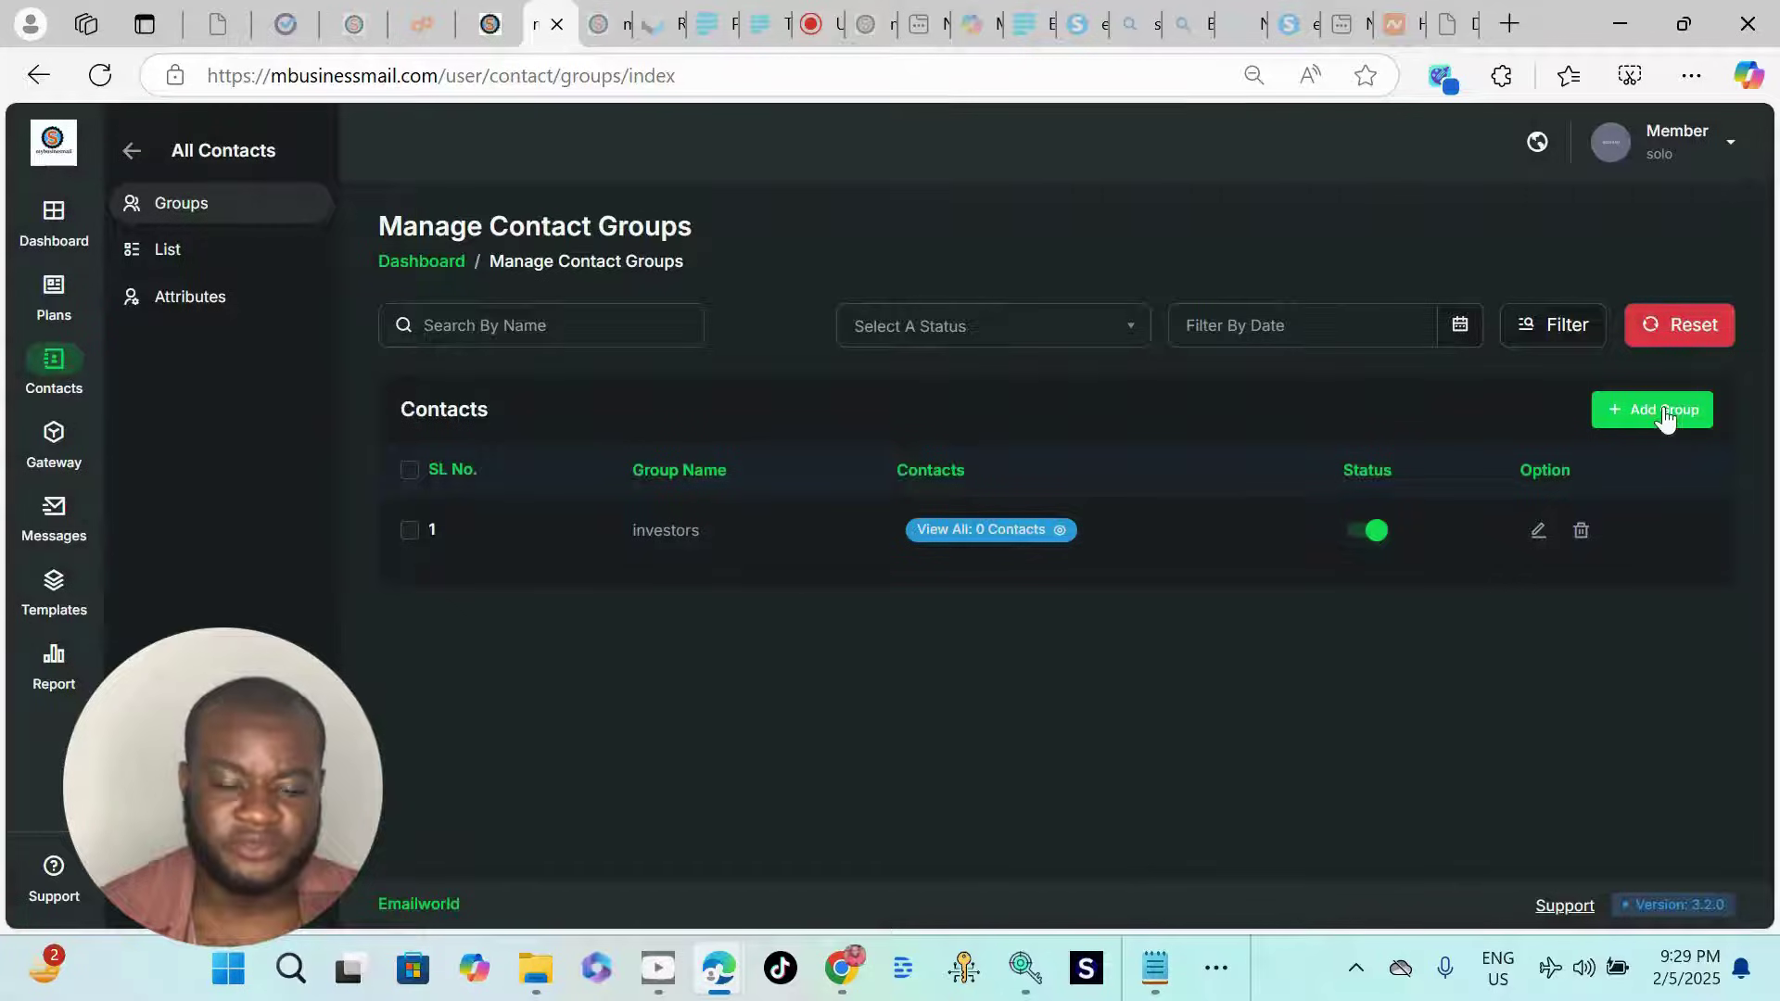
pyautogui.click(1664, 413)
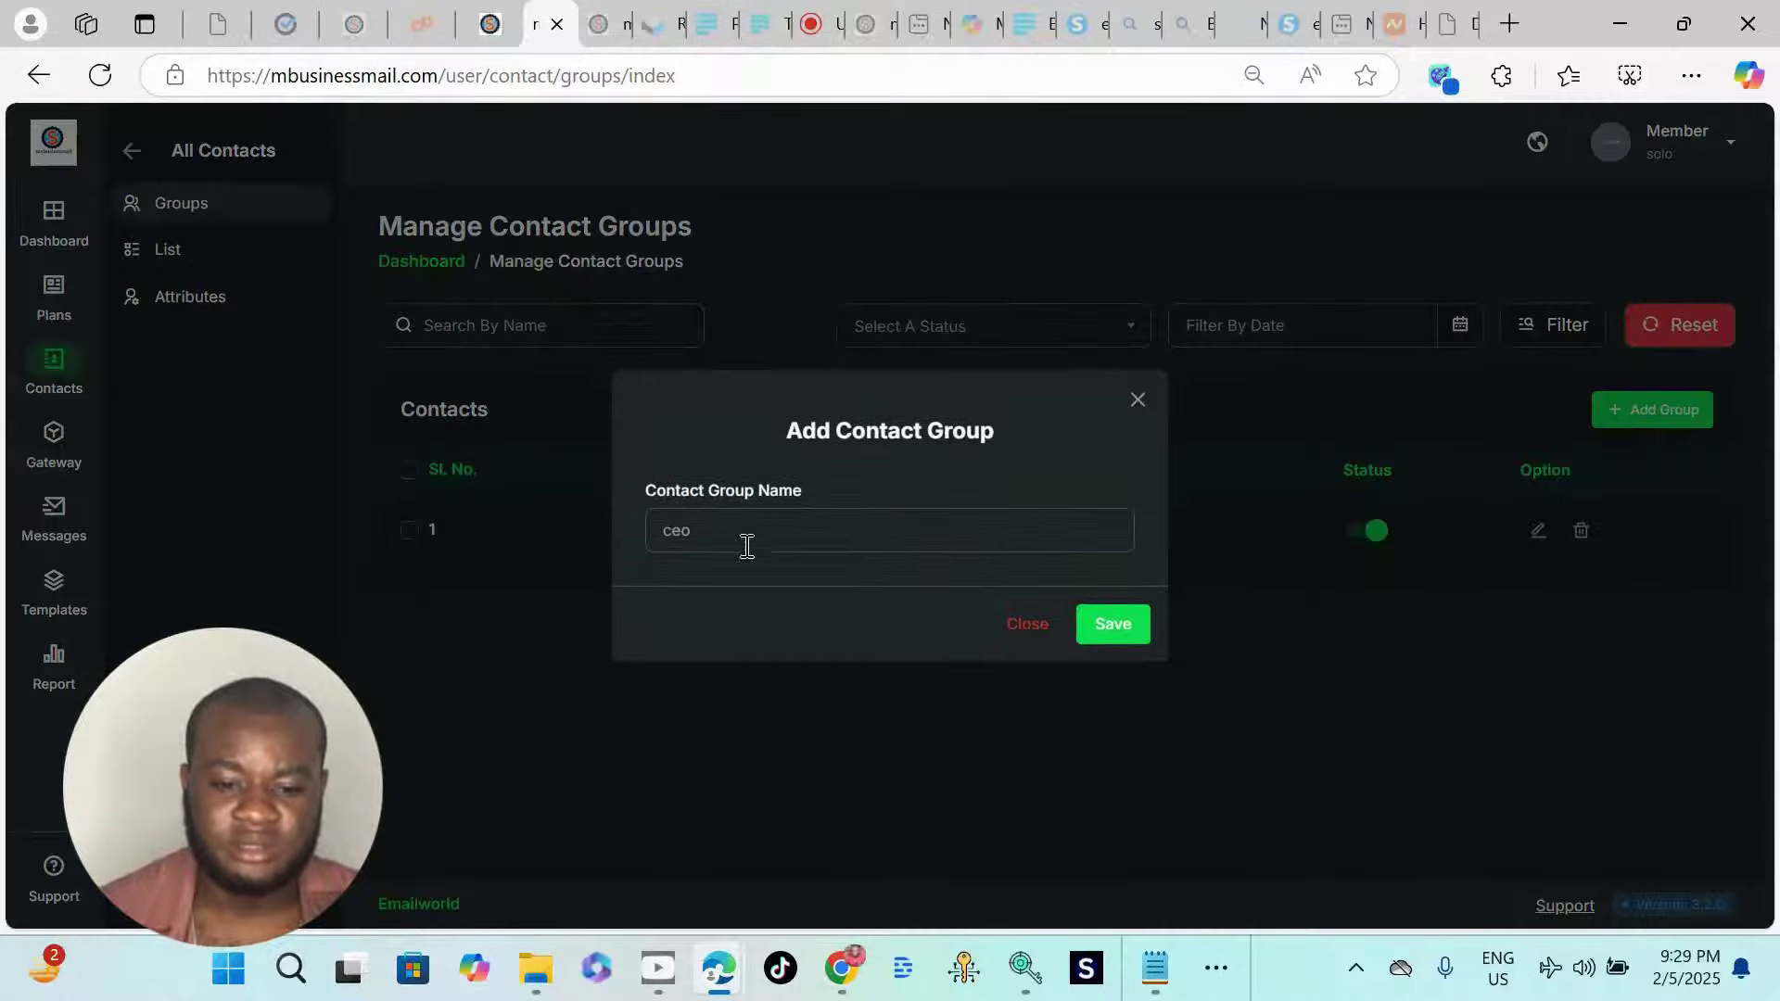
pyautogui.click(1106, 636)
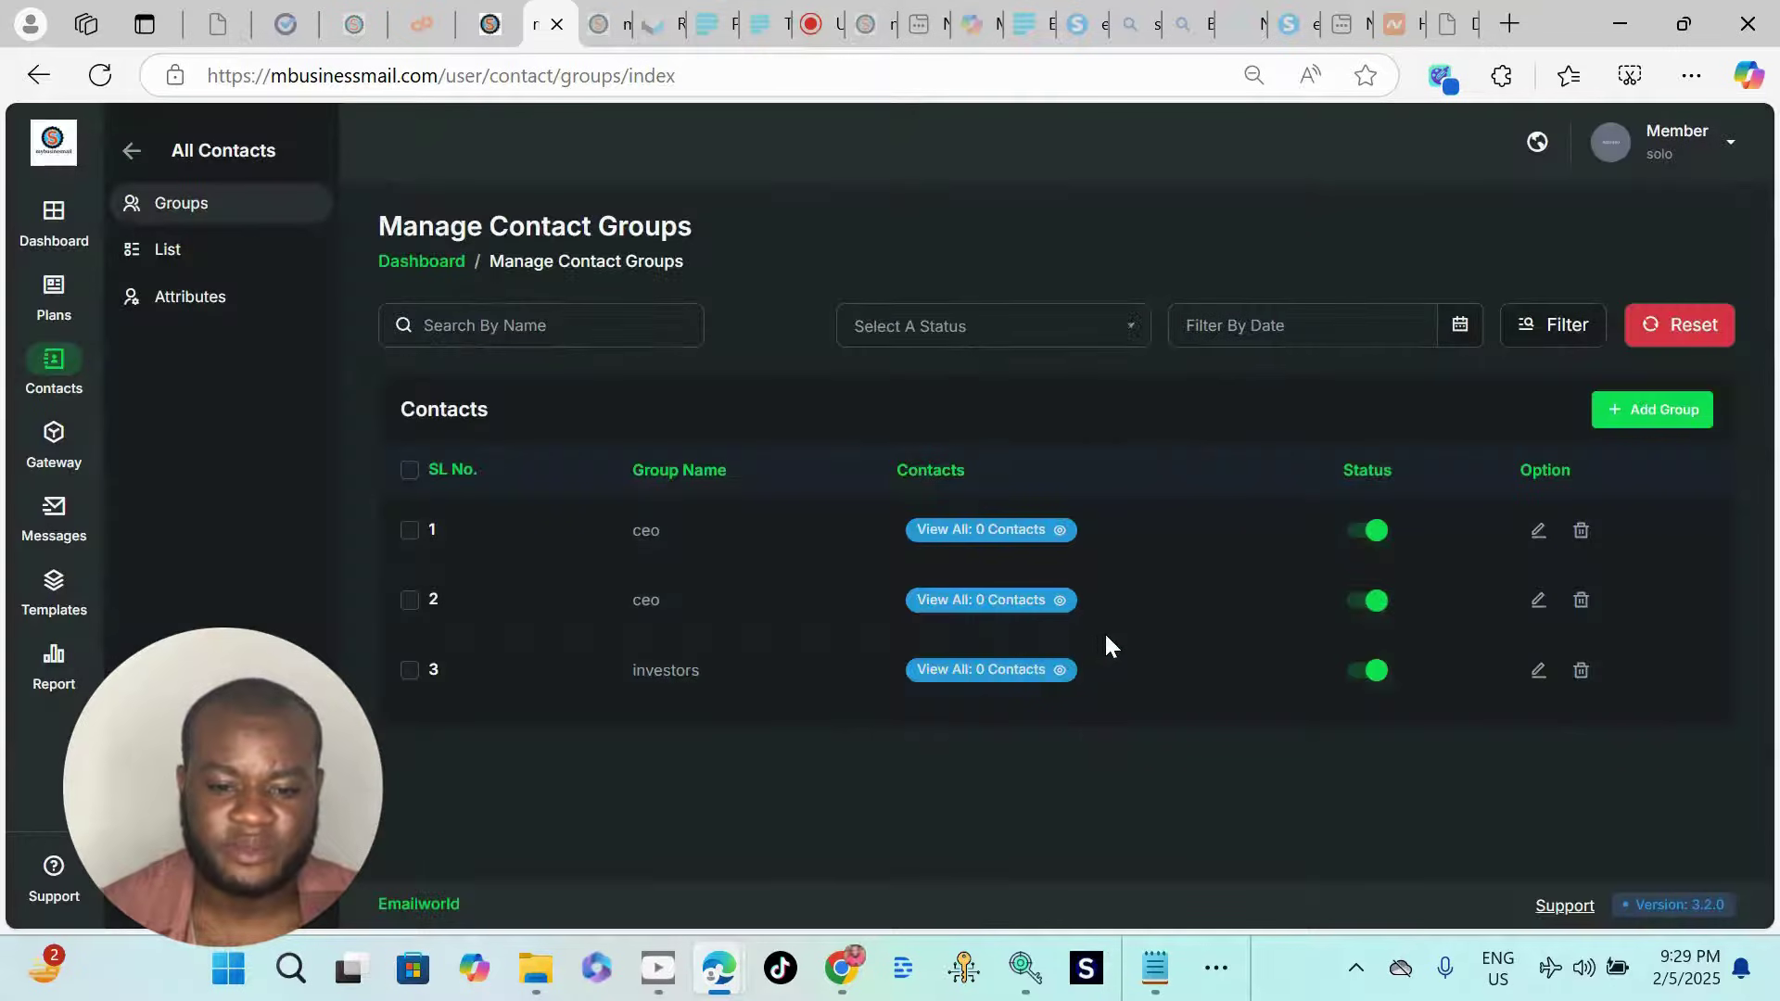
pyautogui.click(1581, 532)
pyautogui.click(1031, 599)
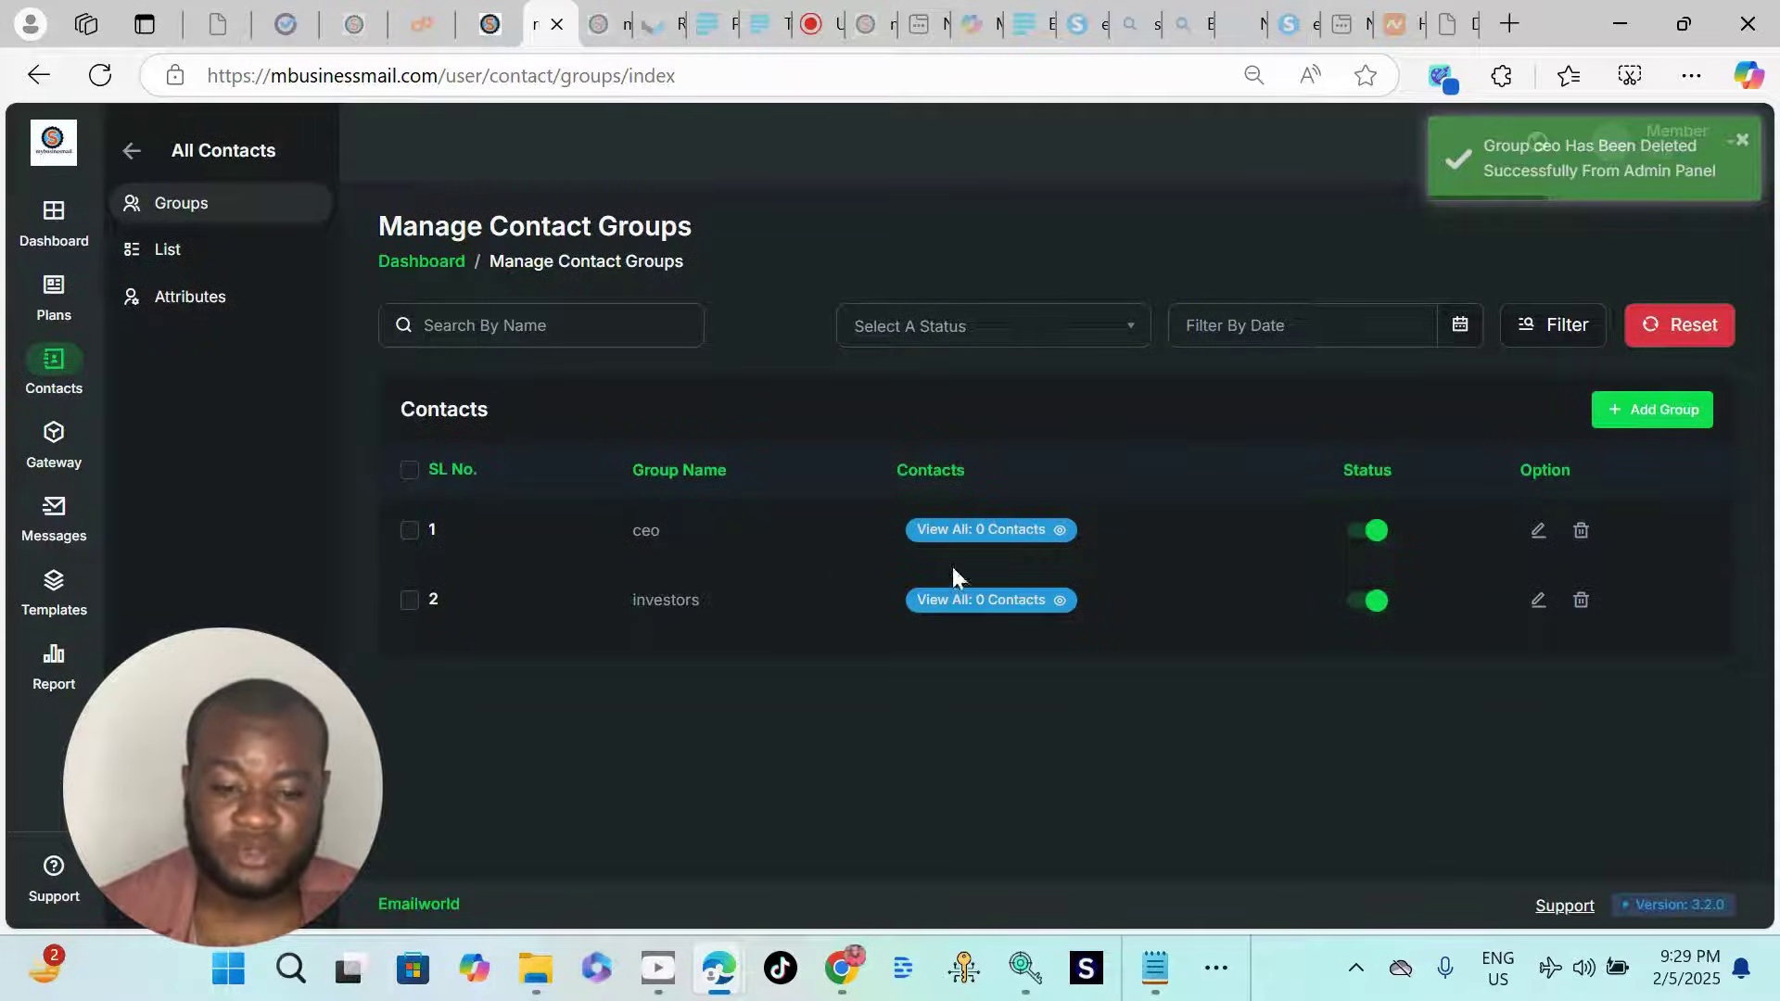
# Step: Start creating contacts from the ceo group's contact list in CSV import mode, with ceo as the target group
pyautogui.click(1014, 529)
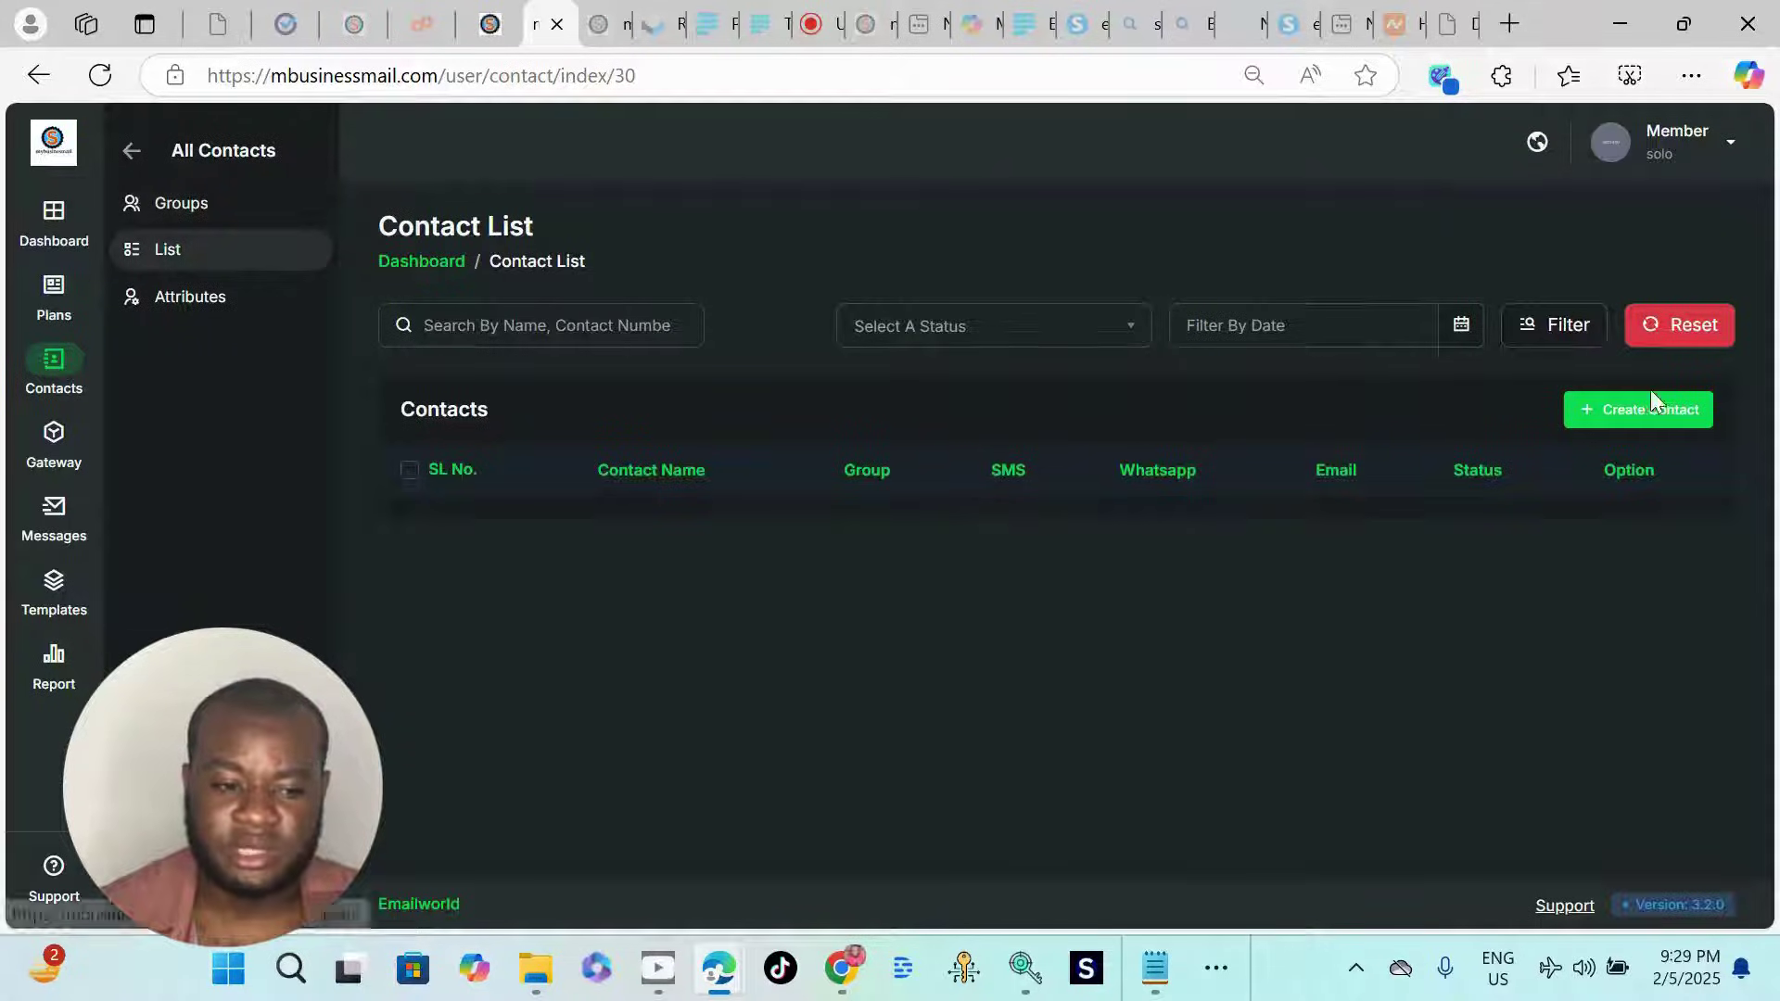
pyautogui.click(1637, 417)
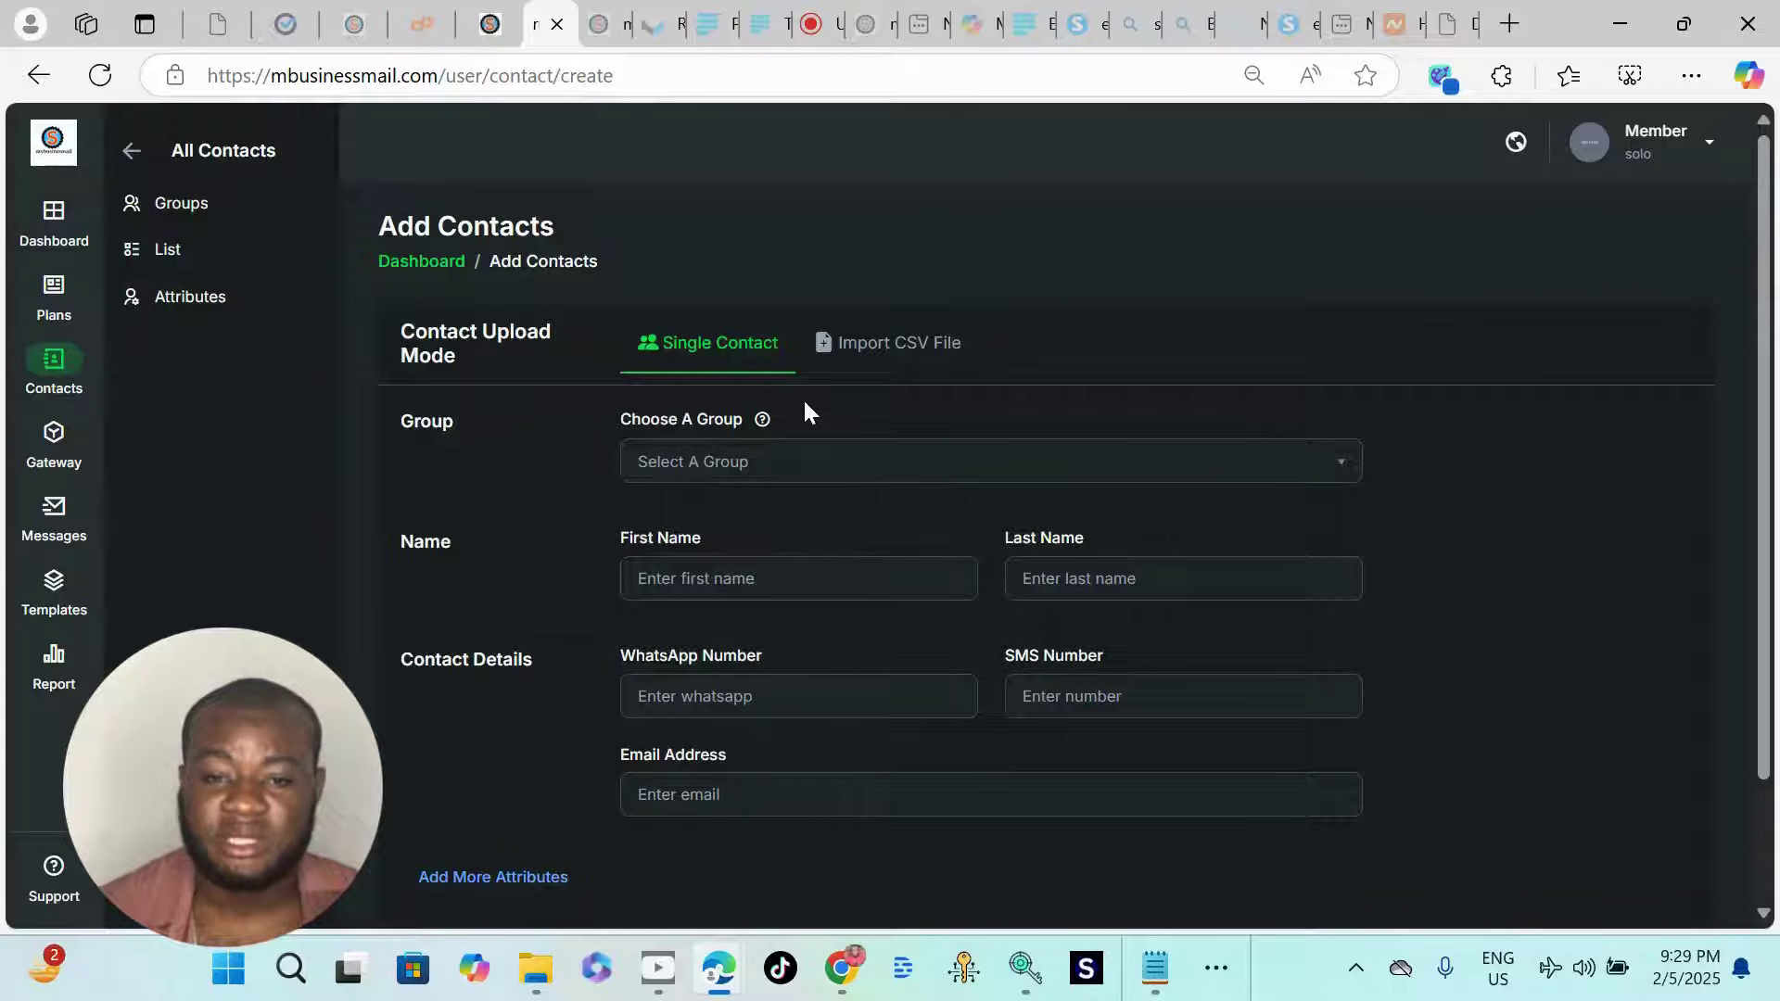
pyautogui.click(900, 359)
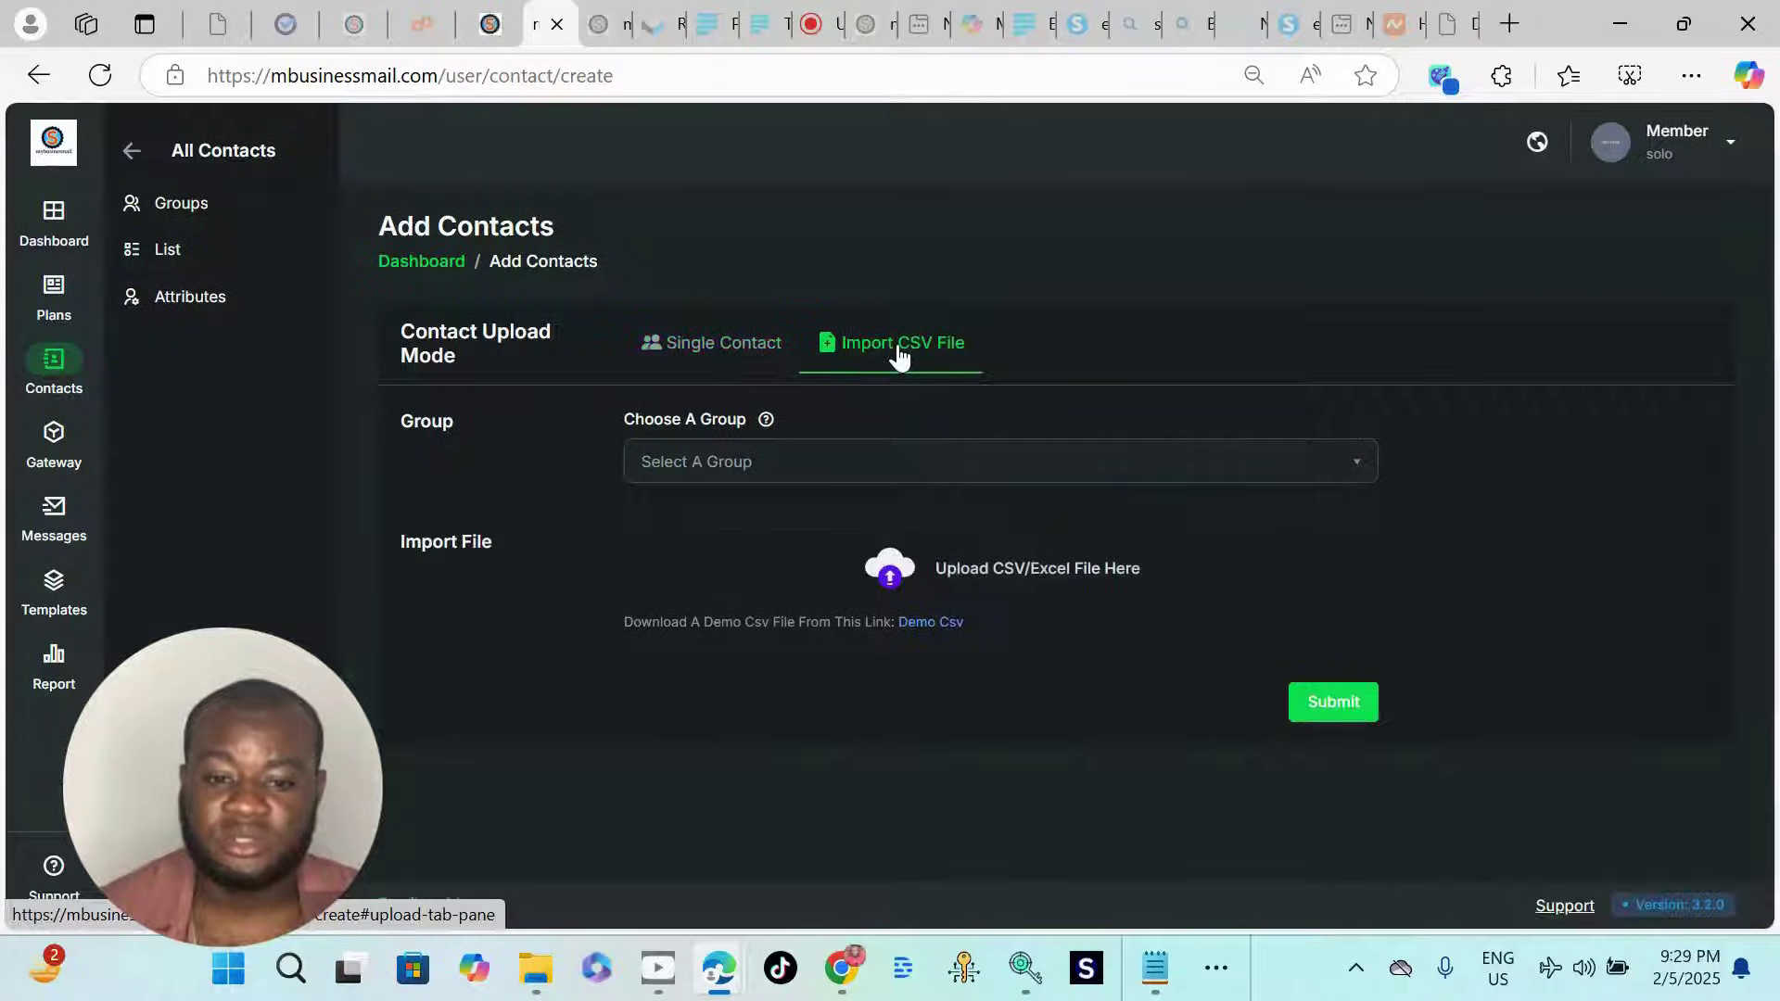
pyautogui.click(867, 468)
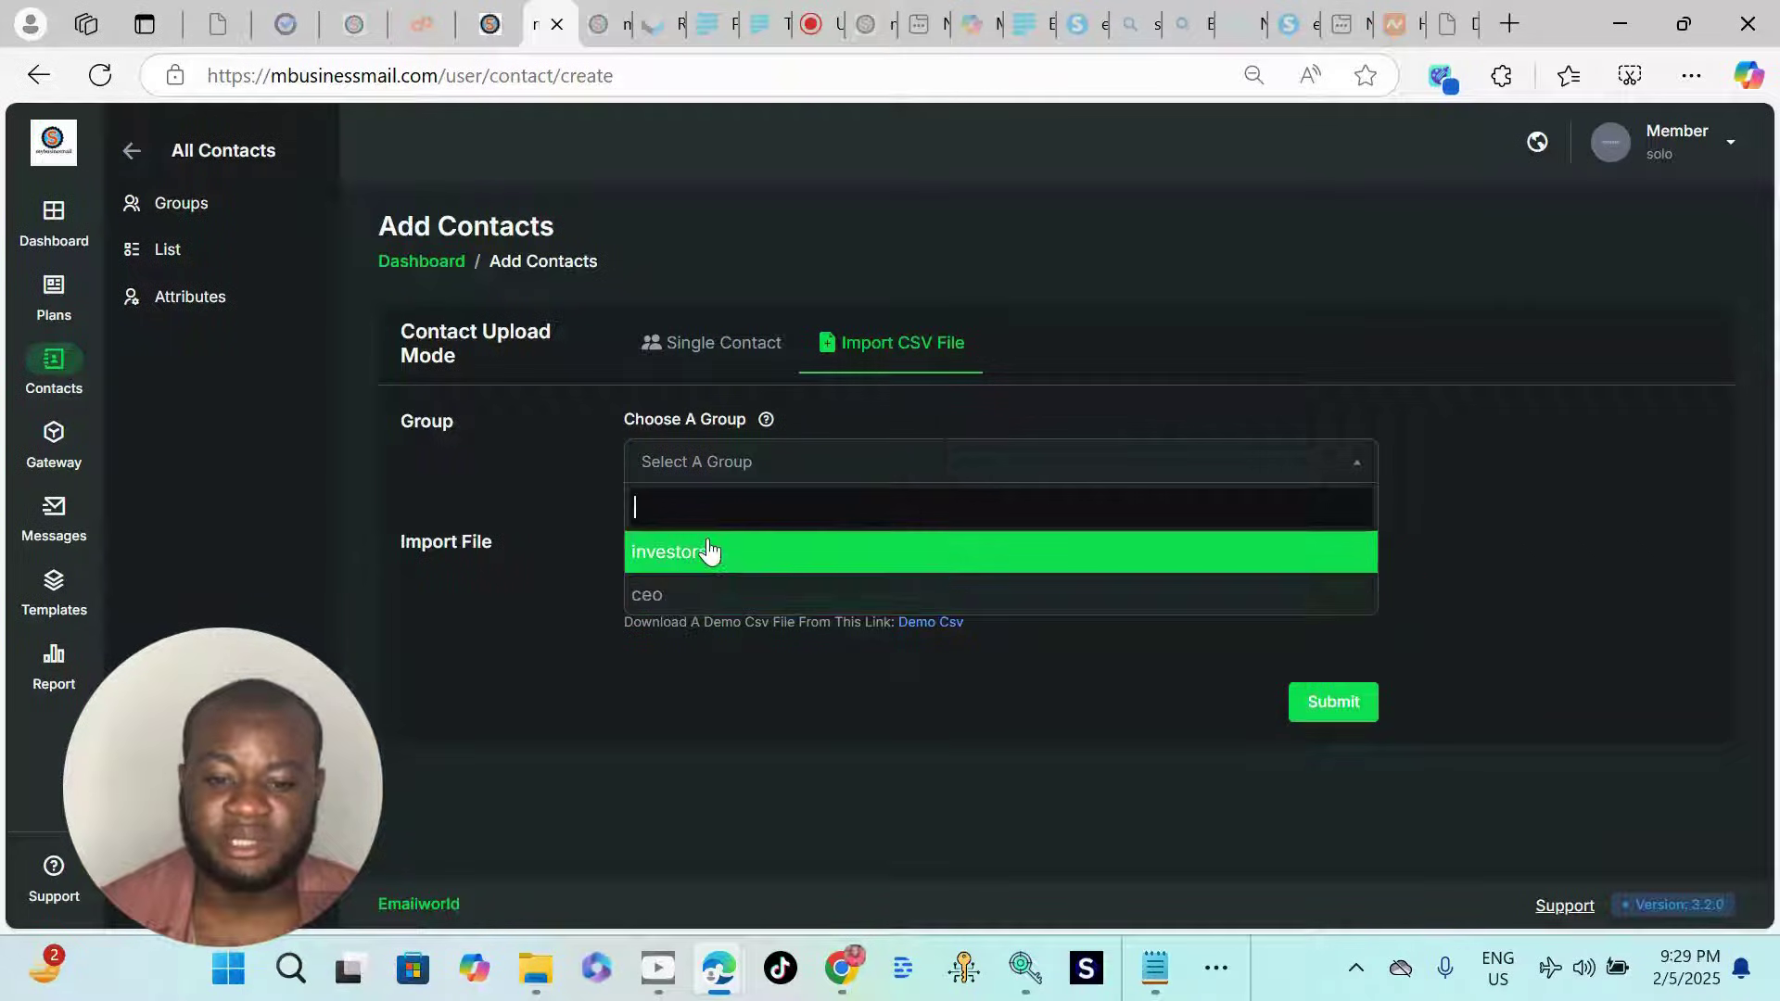
pyautogui.click(687, 596)
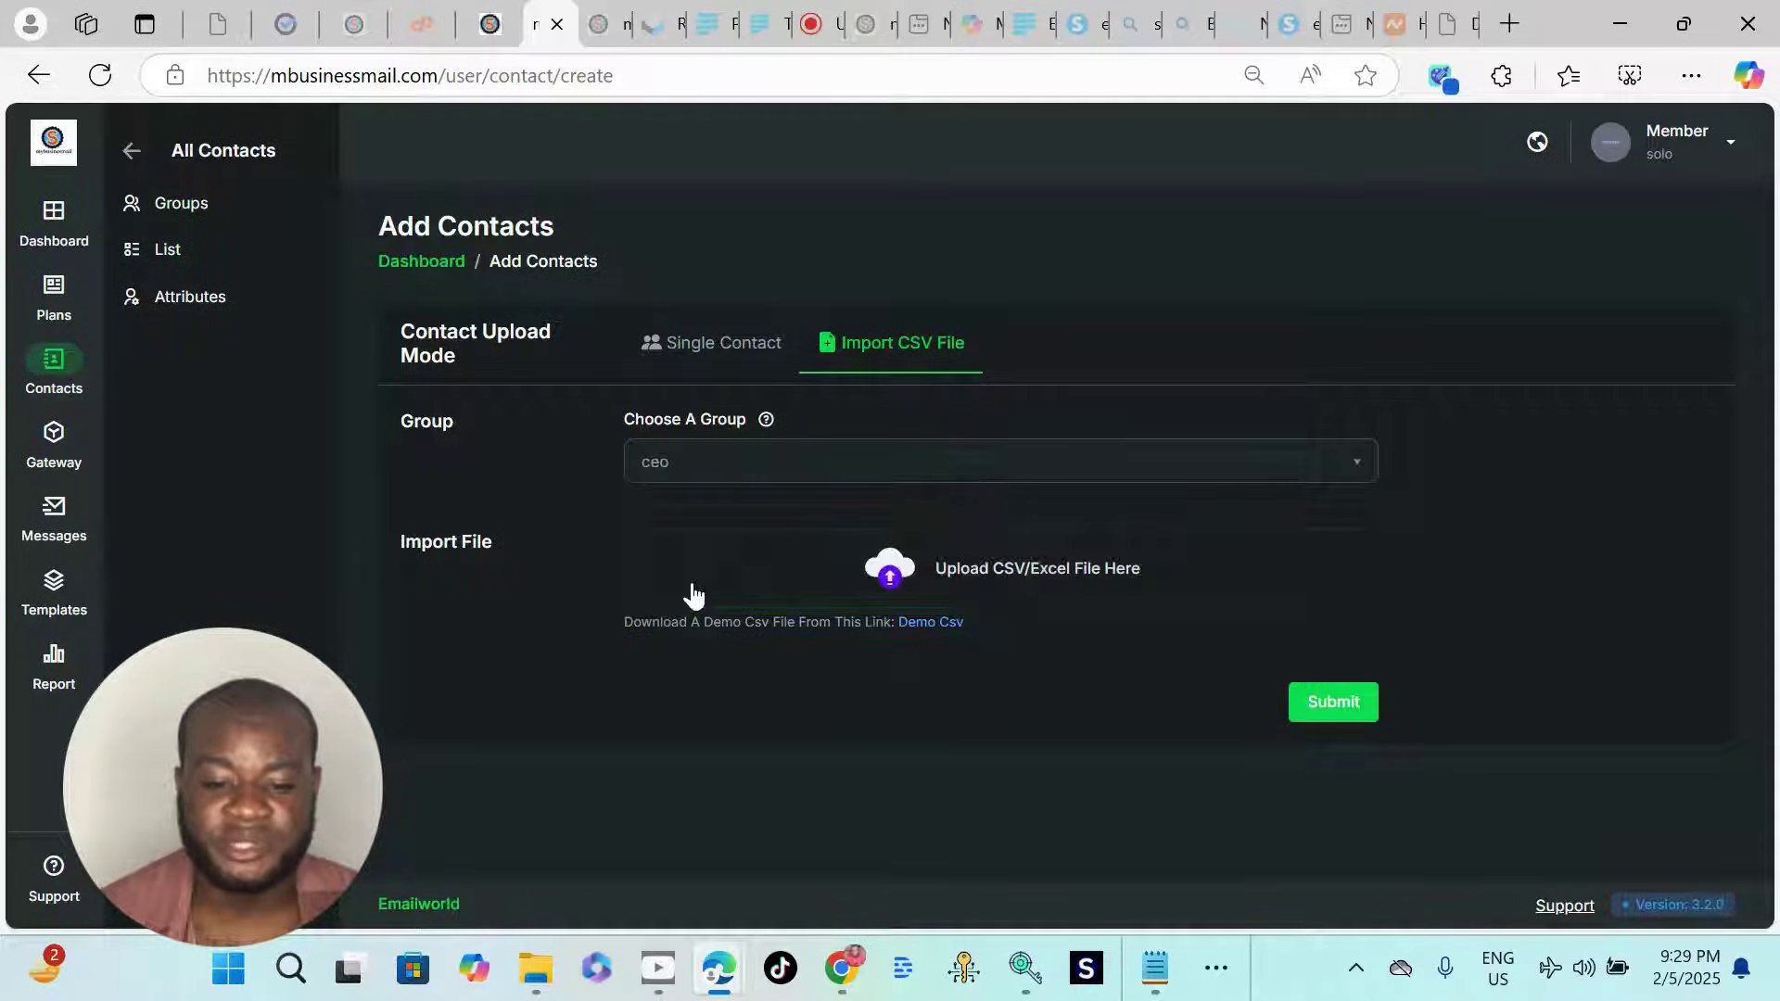
# Step: Upload list test.txt from the Downloads folder as the import file for the ceo group
pyautogui.click(992, 577)
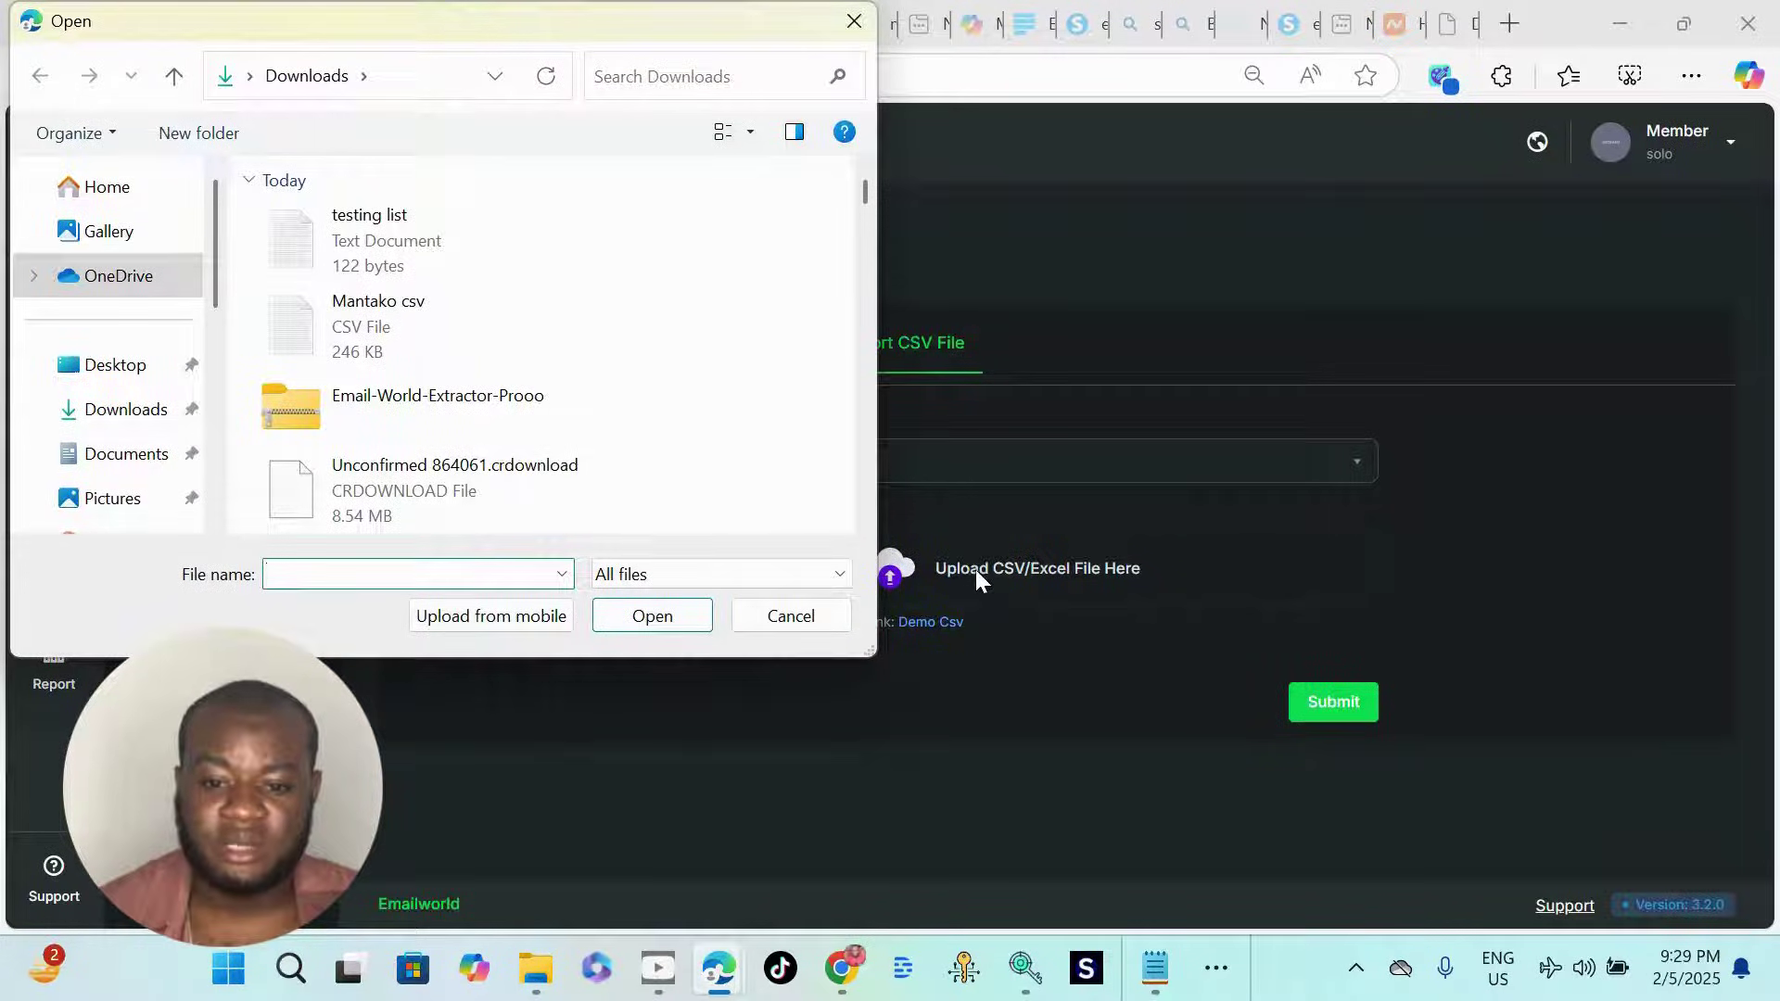
pyautogui.click(131, 420)
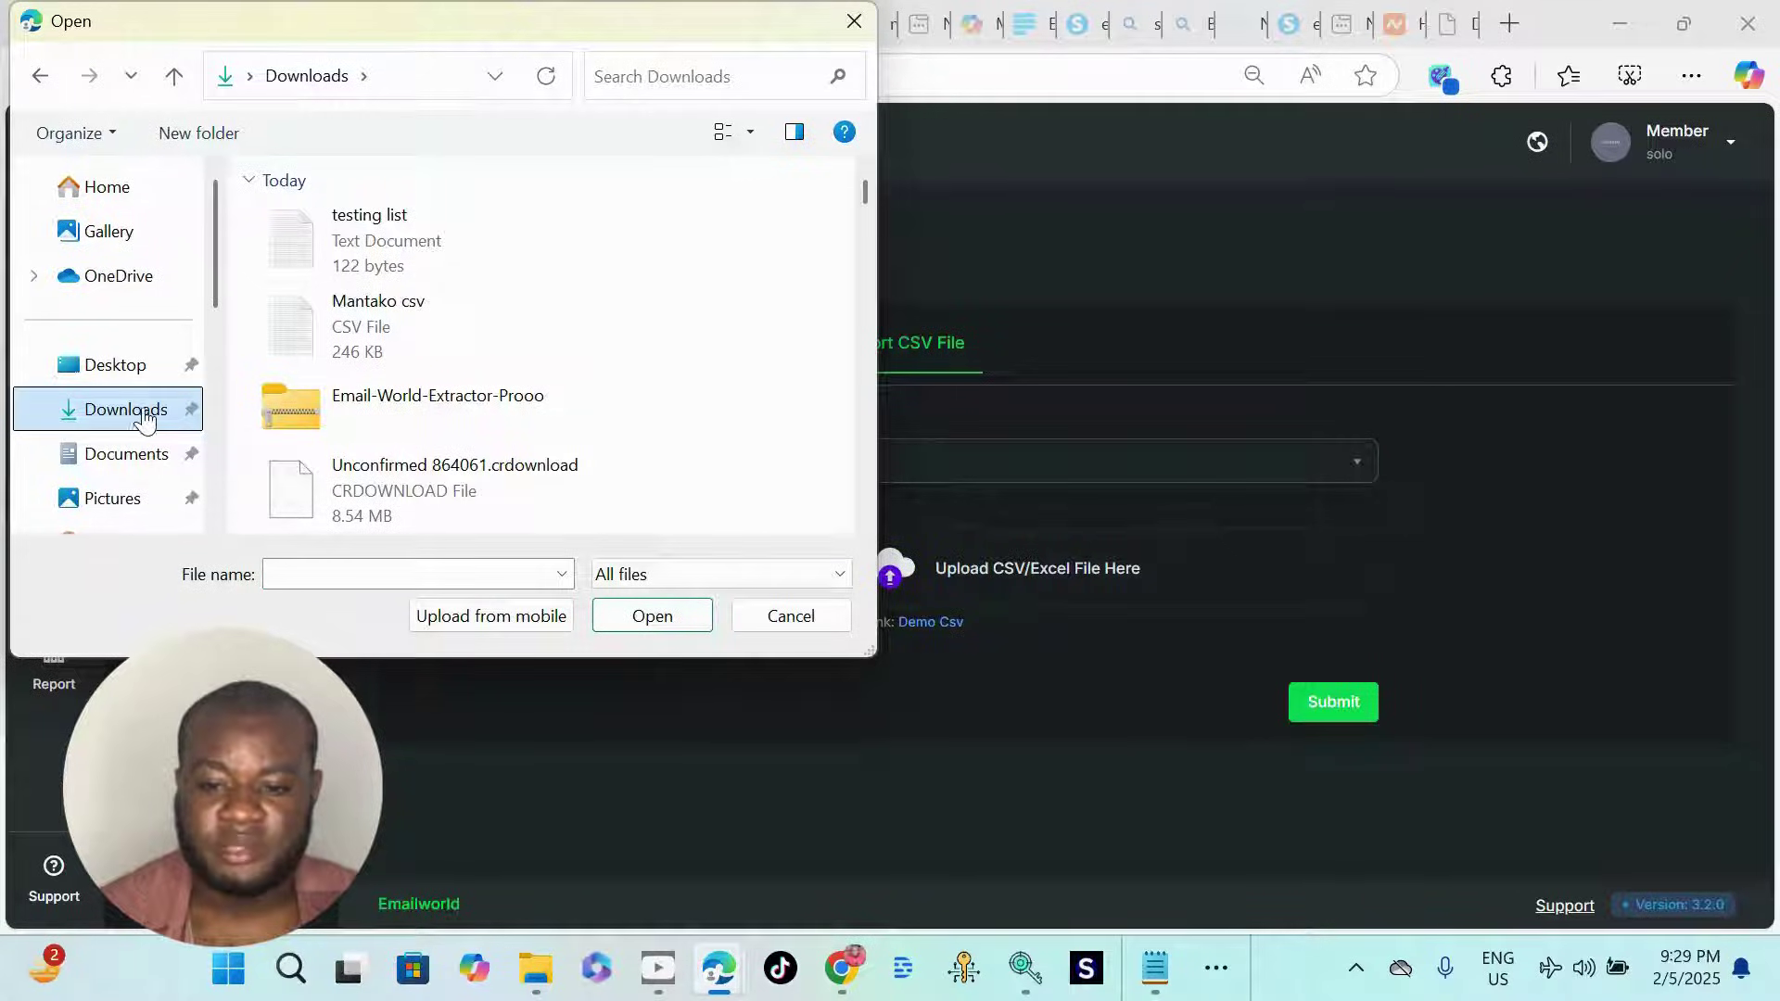
pyautogui.scroll(-2, 464, 278)
pyautogui.scroll(-15, 469, 326)
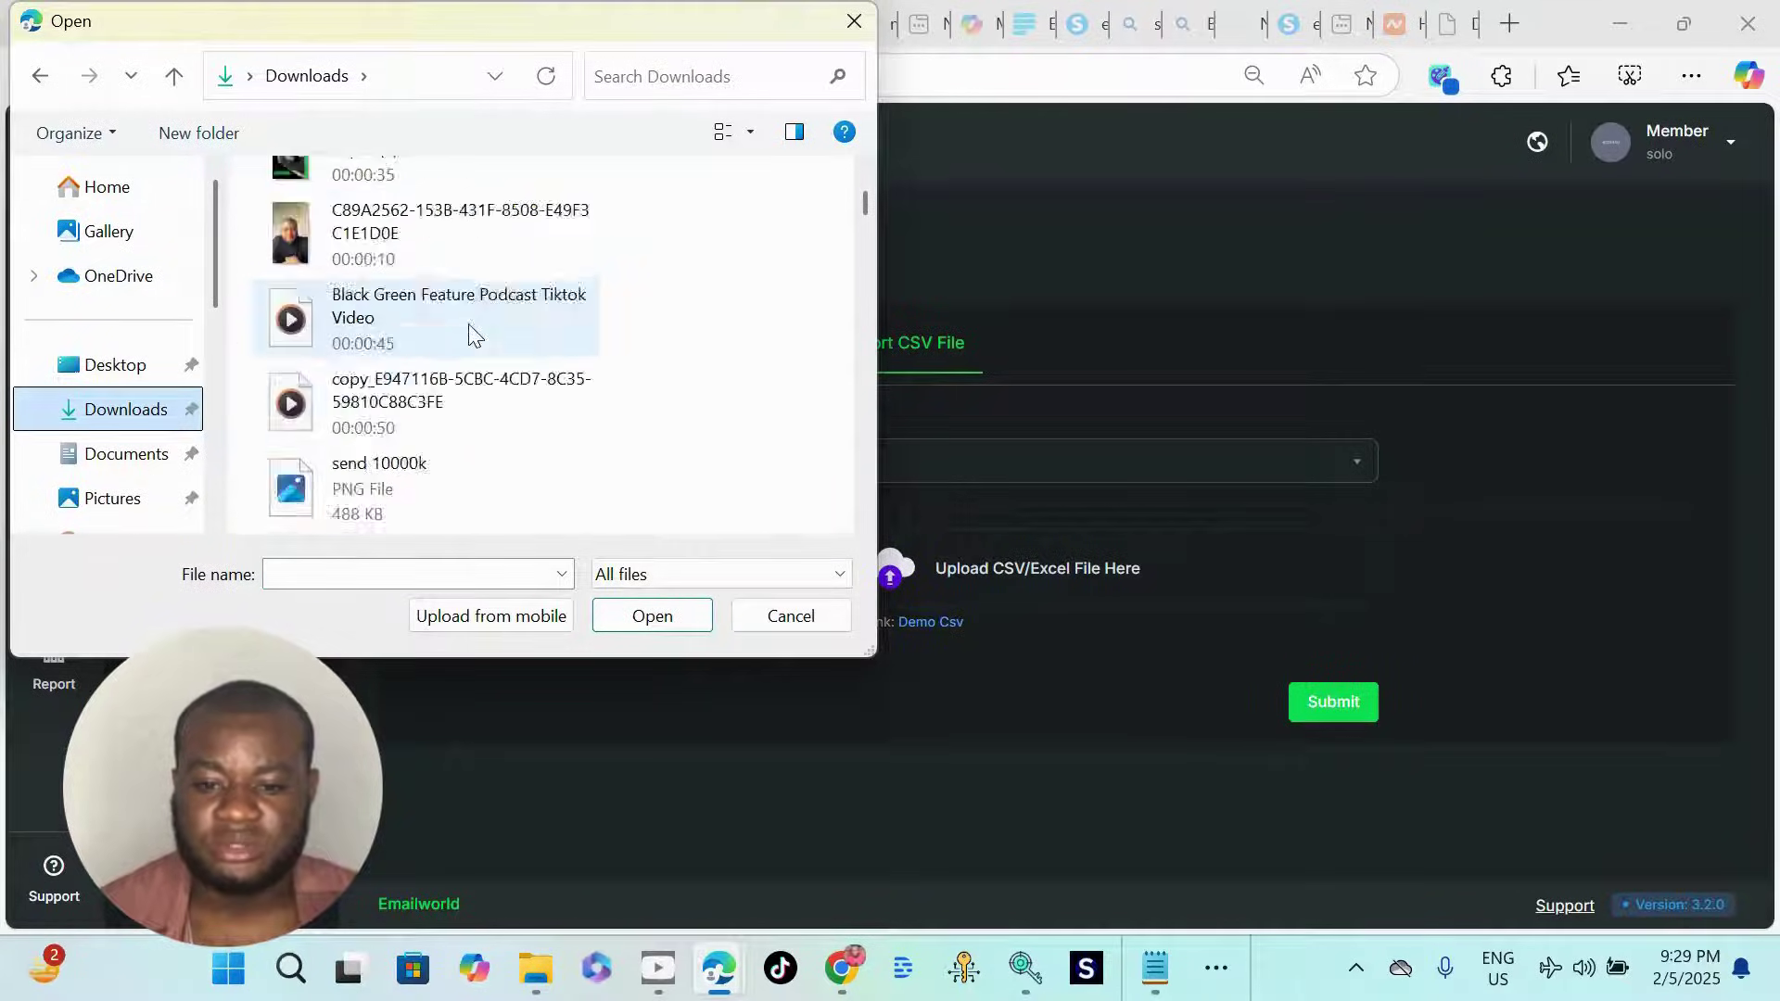
pyautogui.scroll(2, 471, 329)
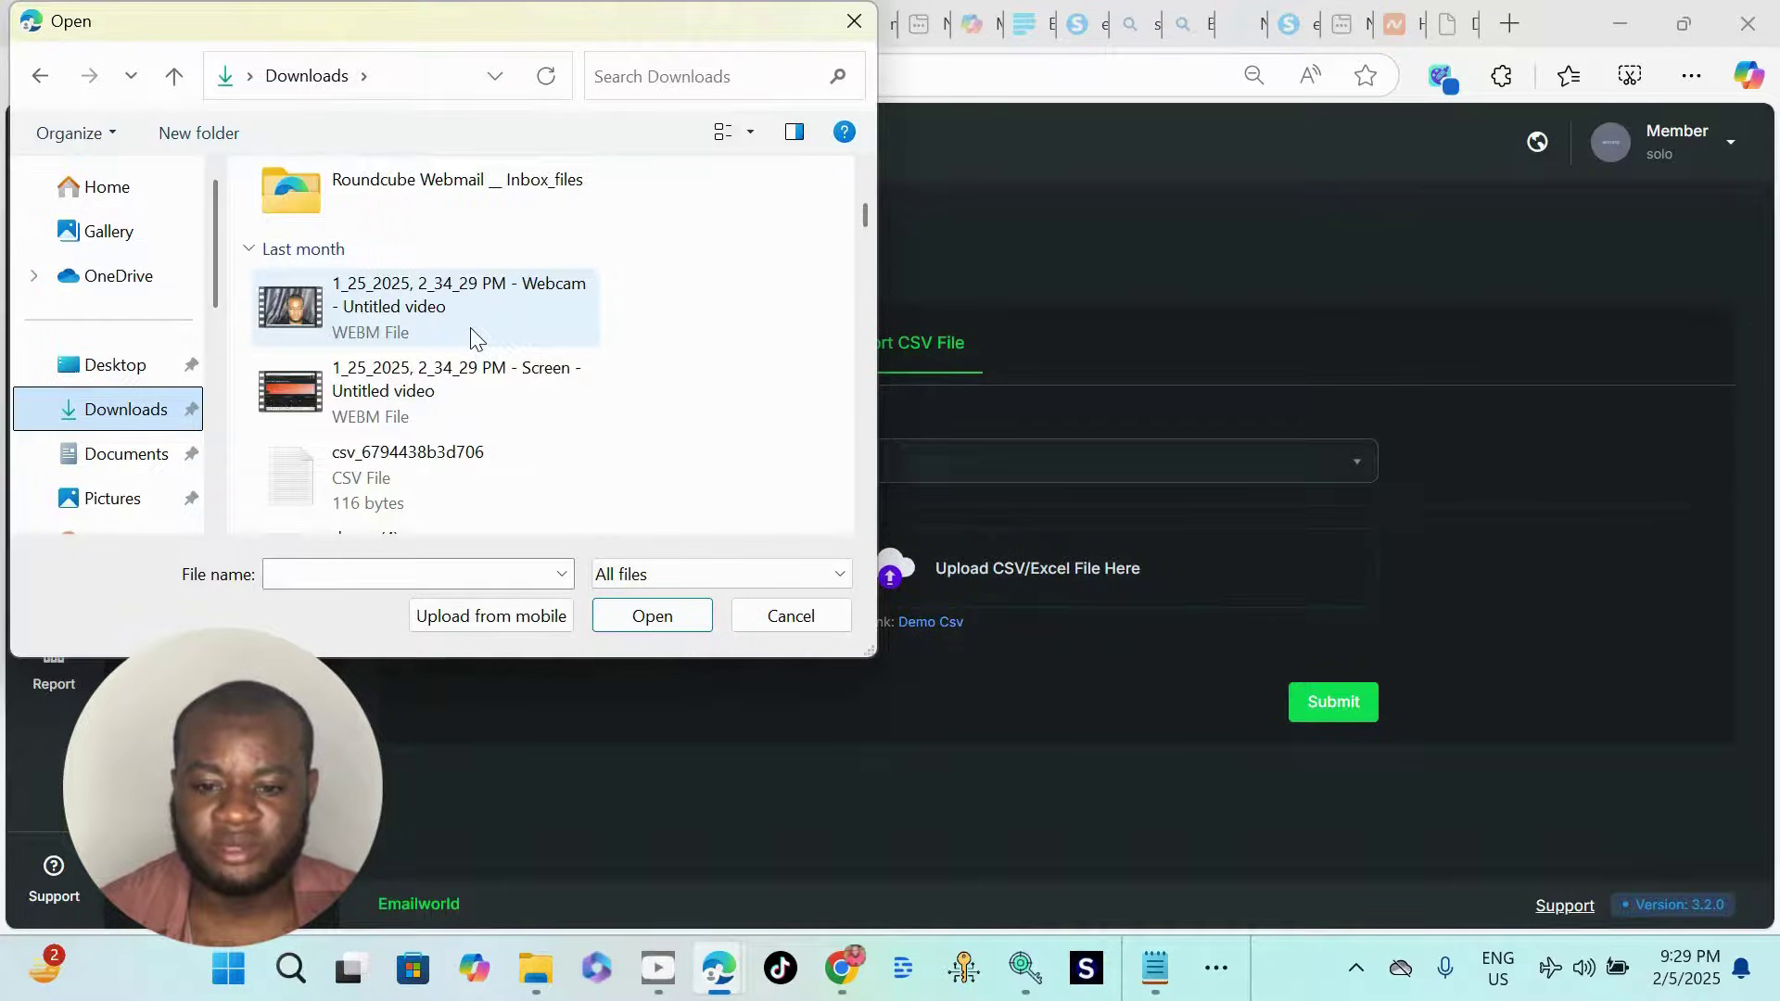
pyautogui.scroll(-3, 471, 329)
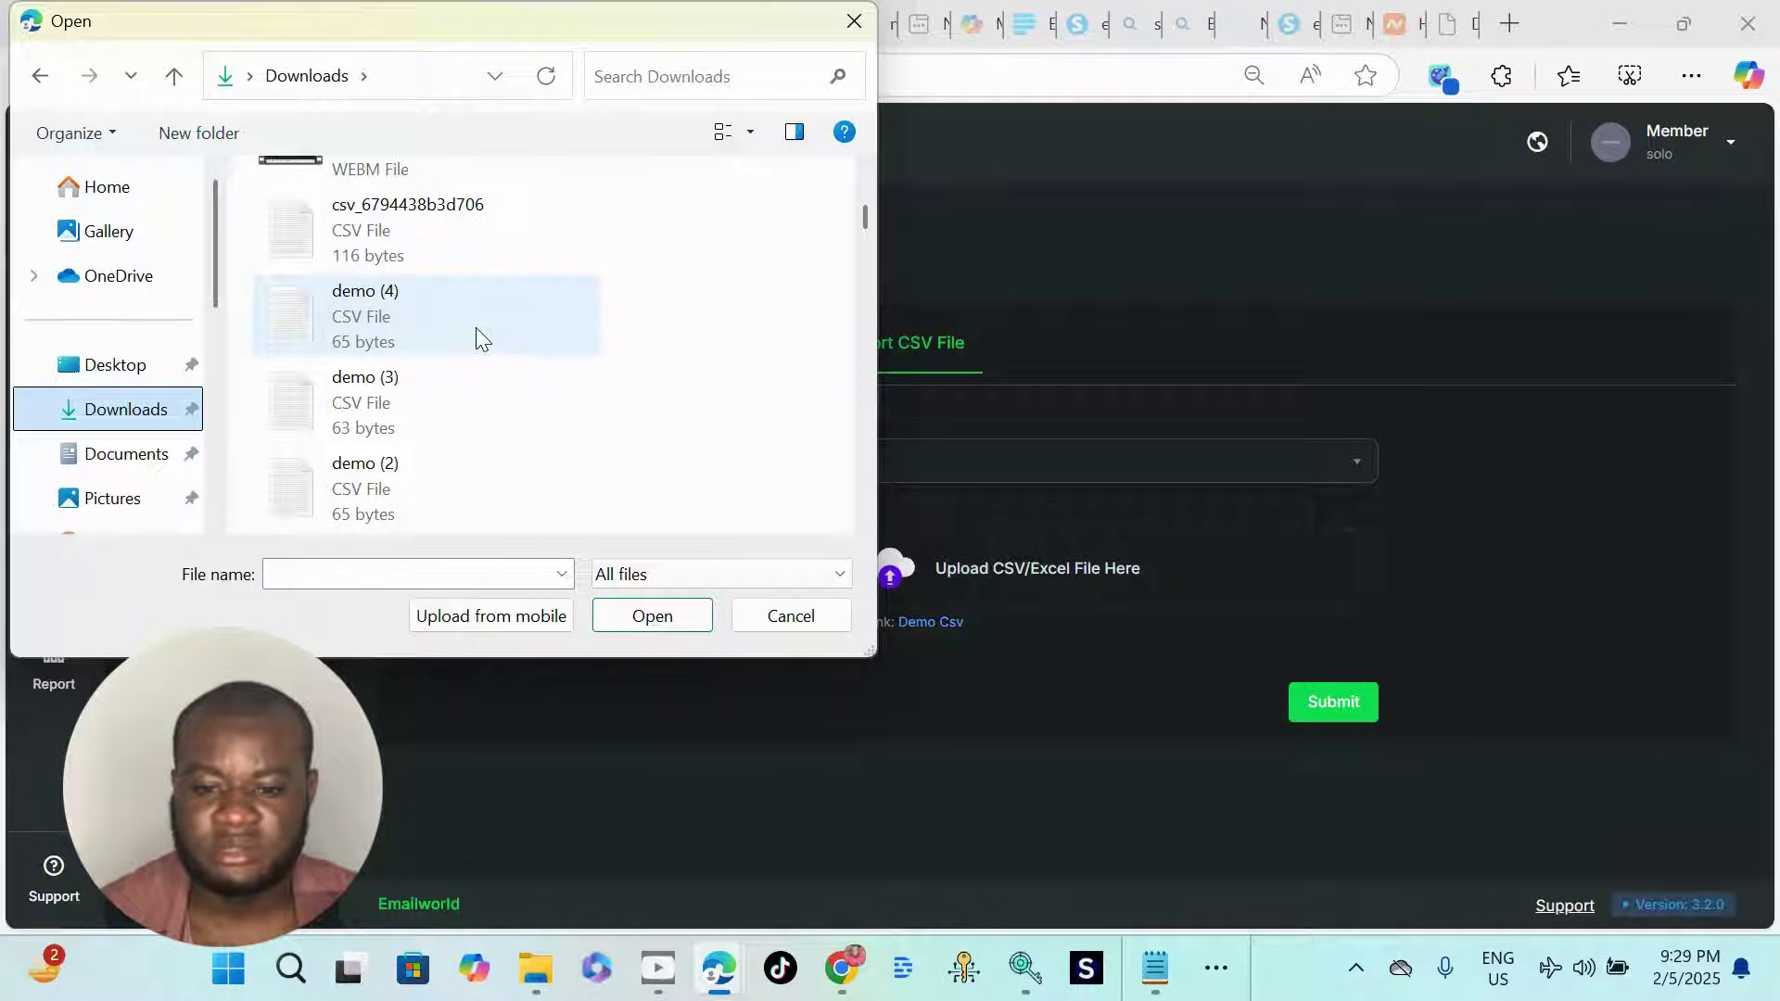
pyautogui.scroll(10, 475, 326)
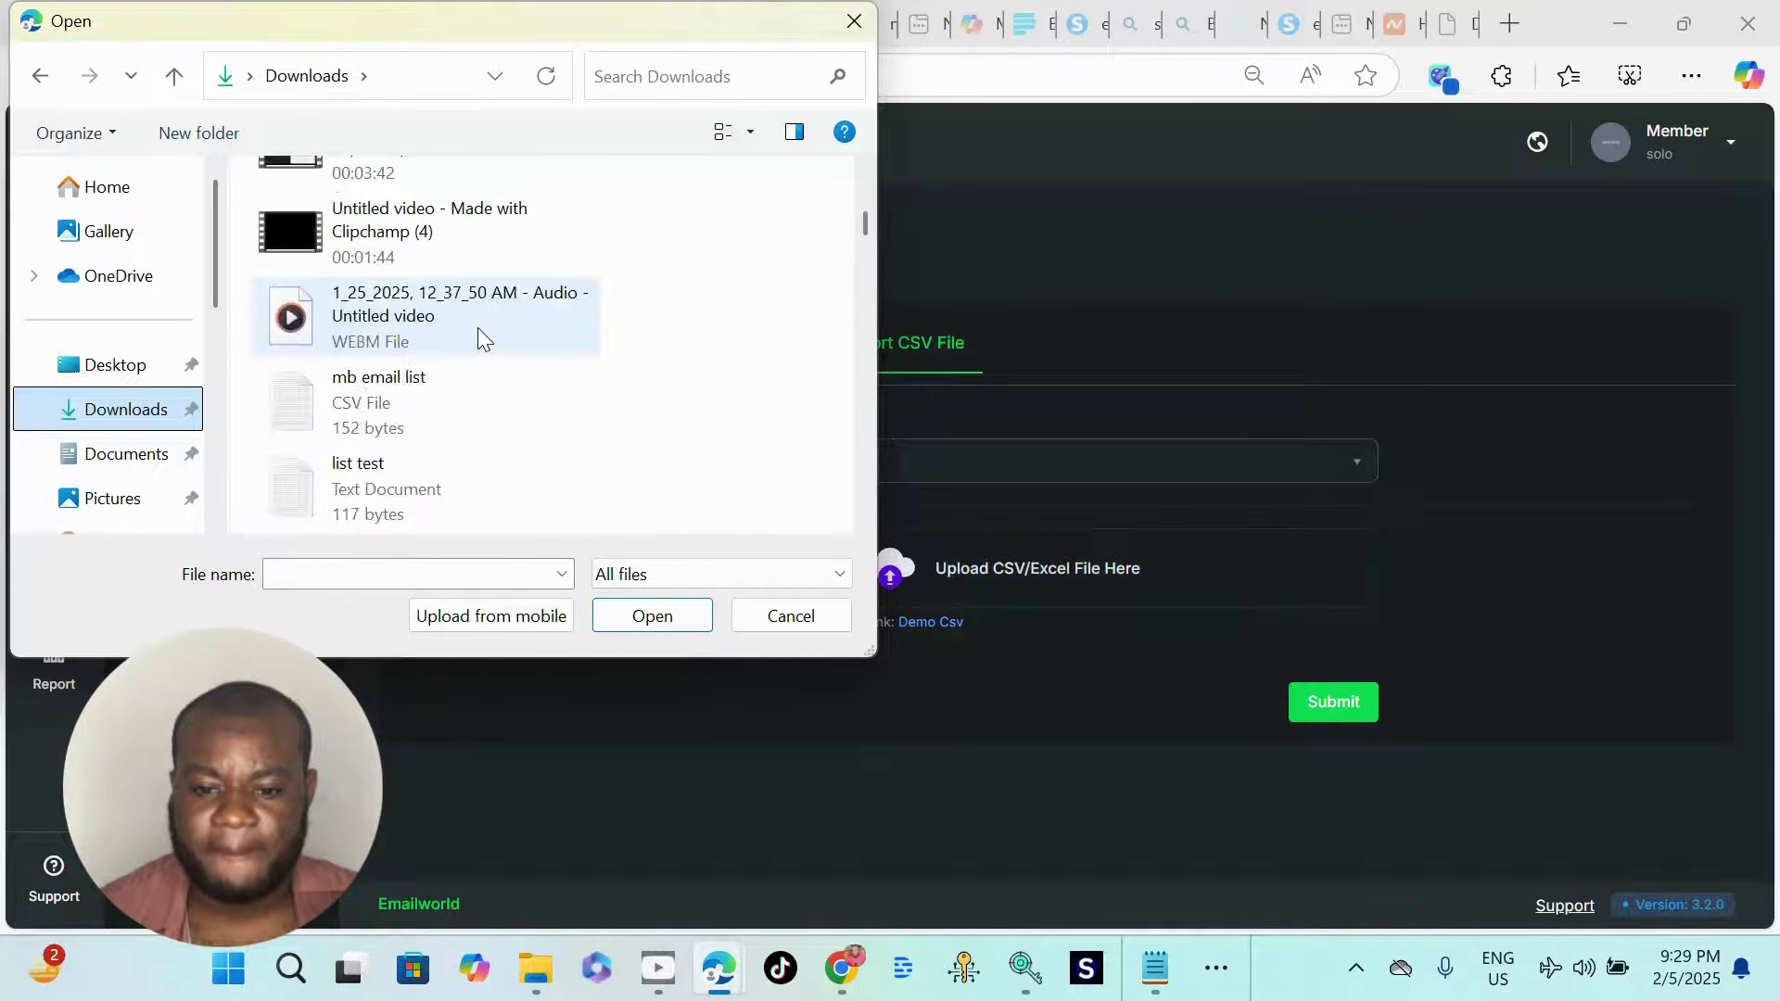
pyautogui.scroll(-3, 477, 327)
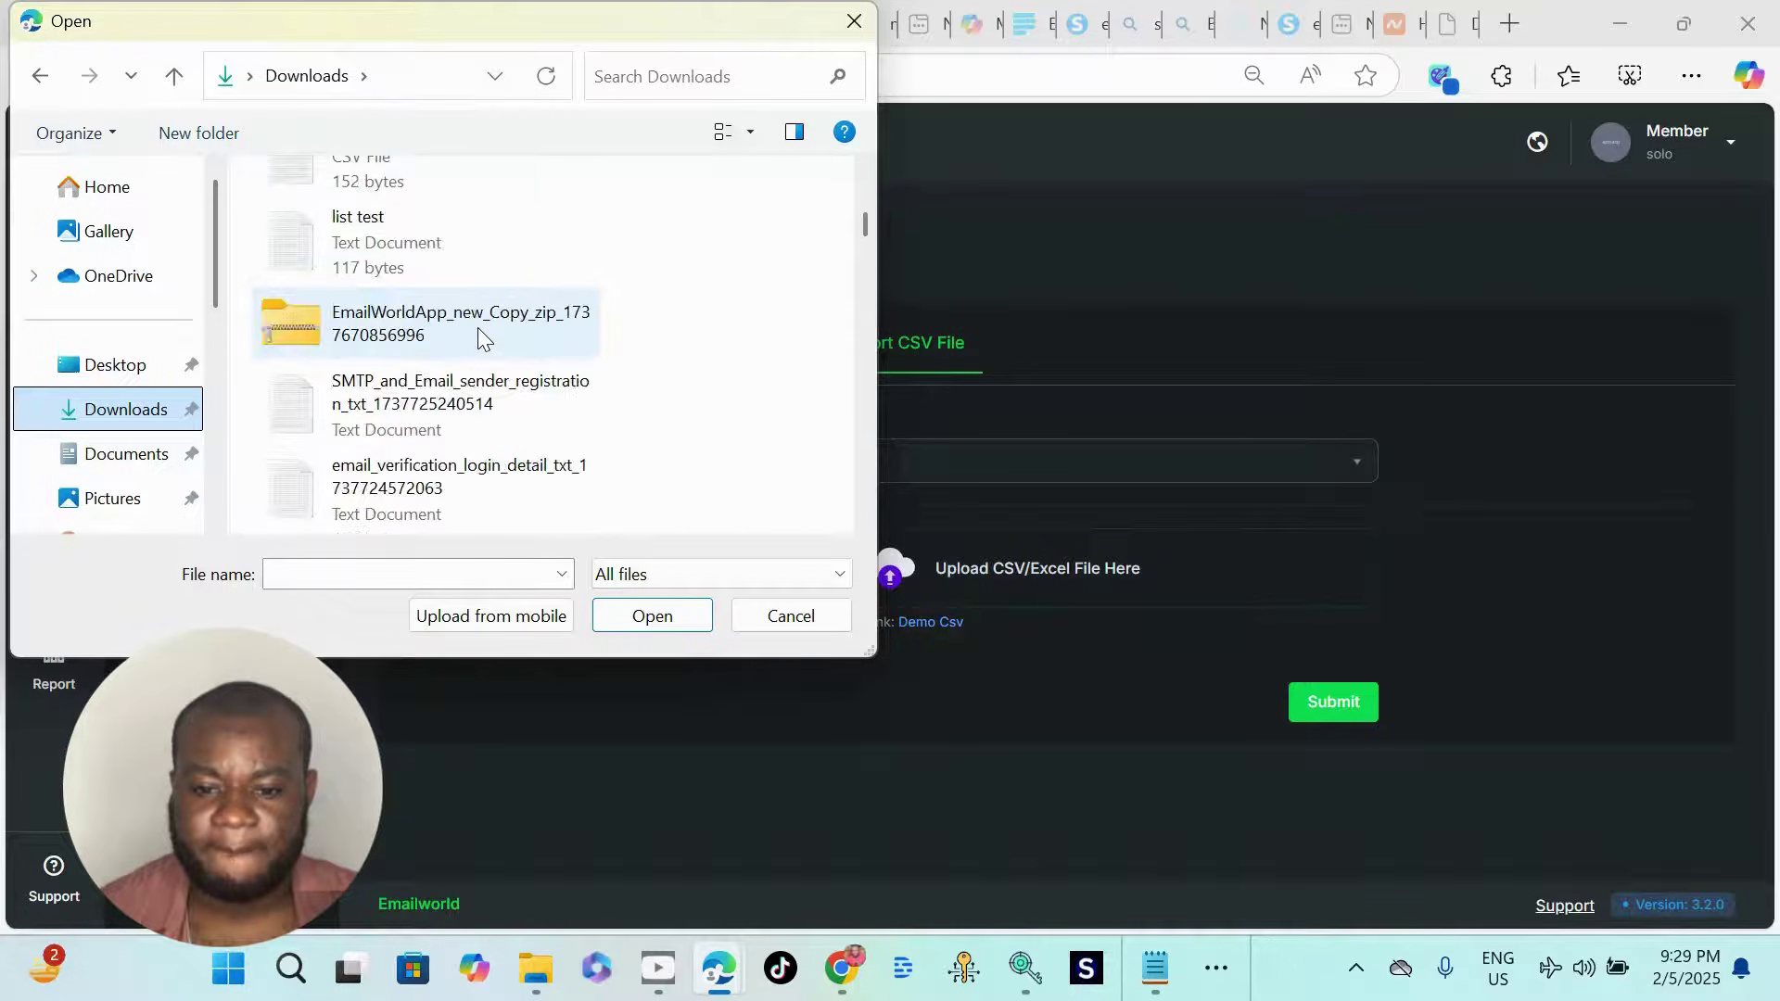
pyautogui.click(389, 239)
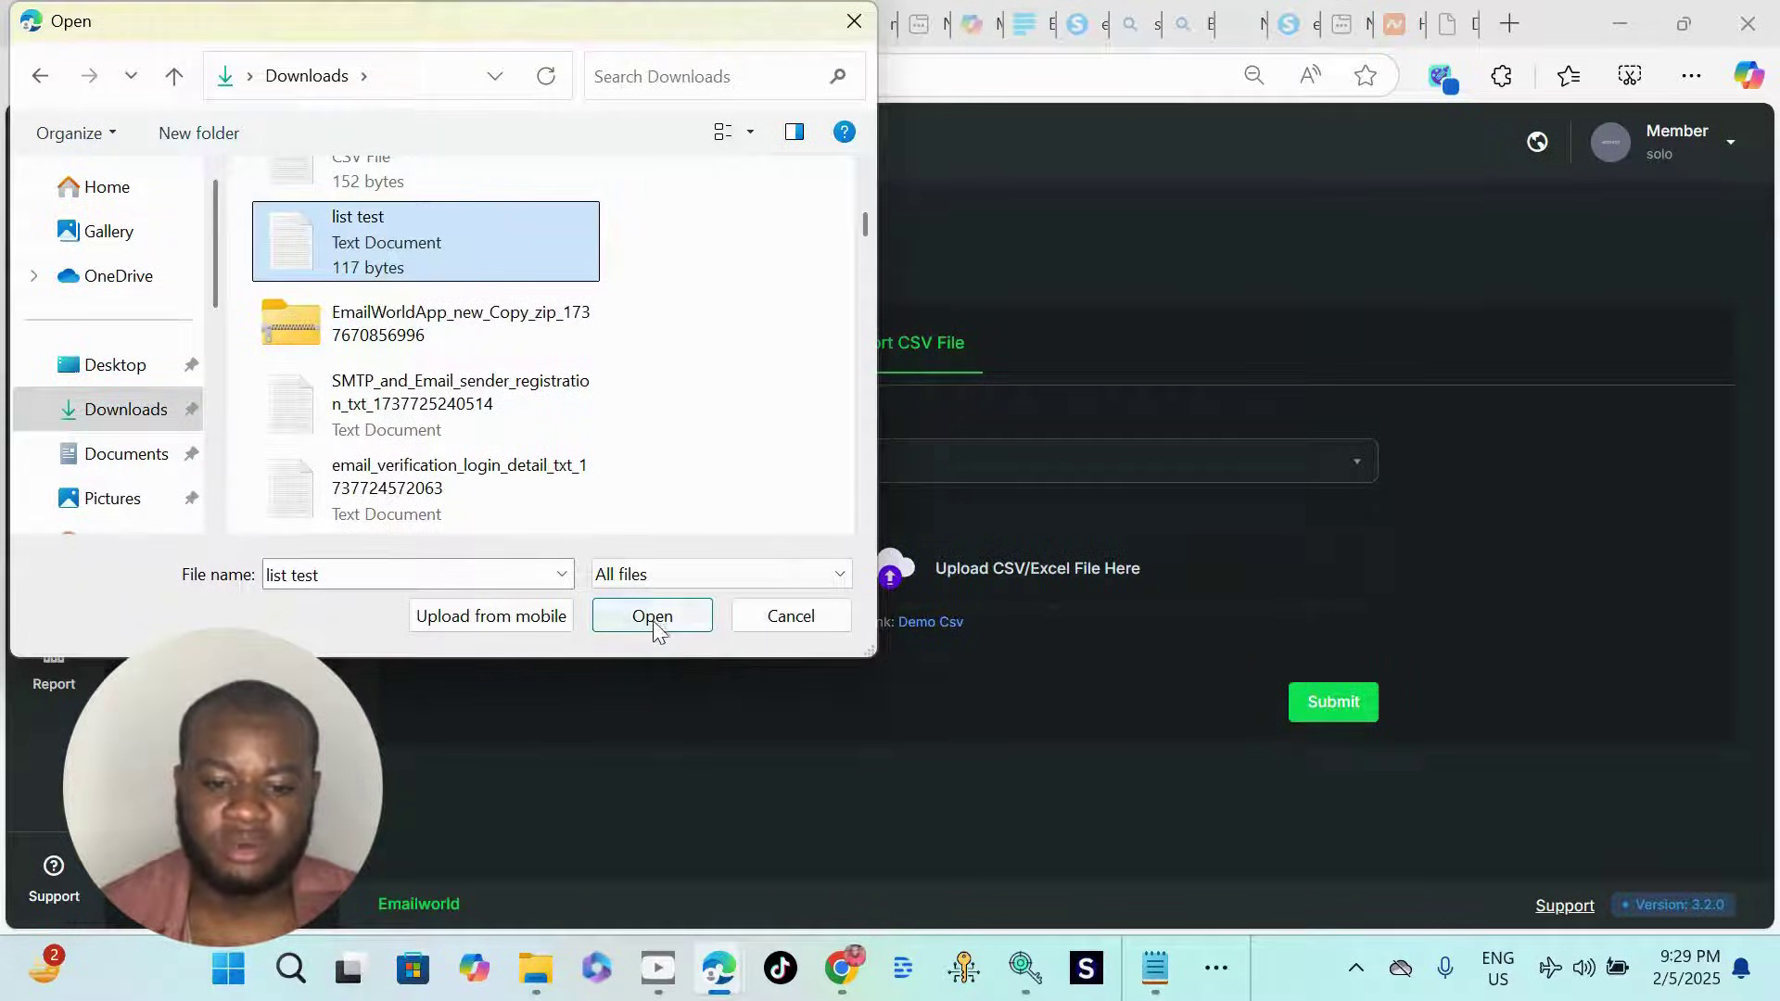
pyautogui.click(653, 618)
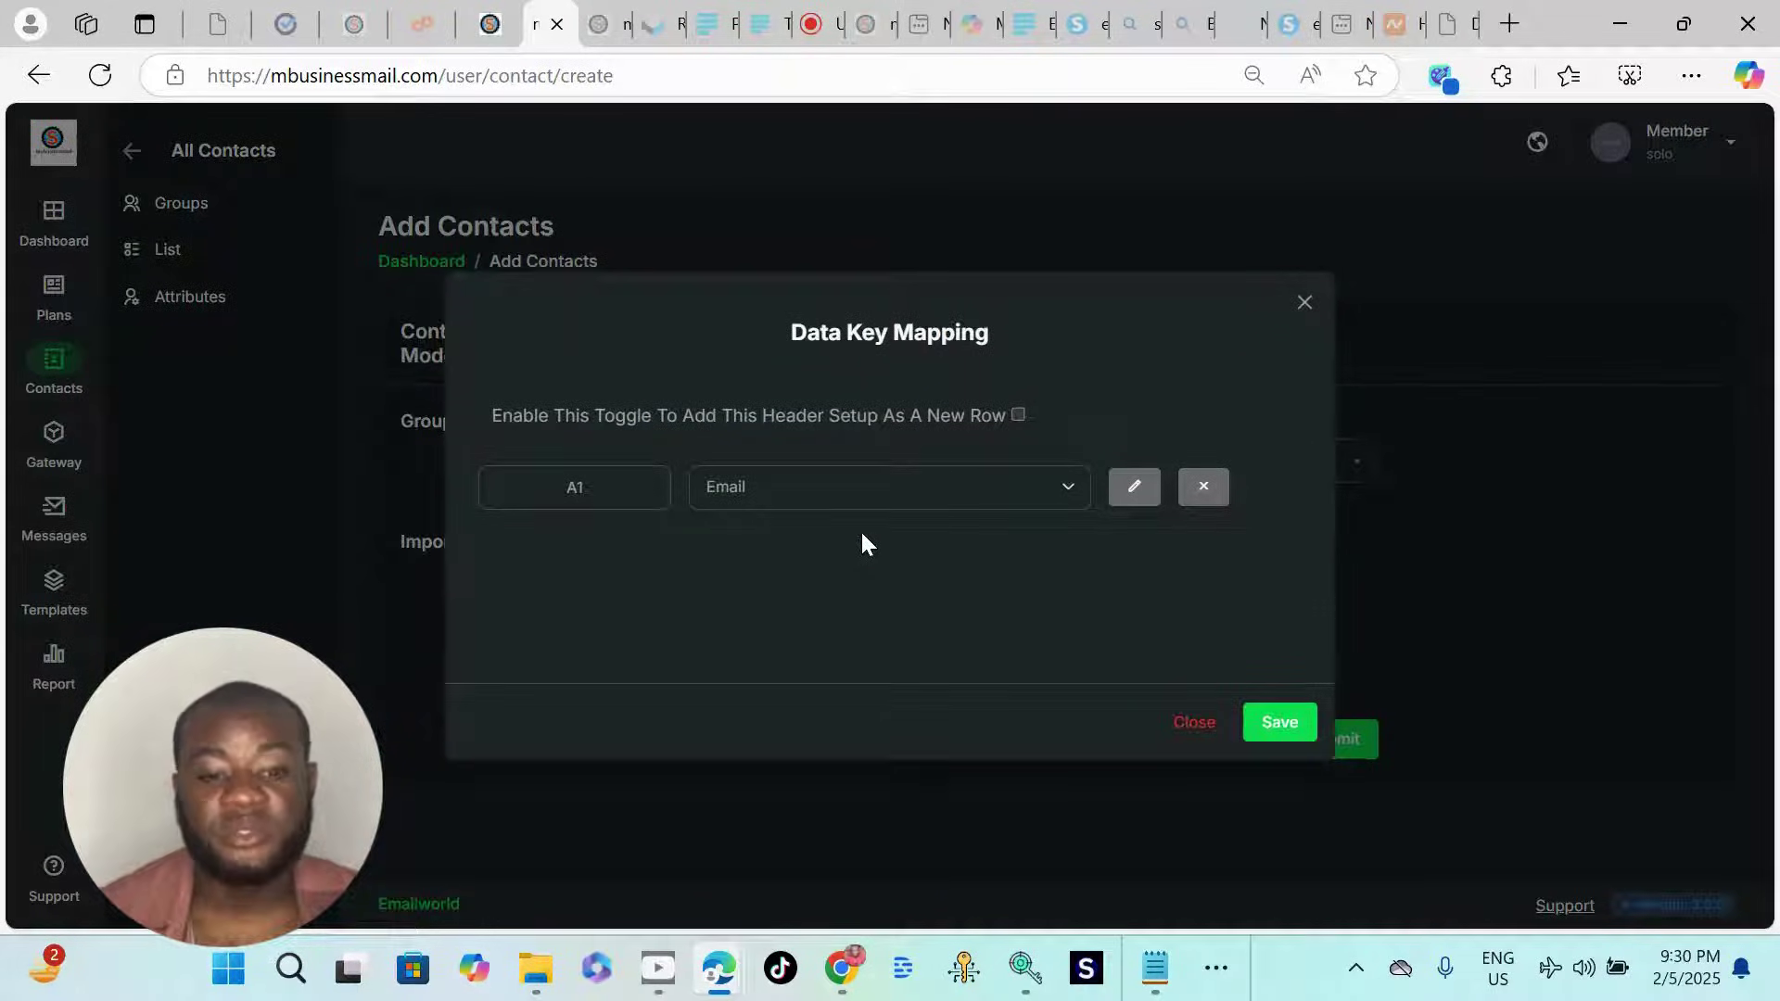
# Step: Map header A1 of the uploaded list to Email Contact, save the data key mapping and submit the import
pyautogui.click(954, 488)
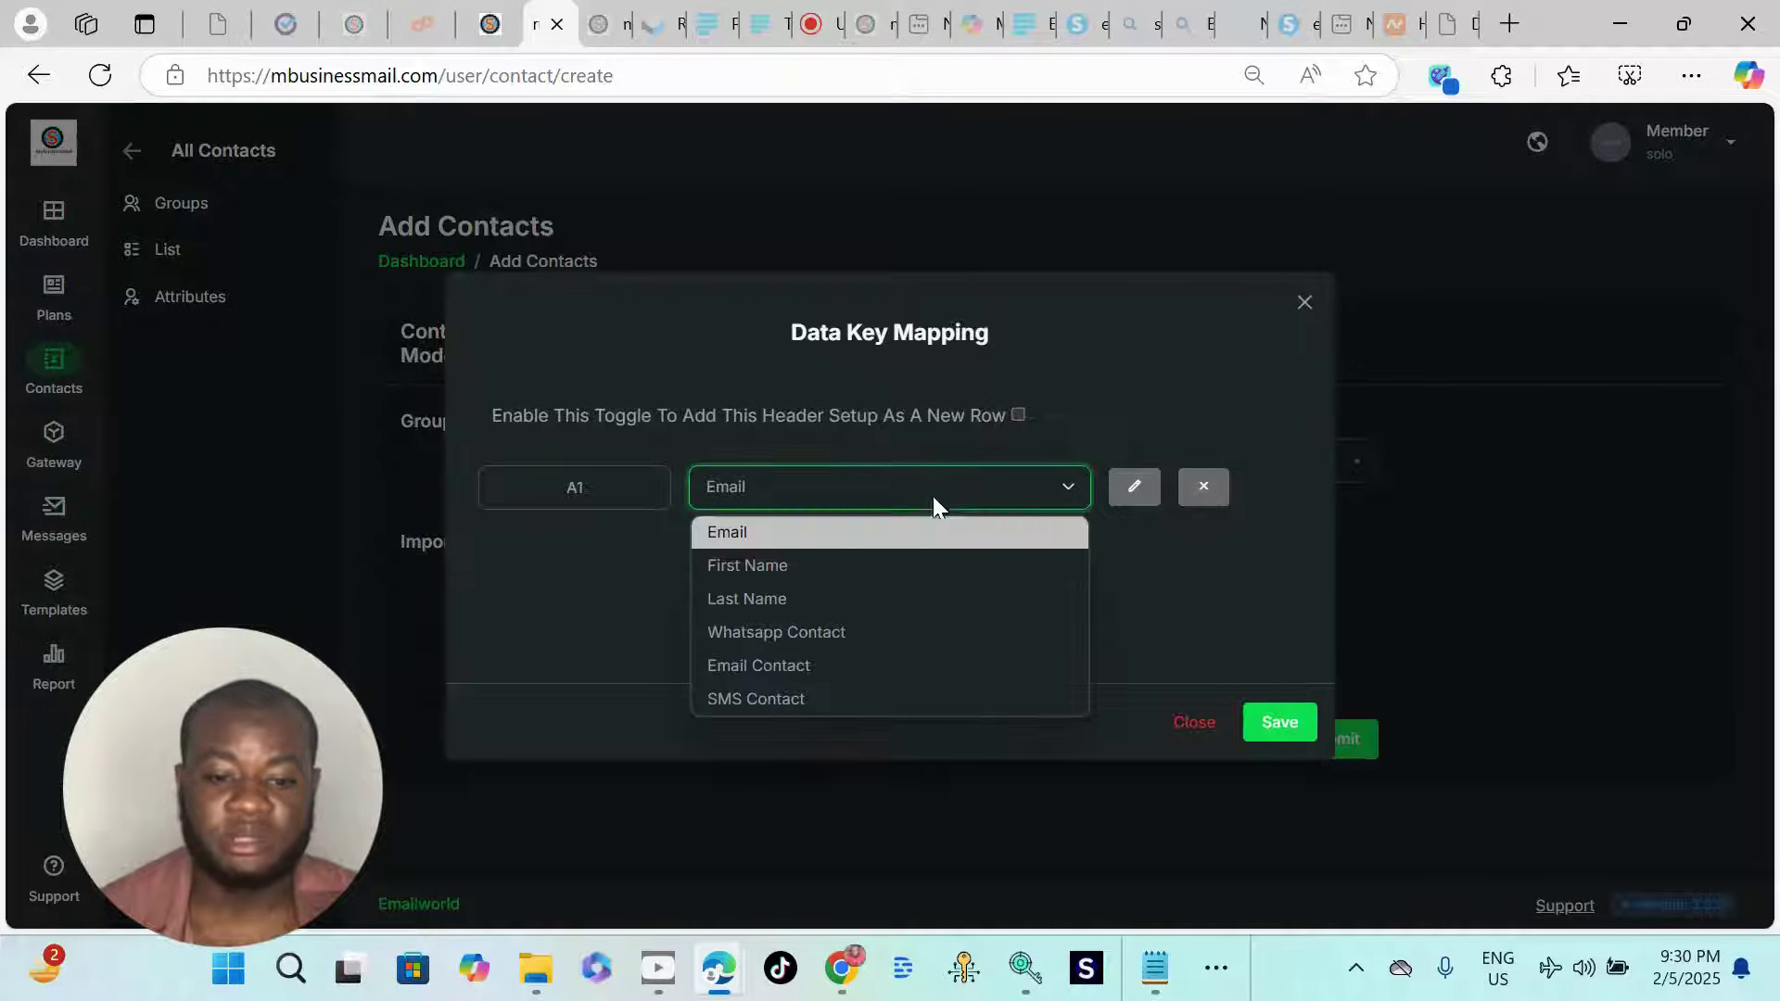
pyautogui.click(827, 666)
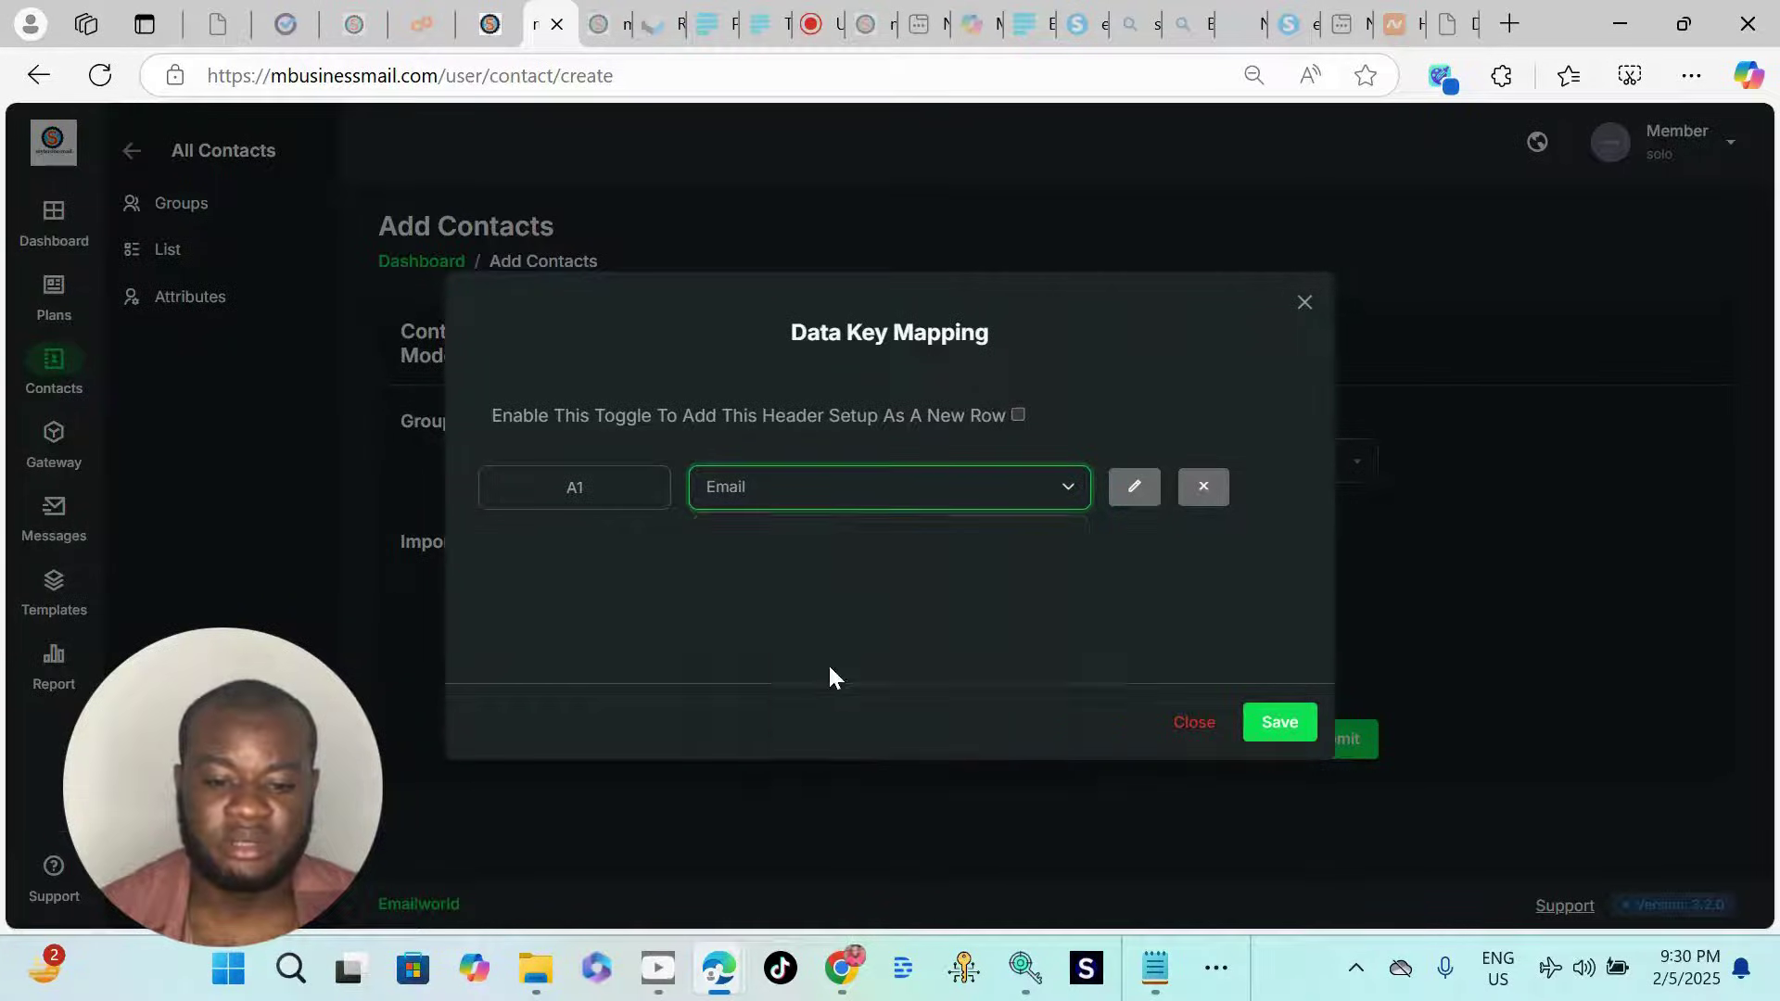
pyautogui.click(1280, 724)
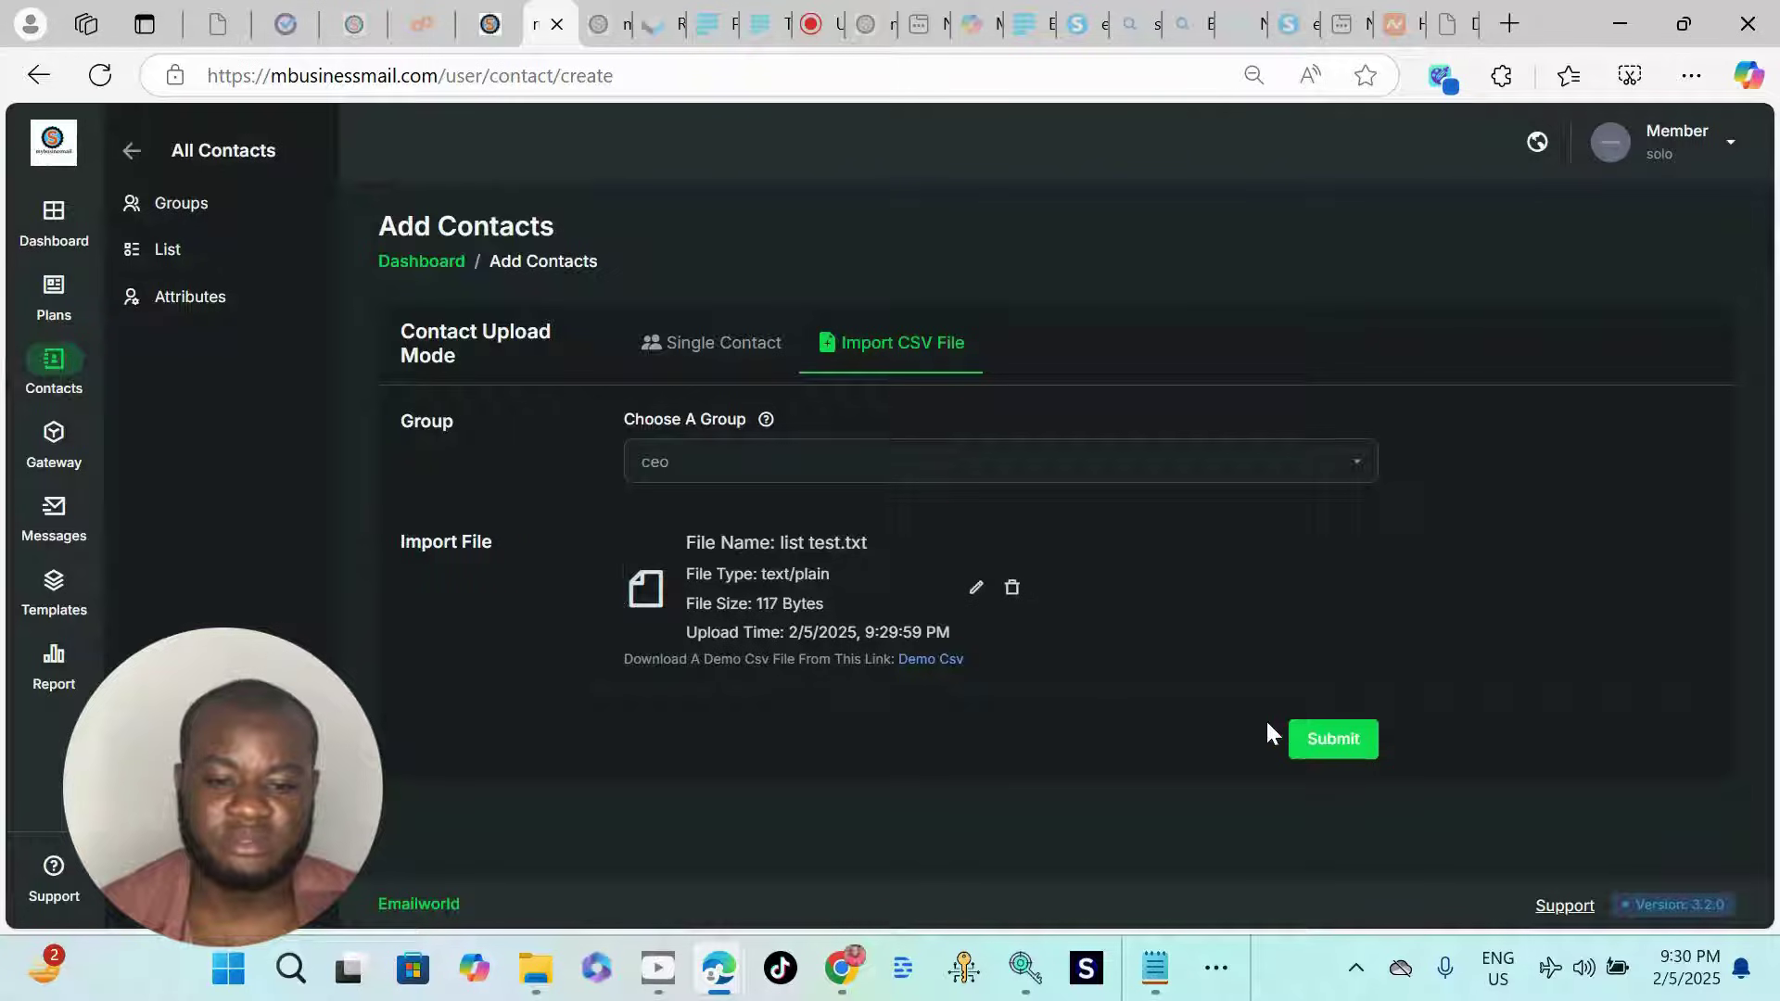
pyautogui.click(1335, 745)
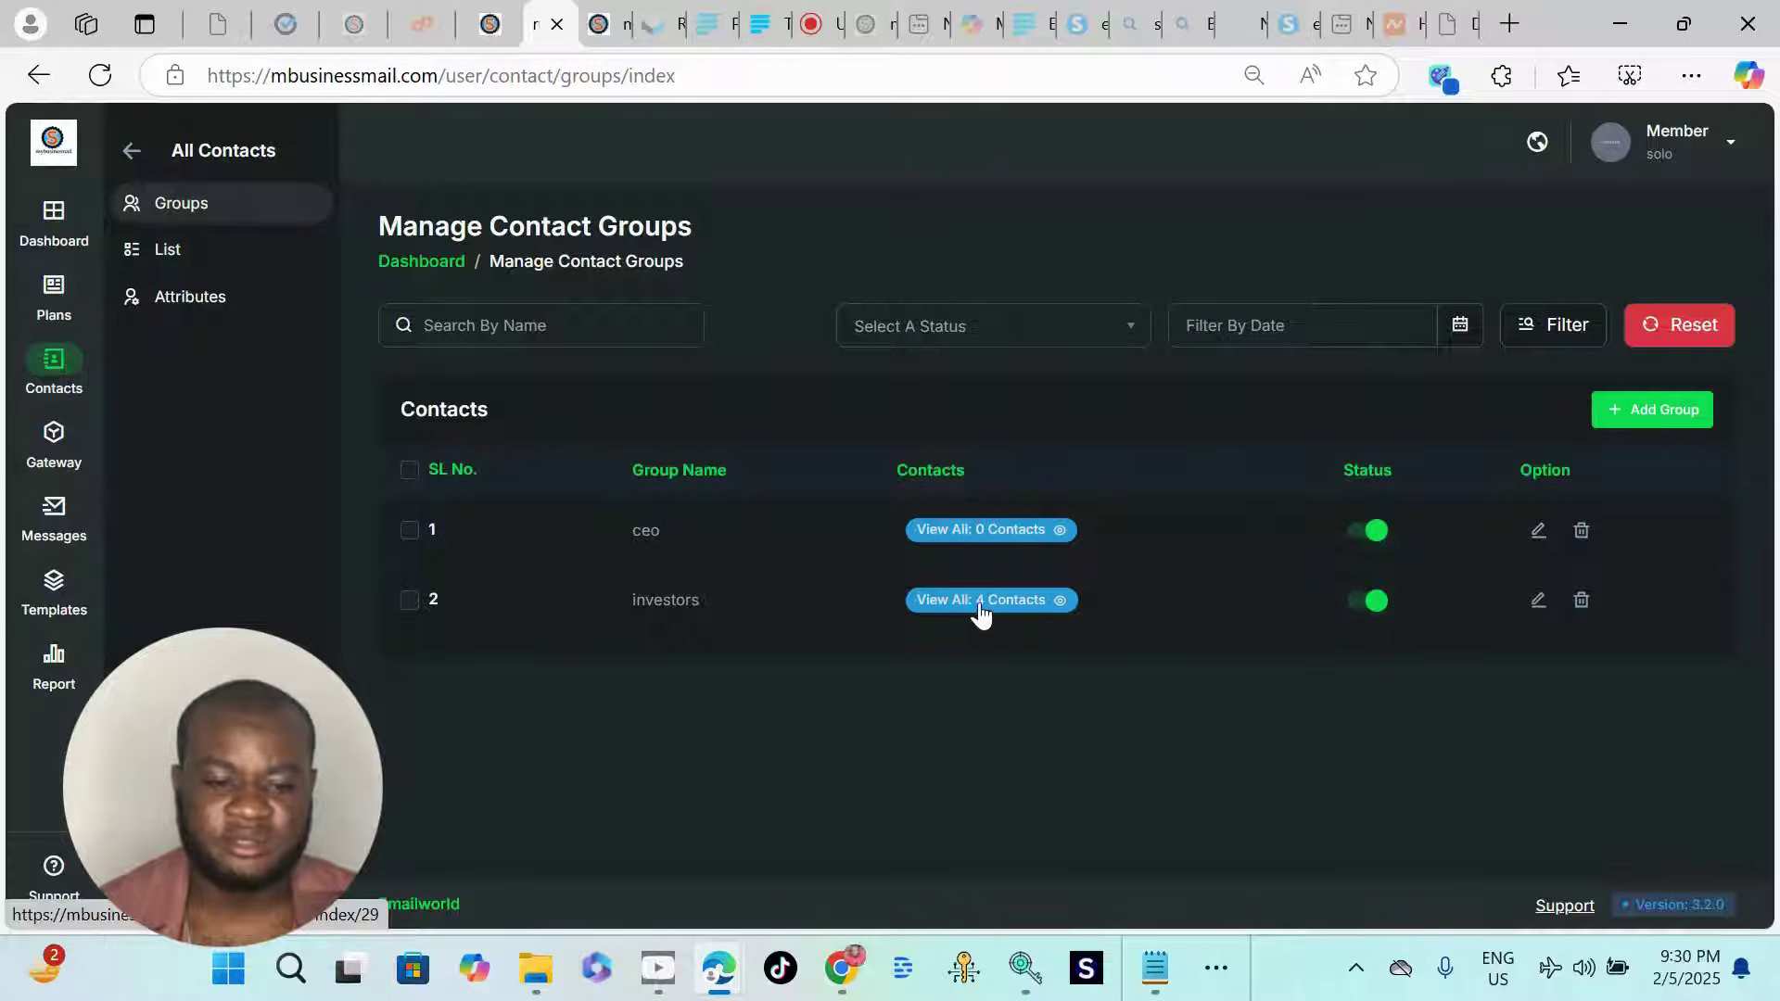
# Step: Check the email entries of testing list.txt in Notepad against the contact list of the investors group in the browser
pyautogui.moveTo(1155, 969)
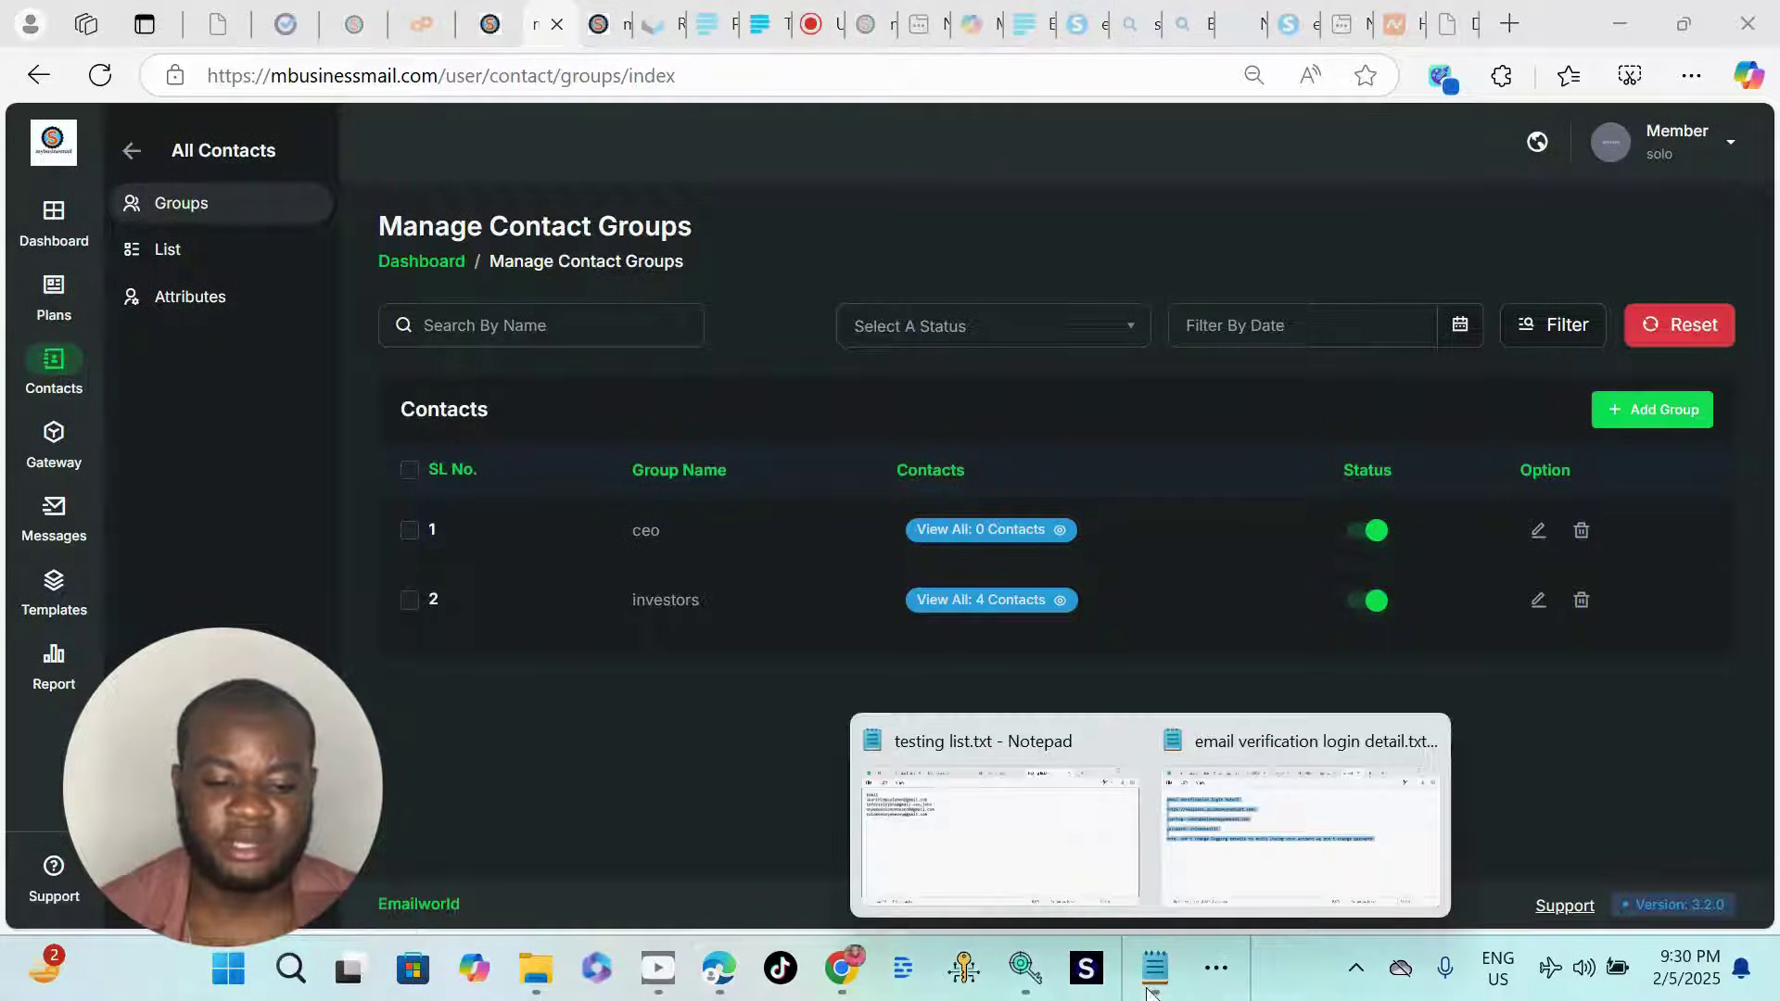
pyautogui.click(1090, 895)
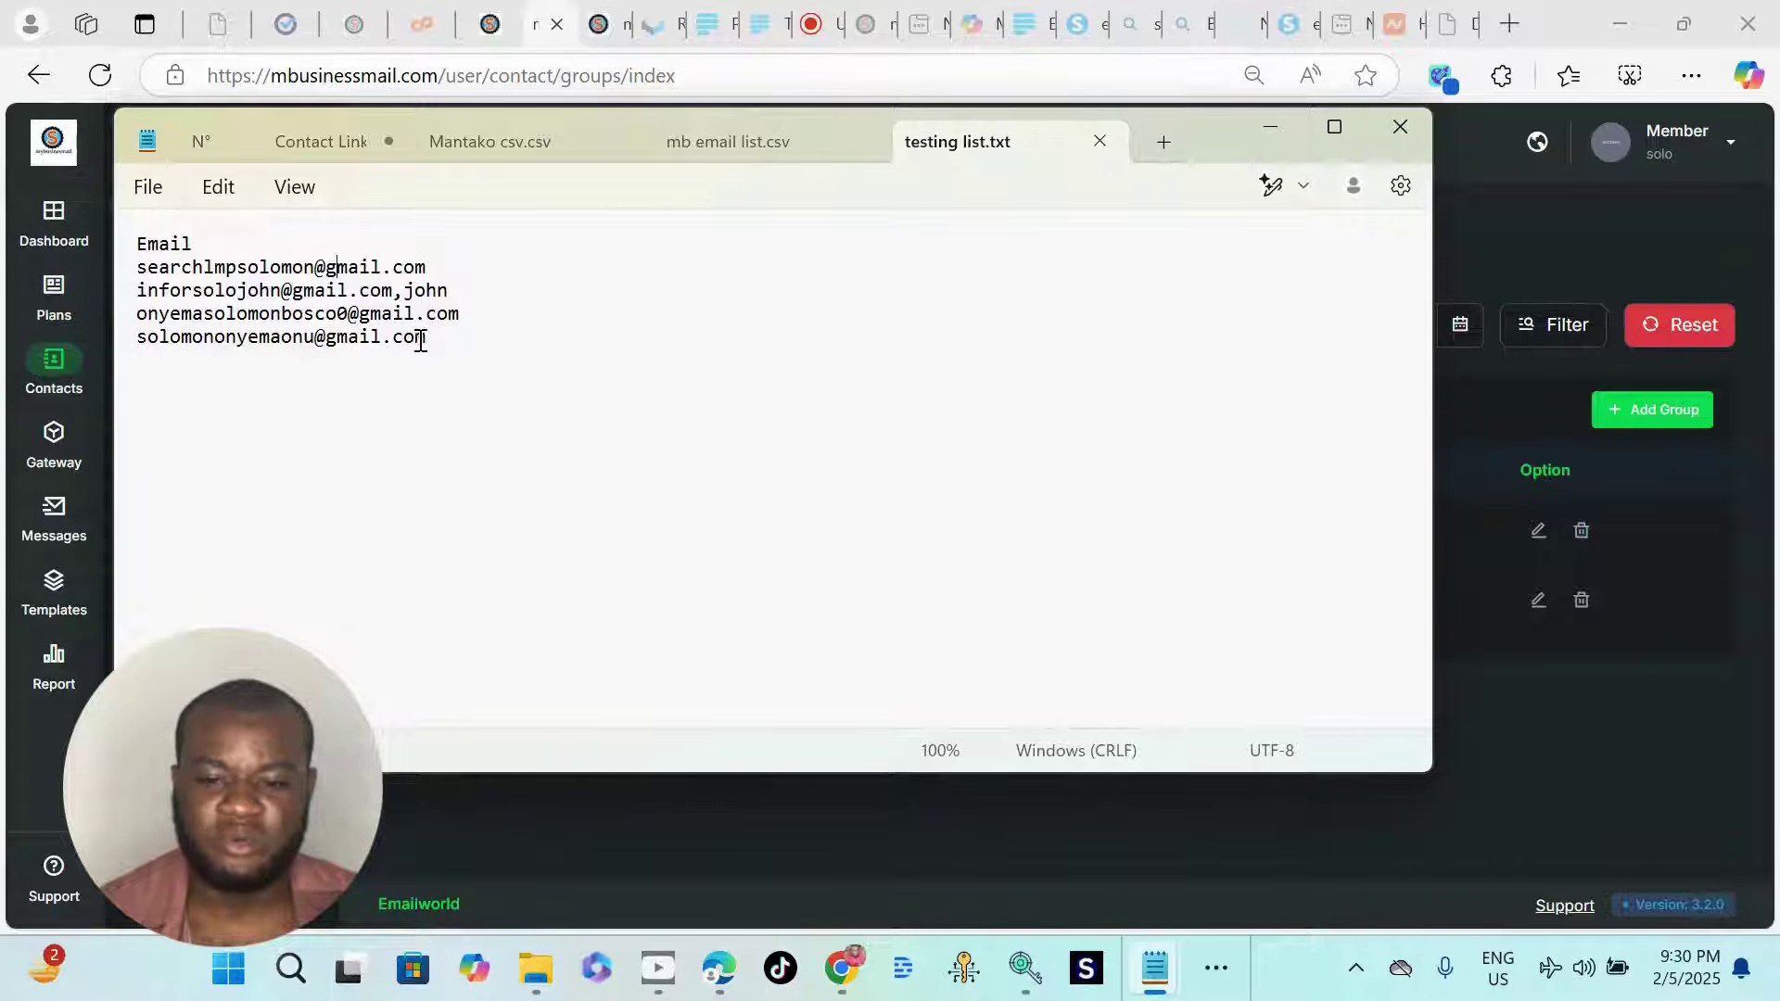
pyautogui.moveTo(437, 349); pyautogui.dragTo(239, 246)
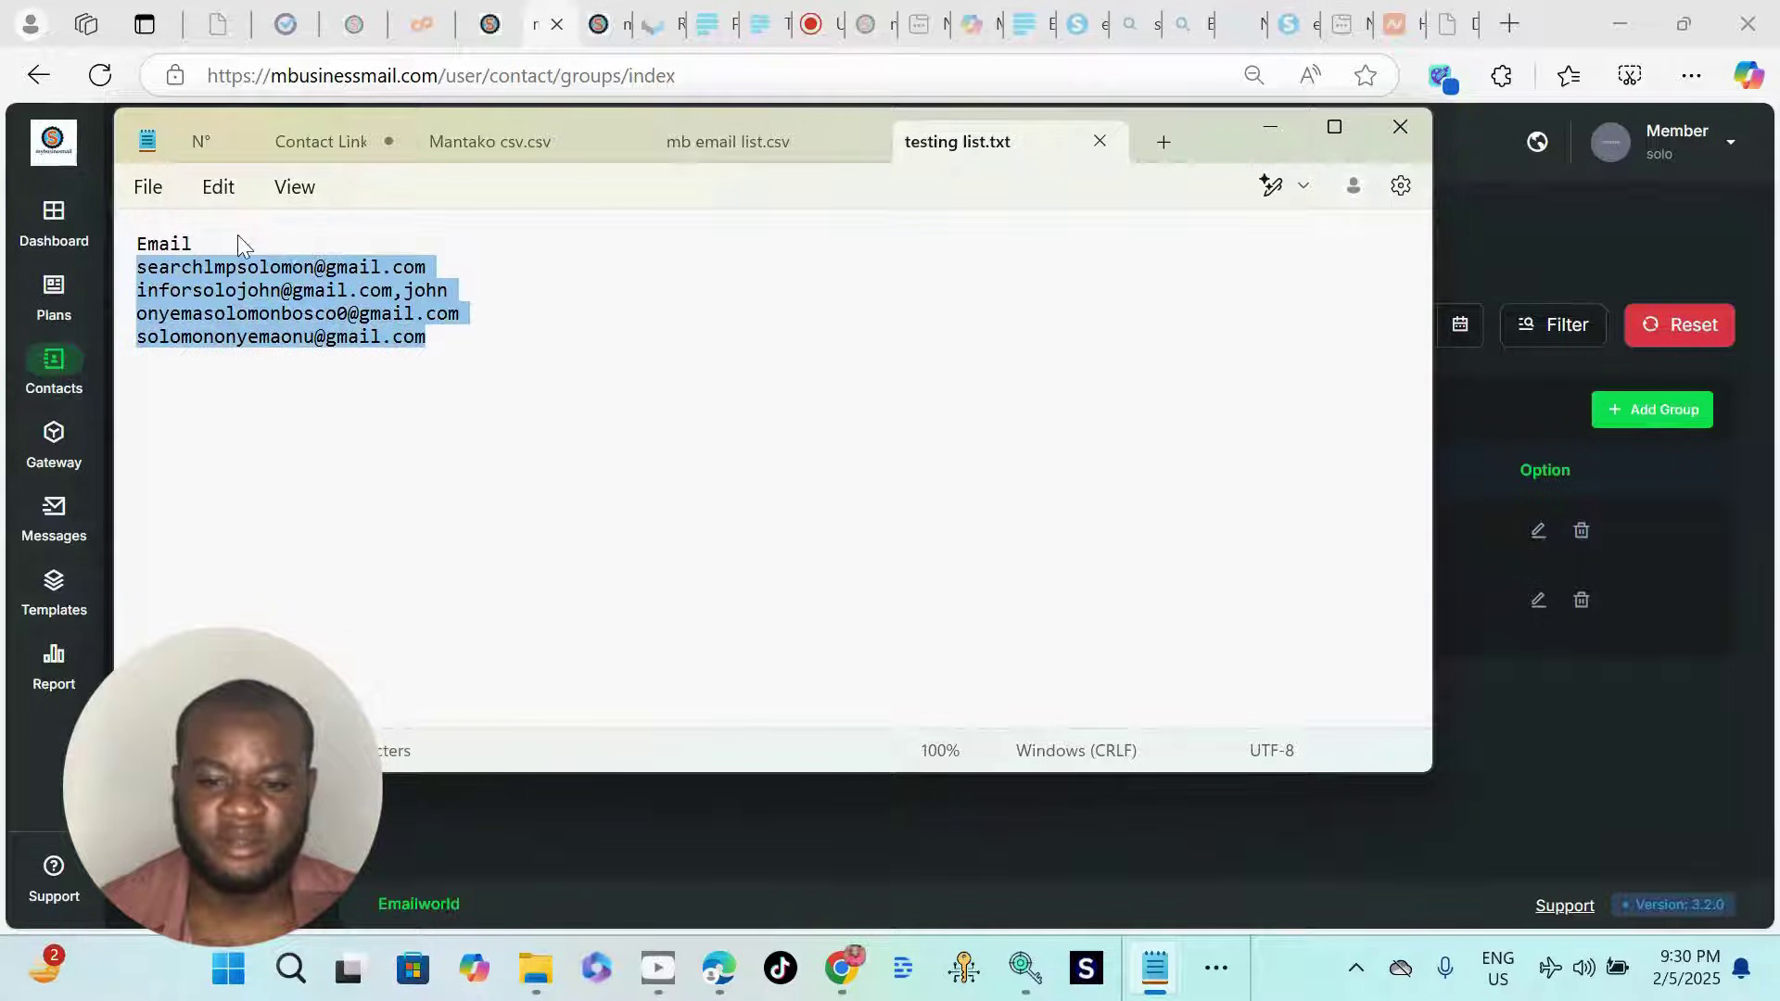
pyautogui.hotkey('alt', 'Tab')
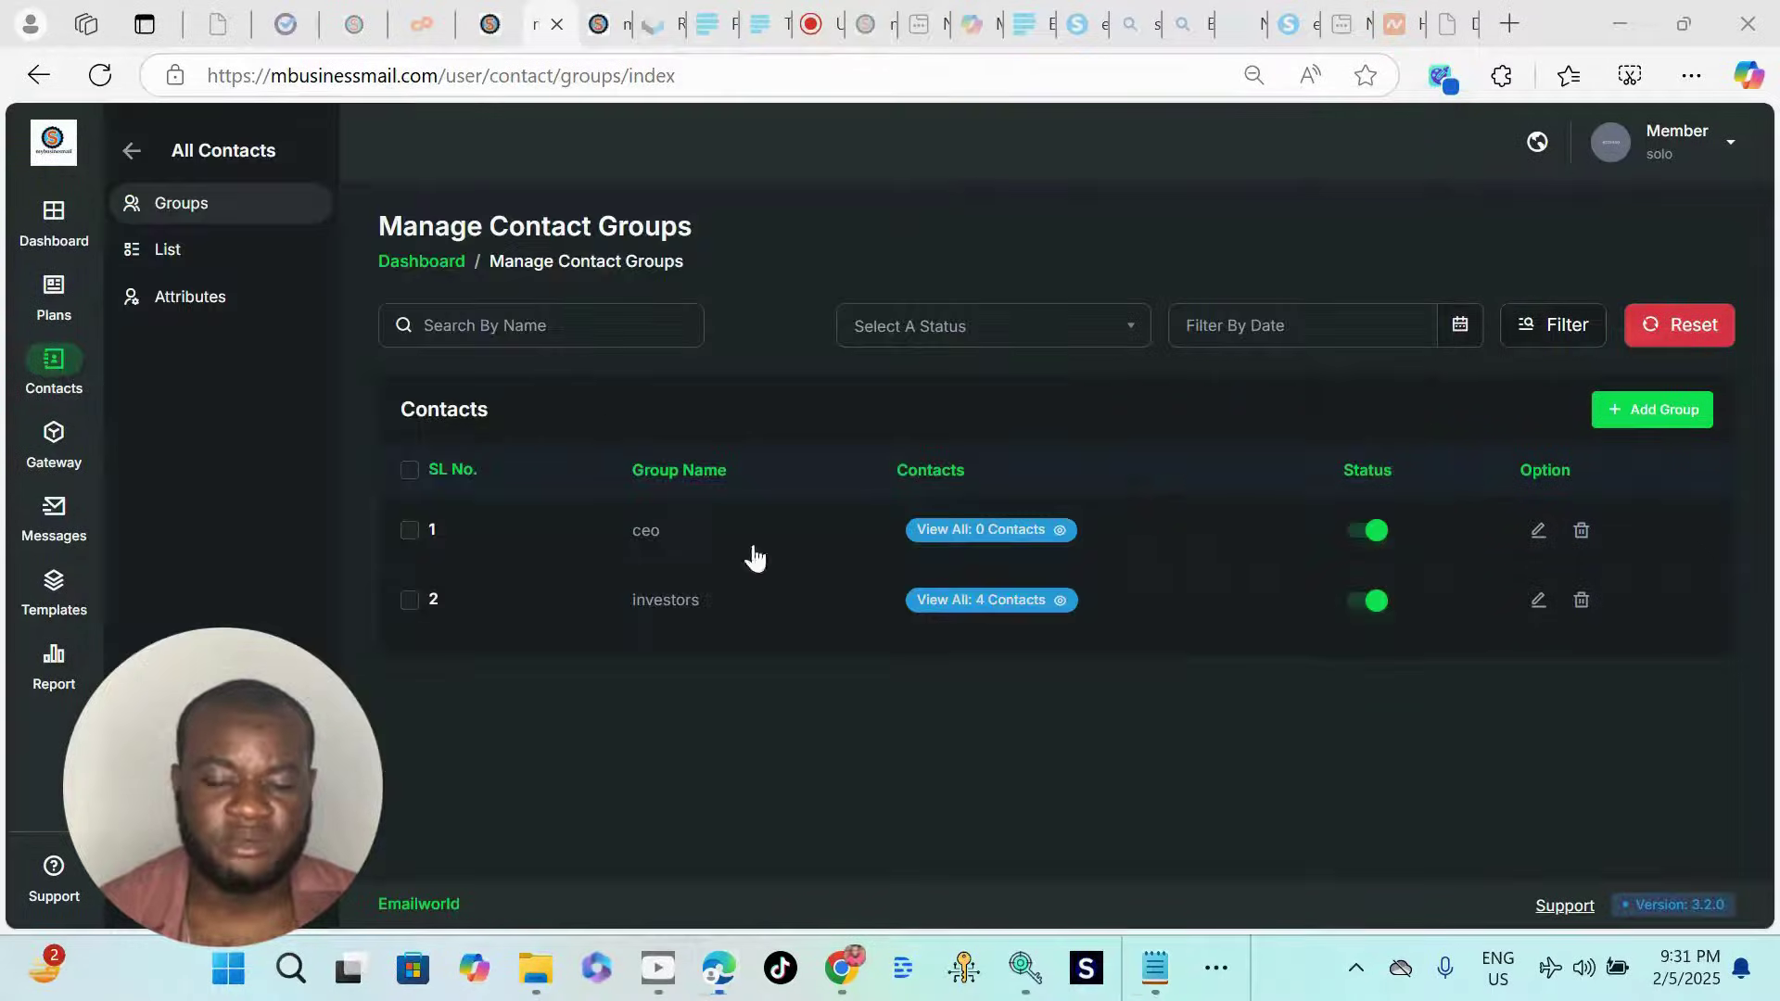
pyautogui.click(988, 601)
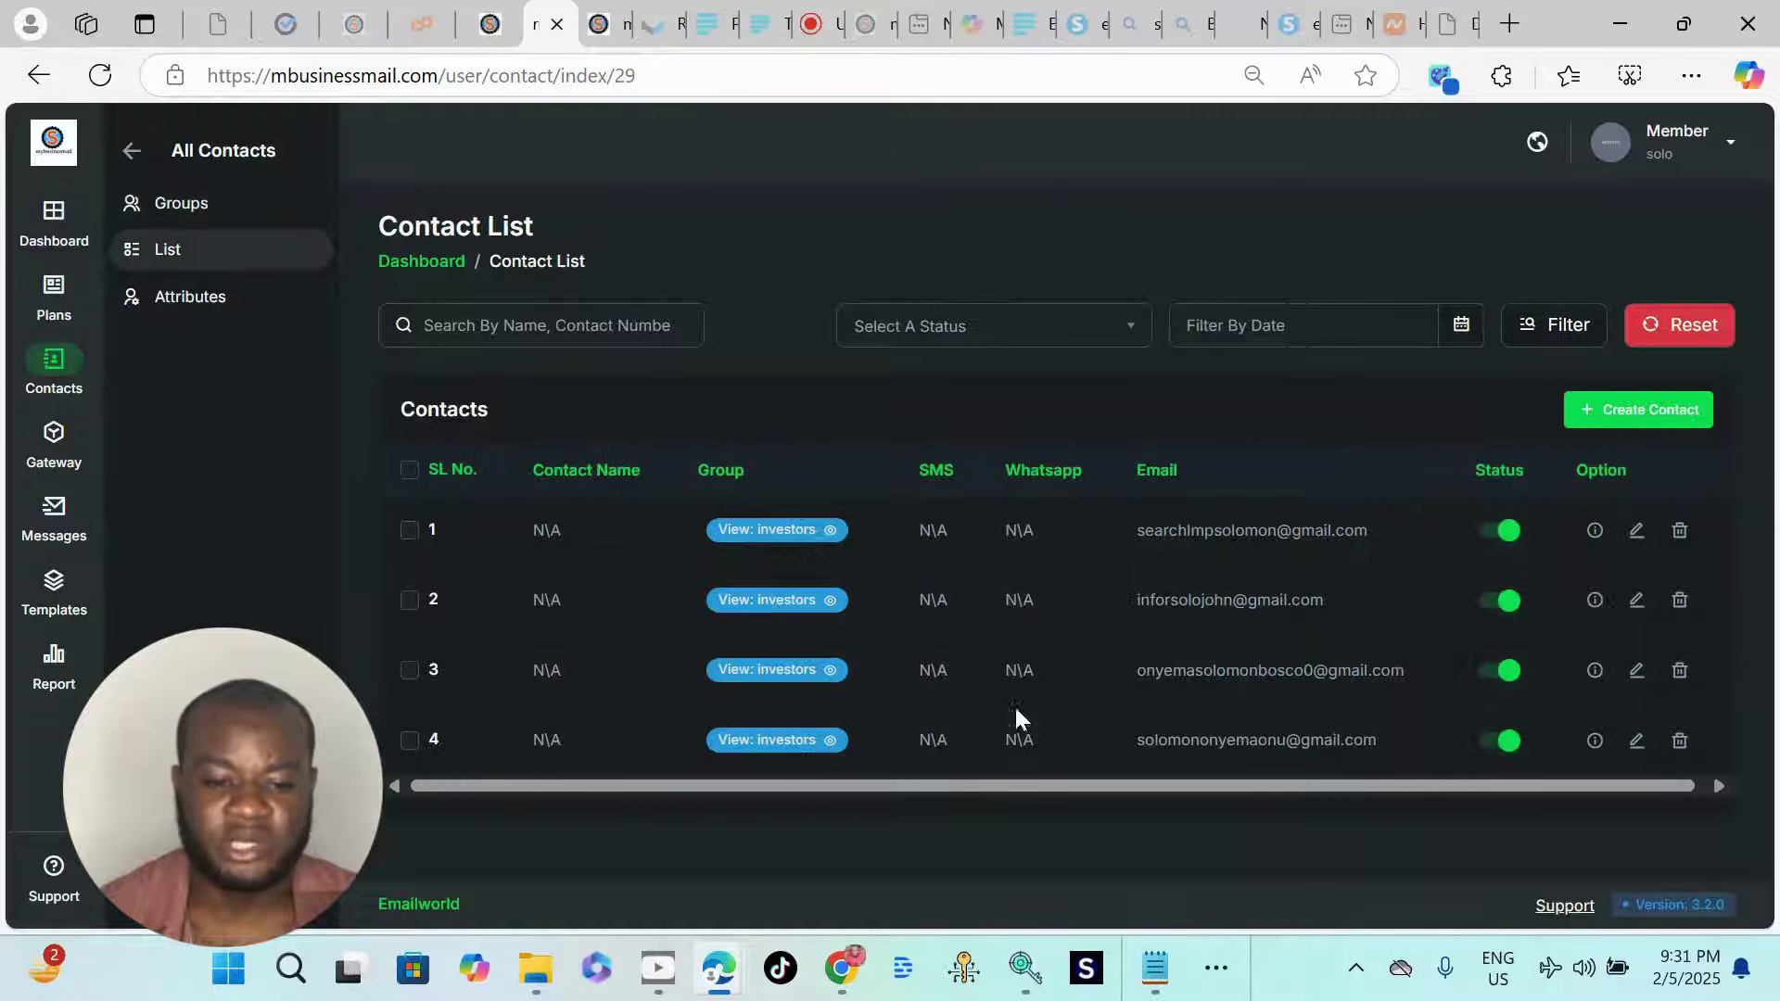
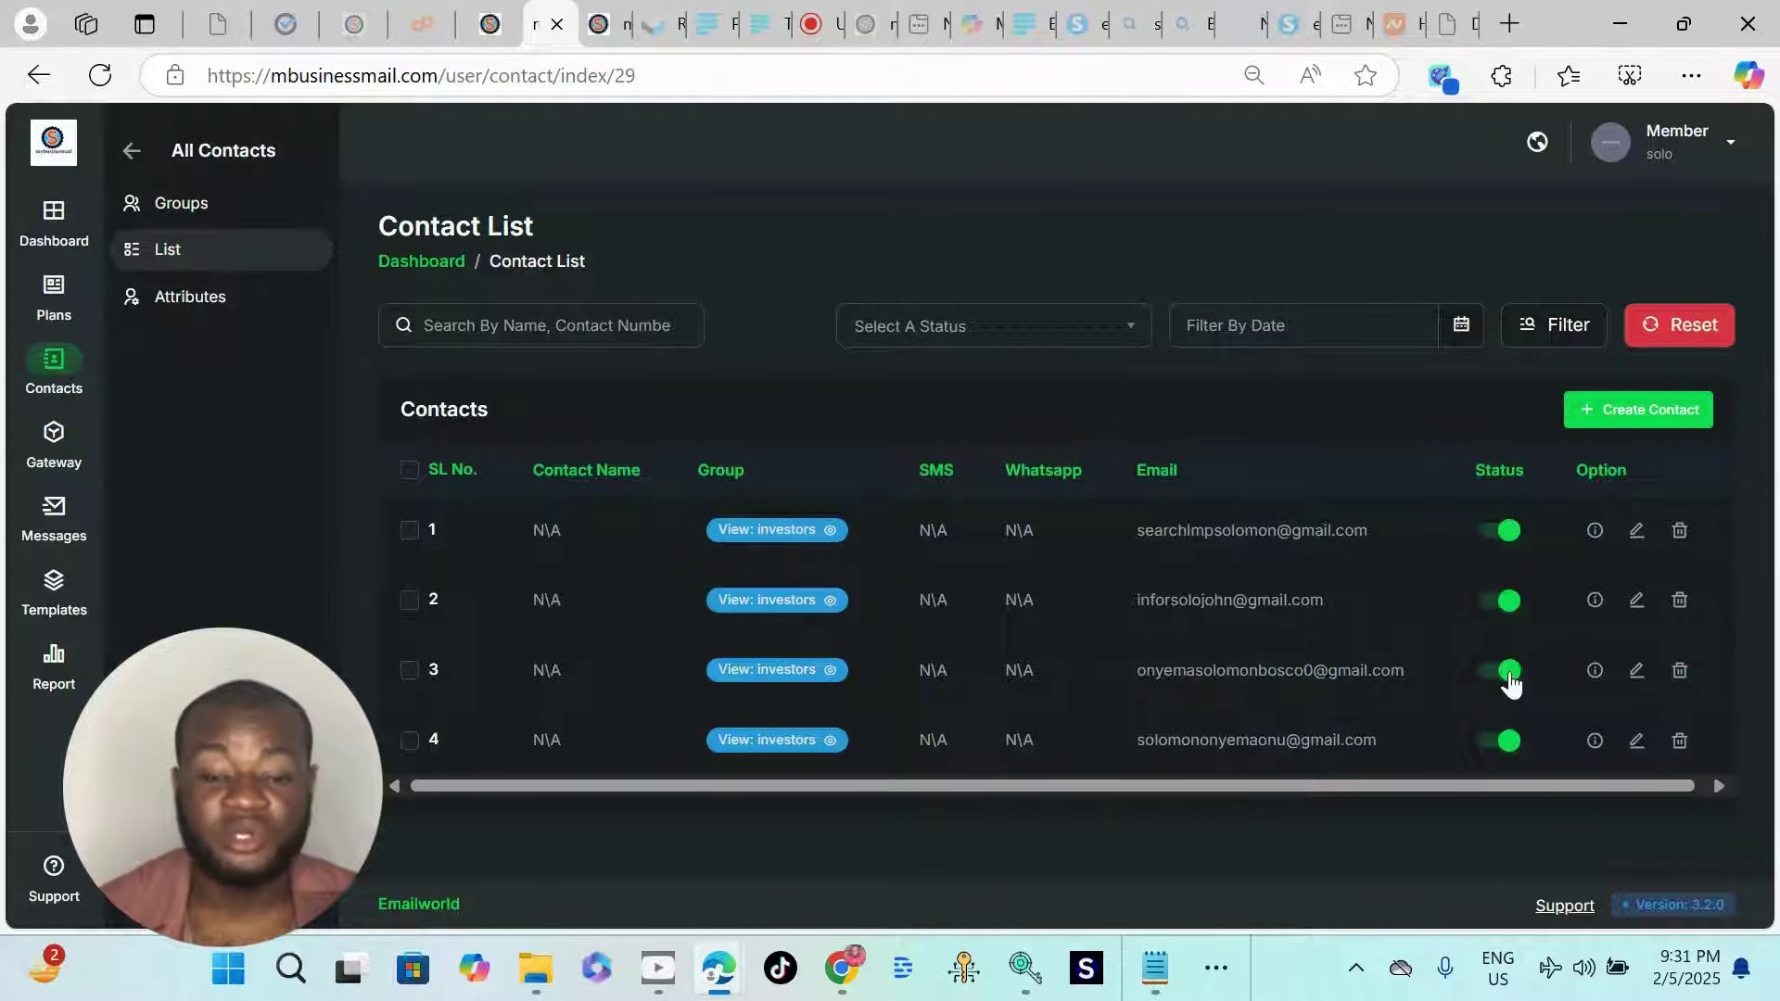
pyautogui.click(1496, 683)
pyautogui.click(1496, 683)
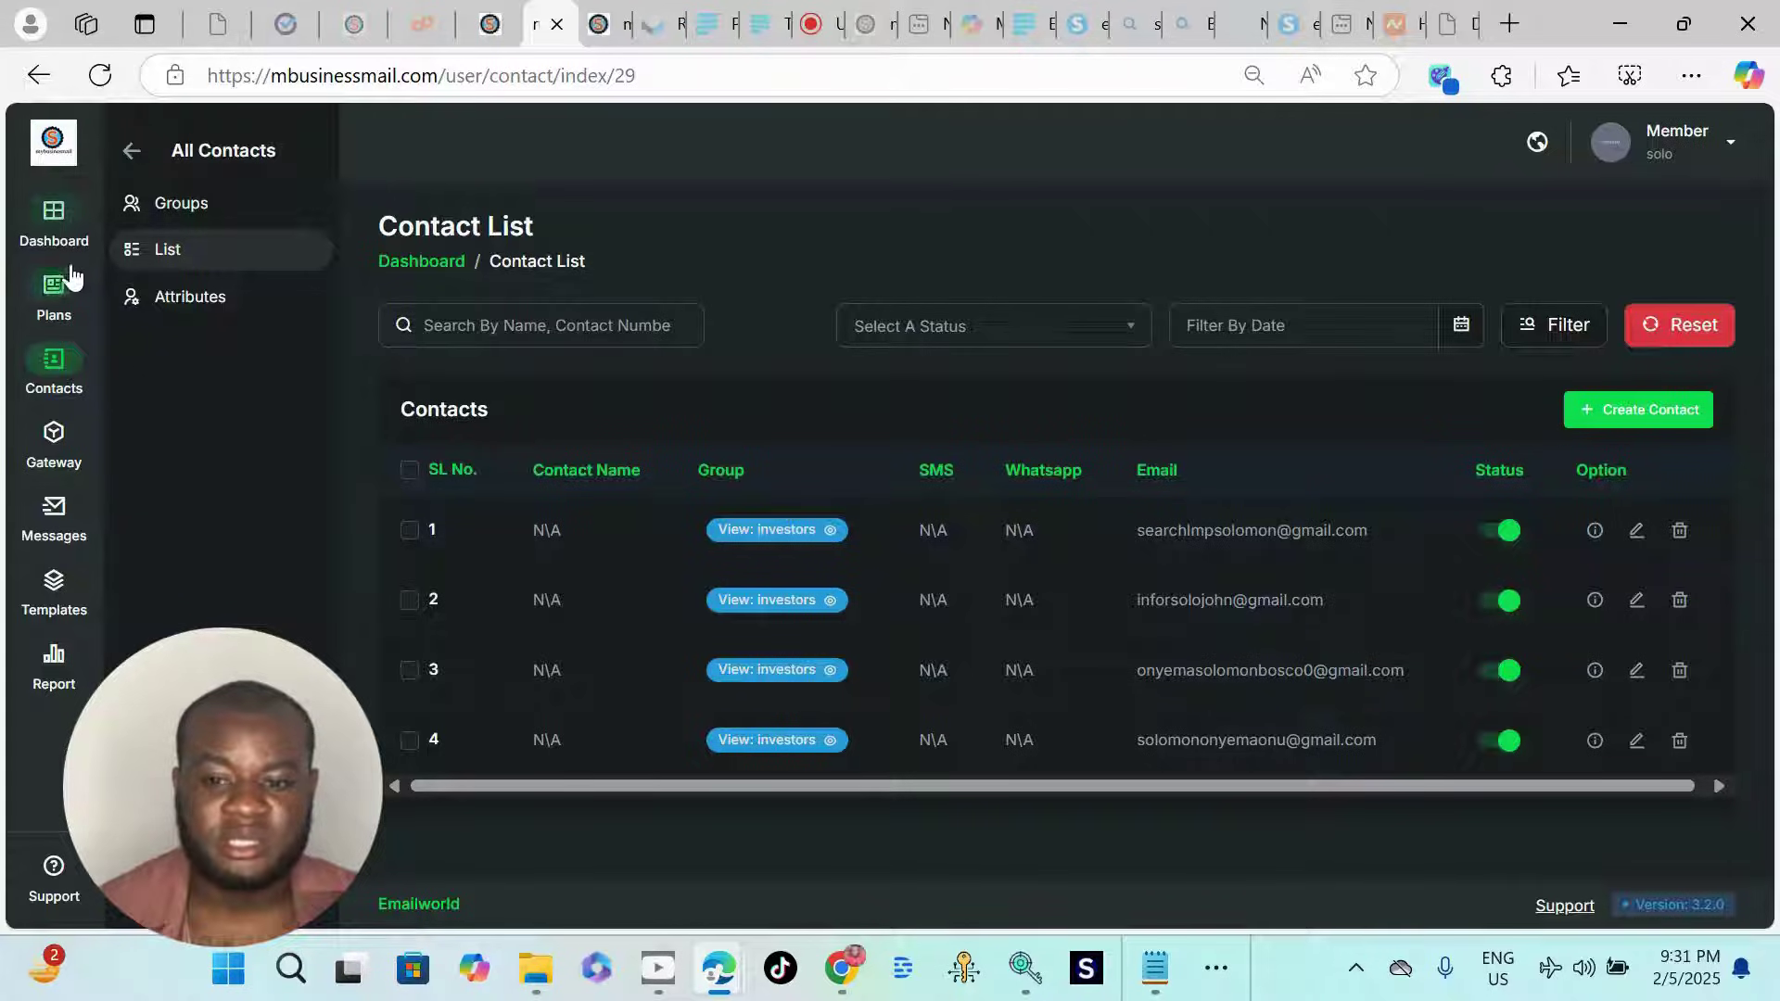
# Step: Start a new email message for a group audience and choose investors as the recipient group
pyautogui.click(55, 521)
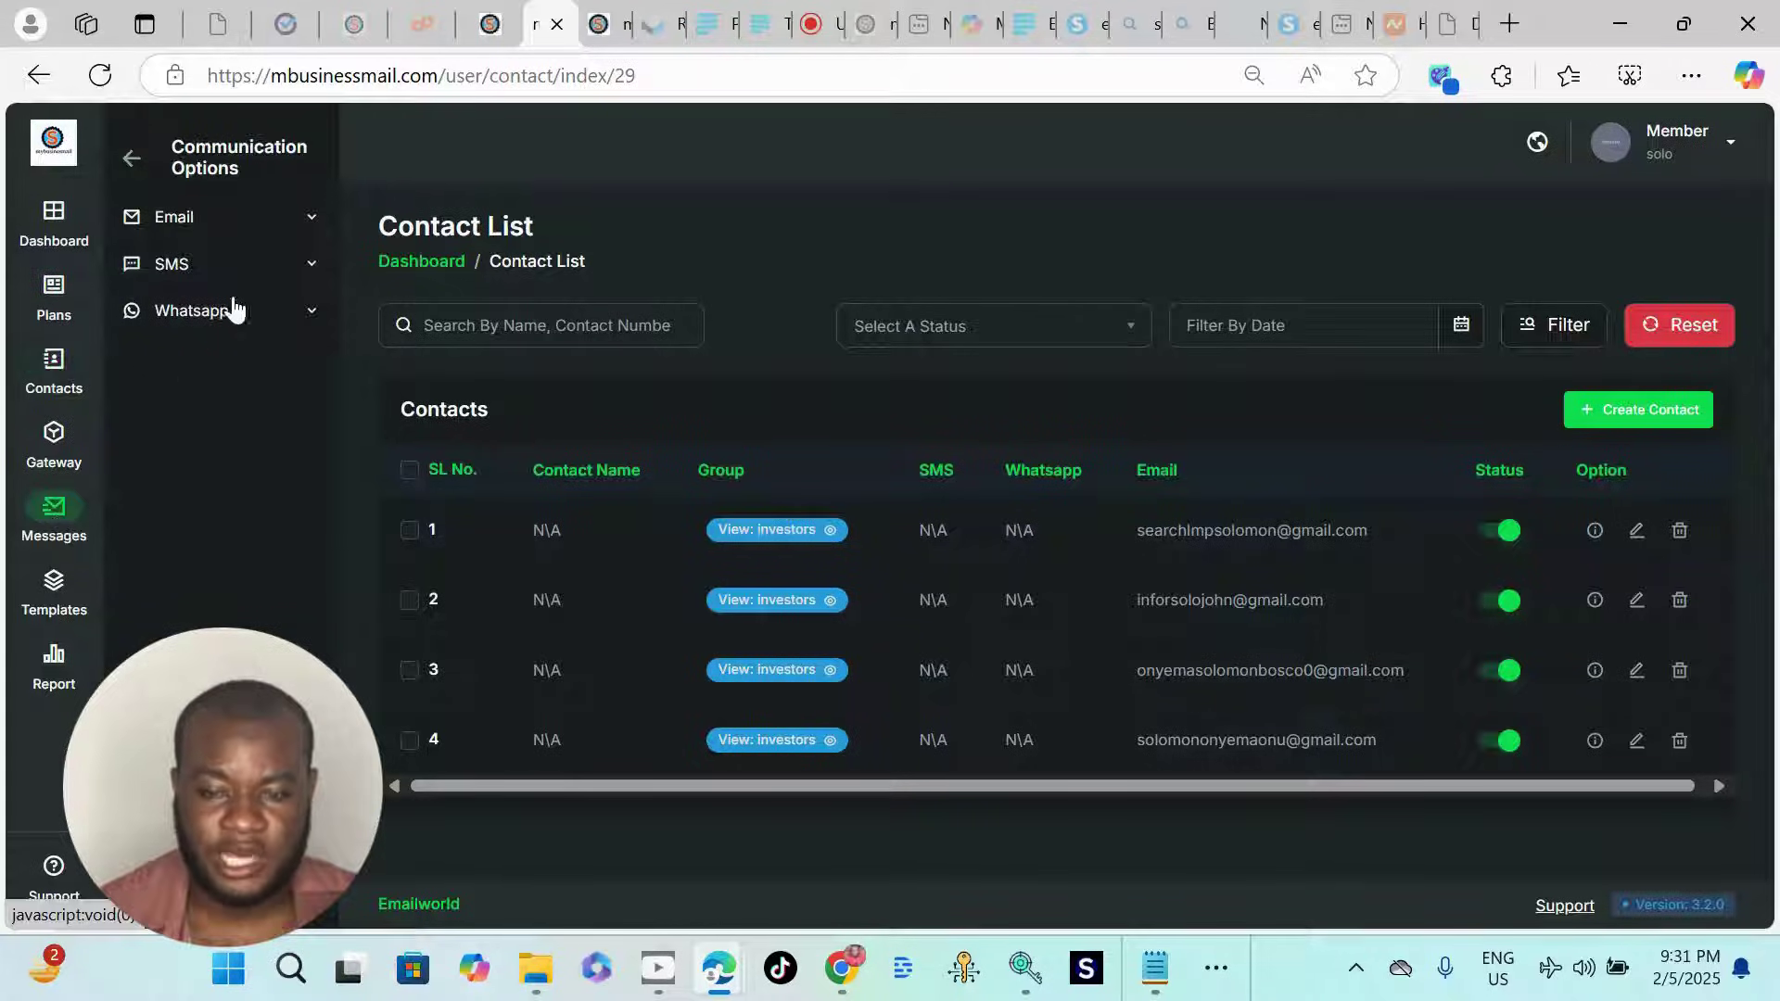
pyautogui.click(237, 218)
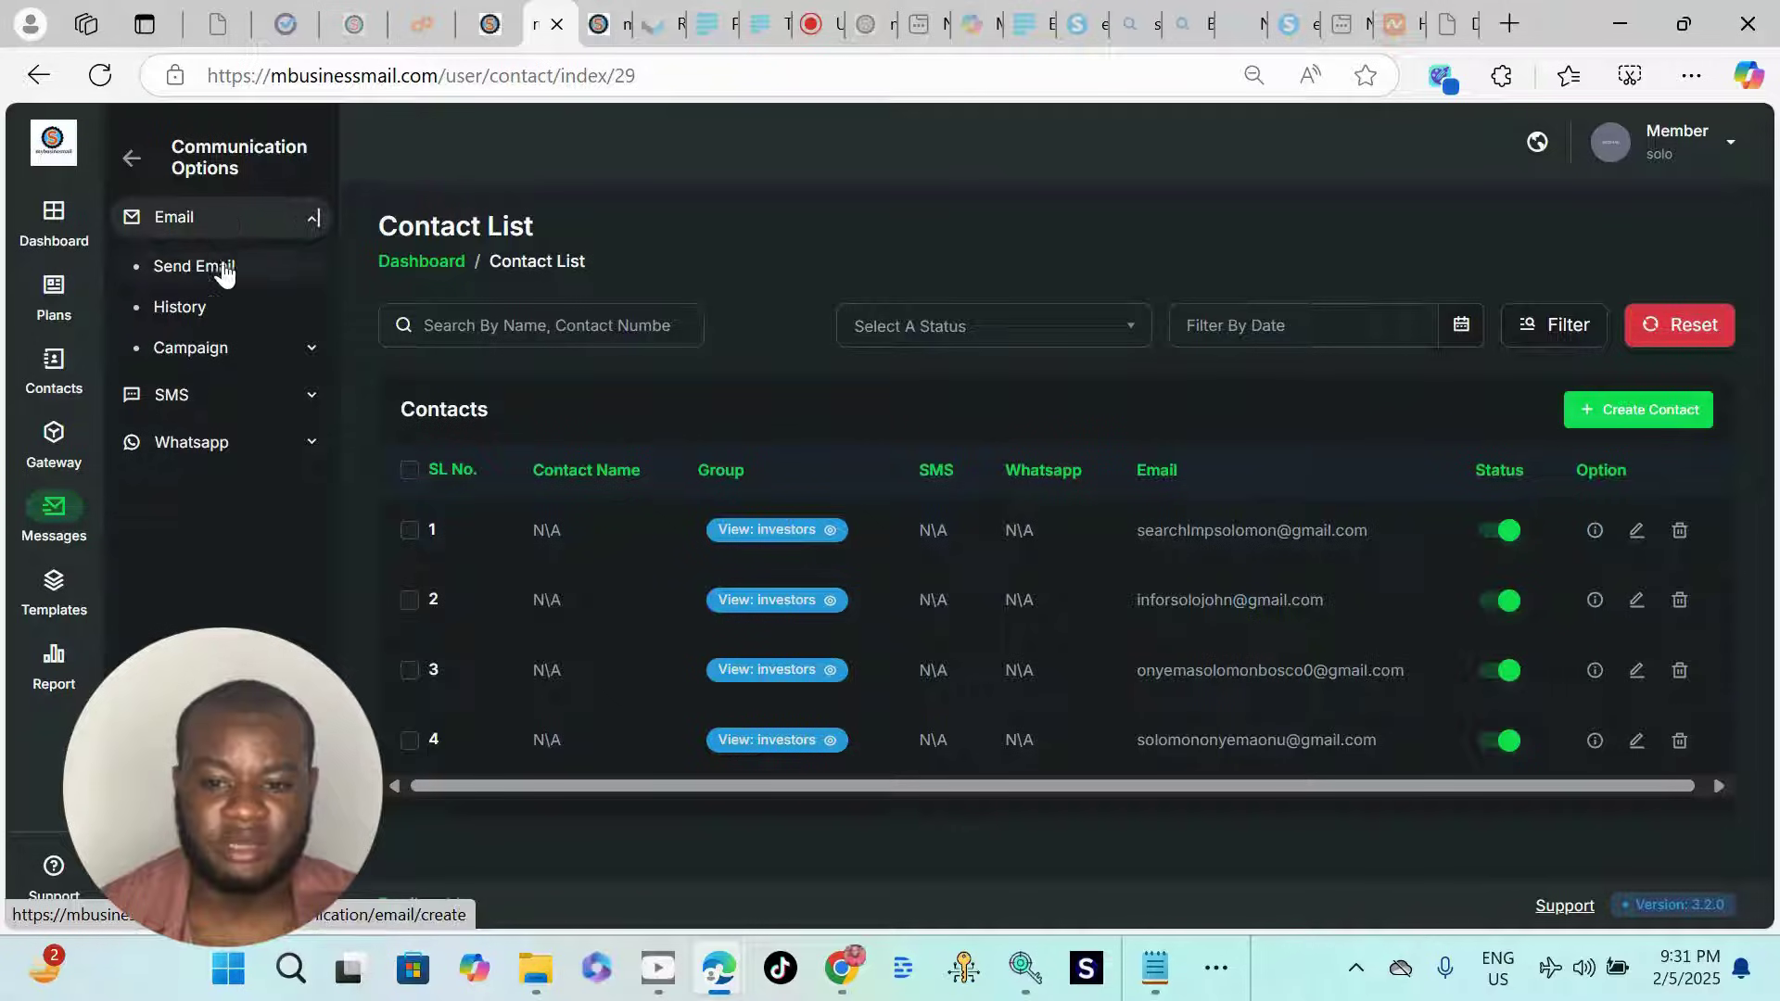
pyautogui.click(212, 276)
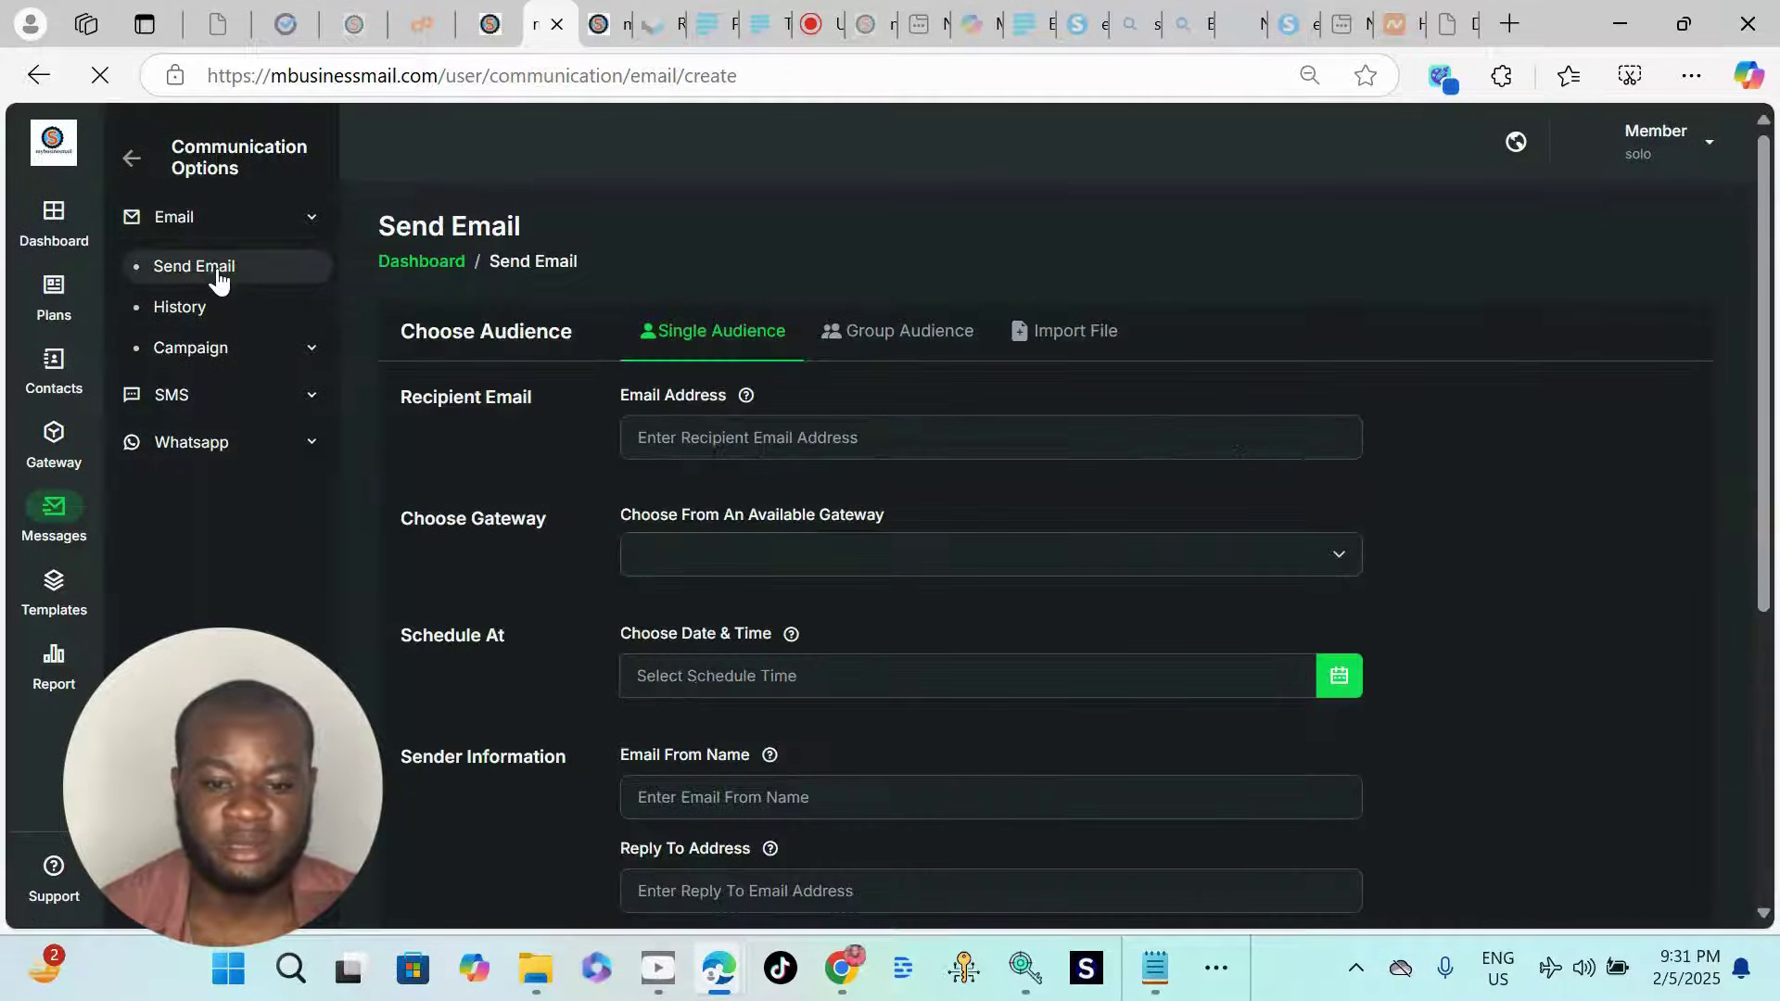
pyautogui.click(904, 341)
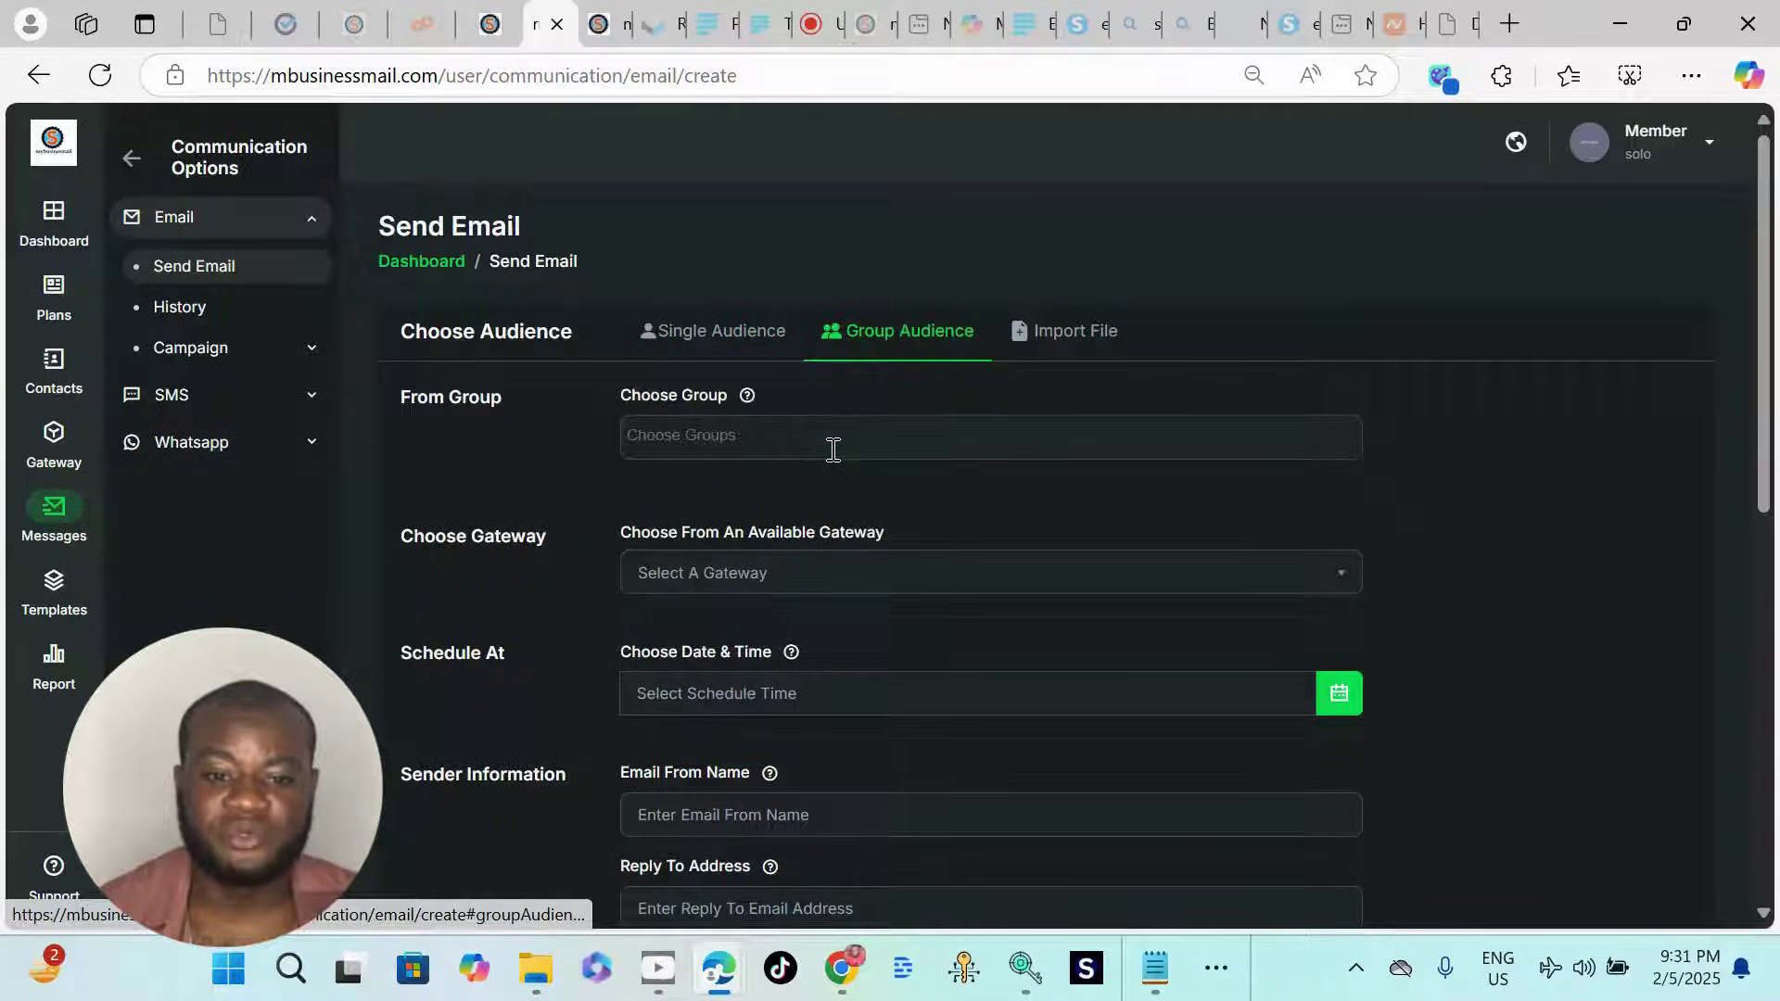
pyautogui.click(785, 448)
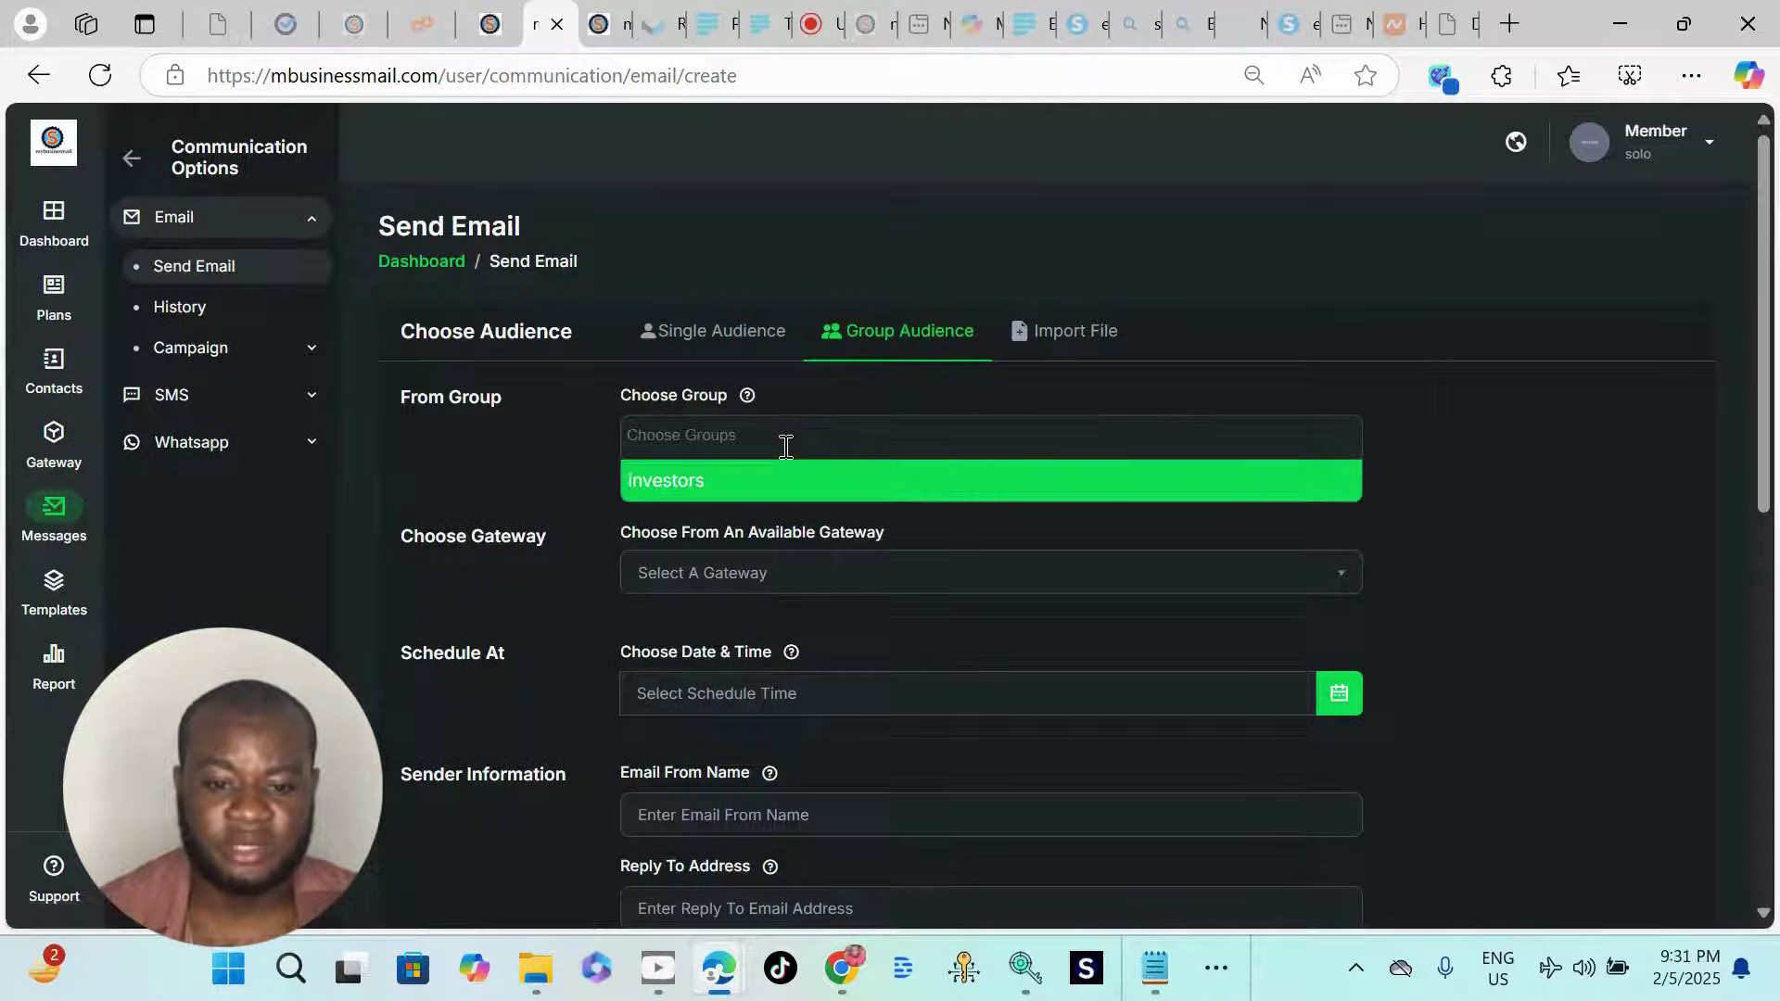
pyautogui.click(688, 491)
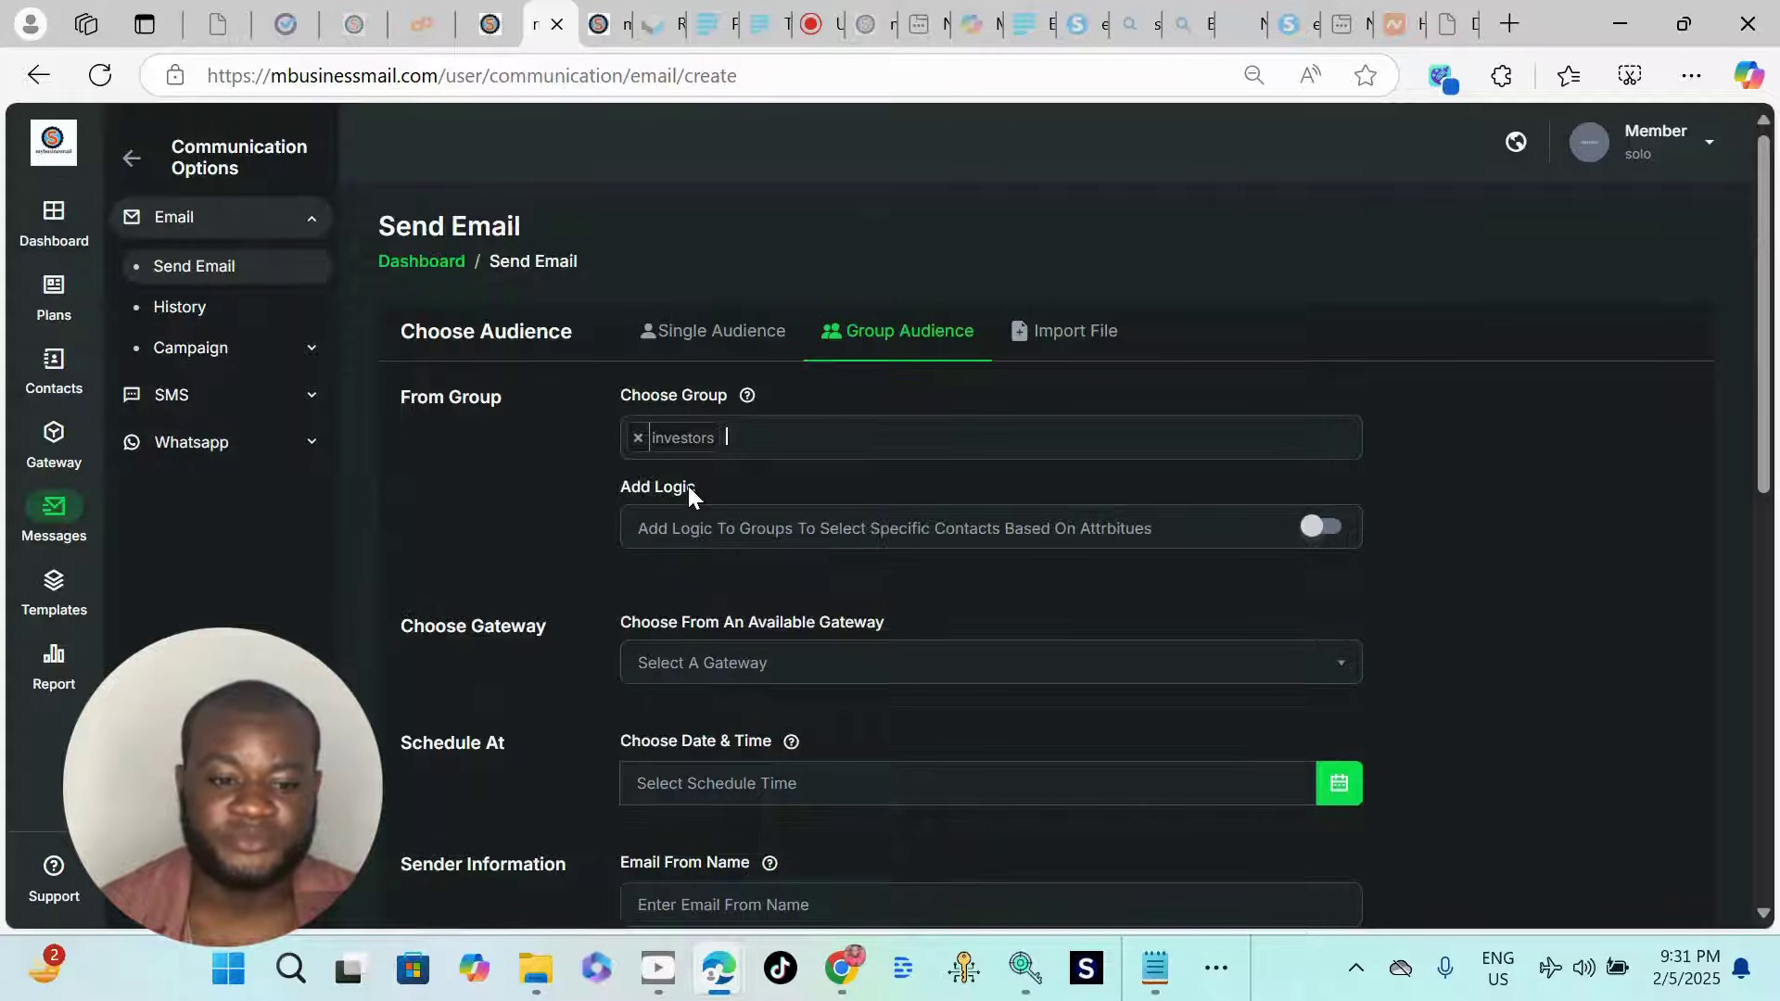
# Step: Choose smtp ip1 as the sending gateway for the investors email
pyautogui.scroll(-2, 427, 505)
pyautogui.scroll(2, 827, 478)
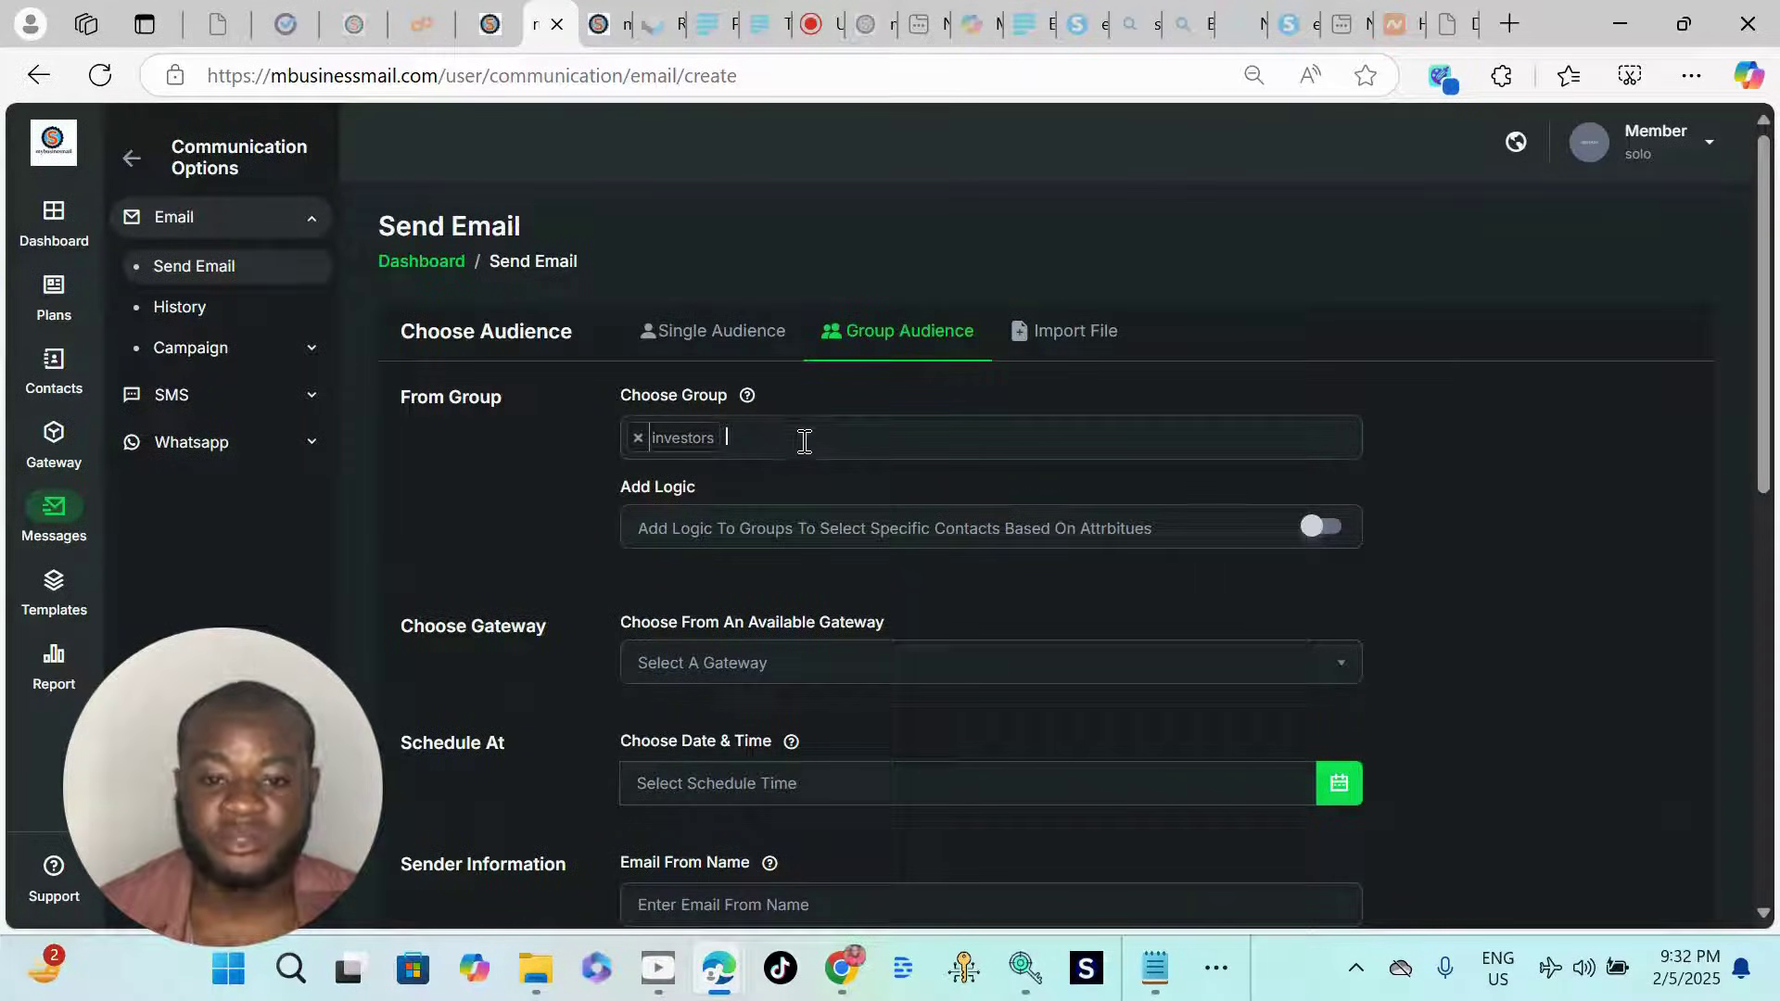
pyautogui.scroll(-2, 848, 465)
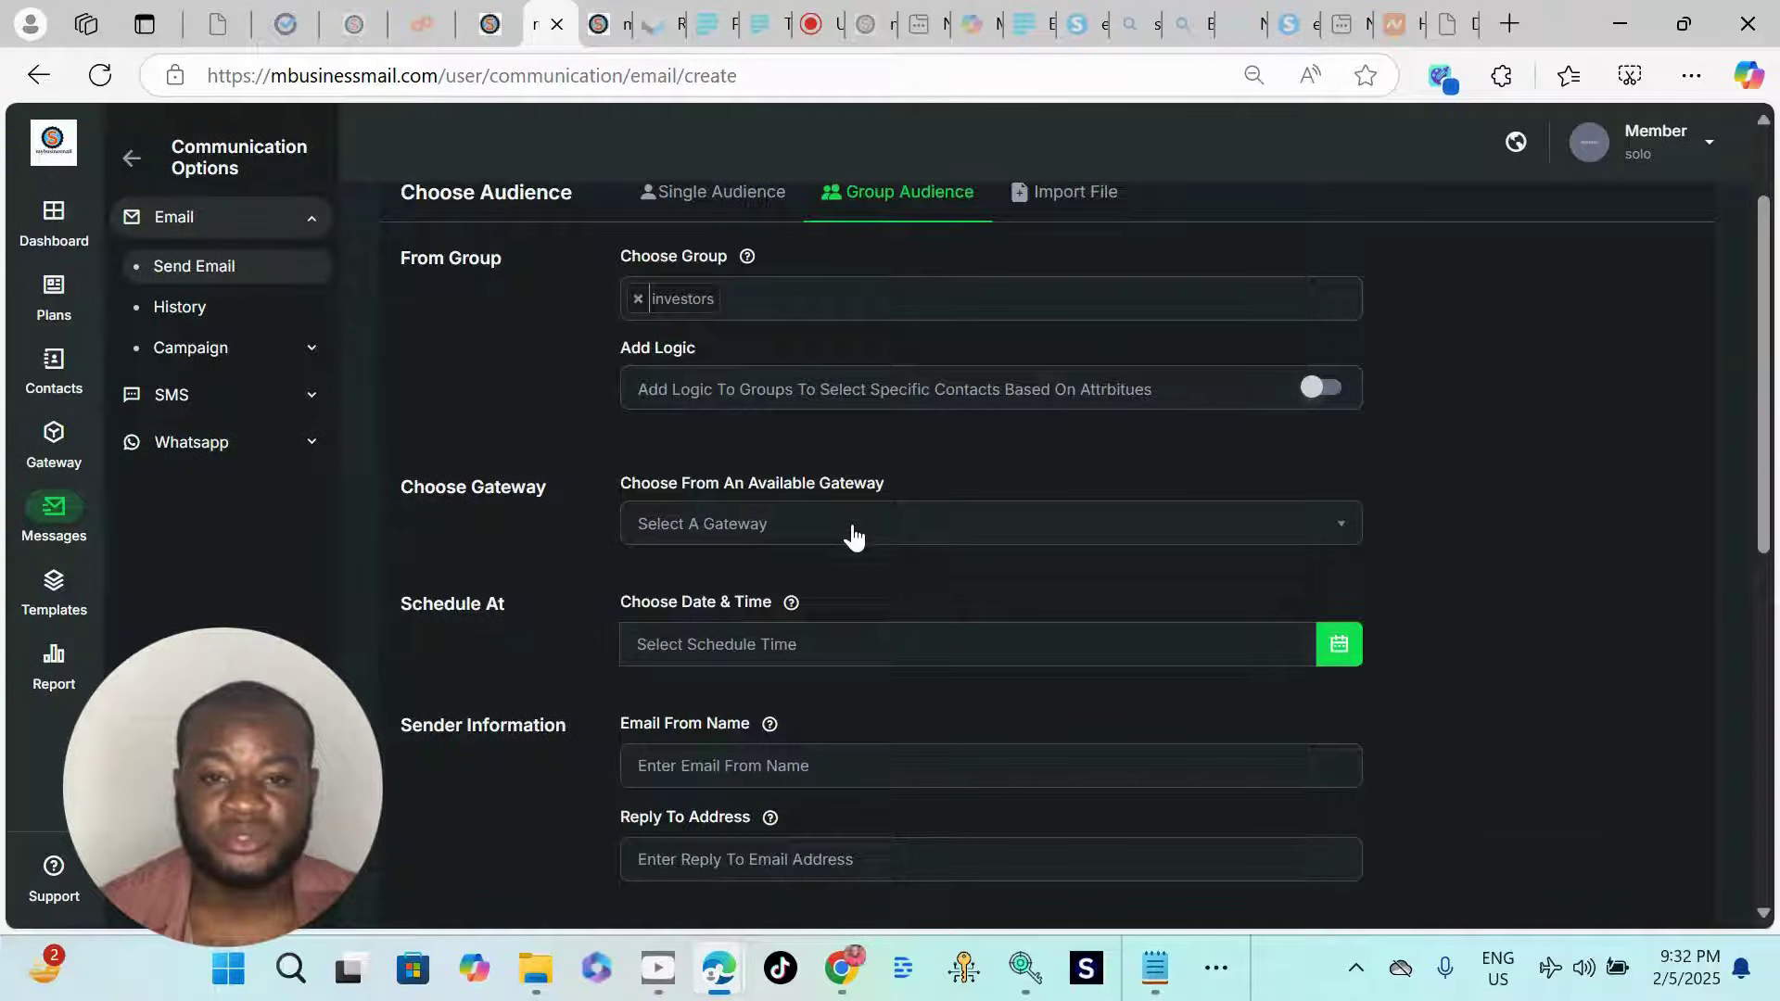
pyautogui.moveTo(568, 476); pyautogui.dragTo(395, 465)
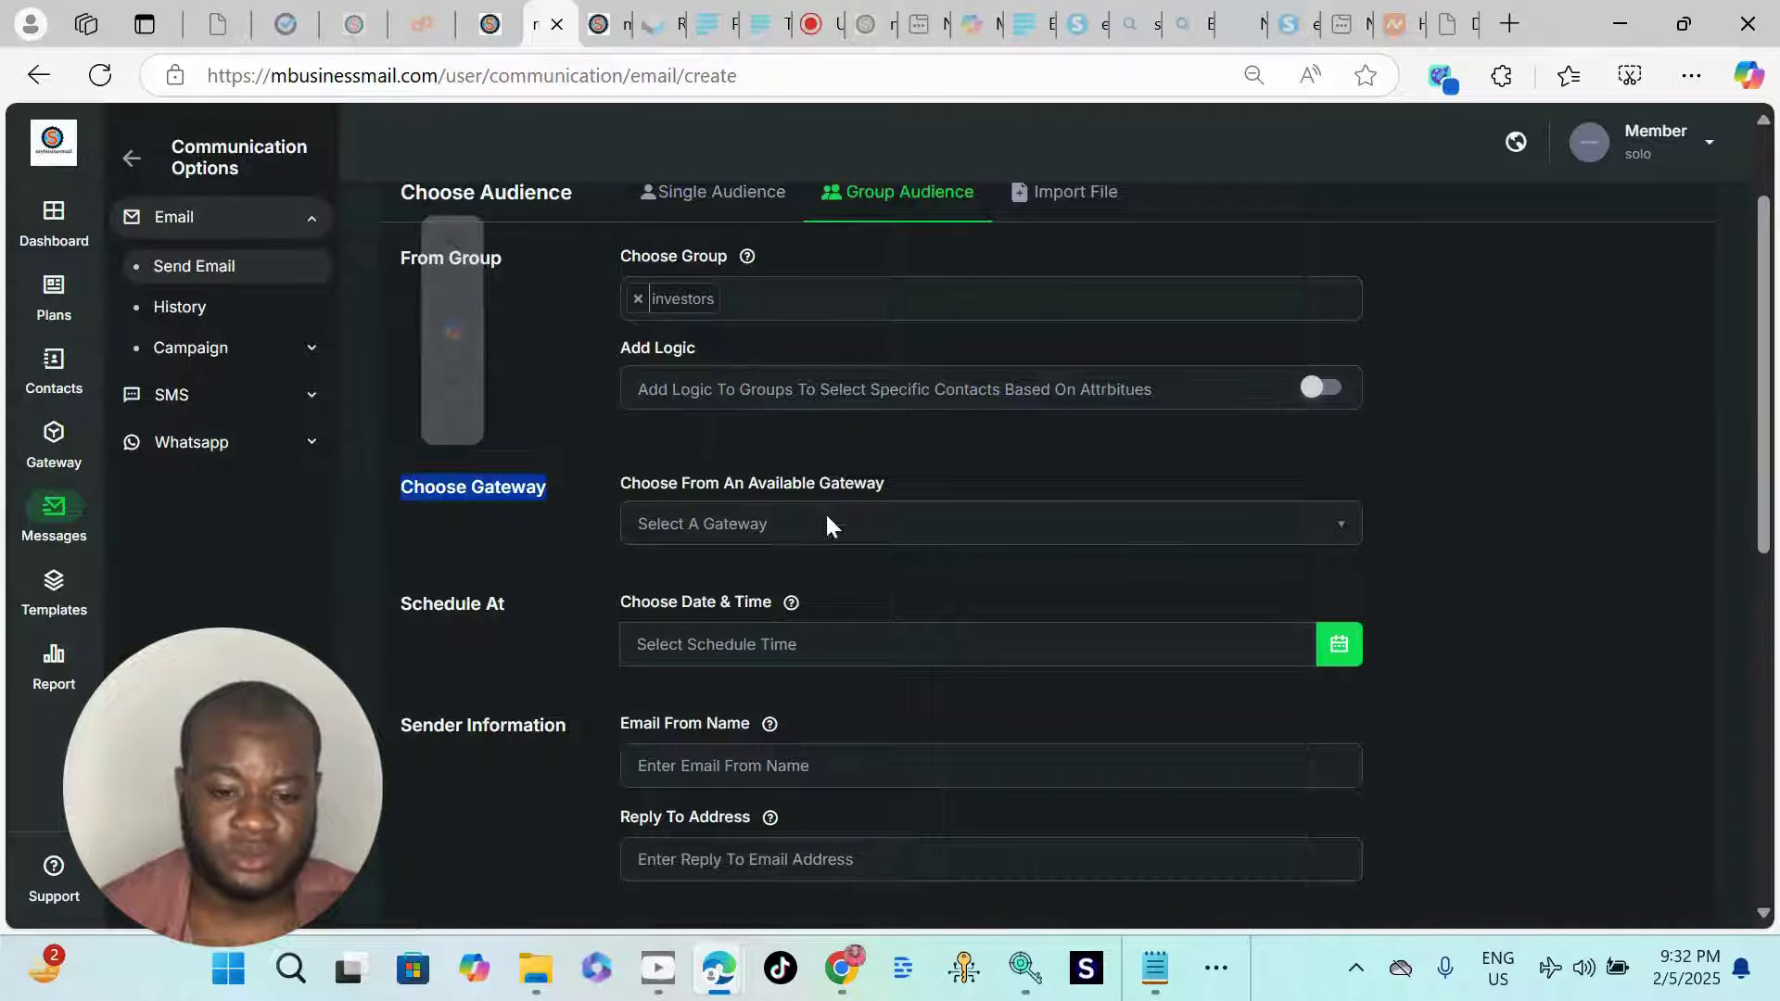
pyautogui.click(938, 537)
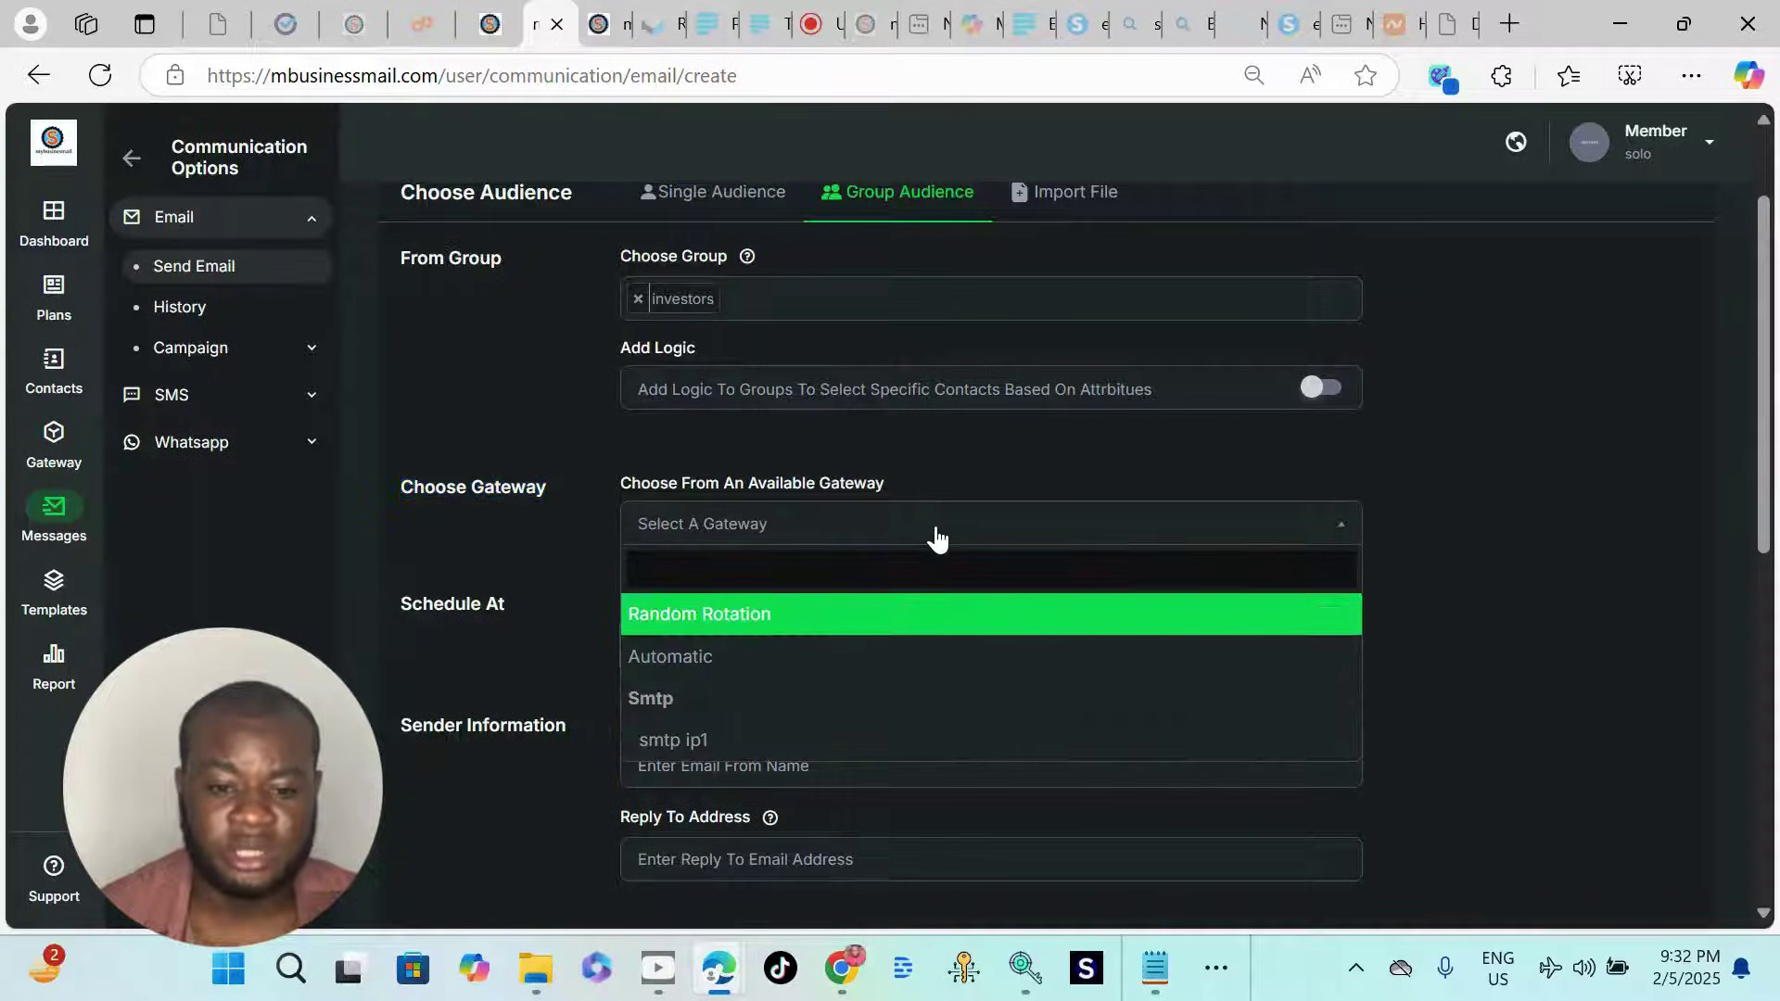
pyautogui.click(699, 742)
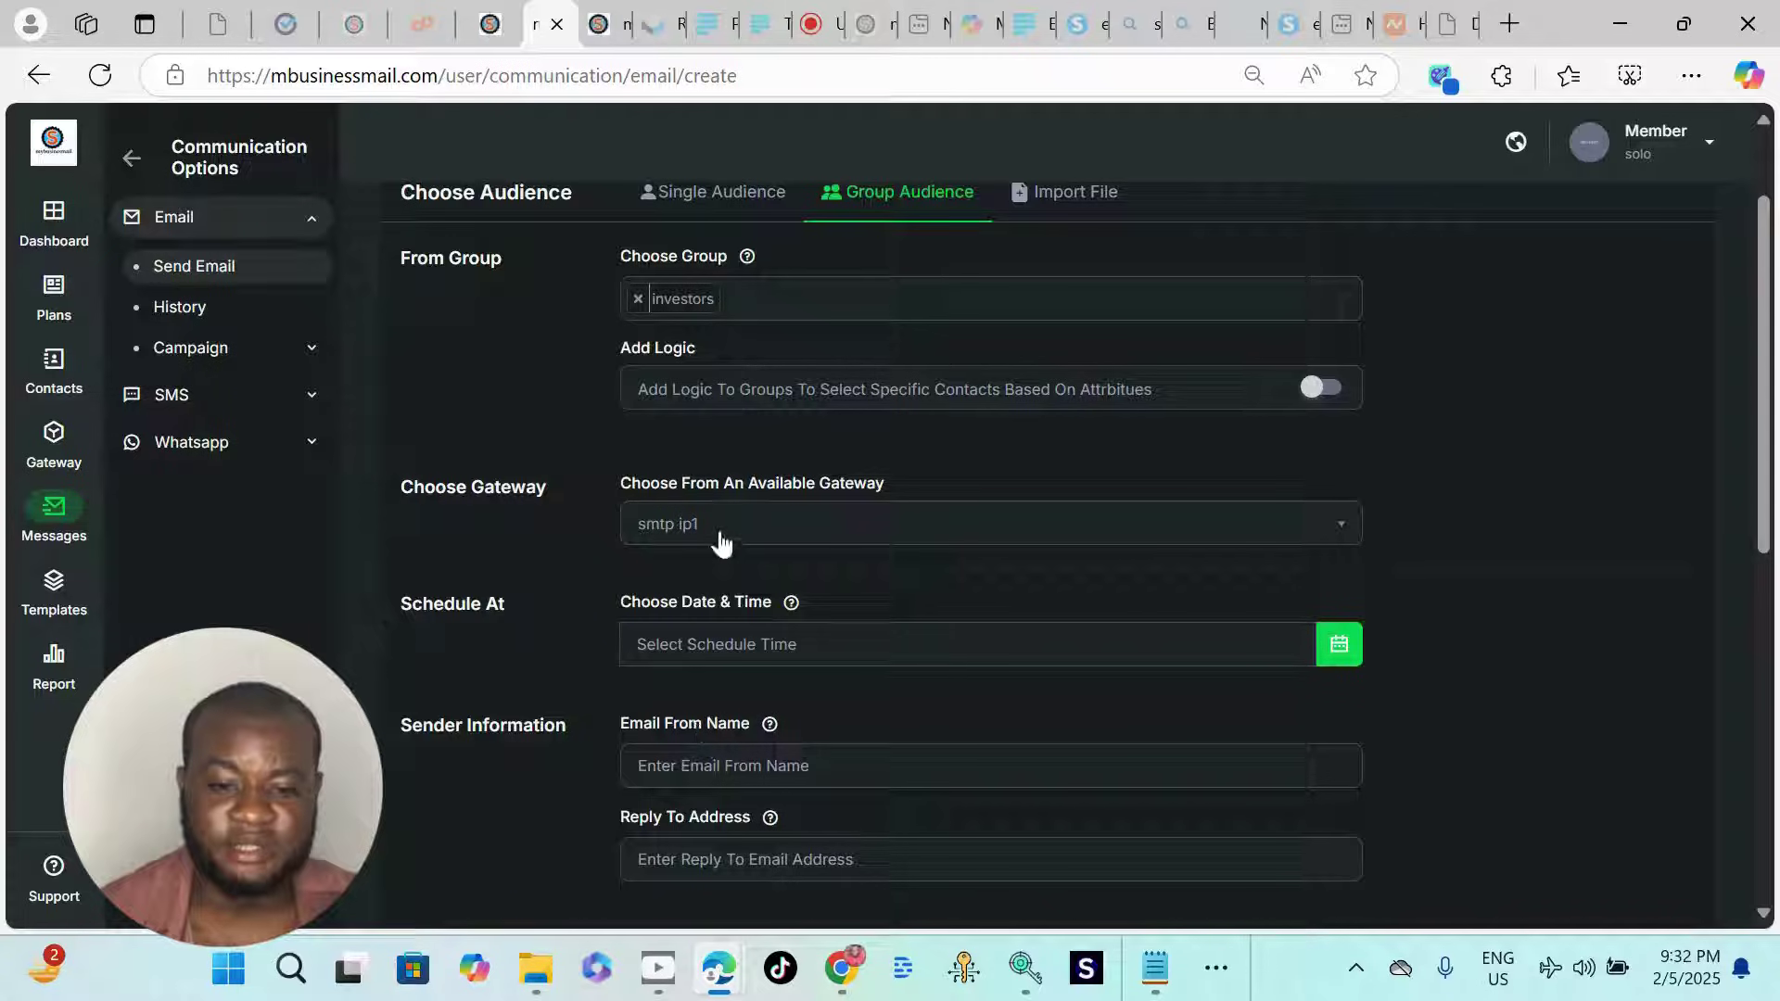
# Step: Enter "ceo" as the Email From Name in the sender information
pyautogui.scroll(-2, 729, 538)
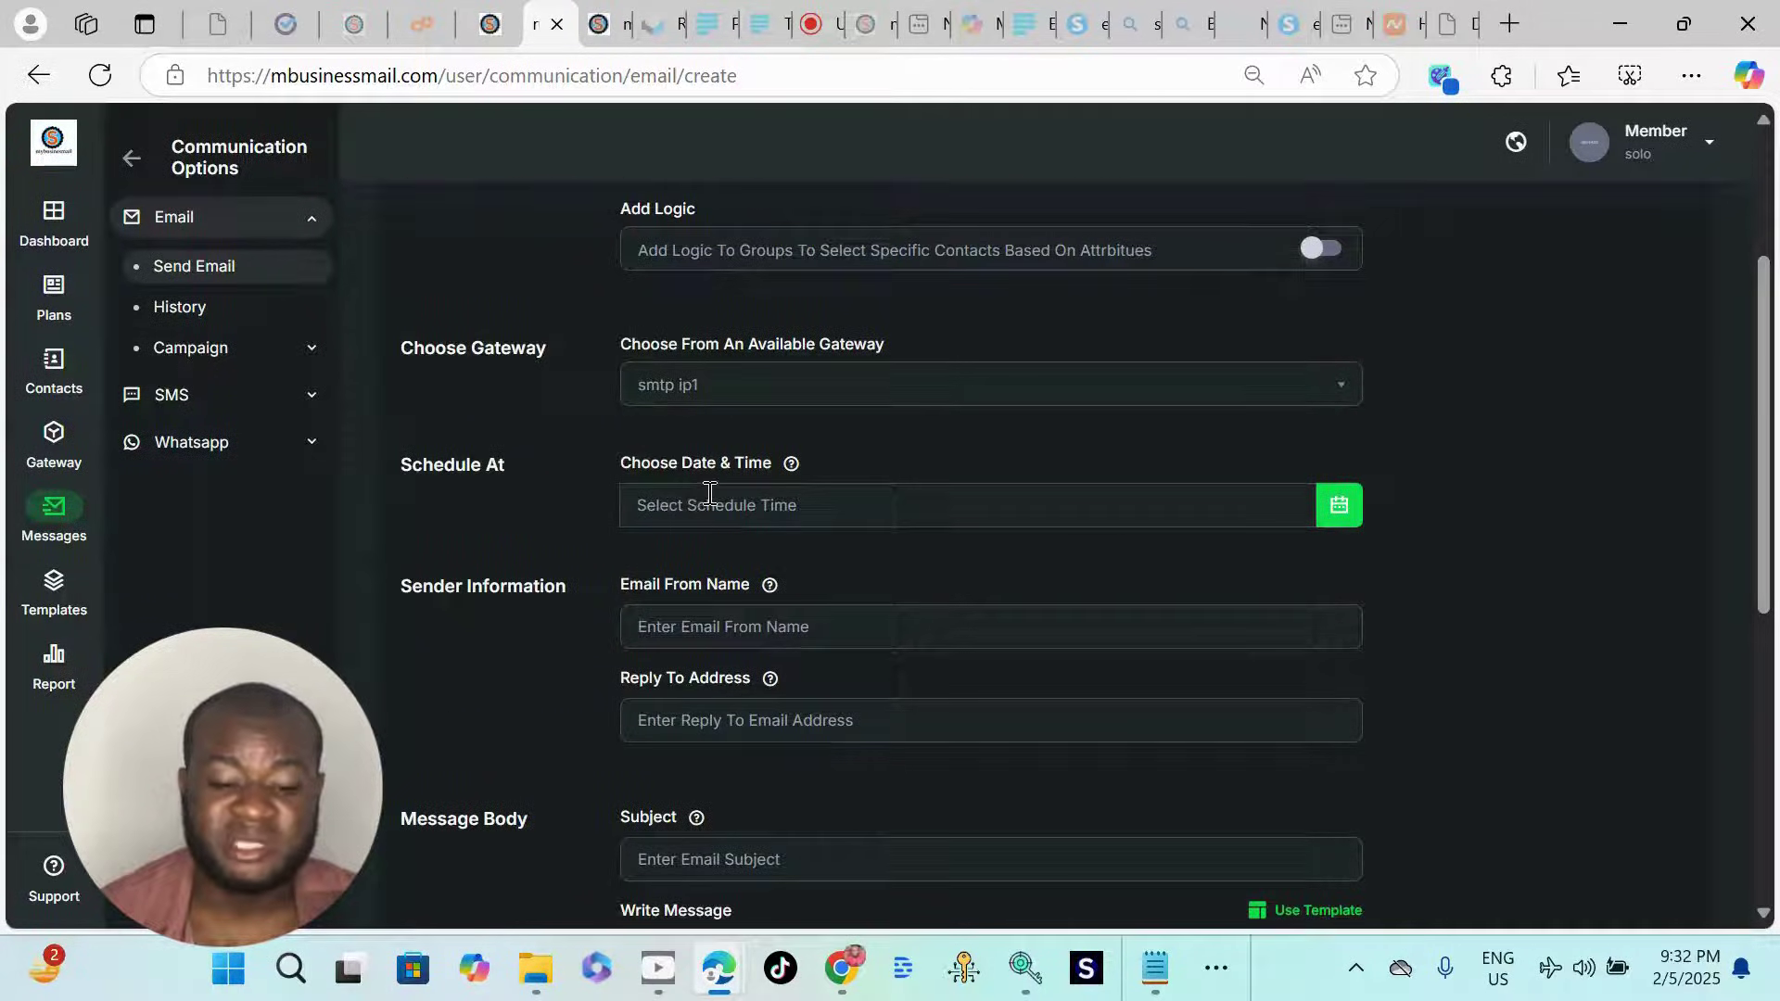
pyautogui.scroll(-2, 710, 493)
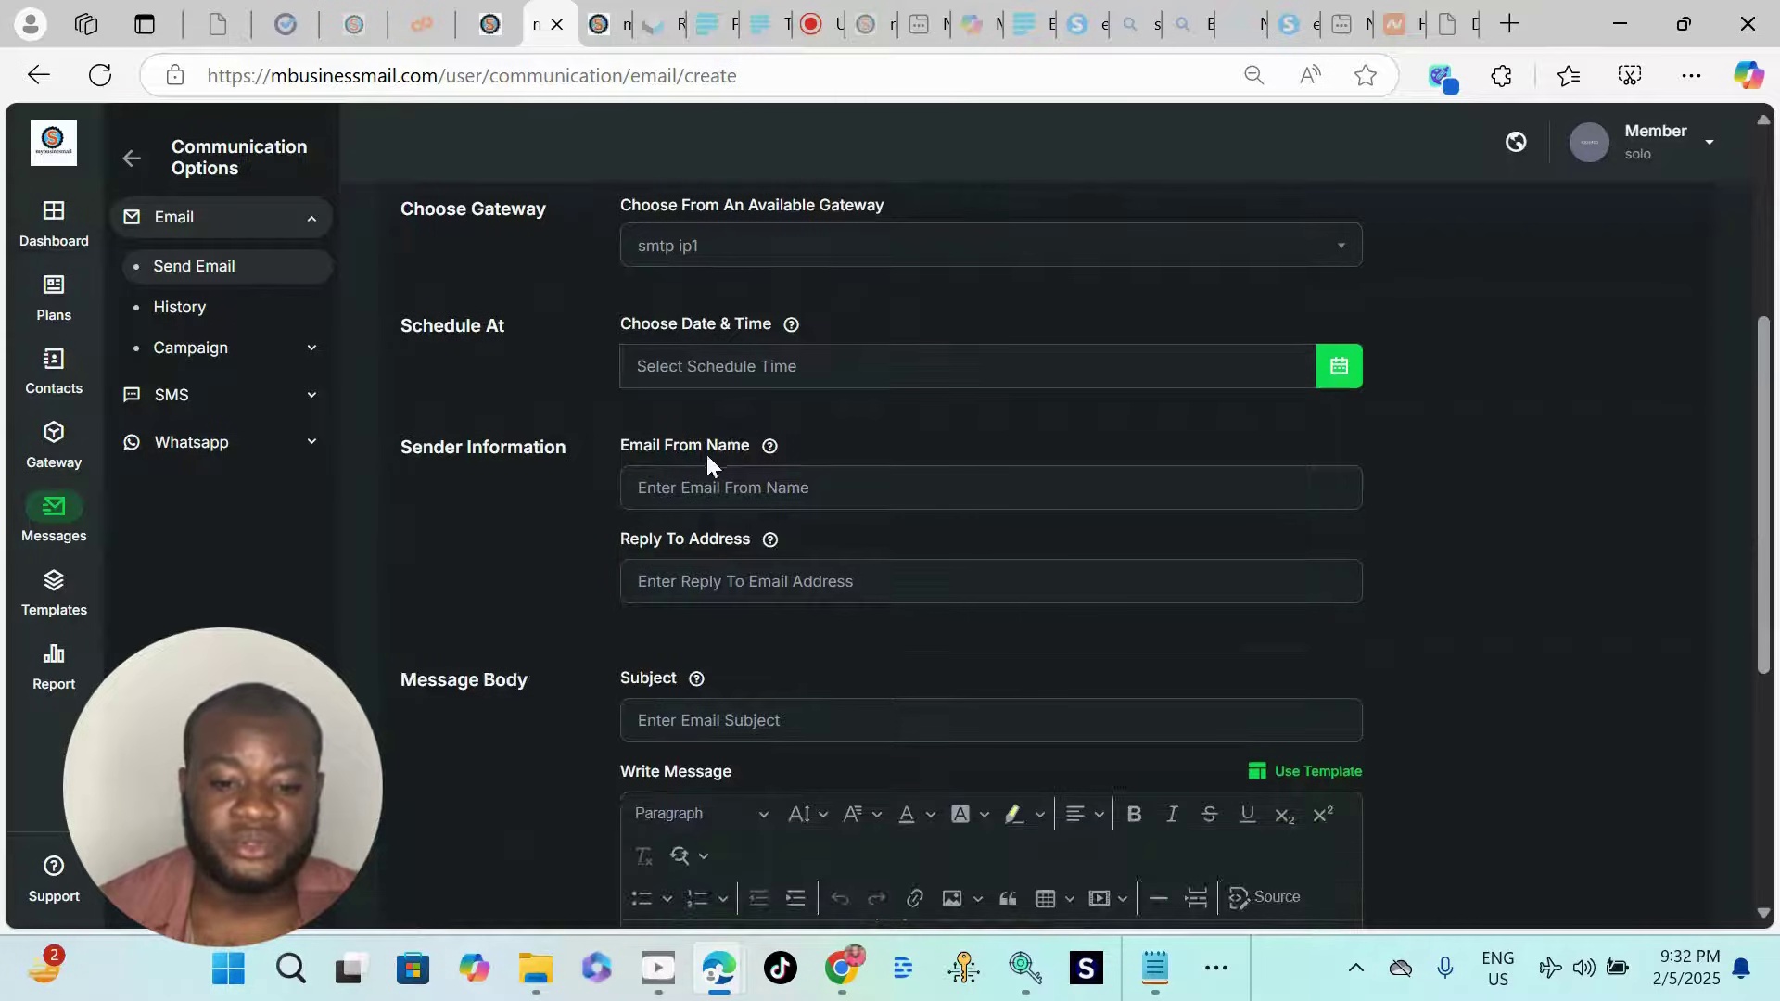
pyautogui.click(693, 490)
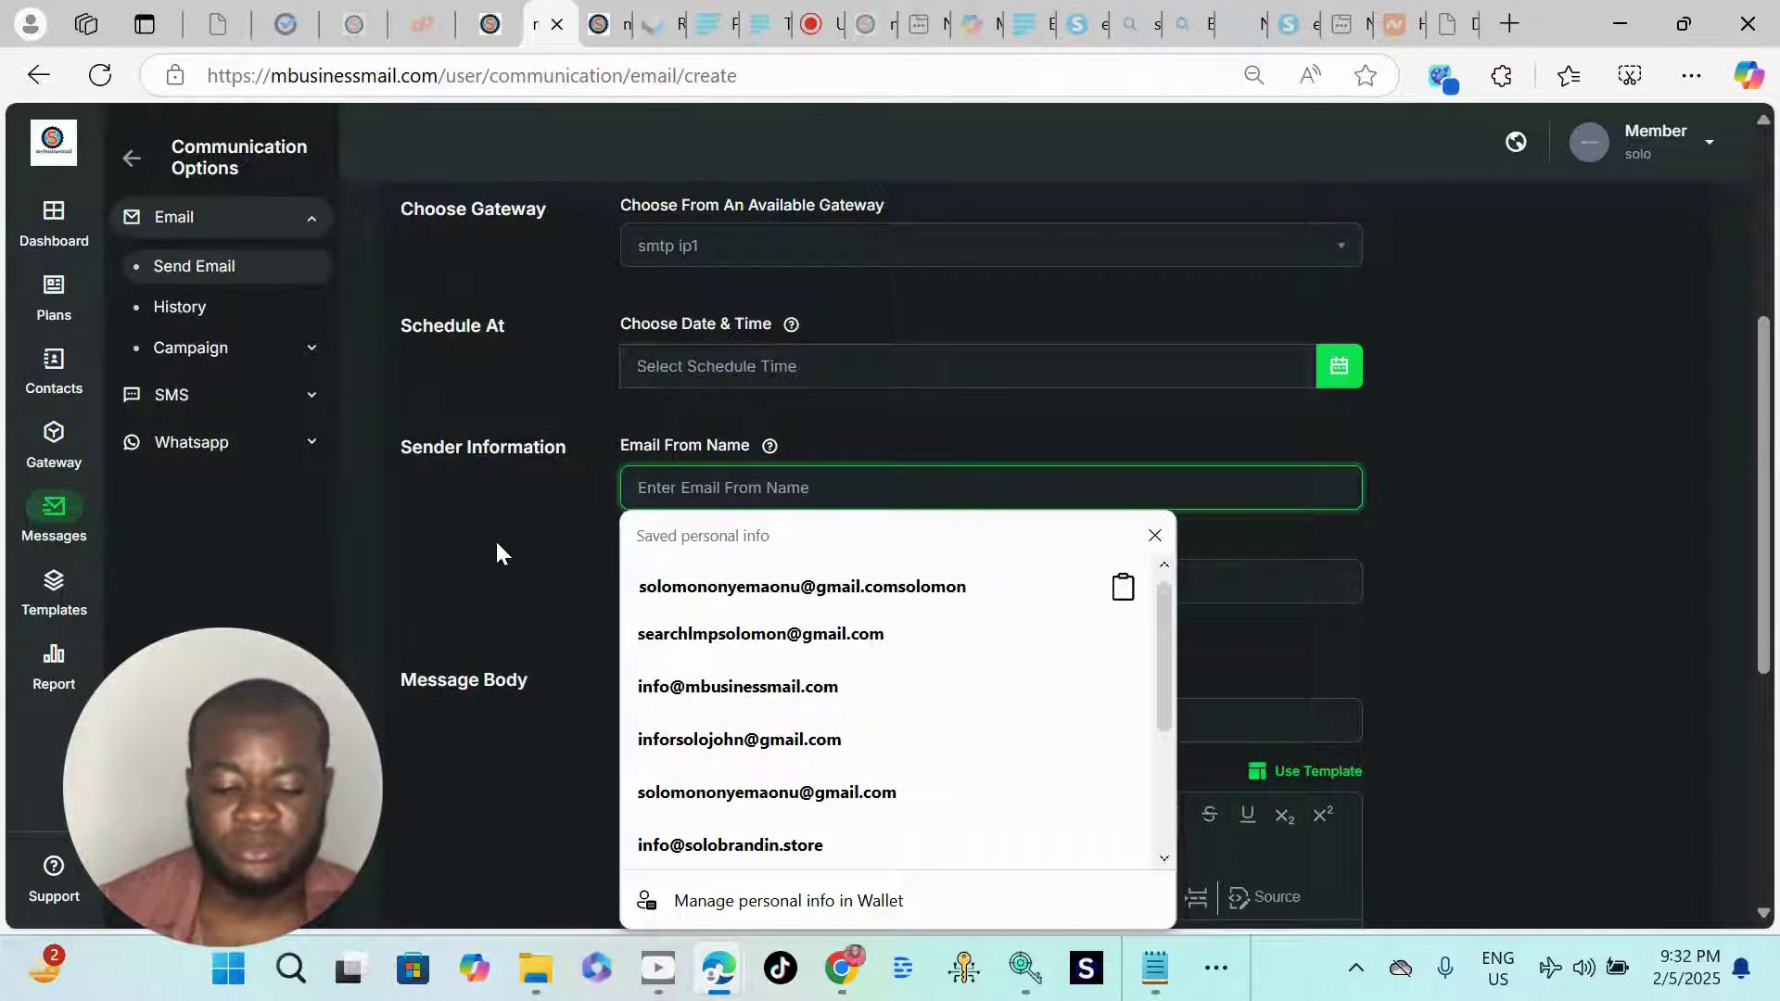
pyautogui.write('ceo')
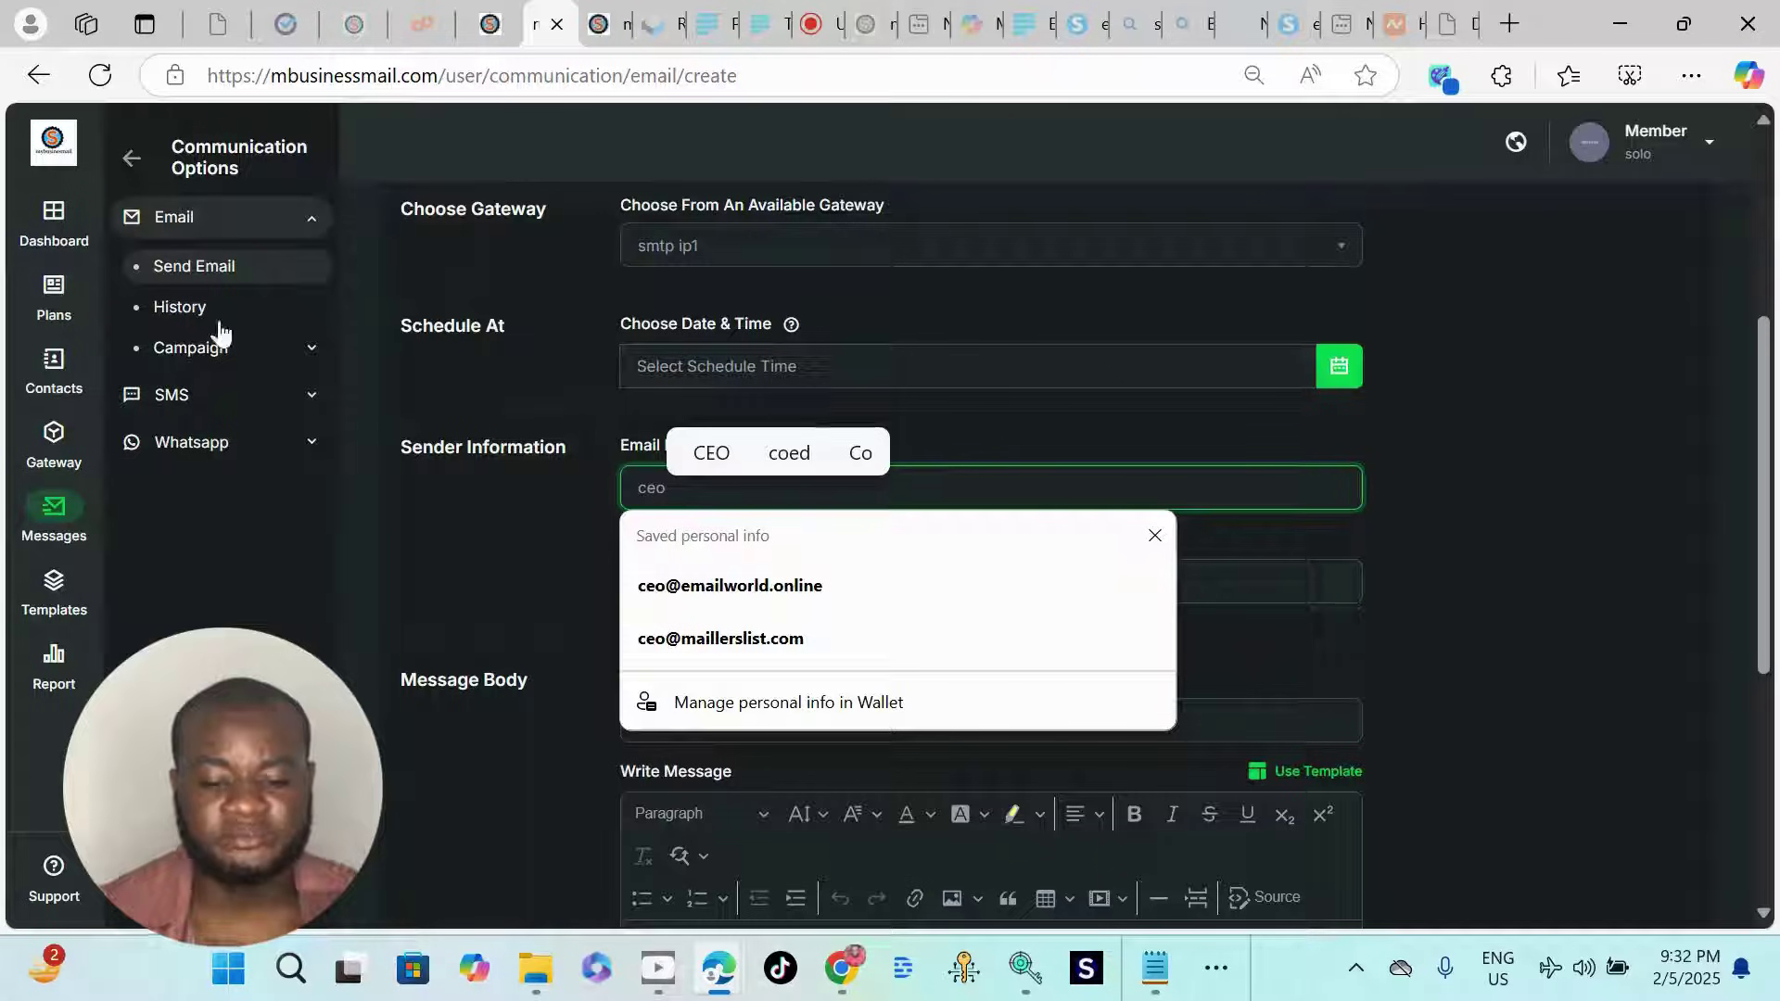
# Step: Set the Email From Name to CEO and fill in the reply-to email address
pyautogui.click(712, 454)
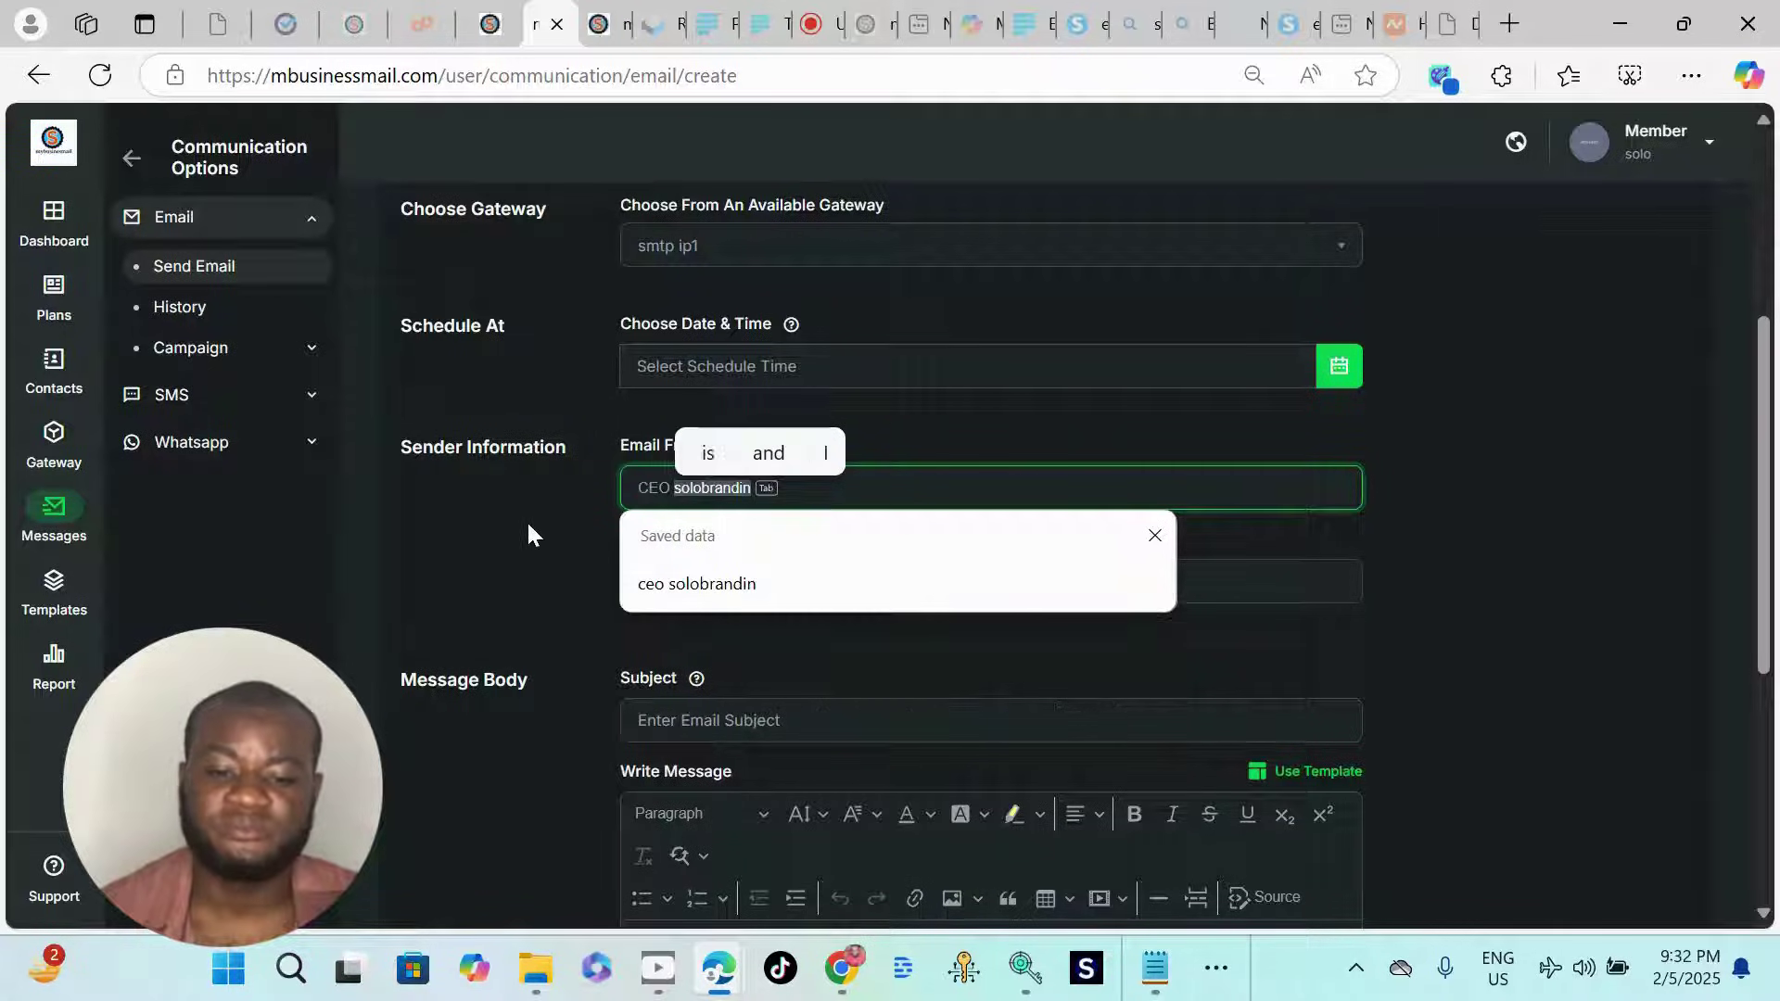
pyautogui.click(513, 542)
pyautogui.scroll(-1, 506, 551)
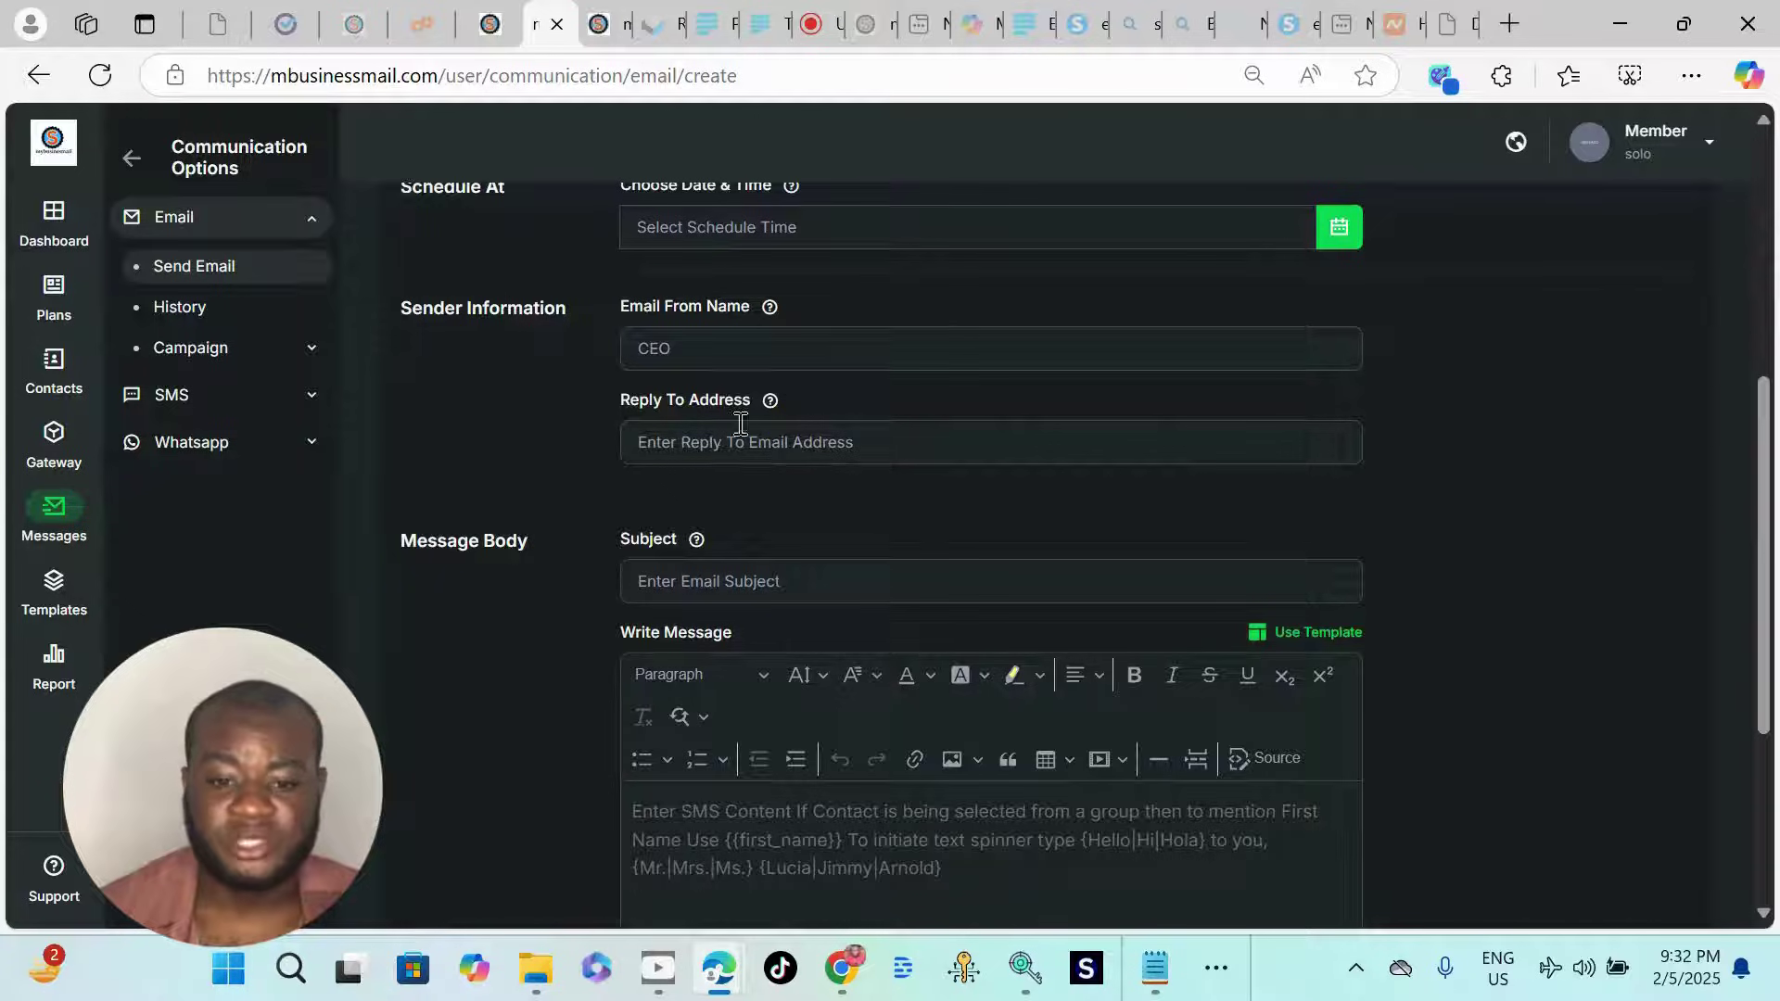
pyautogui.moveTo(771, 401)
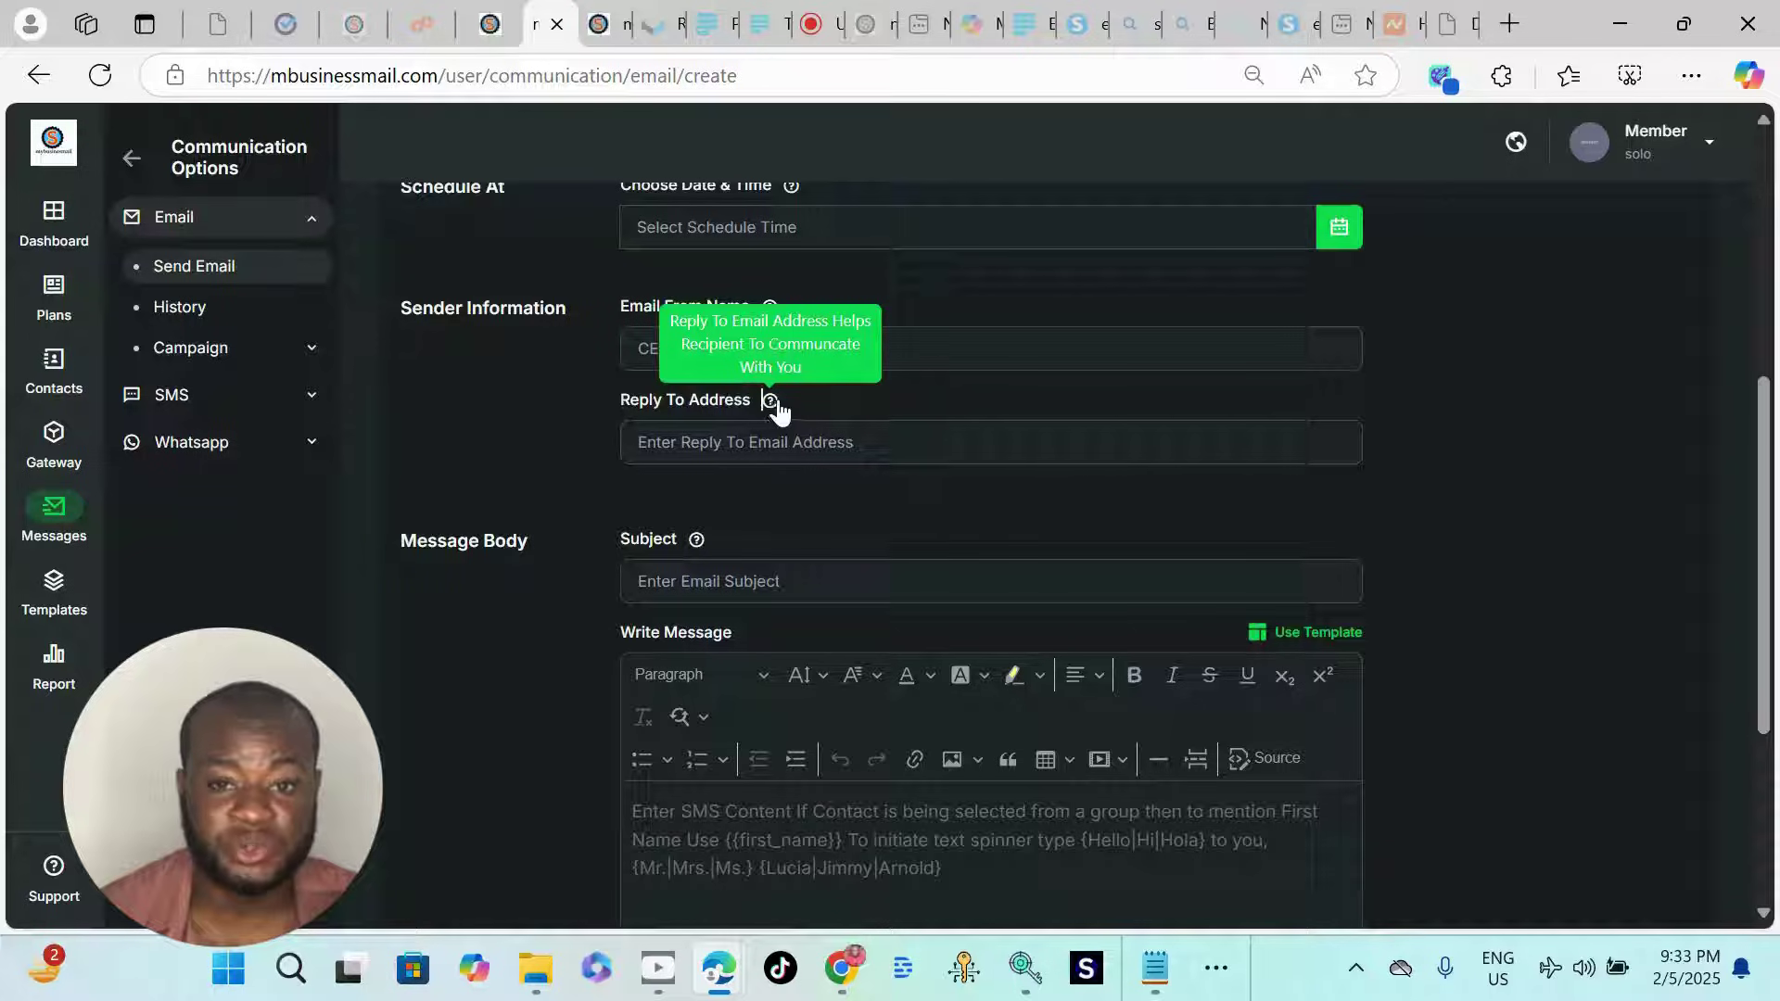
pyautogui.click(773, 404)
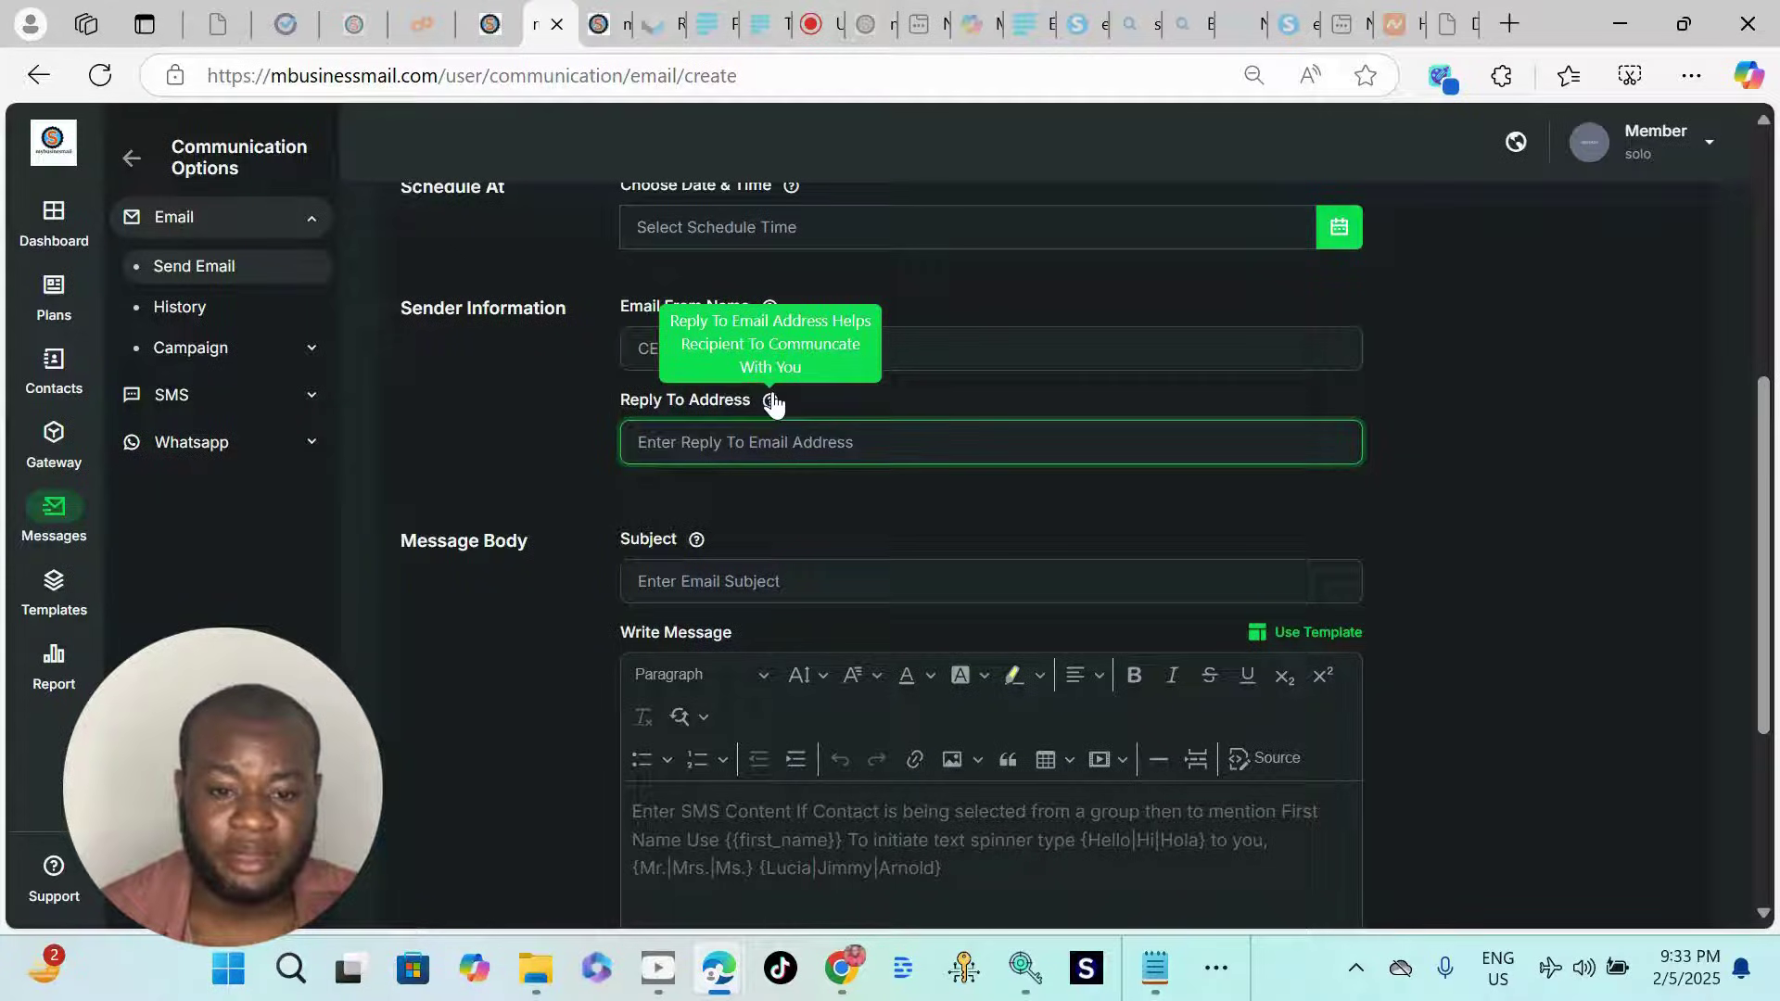
pyautogui.click(734, 442)
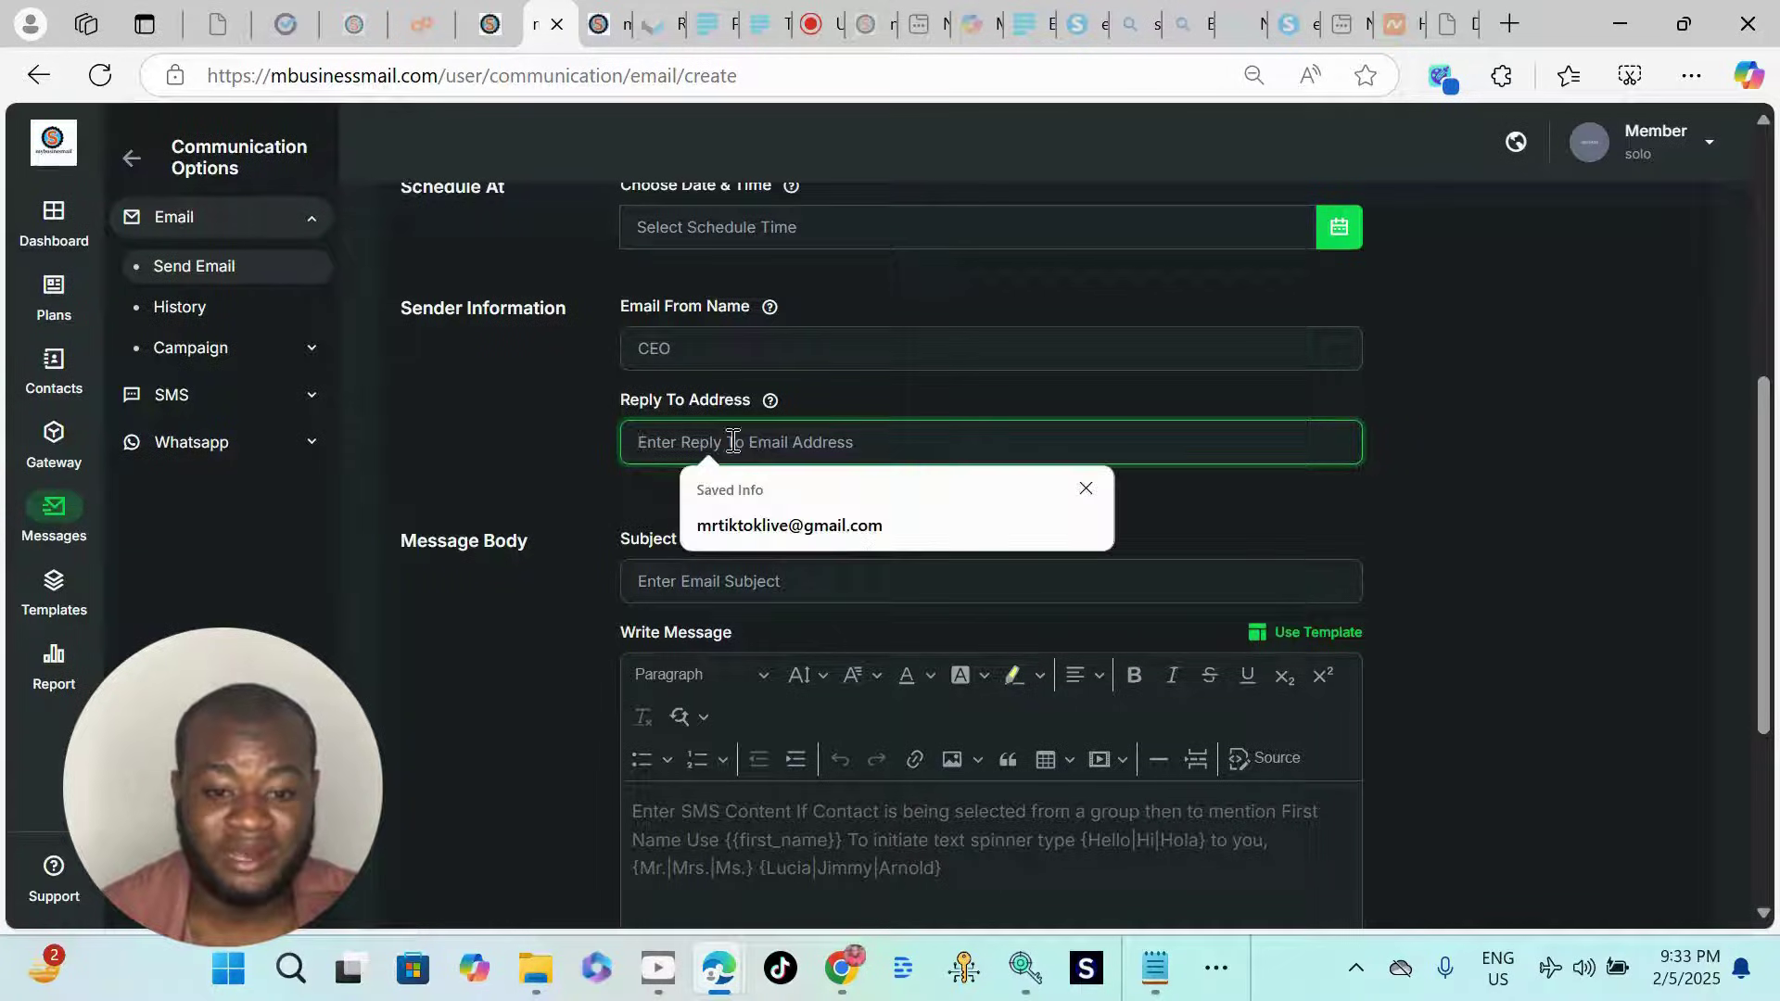
pyautogui.click(762, 518)
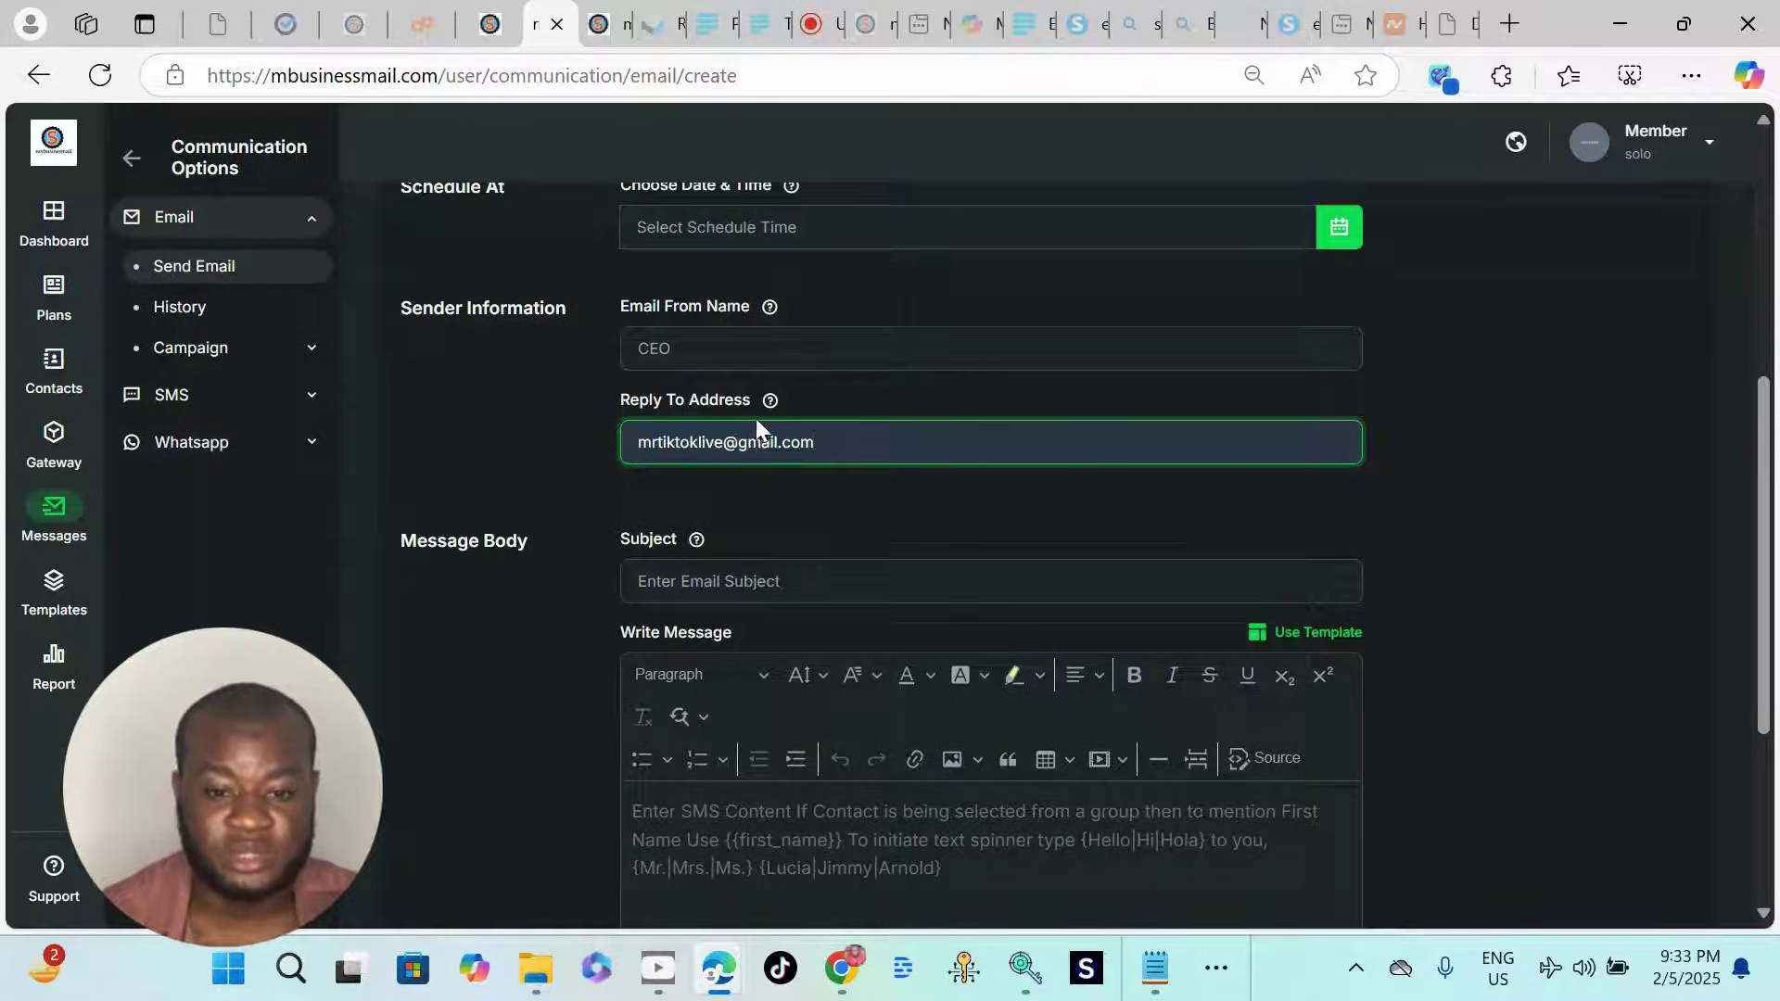
# Step: Enter "hey am here" as the email subject
pyautogui.scroll(-3, 742, 448)
pyautogui.scroll(2, 747, 452)
pyautogui.click(740, 449)
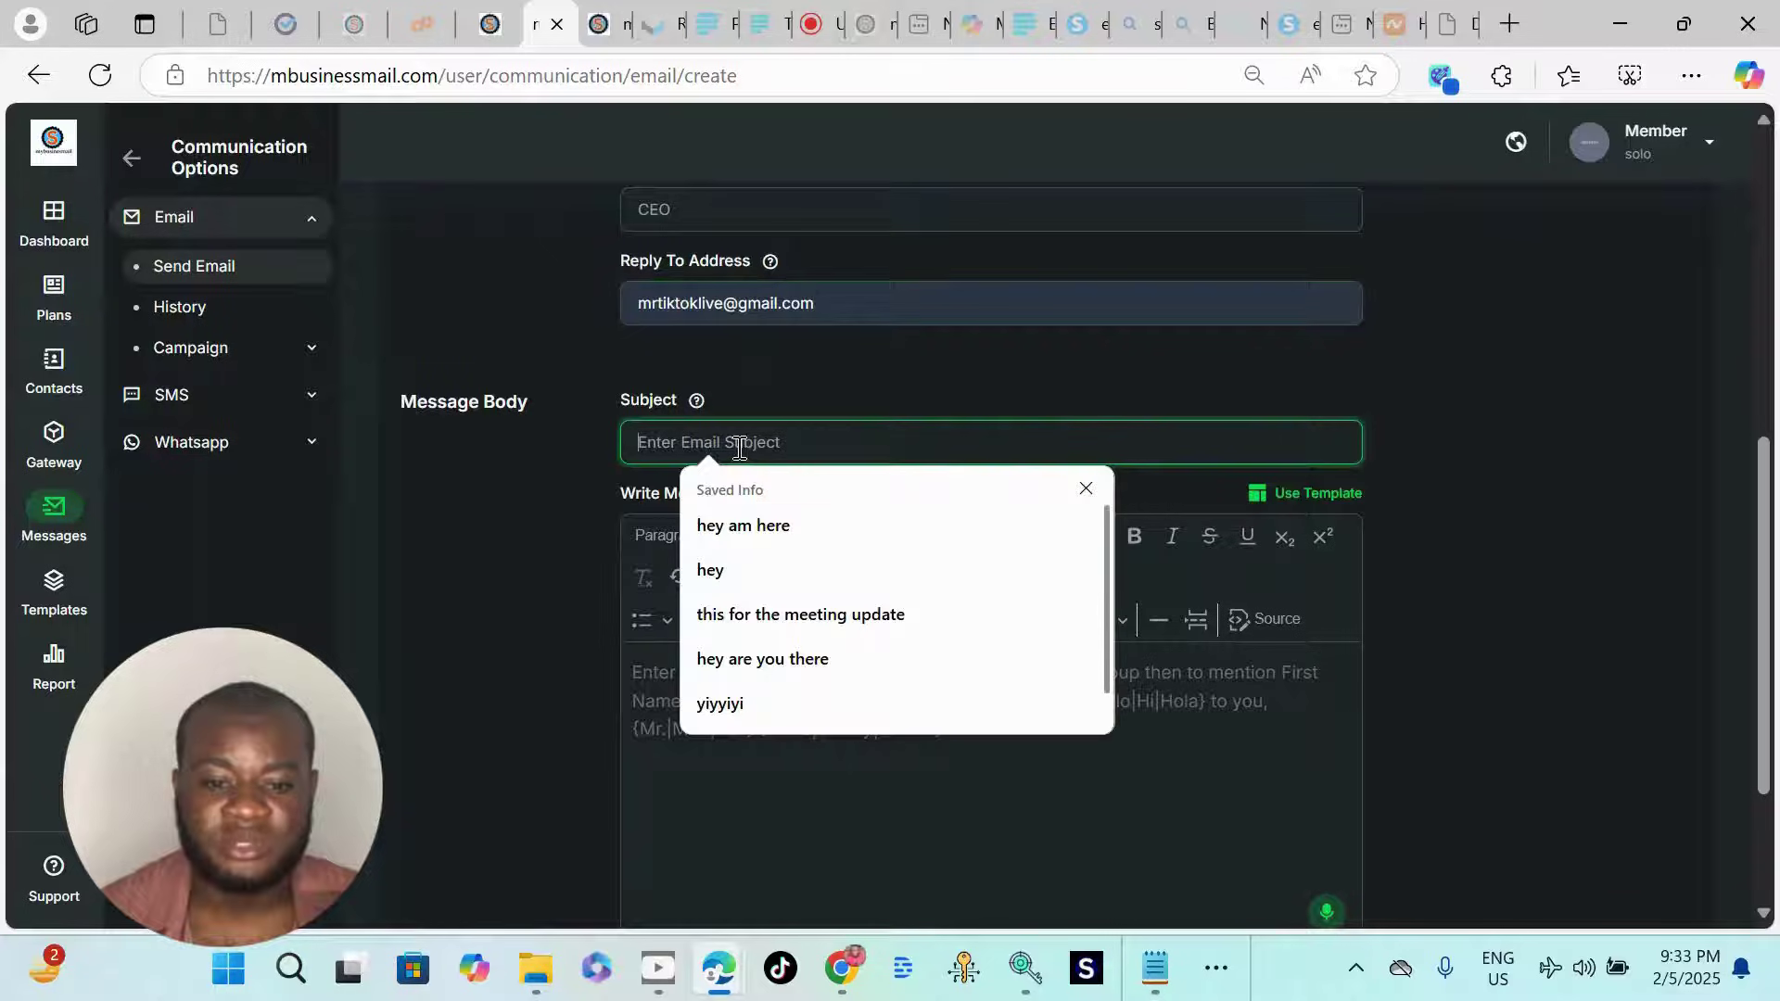
pyautogui.click(760, 526)
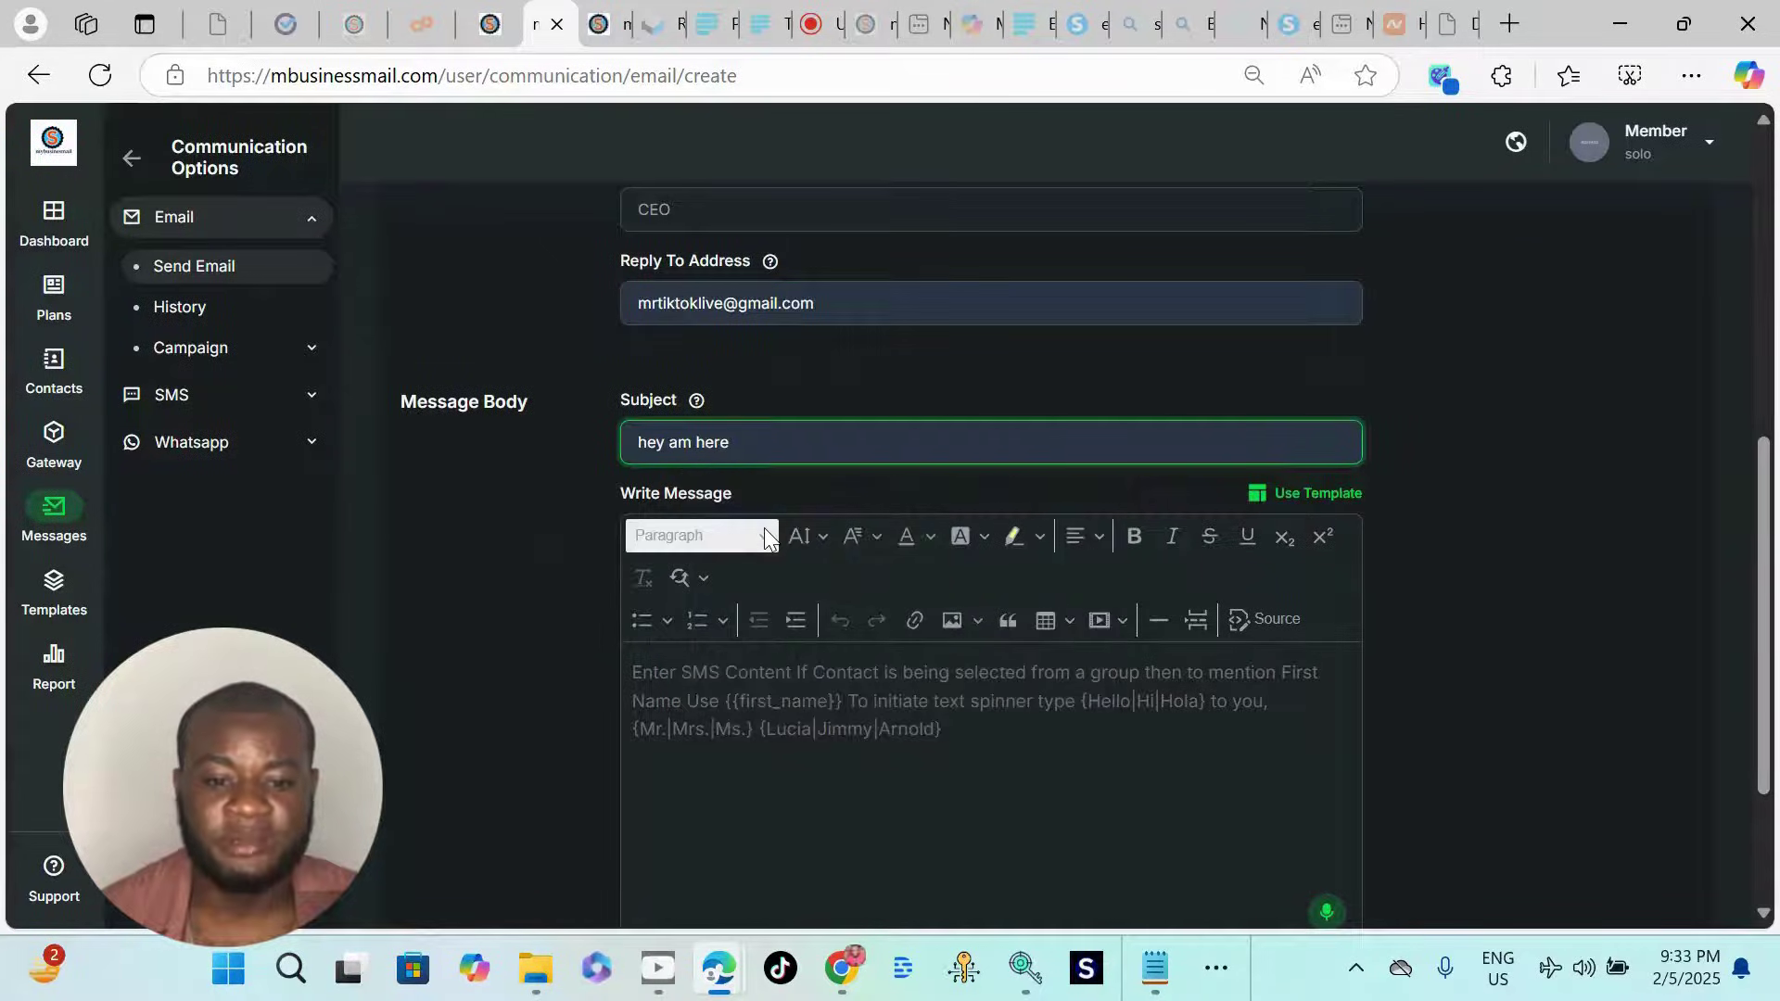
# Step: Write "hello am just checking" as the message body
pyautogui.scroll(-2, 723, 442)
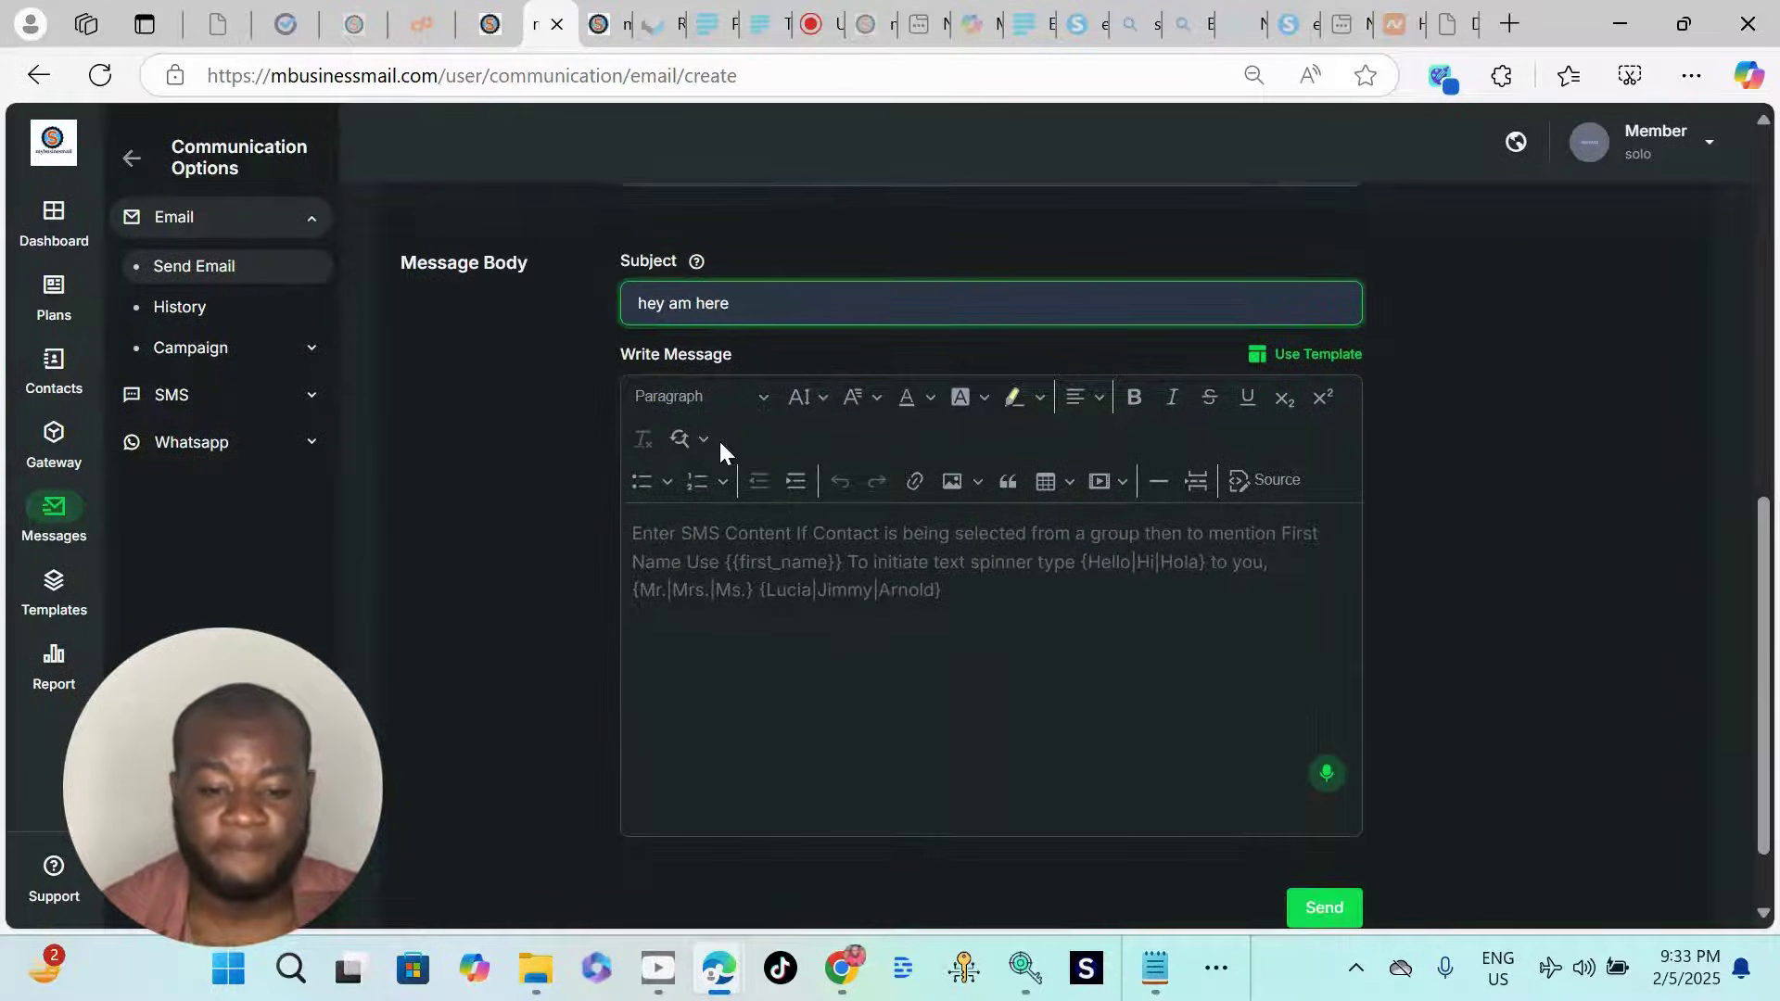
pyautogui.click(814, 546)
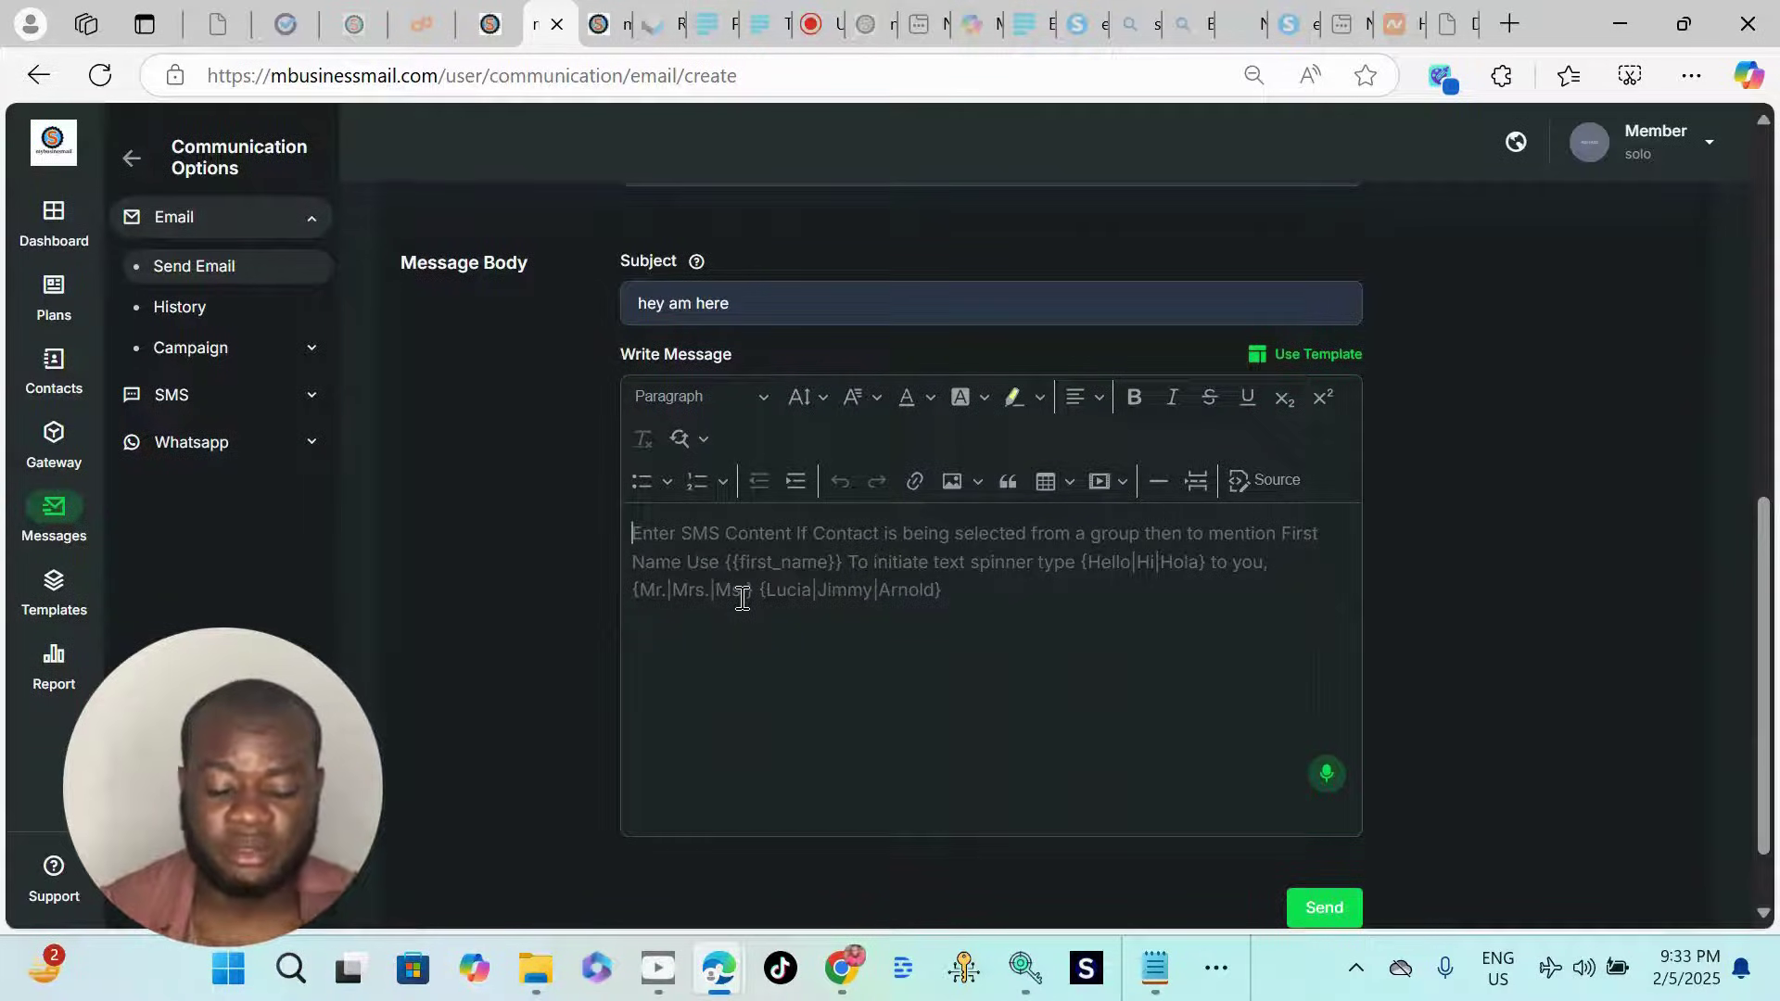
pyautogui.write('hello ')
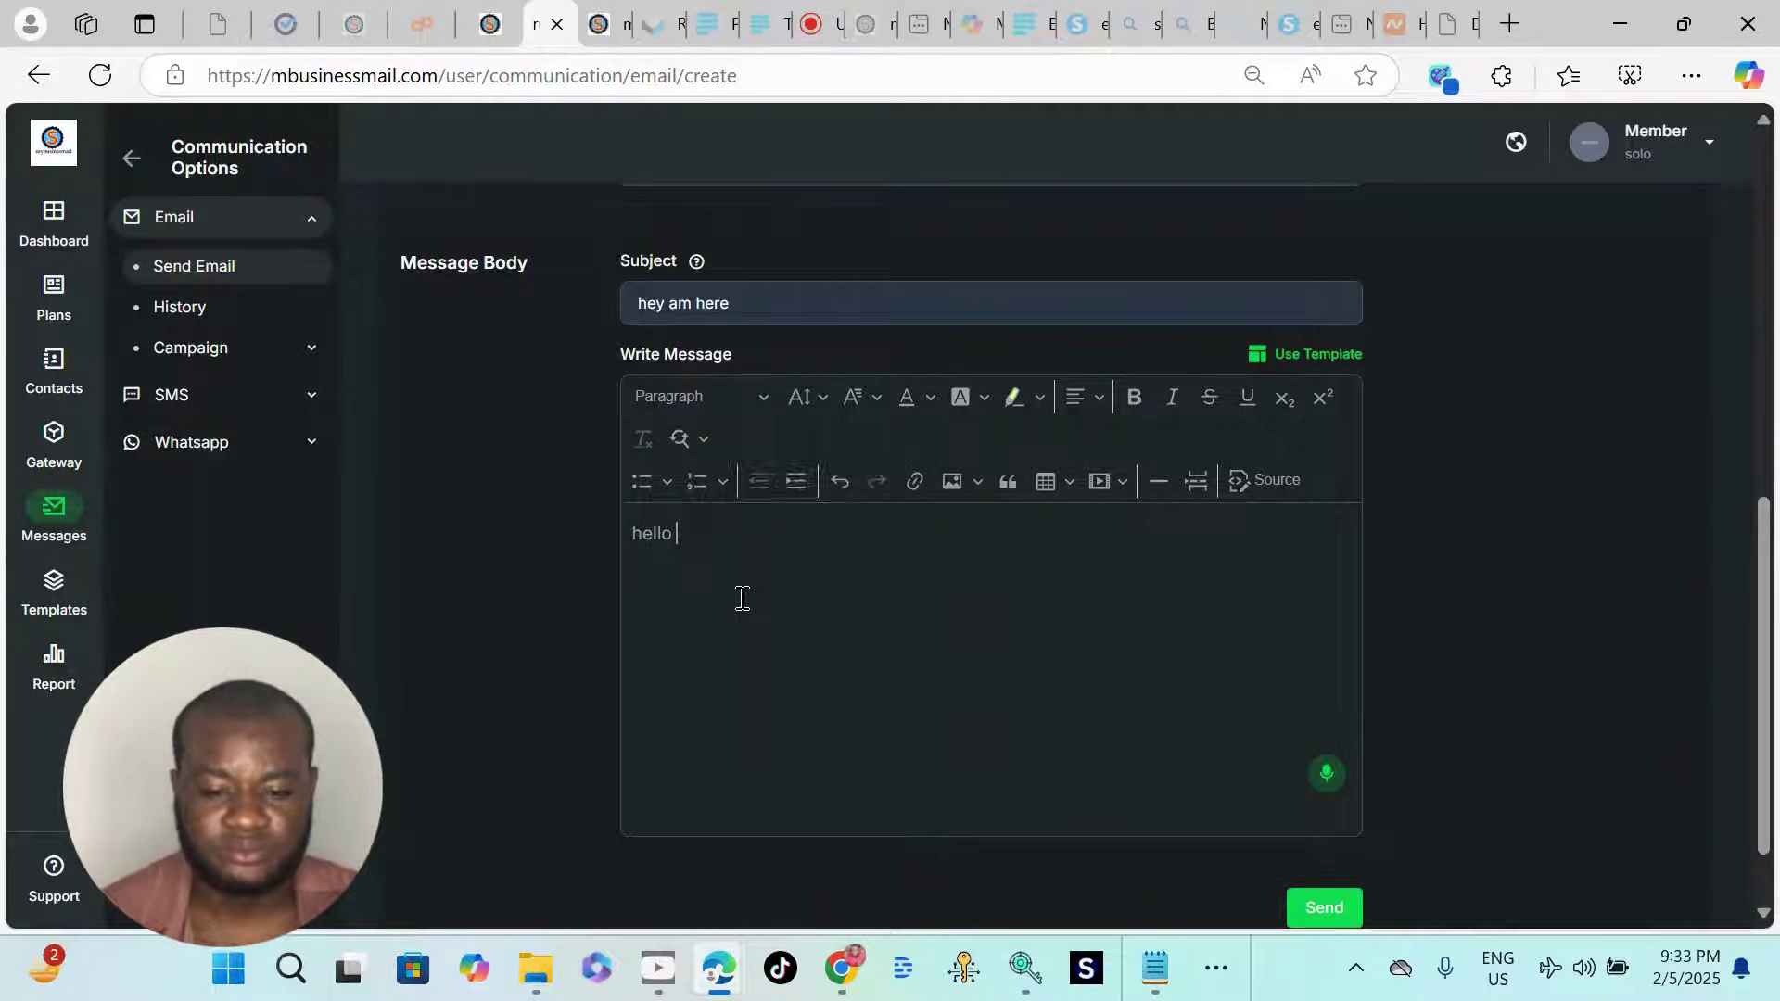
pyautogui.write('am just')
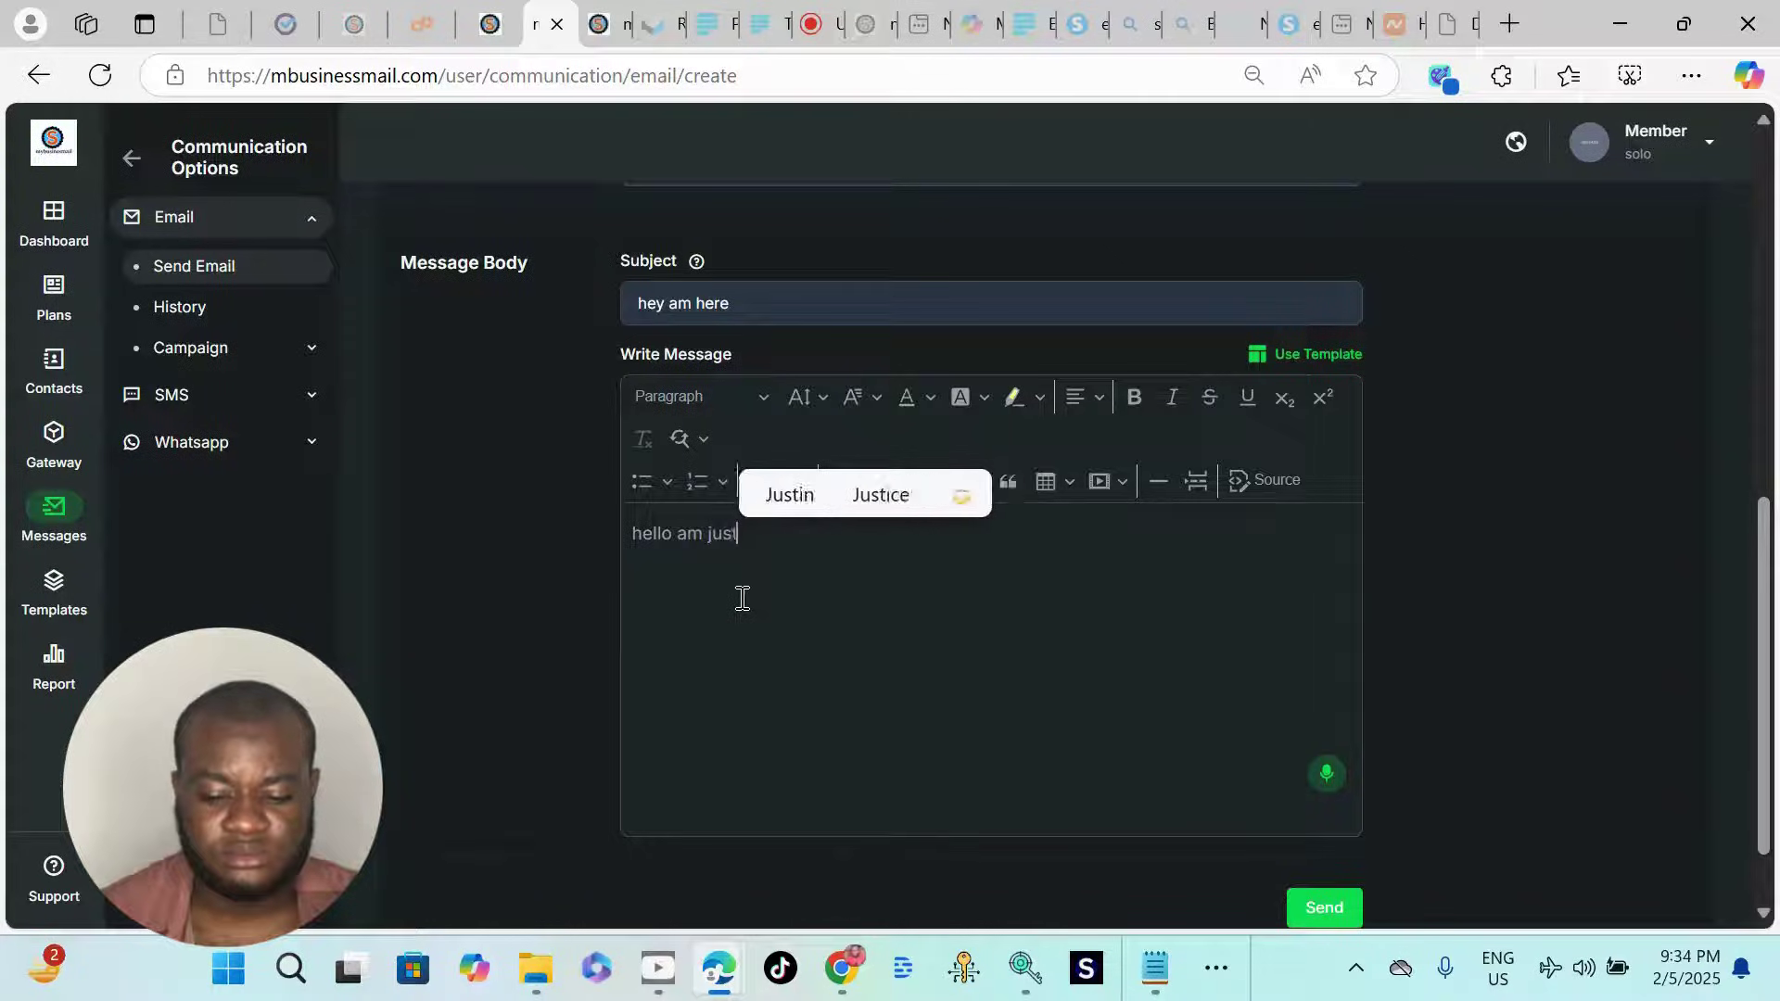
pyautogui.write(' checking')
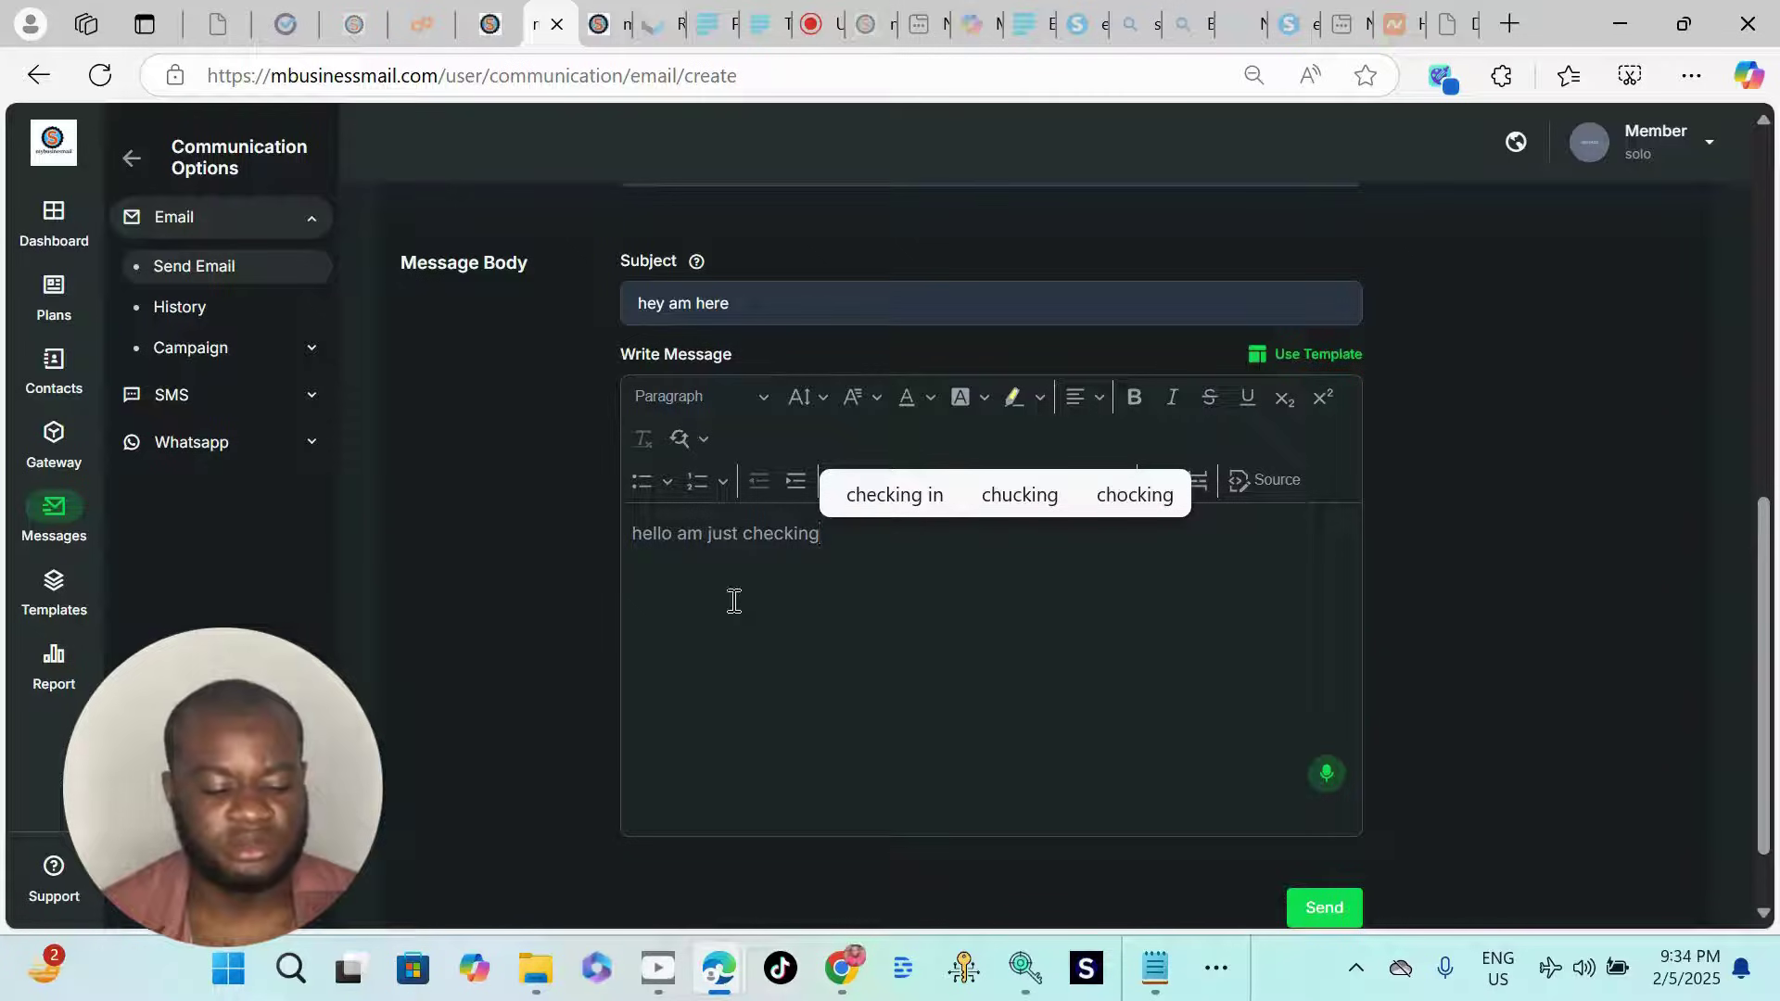
pyautogui.click(528, 648)
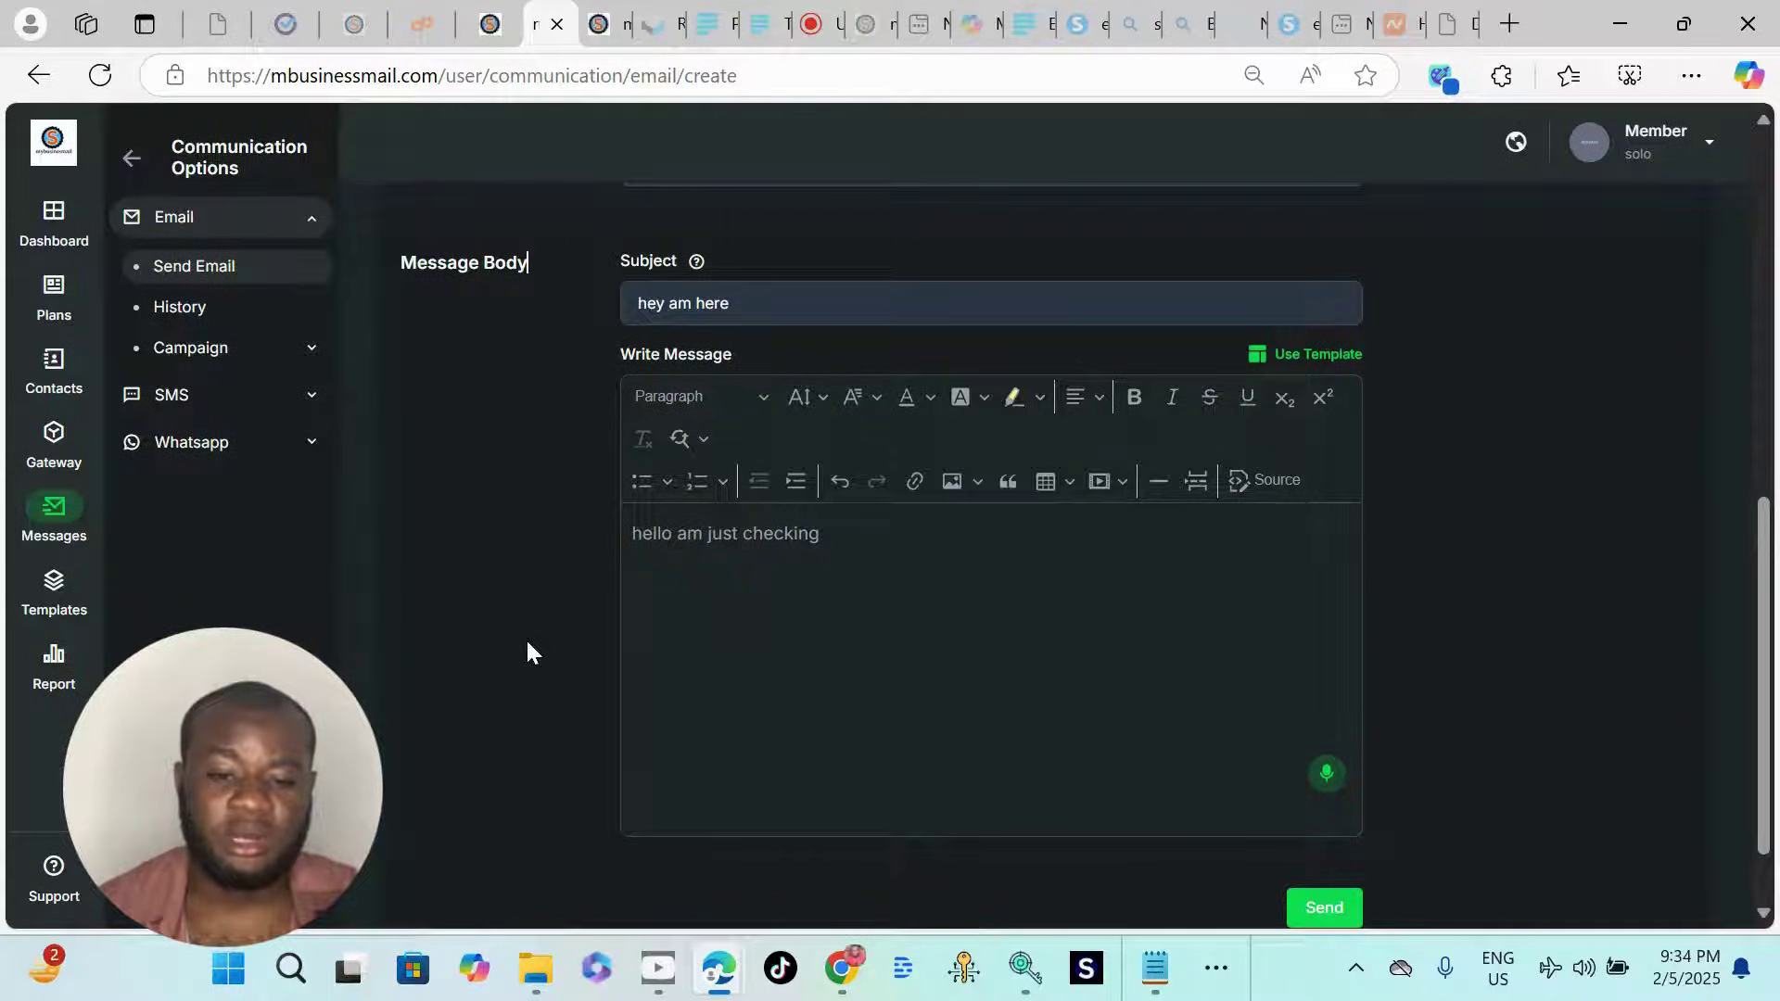
# Step: Inspect the HTML source of the message, including its opening and closing paragraph tags, and return to the formatted view
pyautogui.click(1276, 480)
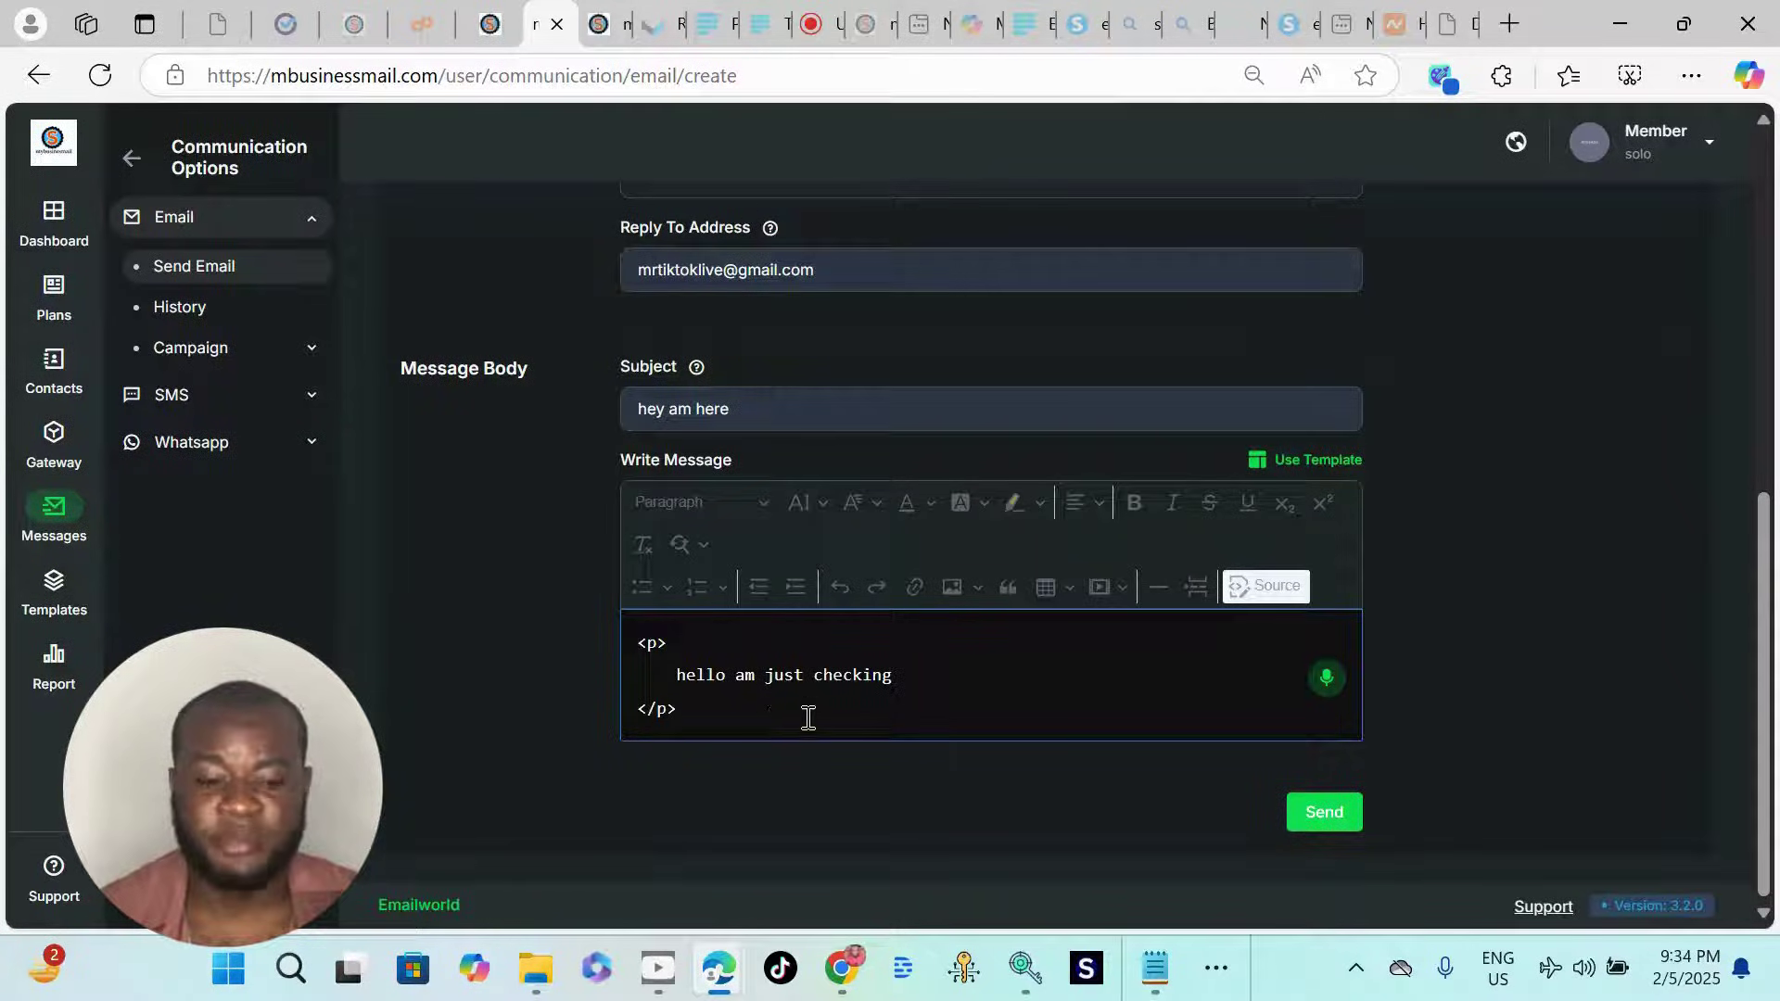
pyautogui.moveTo(667, 642); pyautogui.dragTo(636, 642)
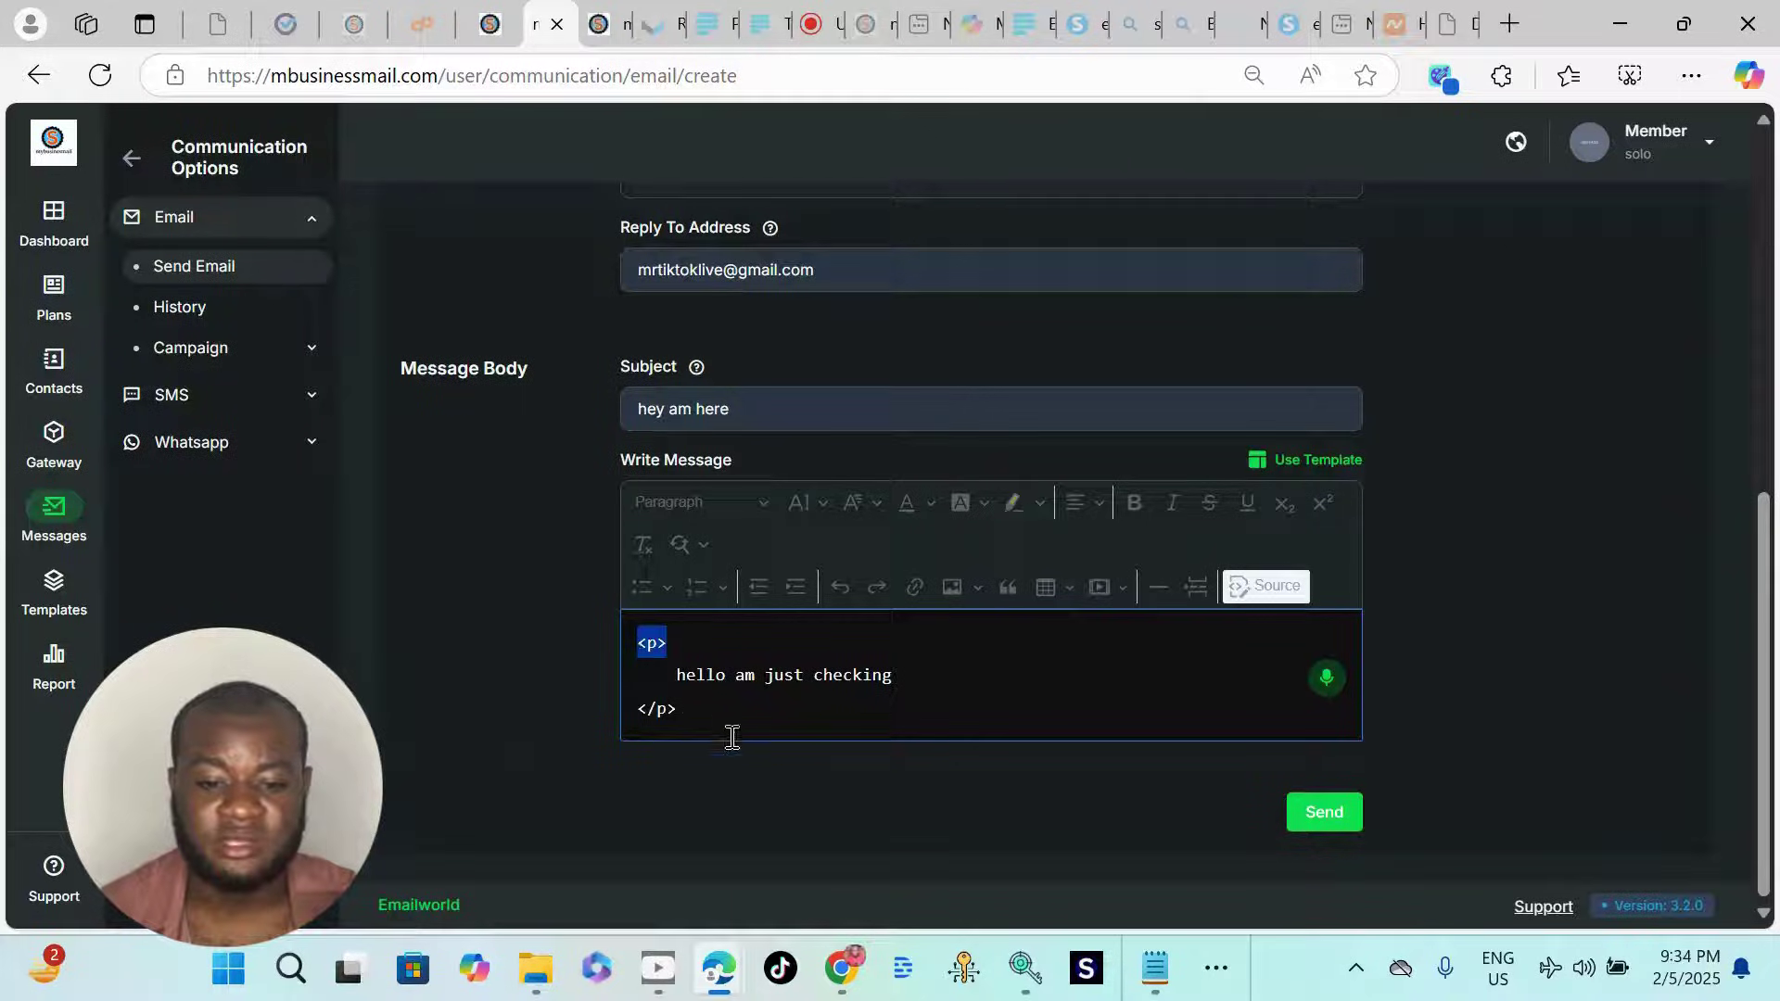
pyautogui.moveTo(706, 708); pyautogui.dragTo(636, 709)
pyautogui.click(660, 711)
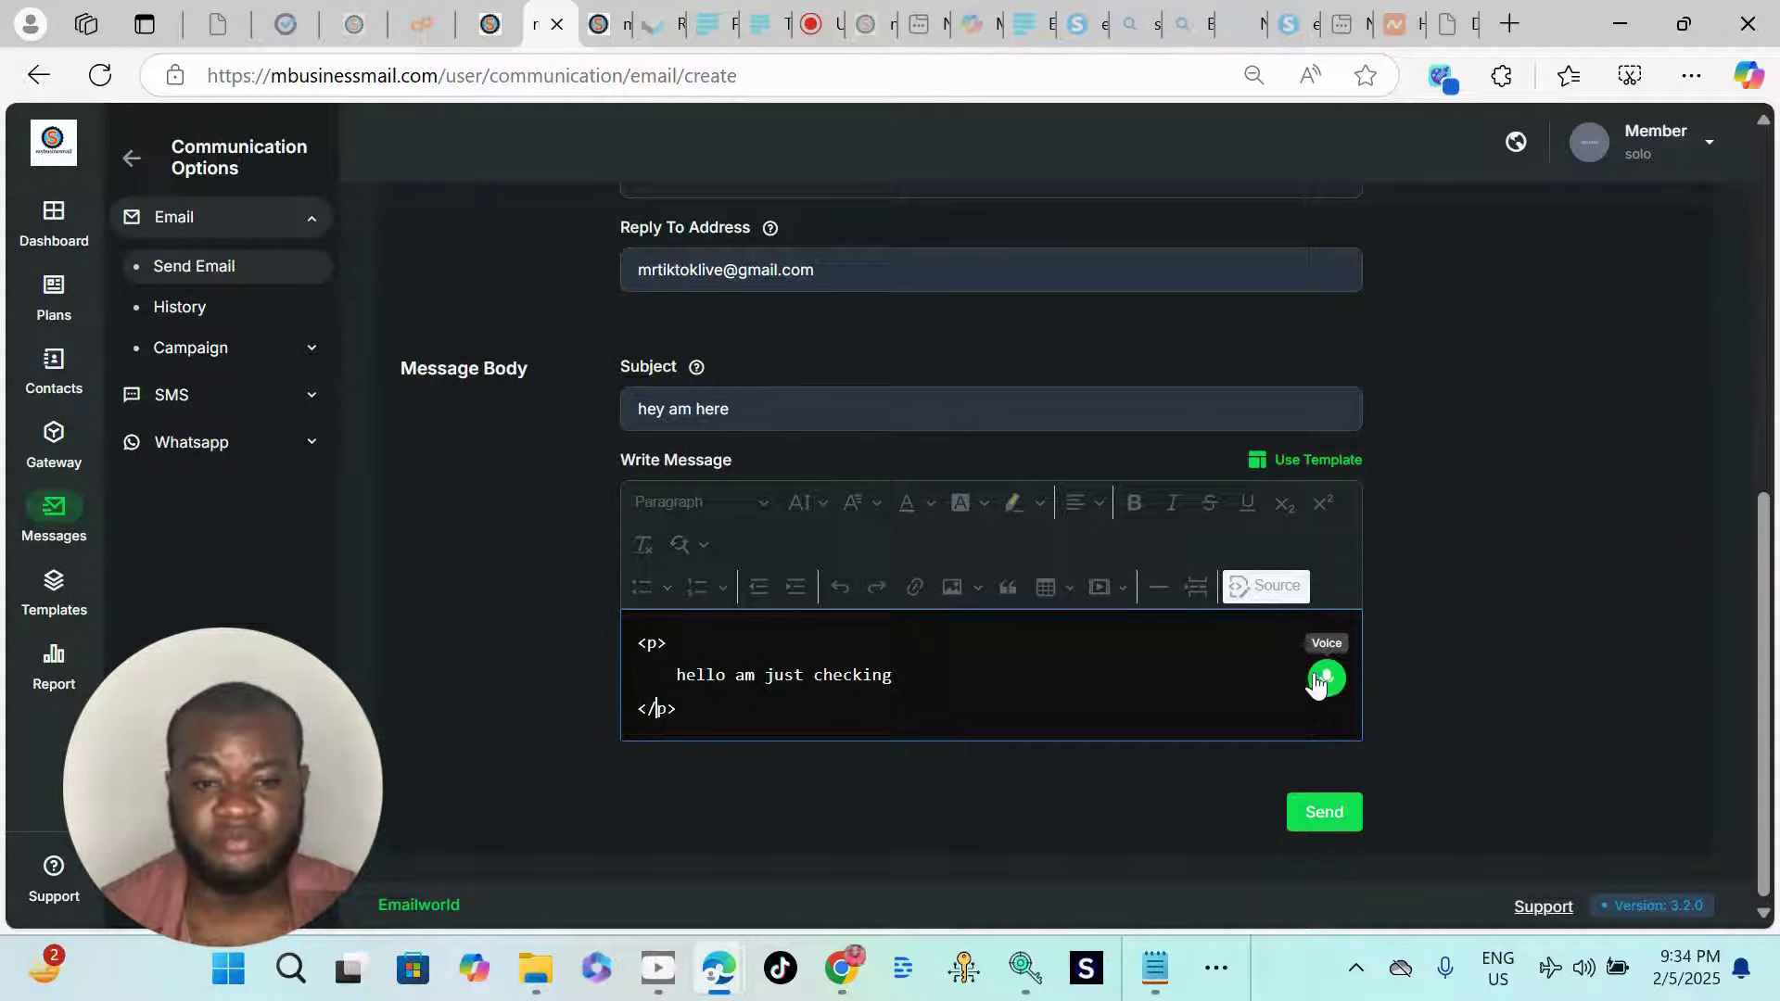
pyautogui.click(1268, 587)
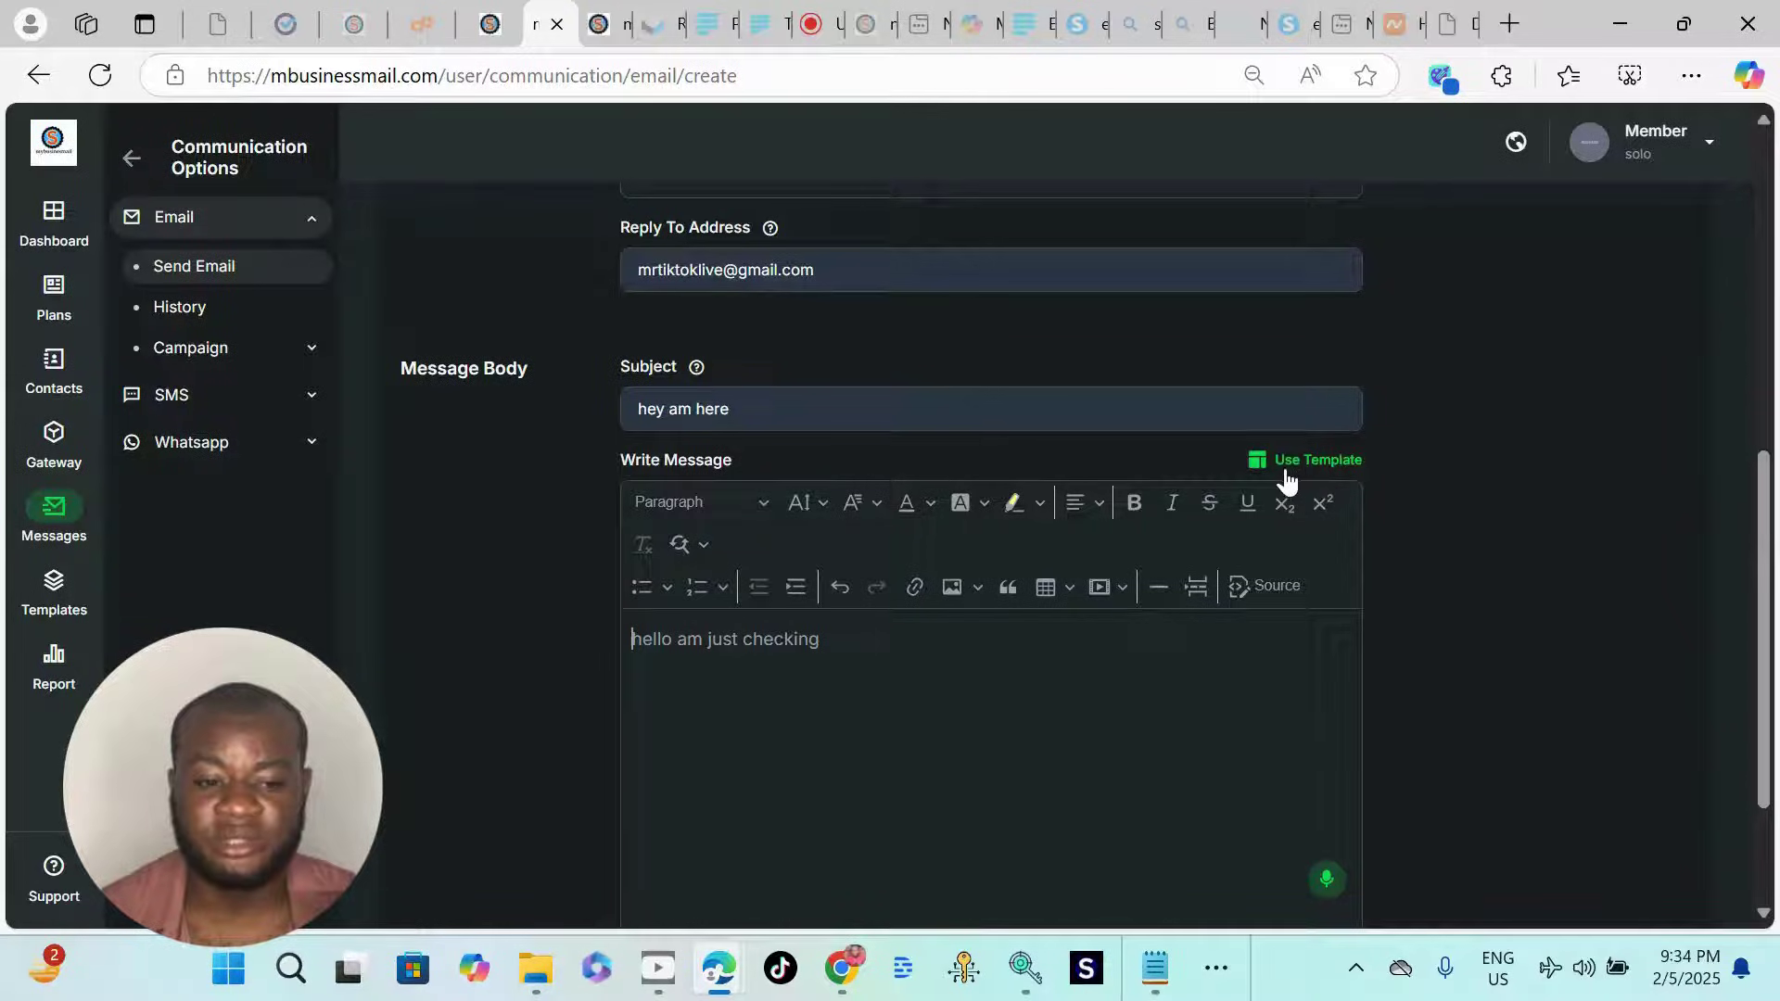
# Step: Review the message text and send the email to the investors group
pyautogui.scroll(-2, 1138, 541)
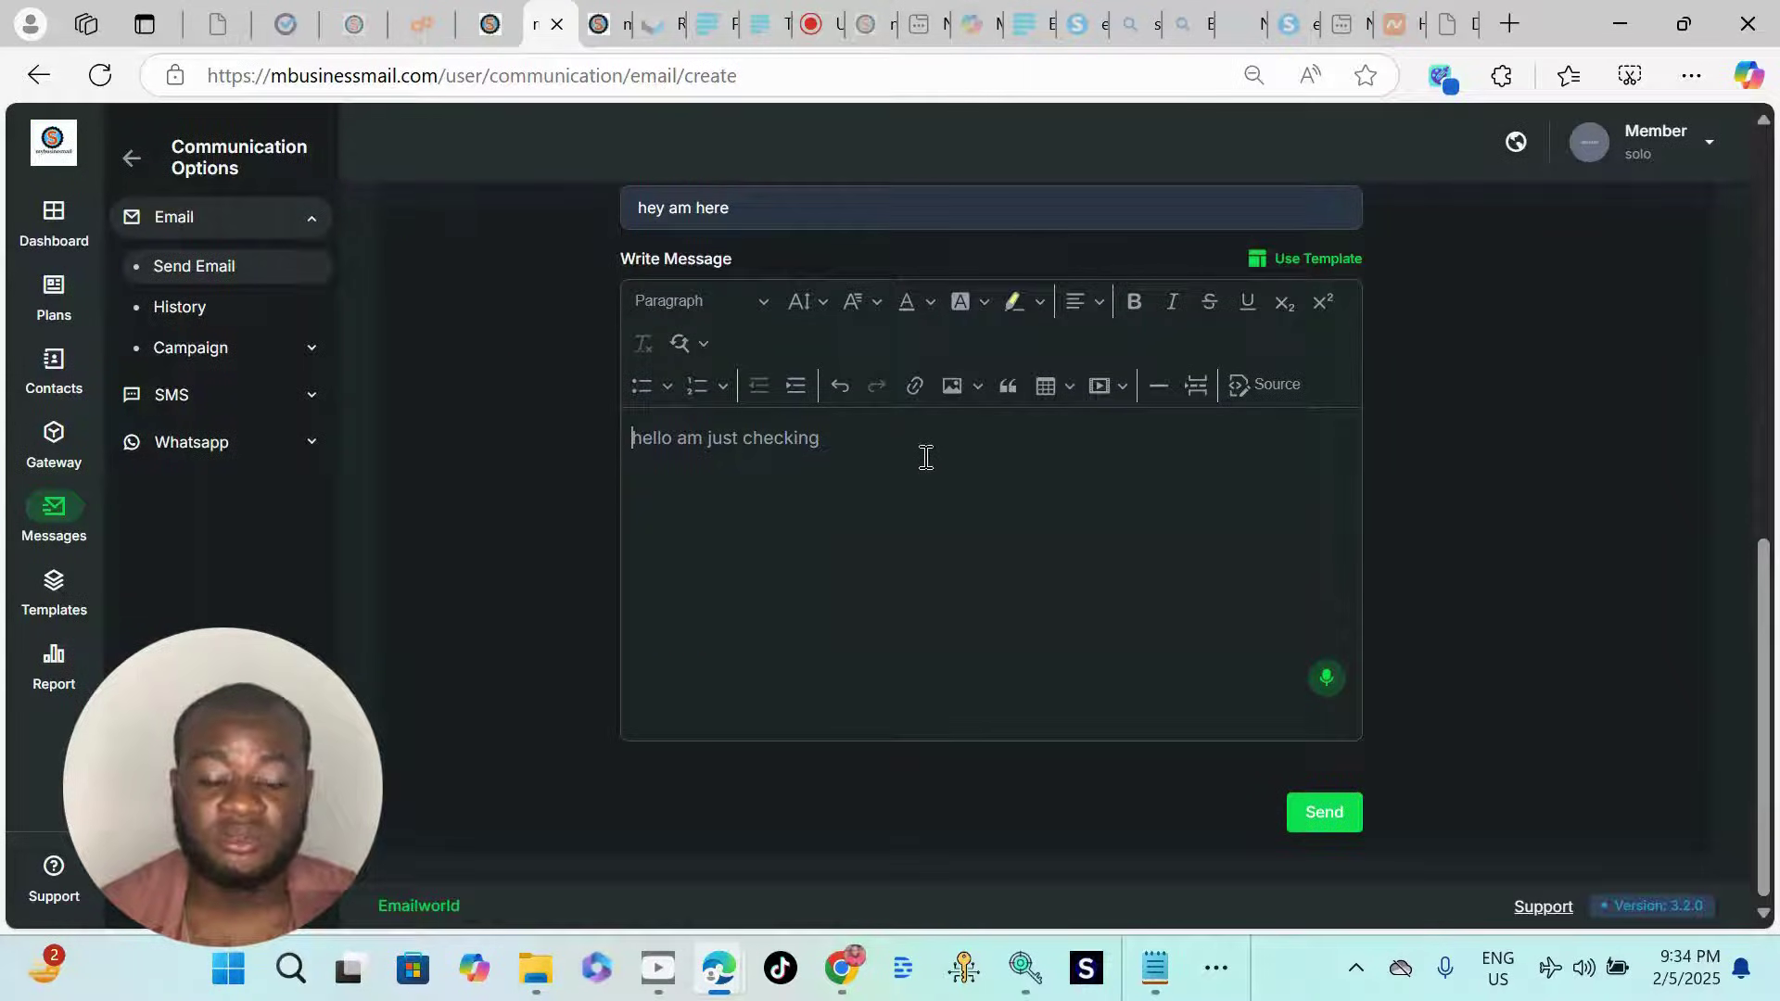
pyautogui.moveTo(834, 443); pyautogui.dragTo(576, 402)
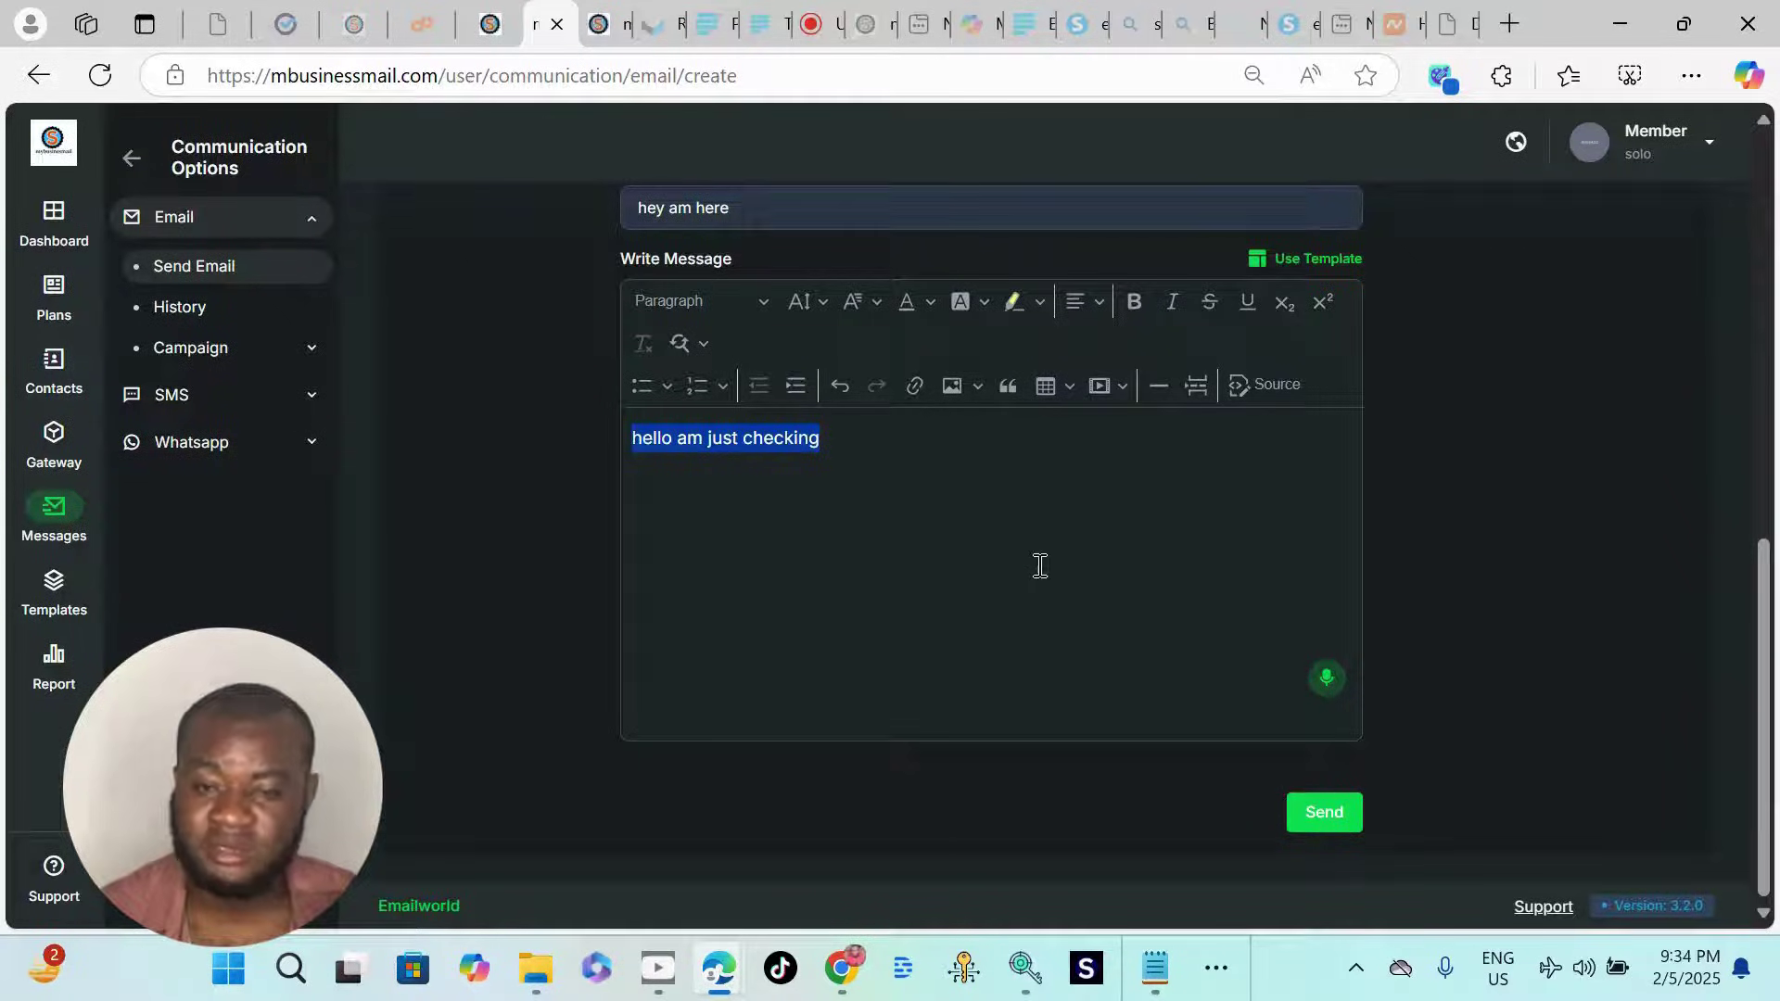
pyautogui.click(1337, 814)
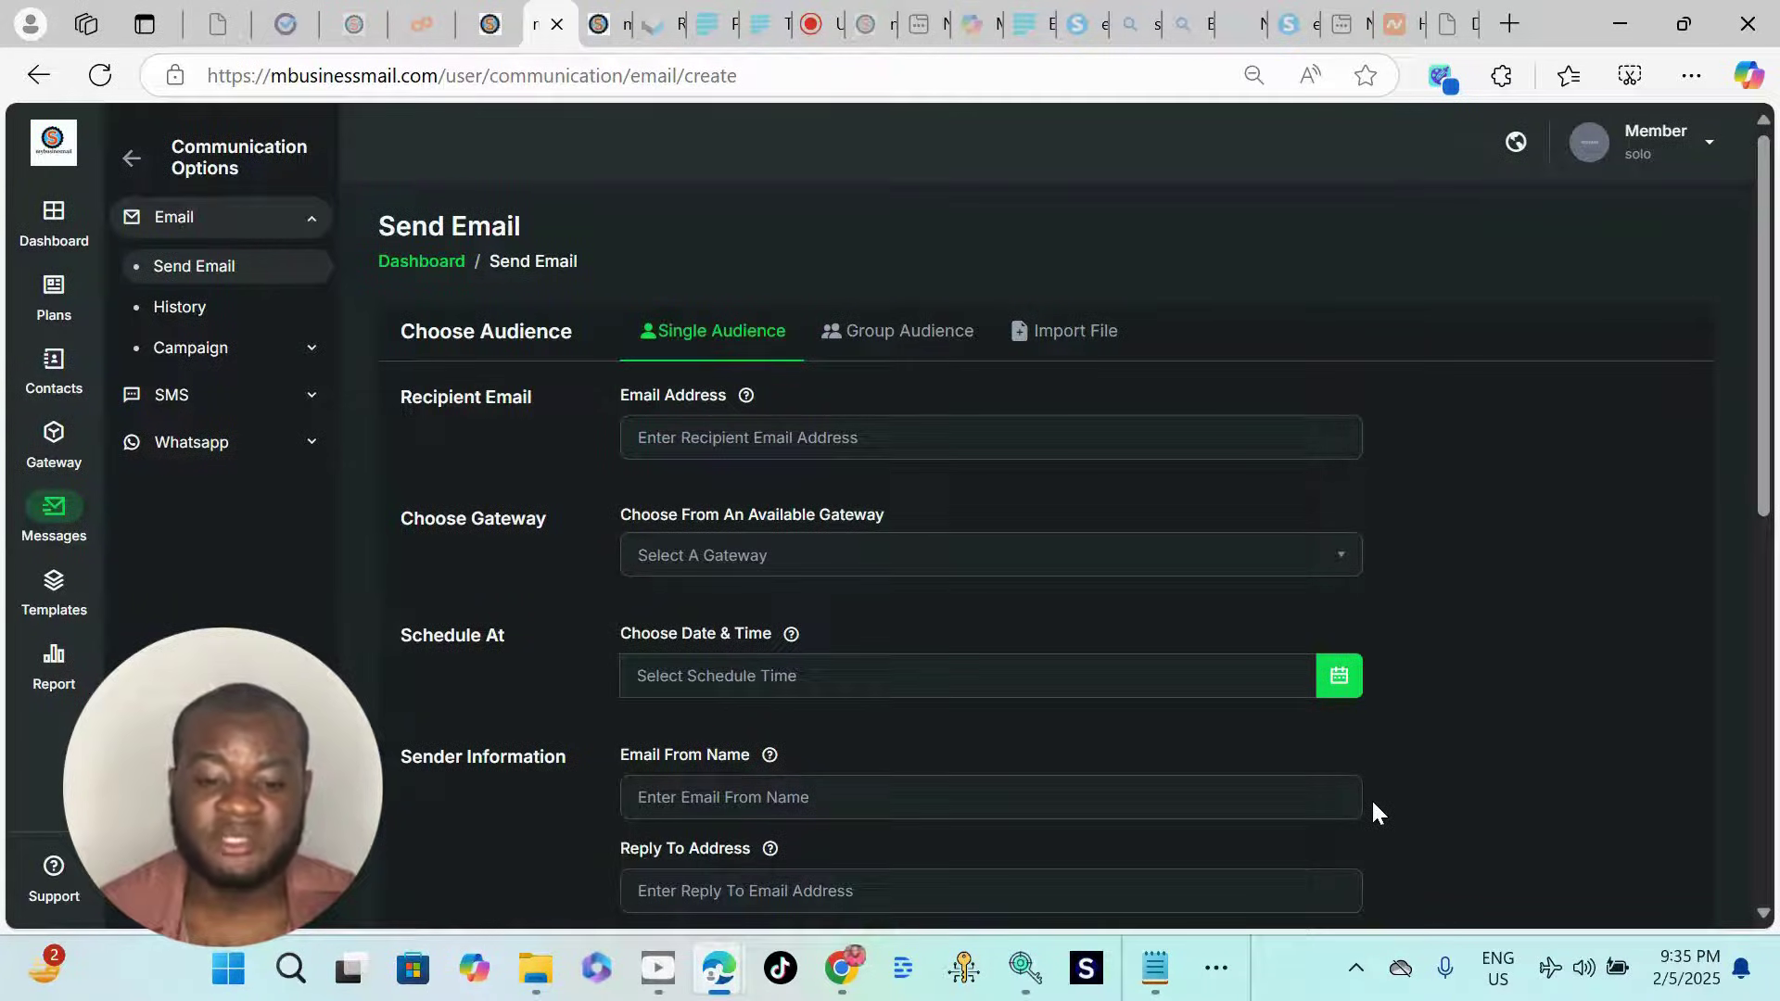
# Step: Review the recipient addresses in testing list.txt in Notepad, return to the browser and open the Outlook notification of the incoming CEO email
pyautogui.moveTo(1149, 962)
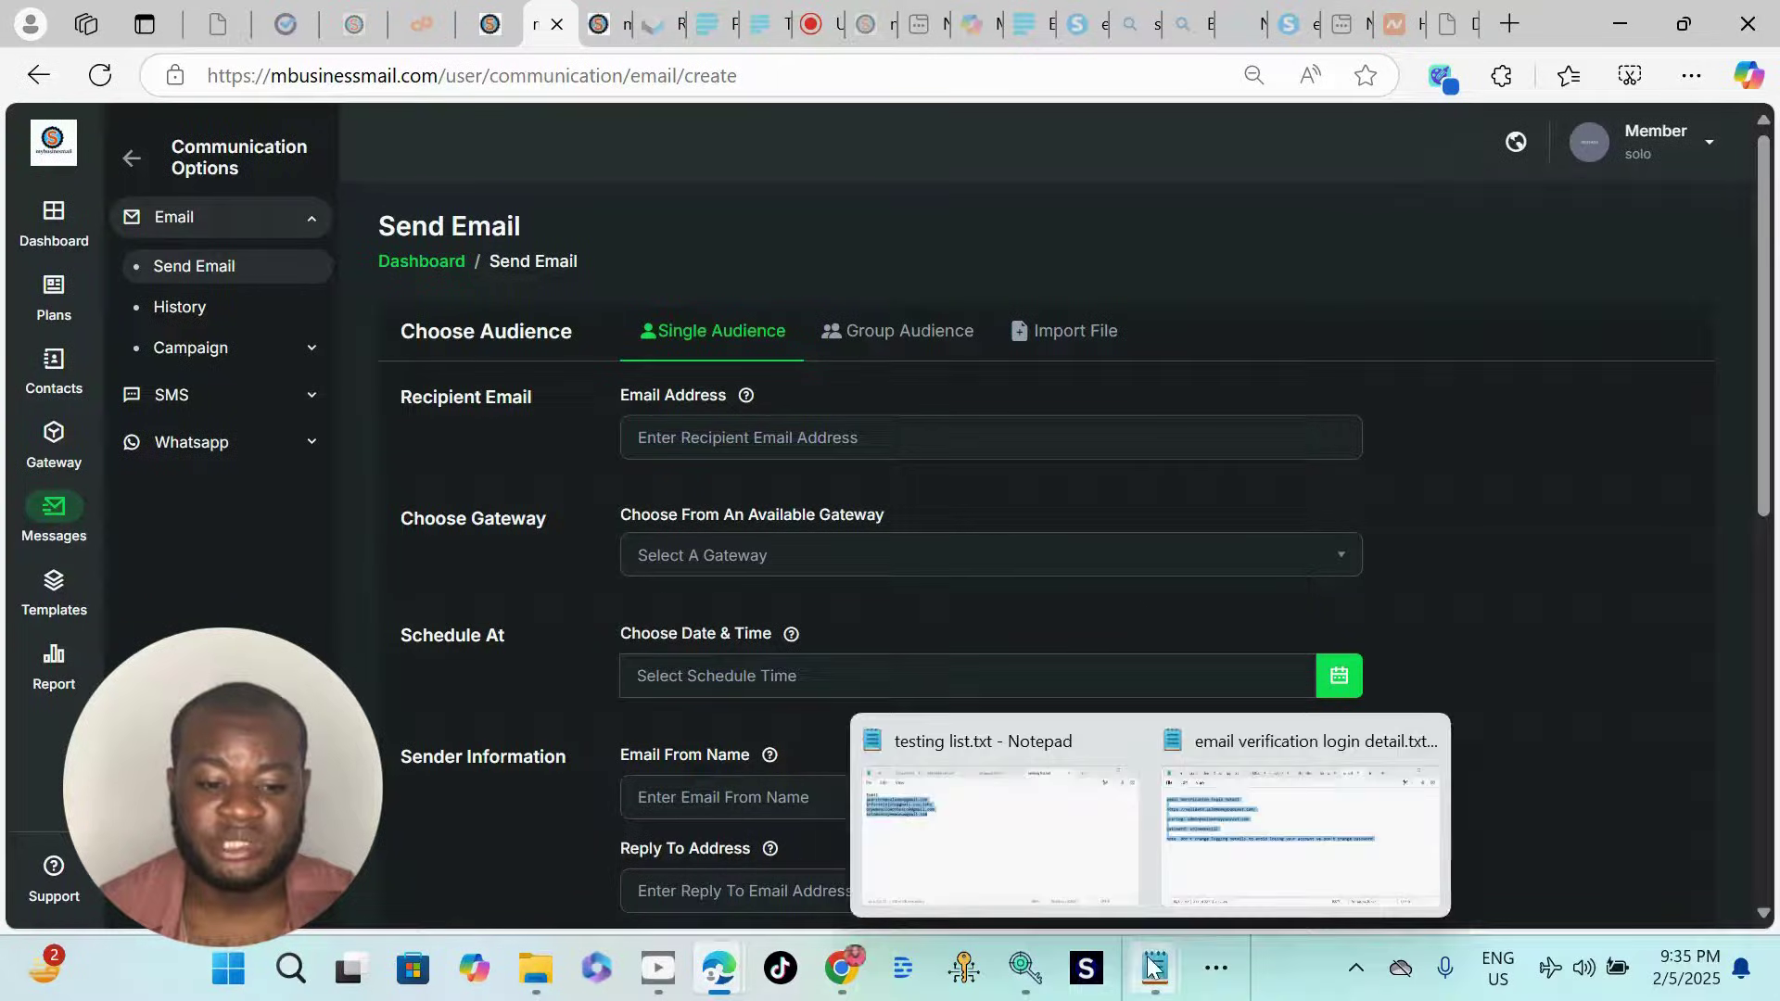
pyautogui.click(1034, 860)
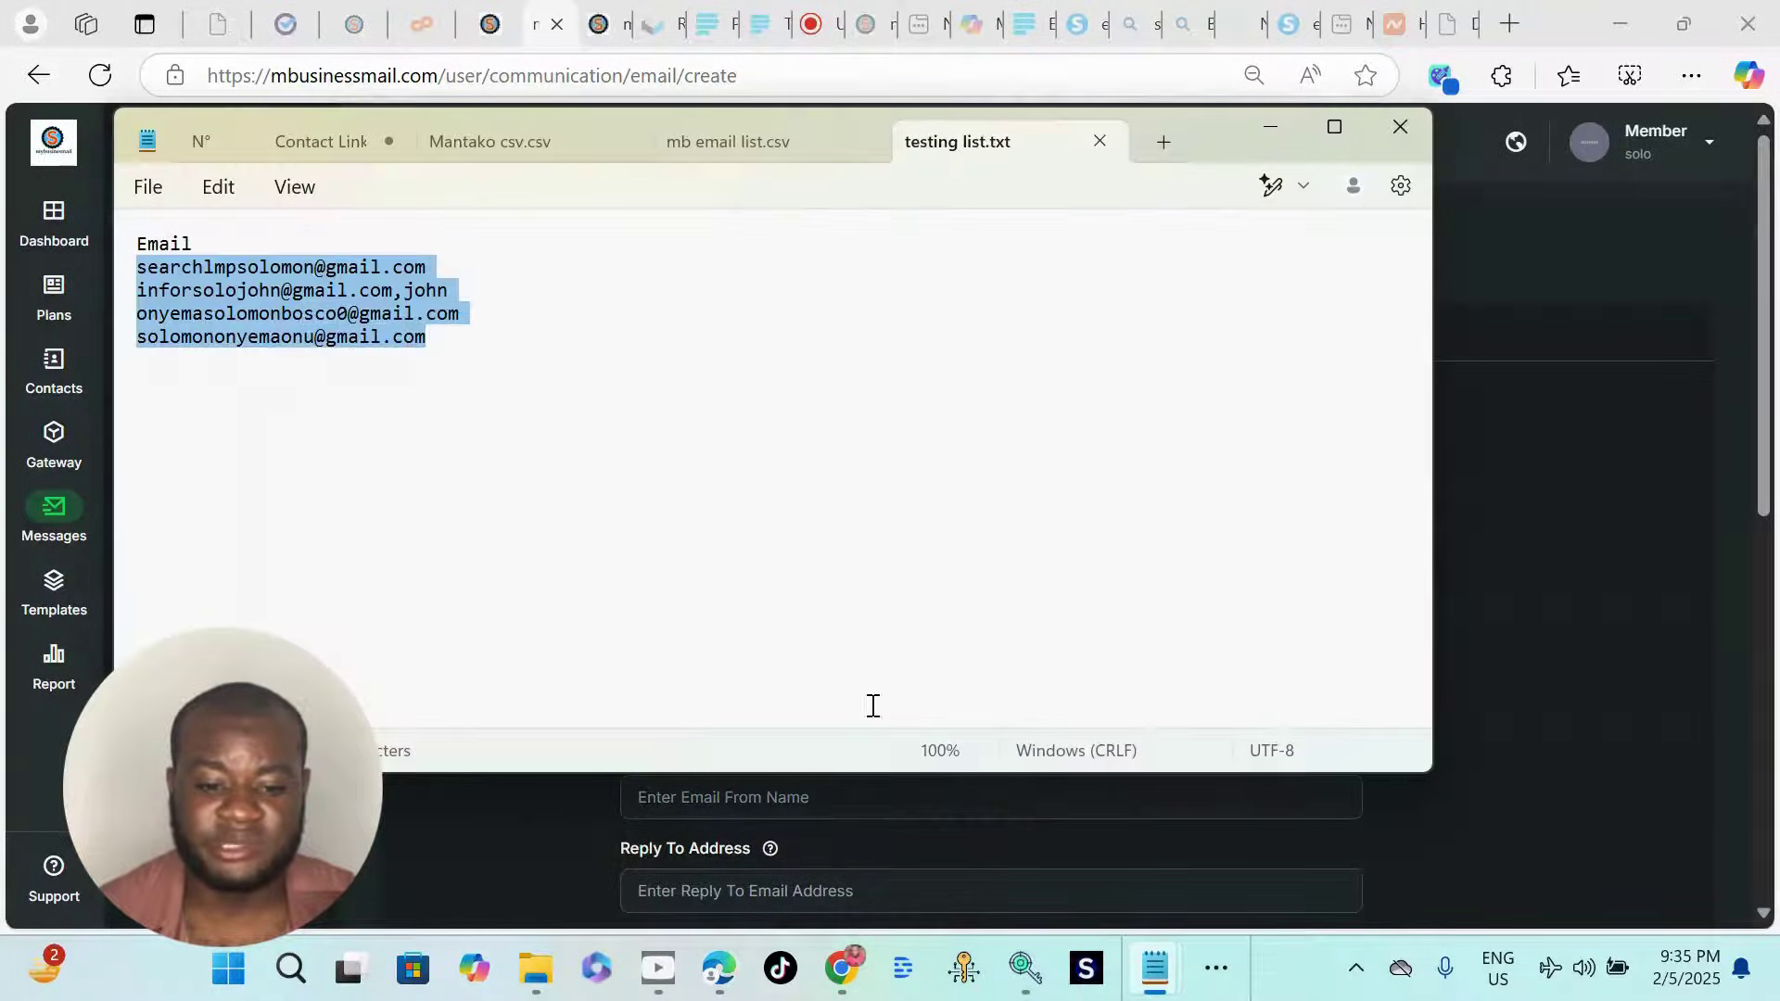
pyautogui.click(423, 366)
pyautogui.moveTo(414, 349); pyautogui.dragTo(286, 239)
pyautogui.click(762, 452)
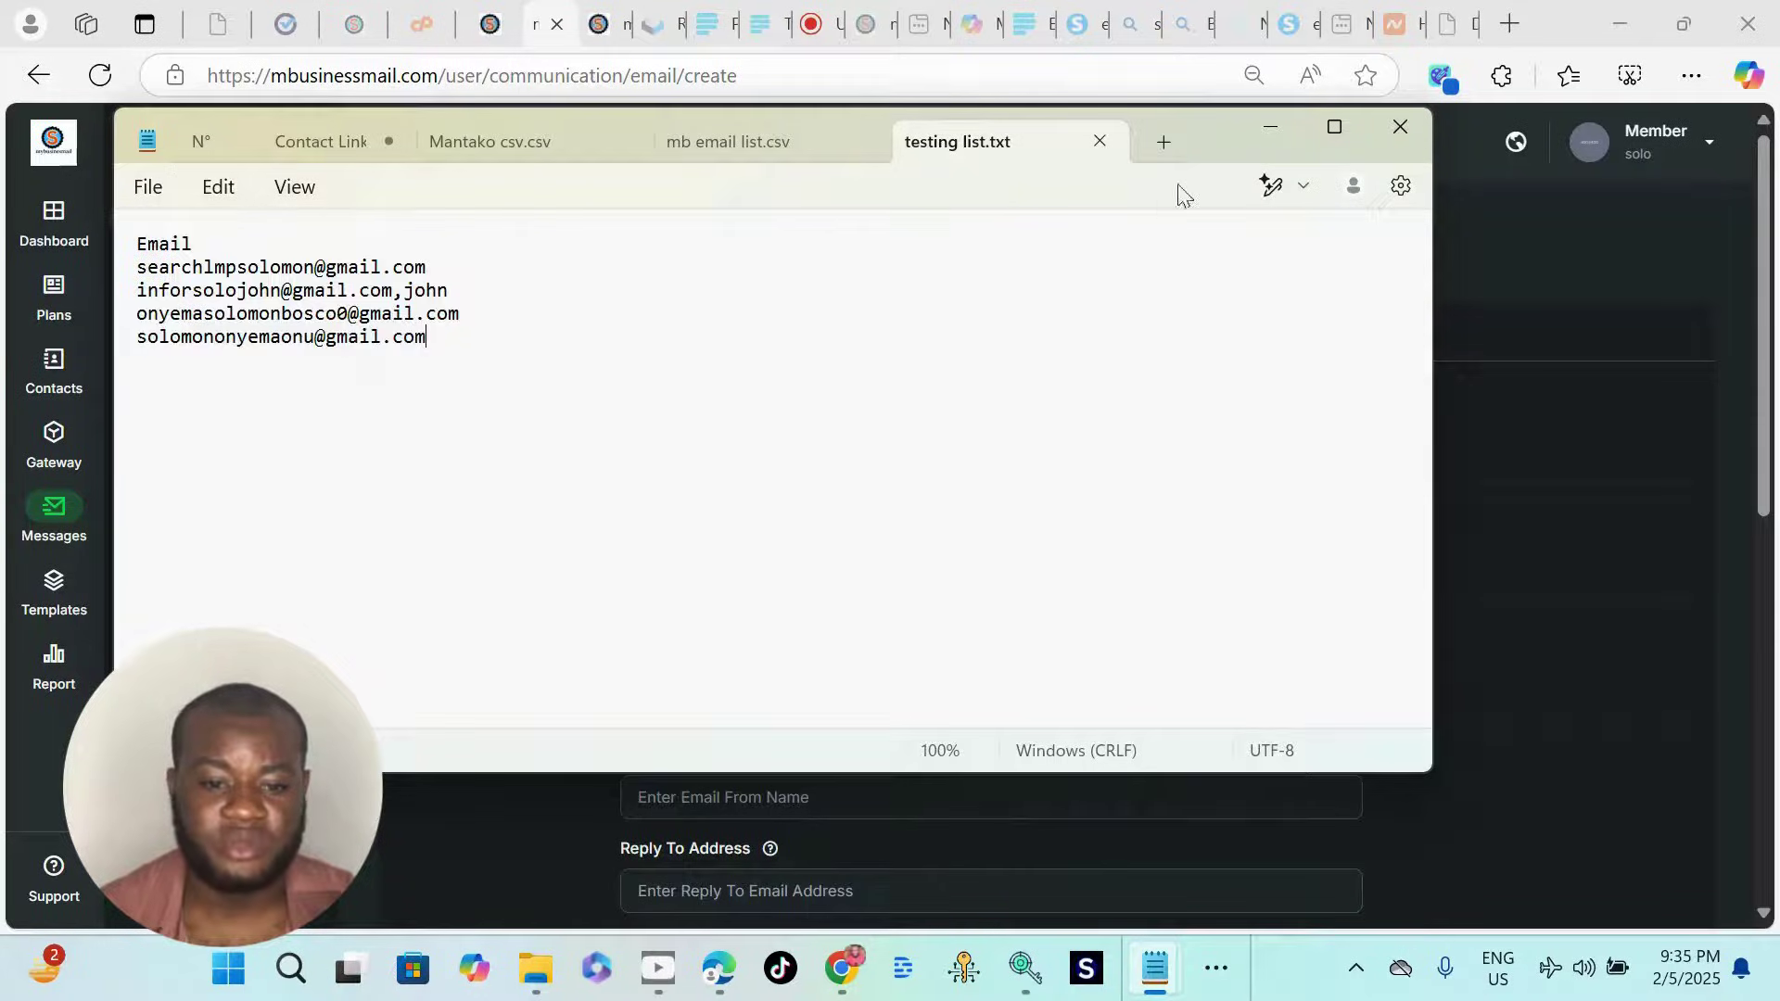
pyautogui.click(1248, 130)
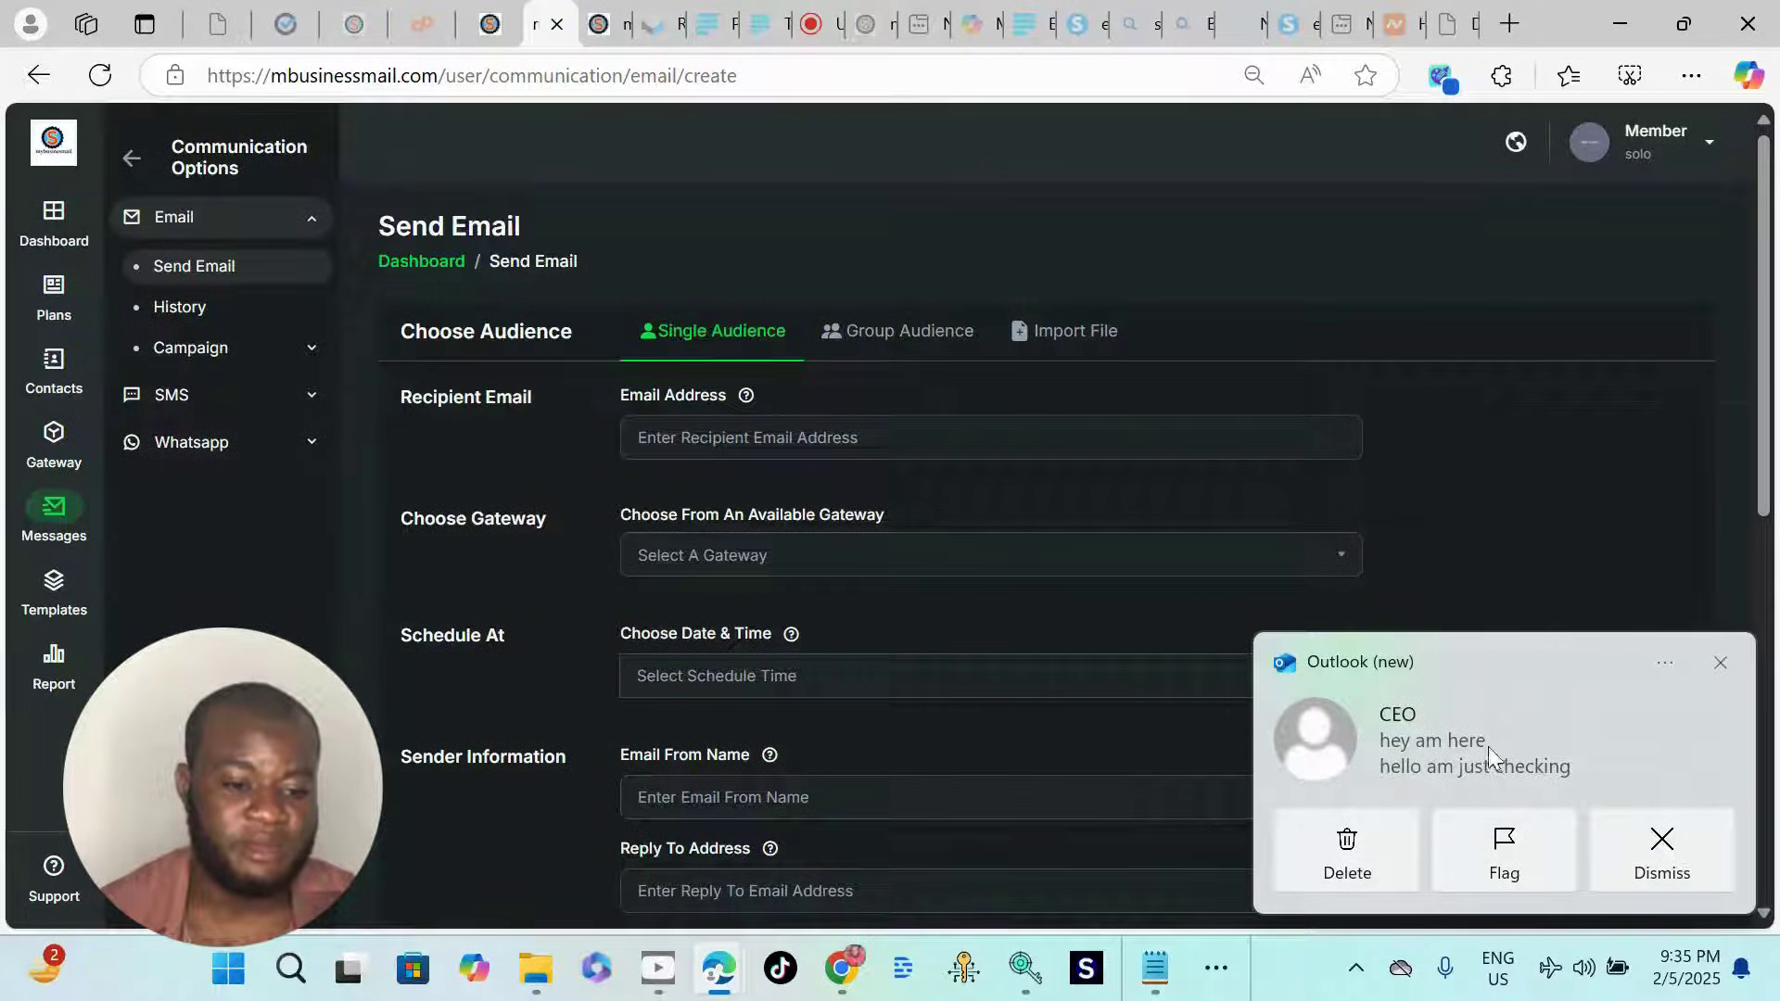
pyautogui.click(1450, 737)
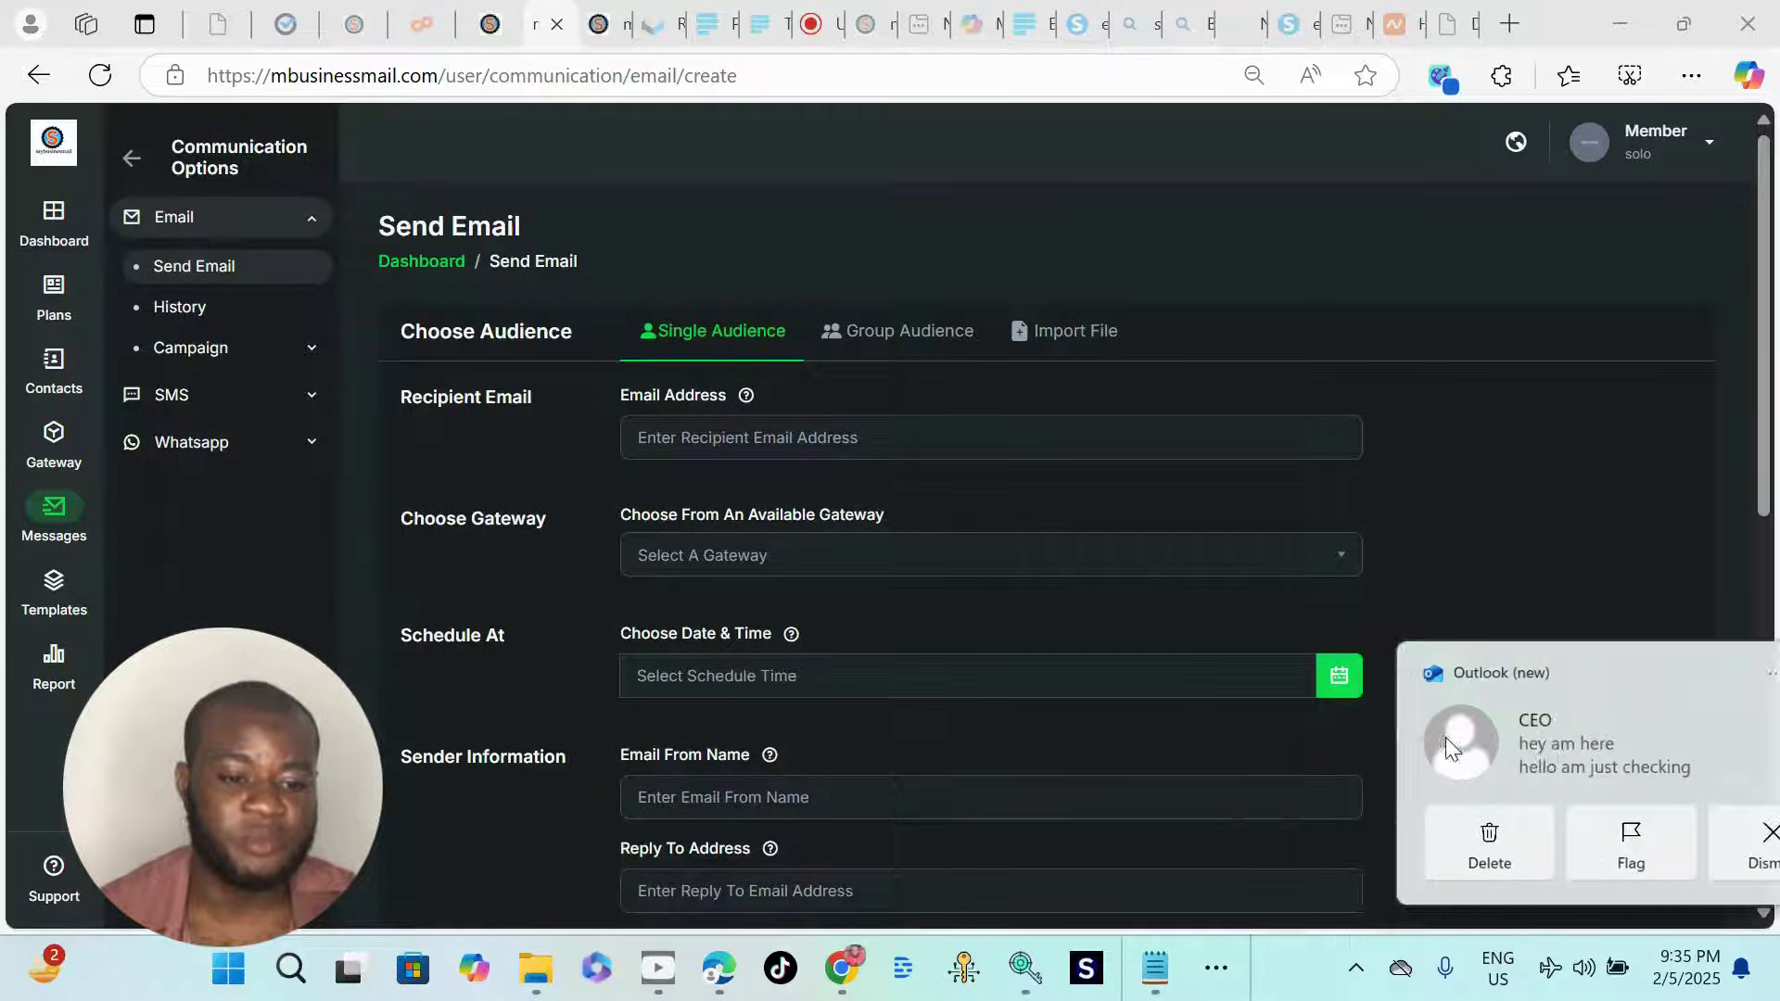
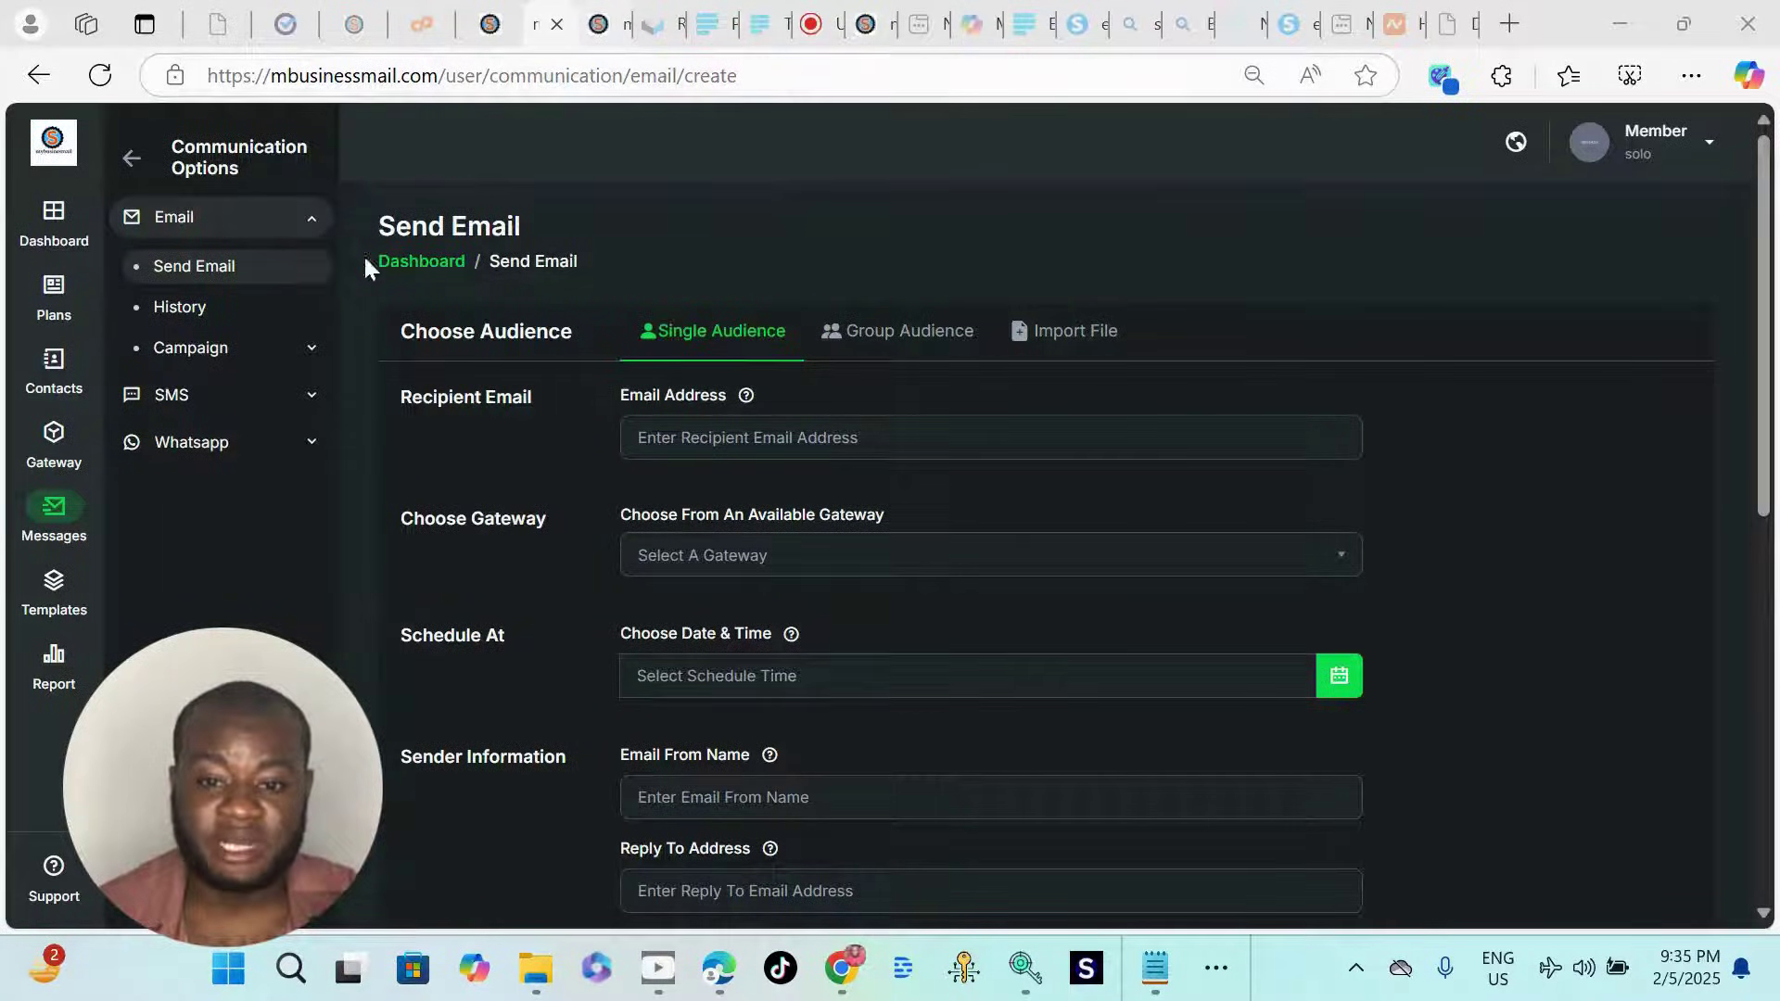
# Step: Examine the available membership plans, focusing on the billing period and email credit limits of the SMTP 4 IP full setup plan
pyautogui.scroll(-3, 52, 269)
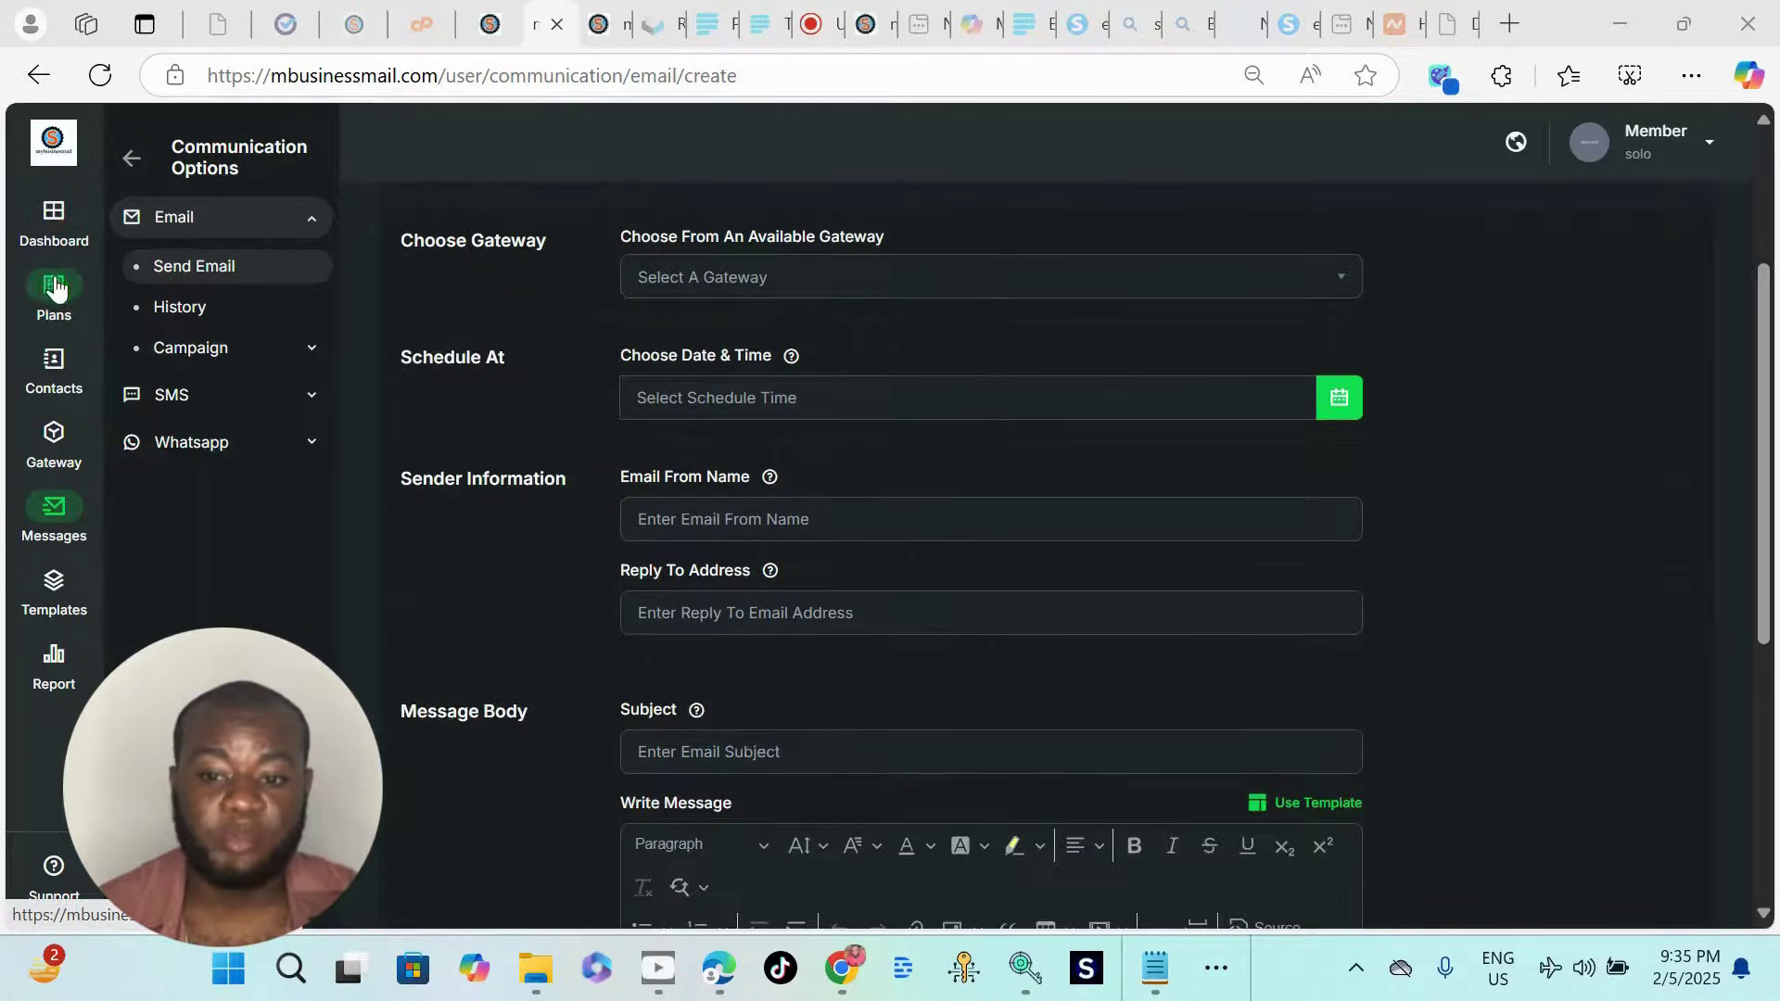
pyautogui.click(54, 297)
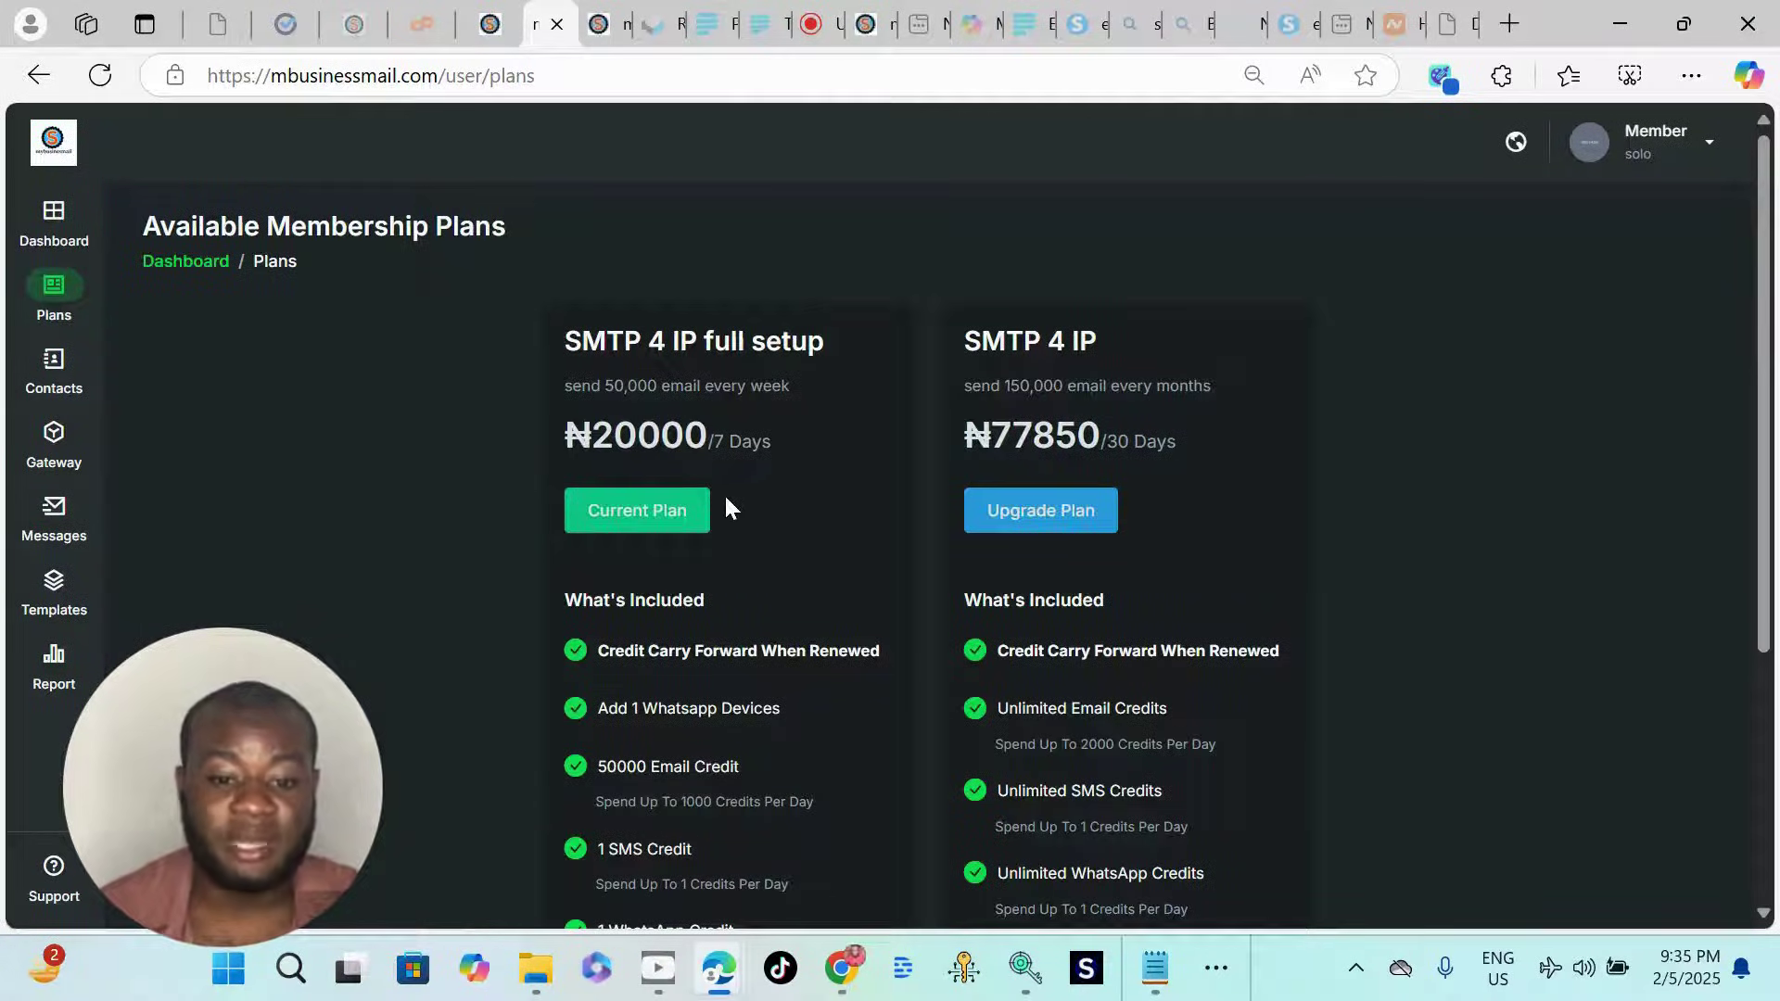
pyautogui.scroll(-2, 725, 501)
pyautogui.scroll(2, 708, 556)
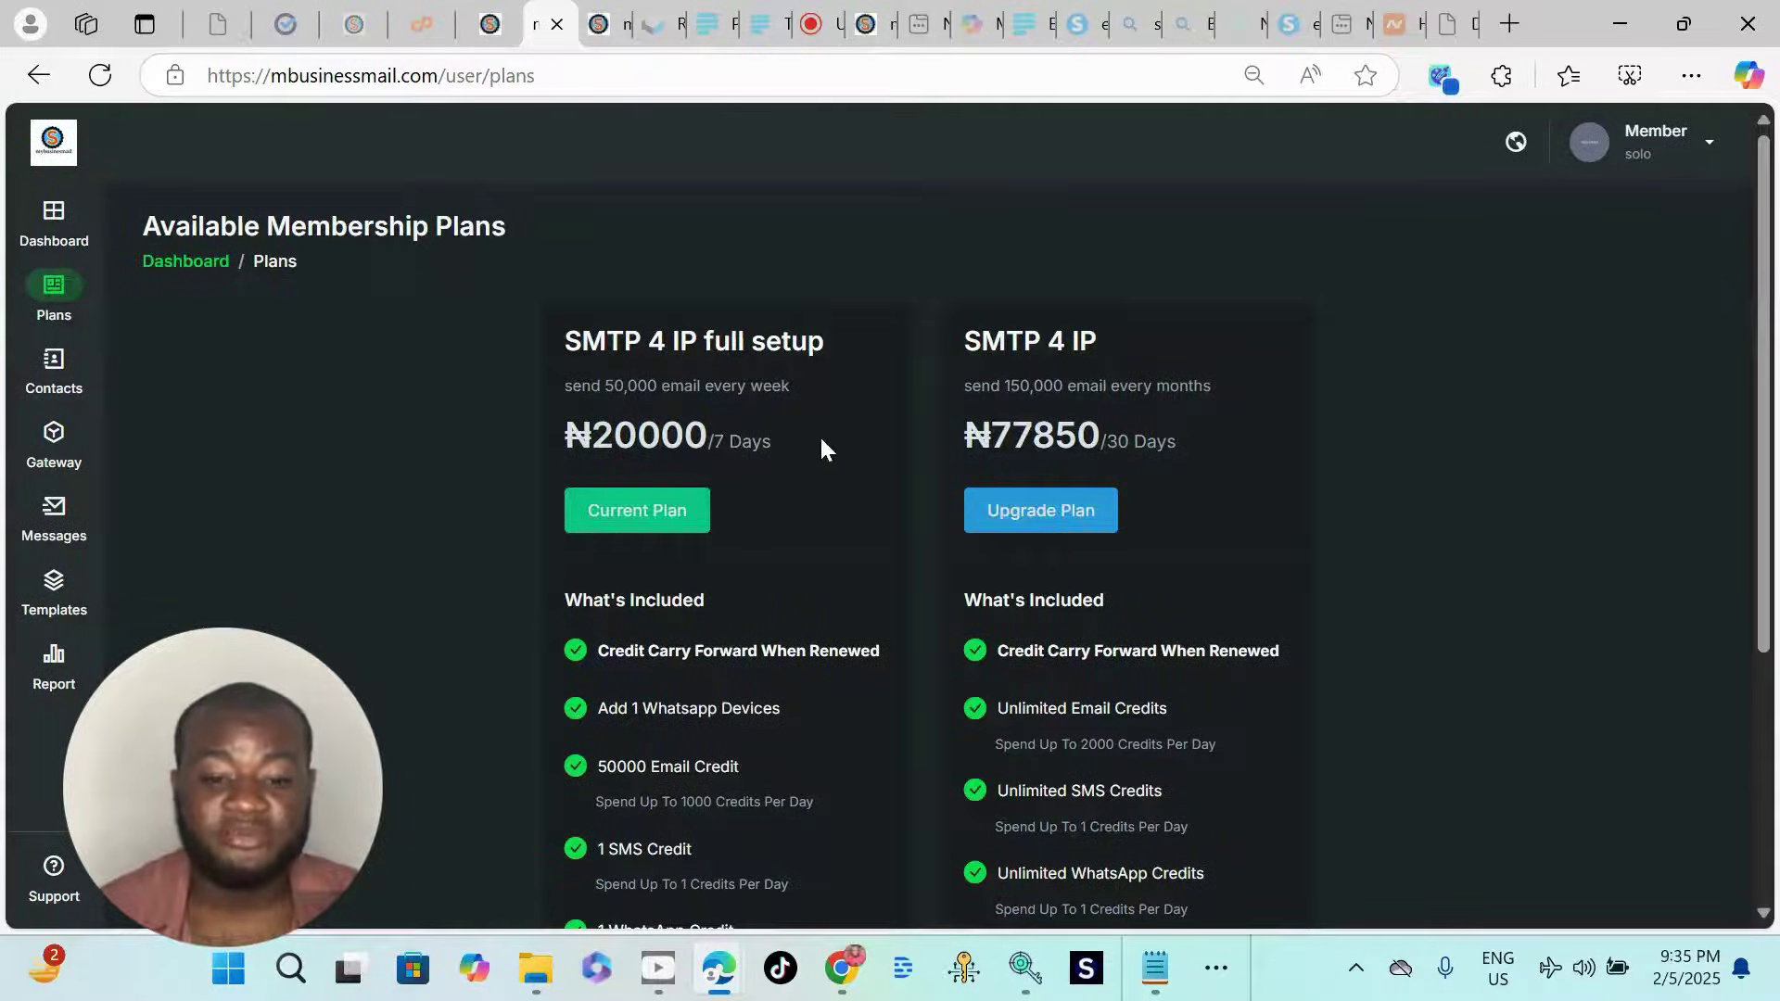
pyautogui.moveTo(752, 449); pyautogui.dragTo(710, 446)
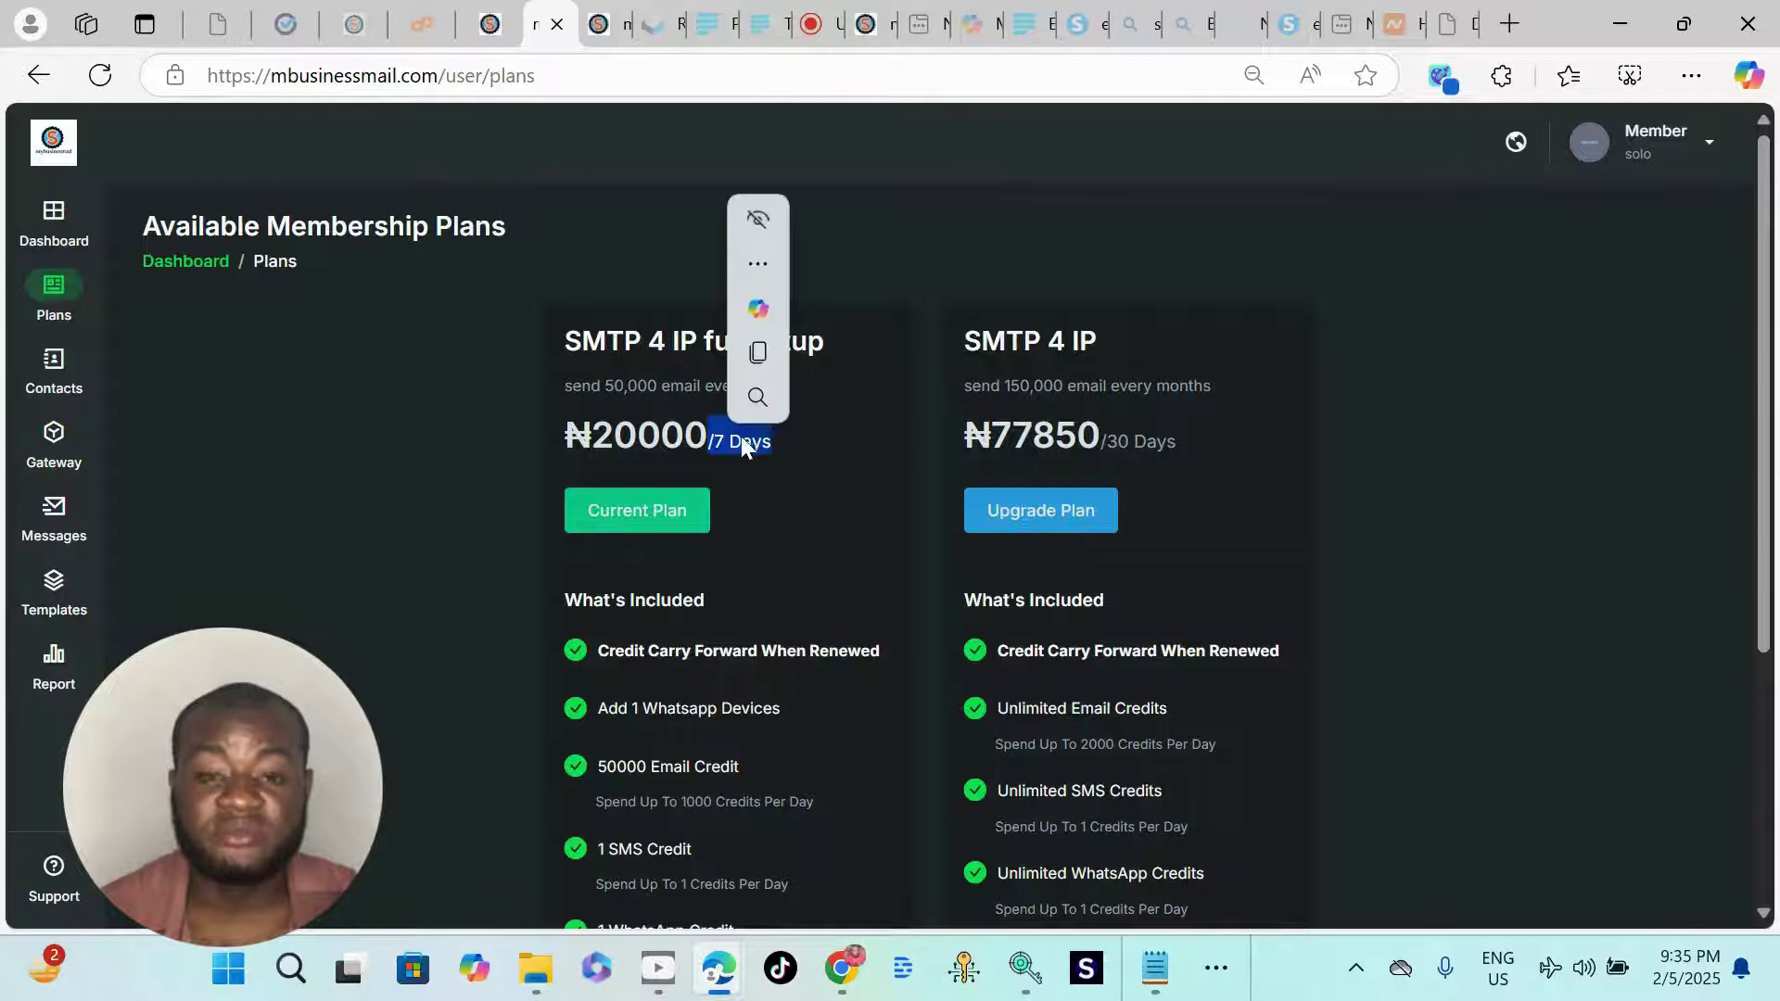
pyautogui.click(751, 462)
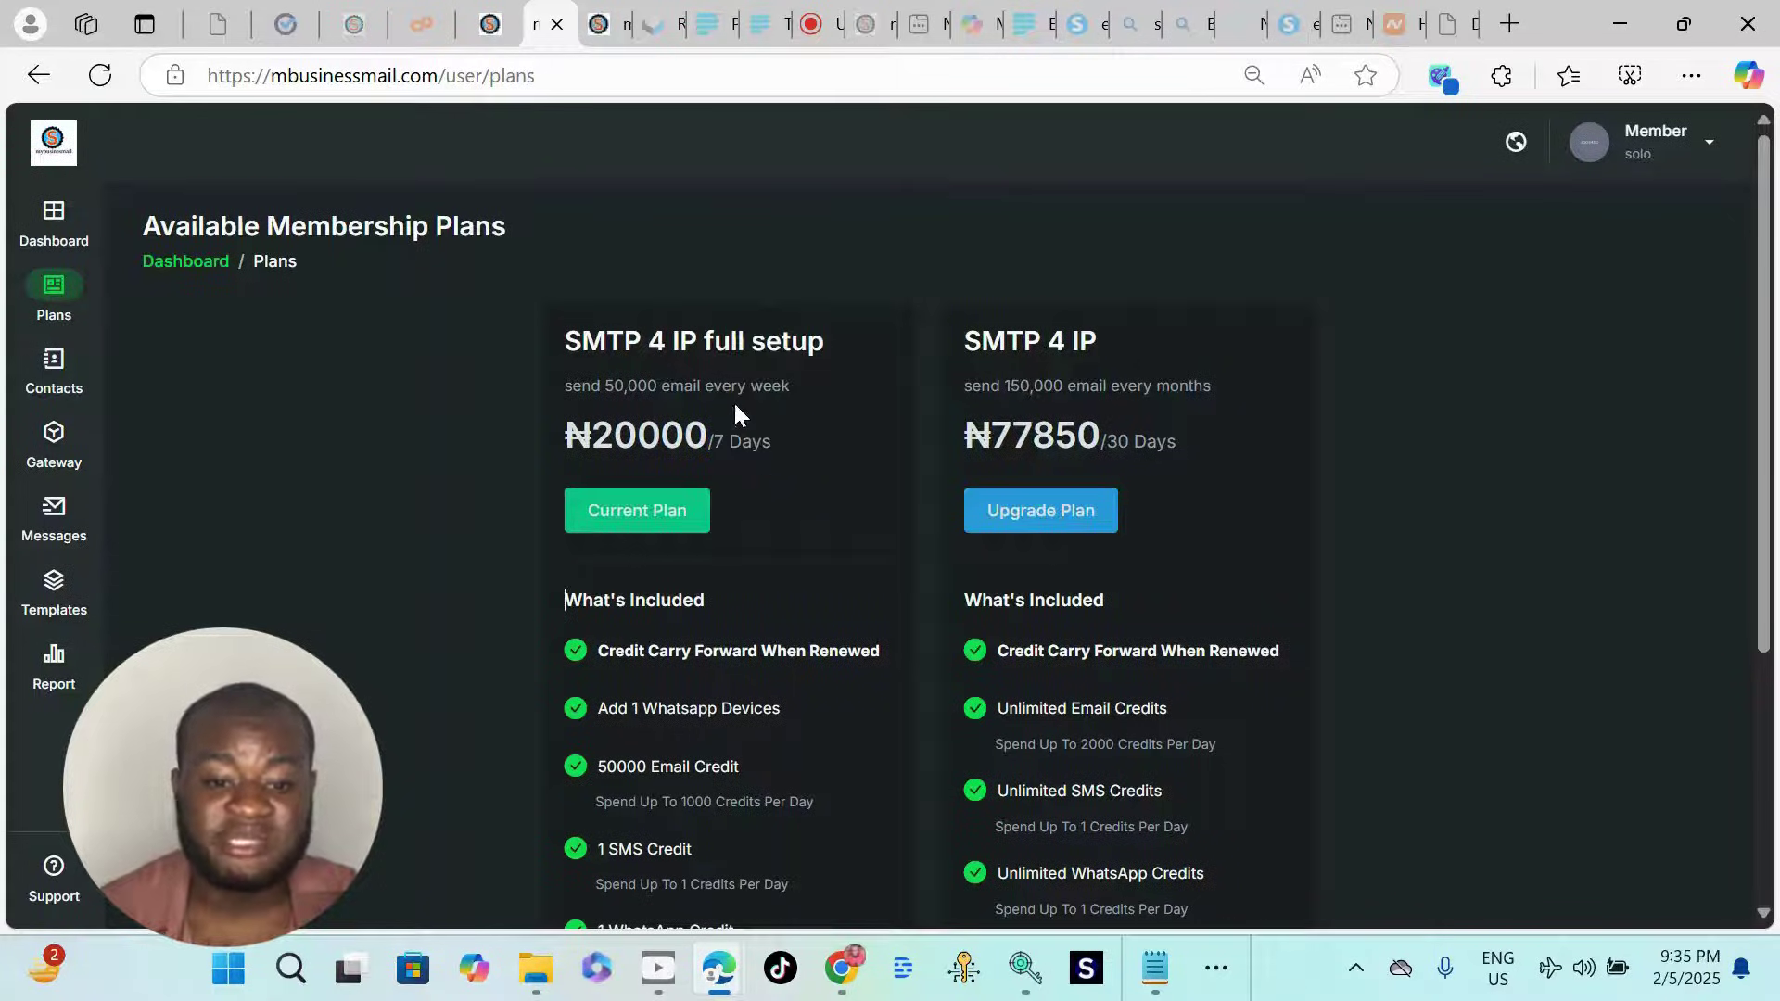
pyautogui.scroll(-3, 720, 408)
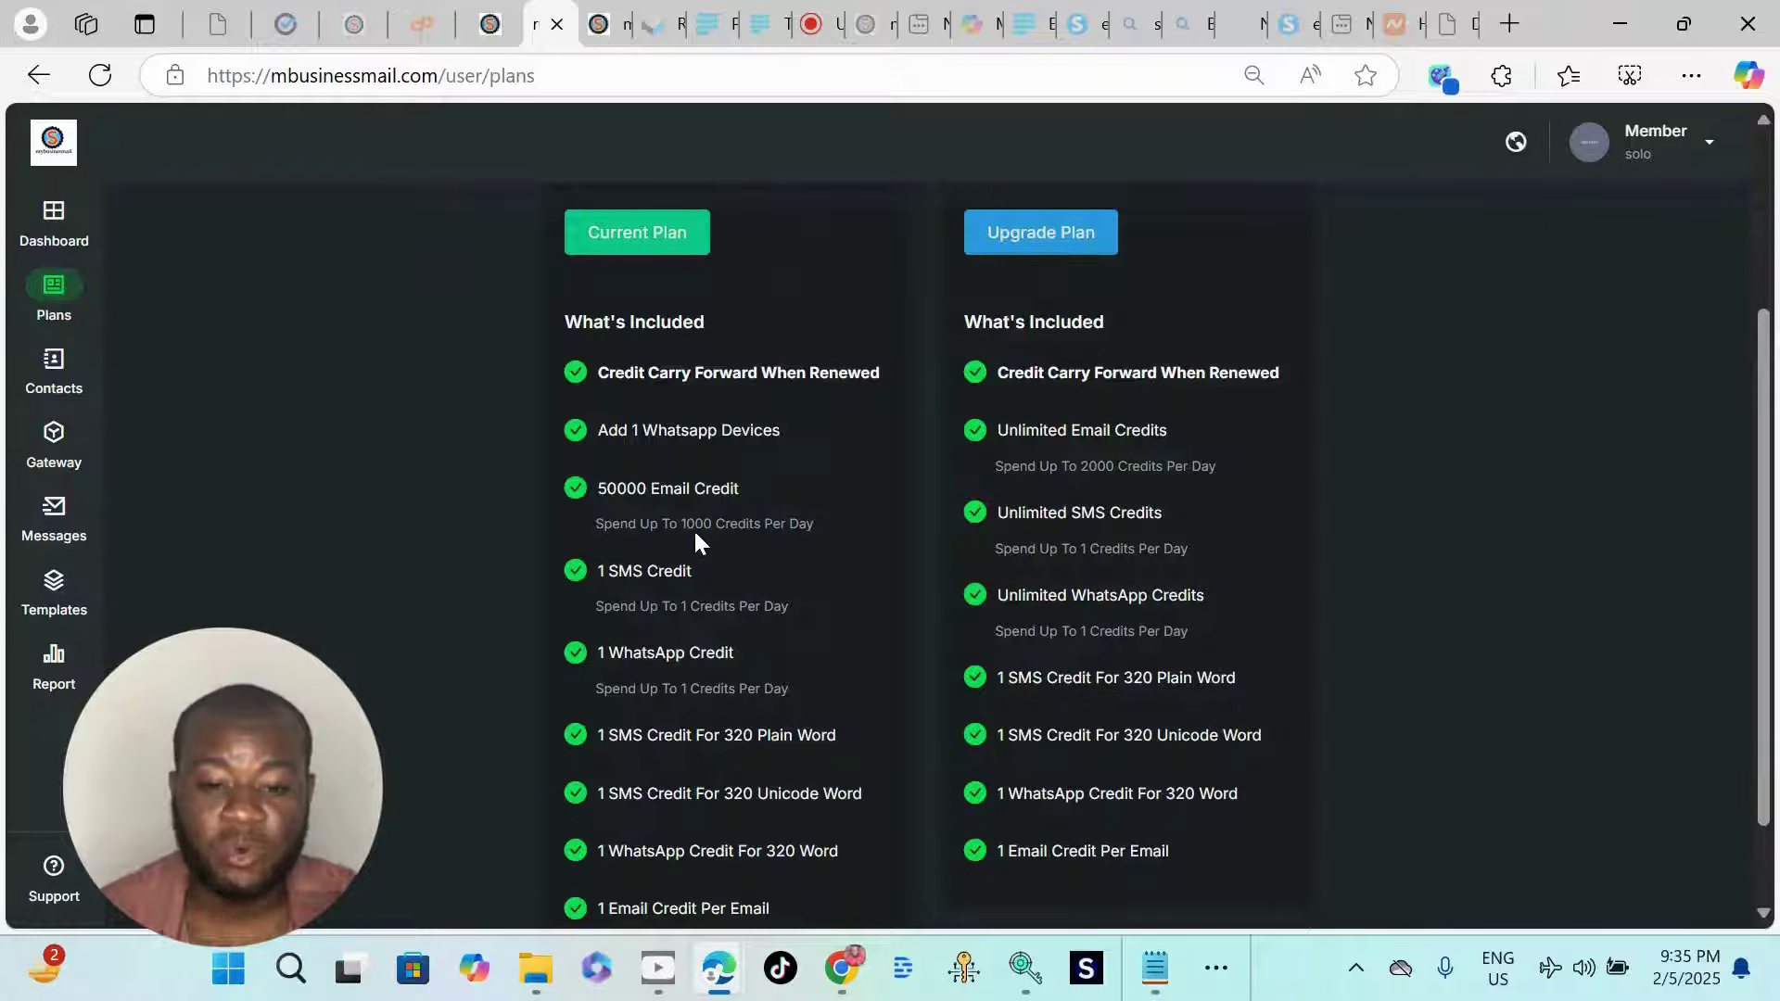
pyautogui.moveTo(815, 524); pyautogui.dragTo(595, 488)
pyautogui.click(1720, 612)
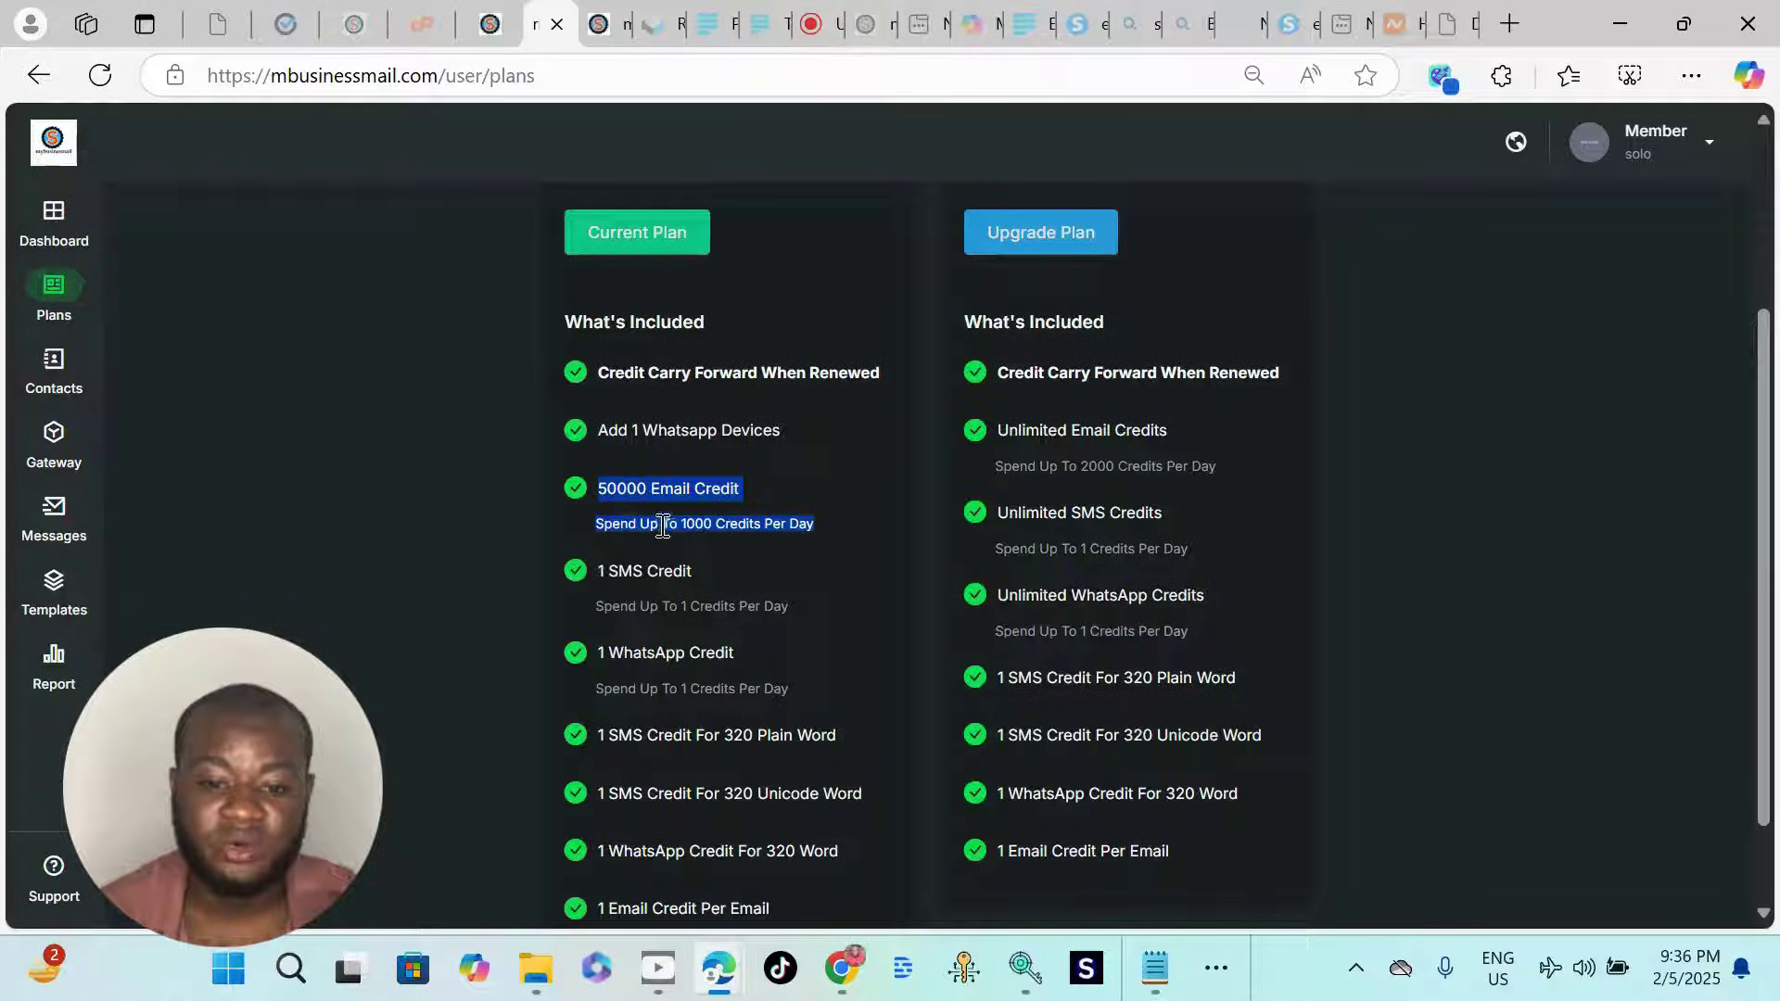
pyautogui.tripleClick(662, 527)
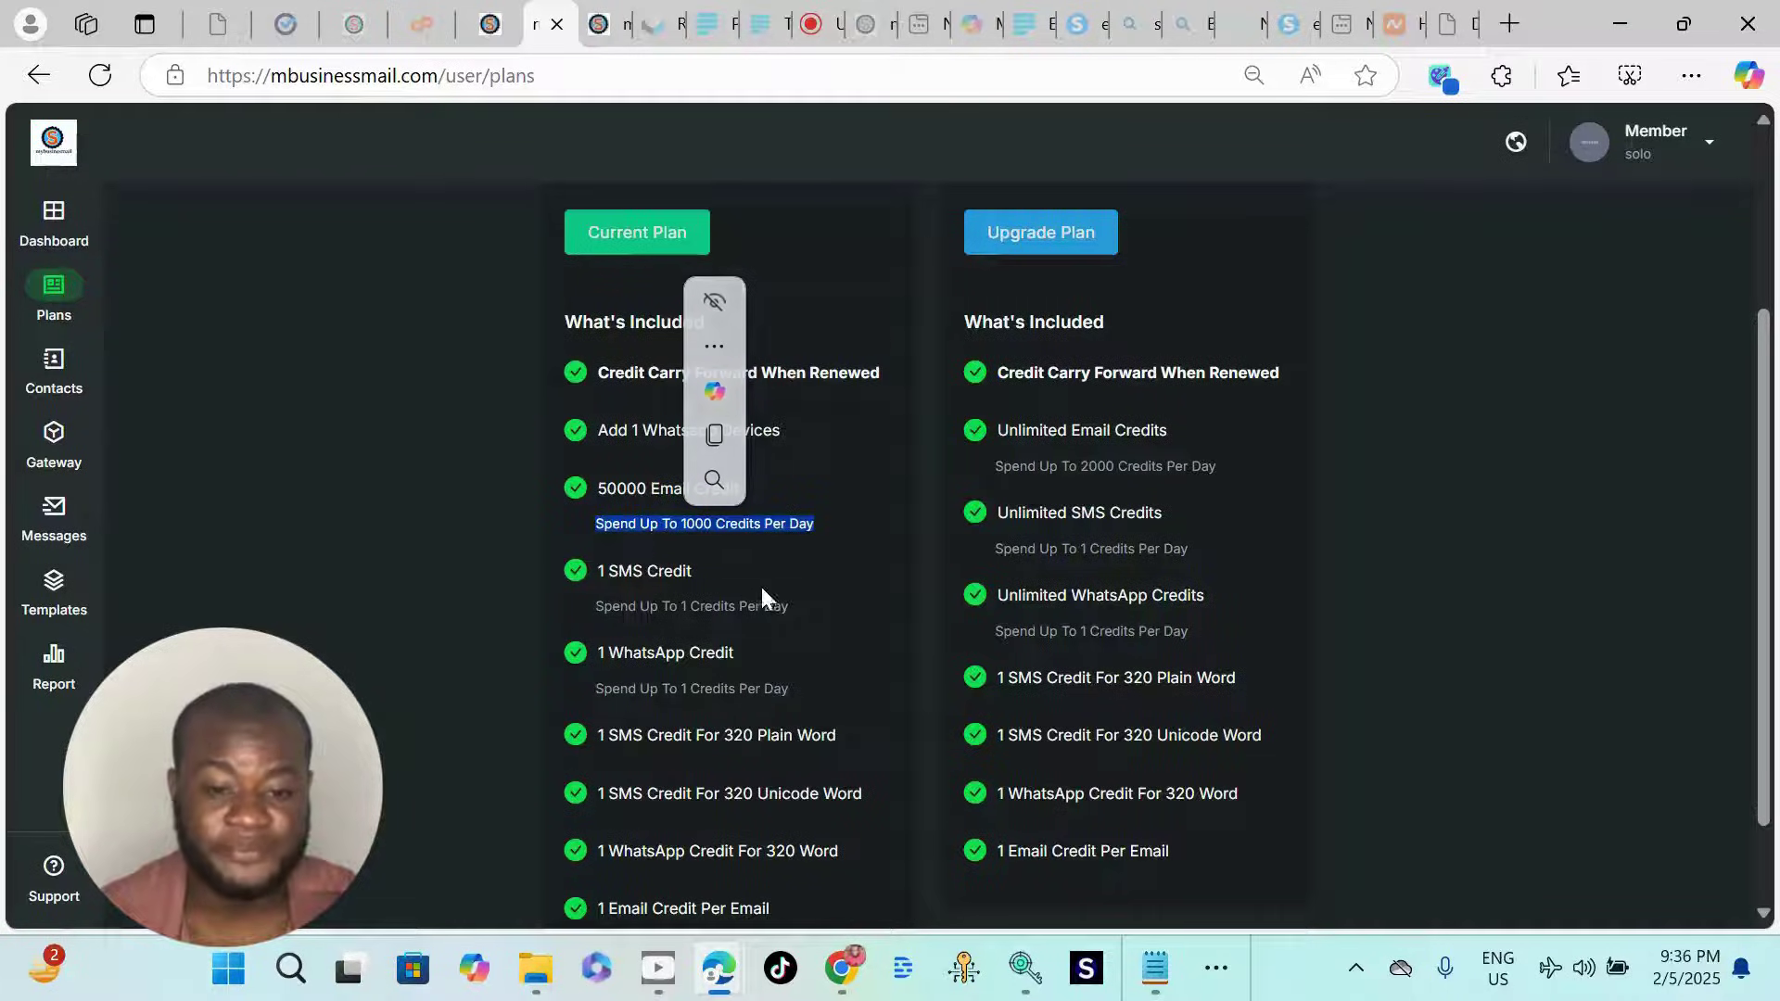
# Step: Examine the SMTP 4 IP plan's price, 30-day billing period and daily email credit limit alongside the SMTP 4 IP full setup plan
pyautogui.click(829, 572)
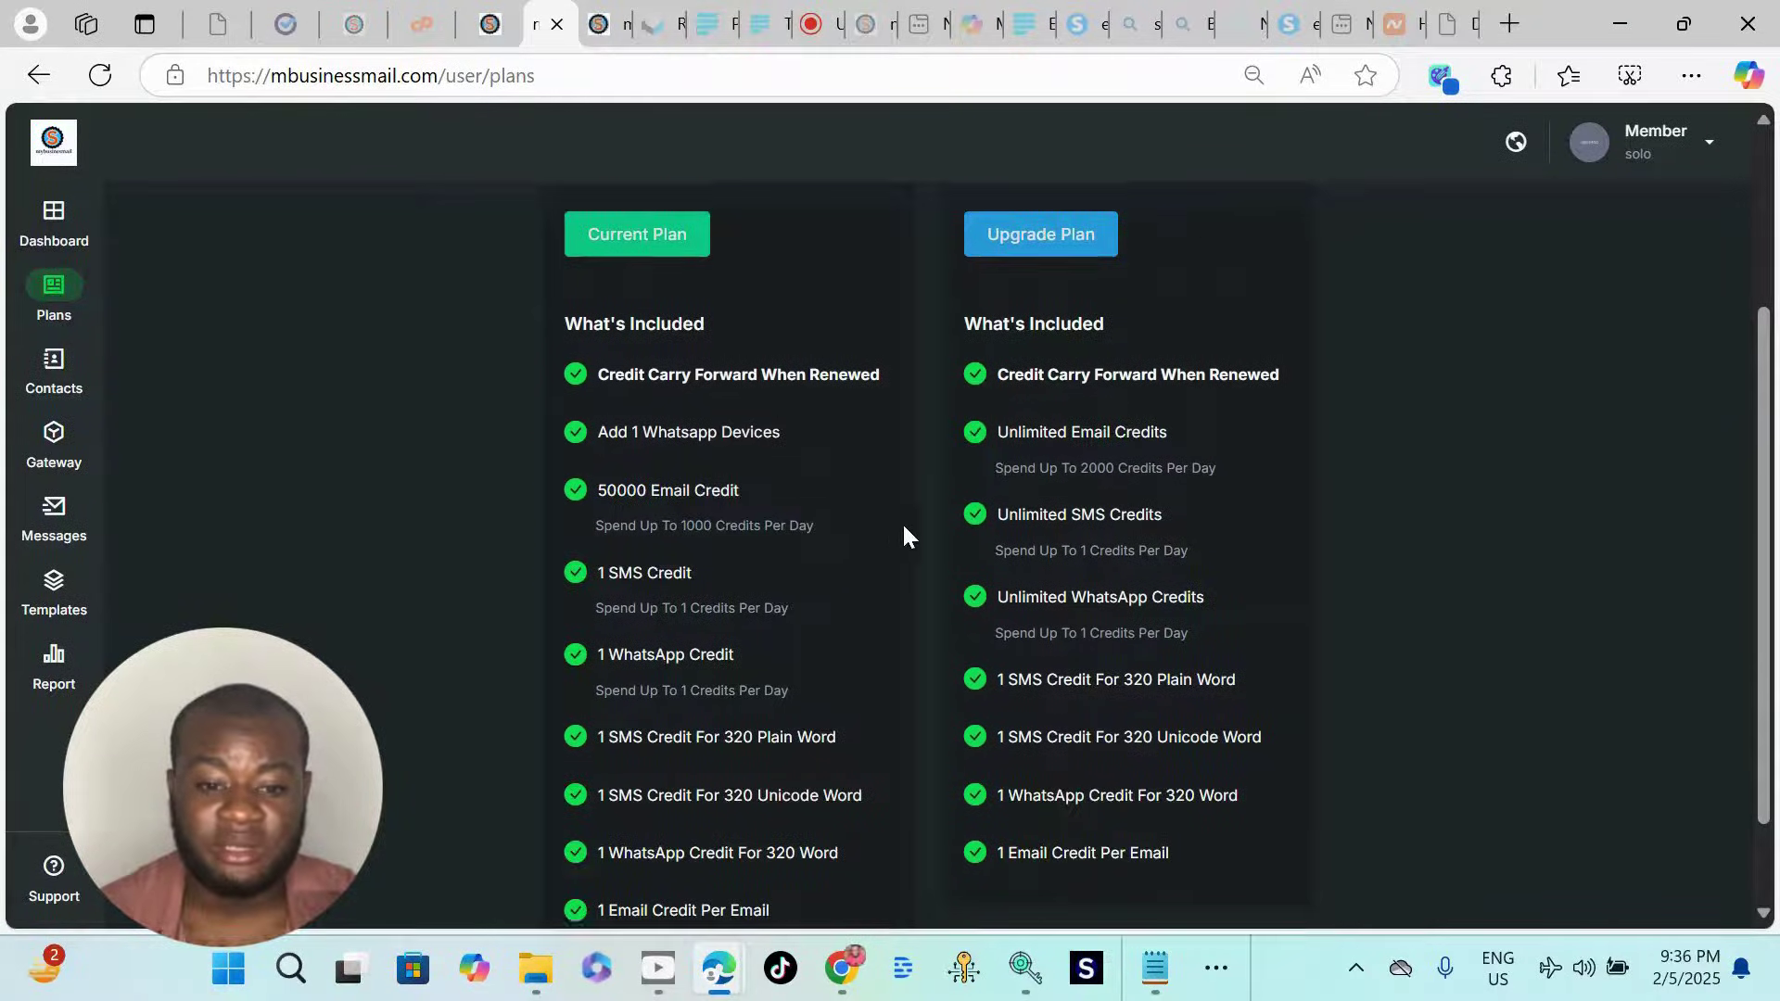
pyautogui.scroll(2, 1038, 422)
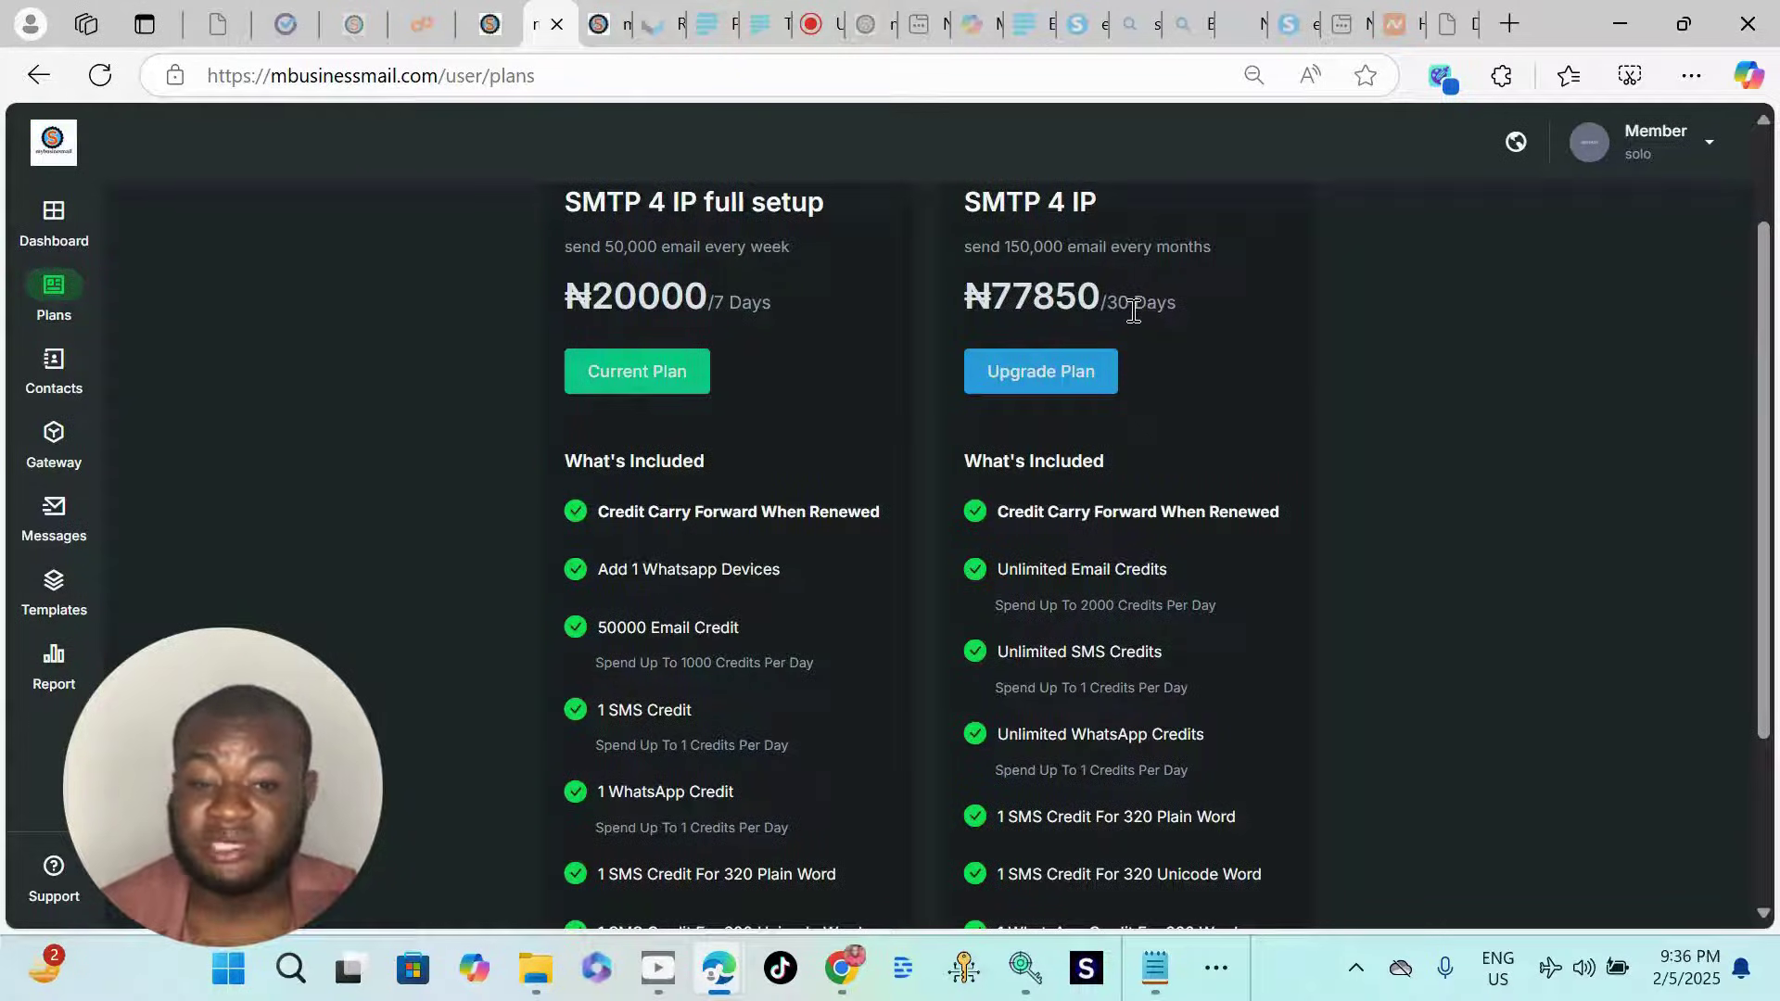
pyautogui.scroll(-2, 1134, 311)
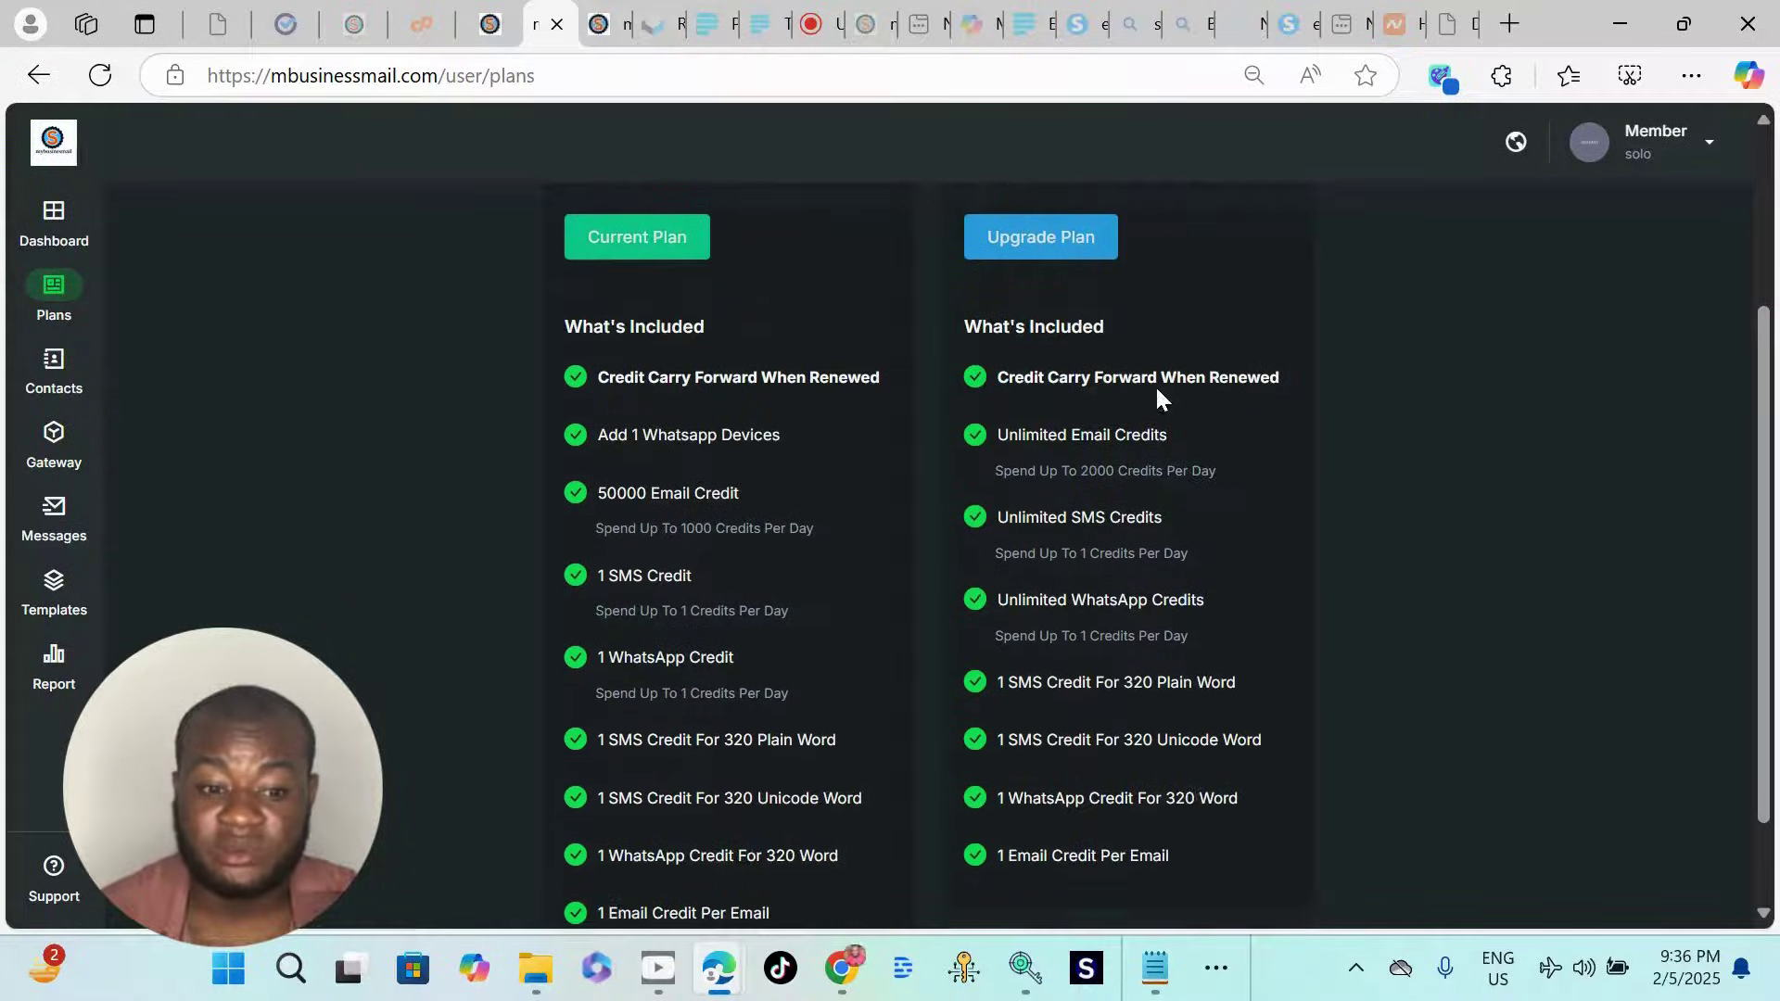
pyautogui.tripleClick(1087, 465)
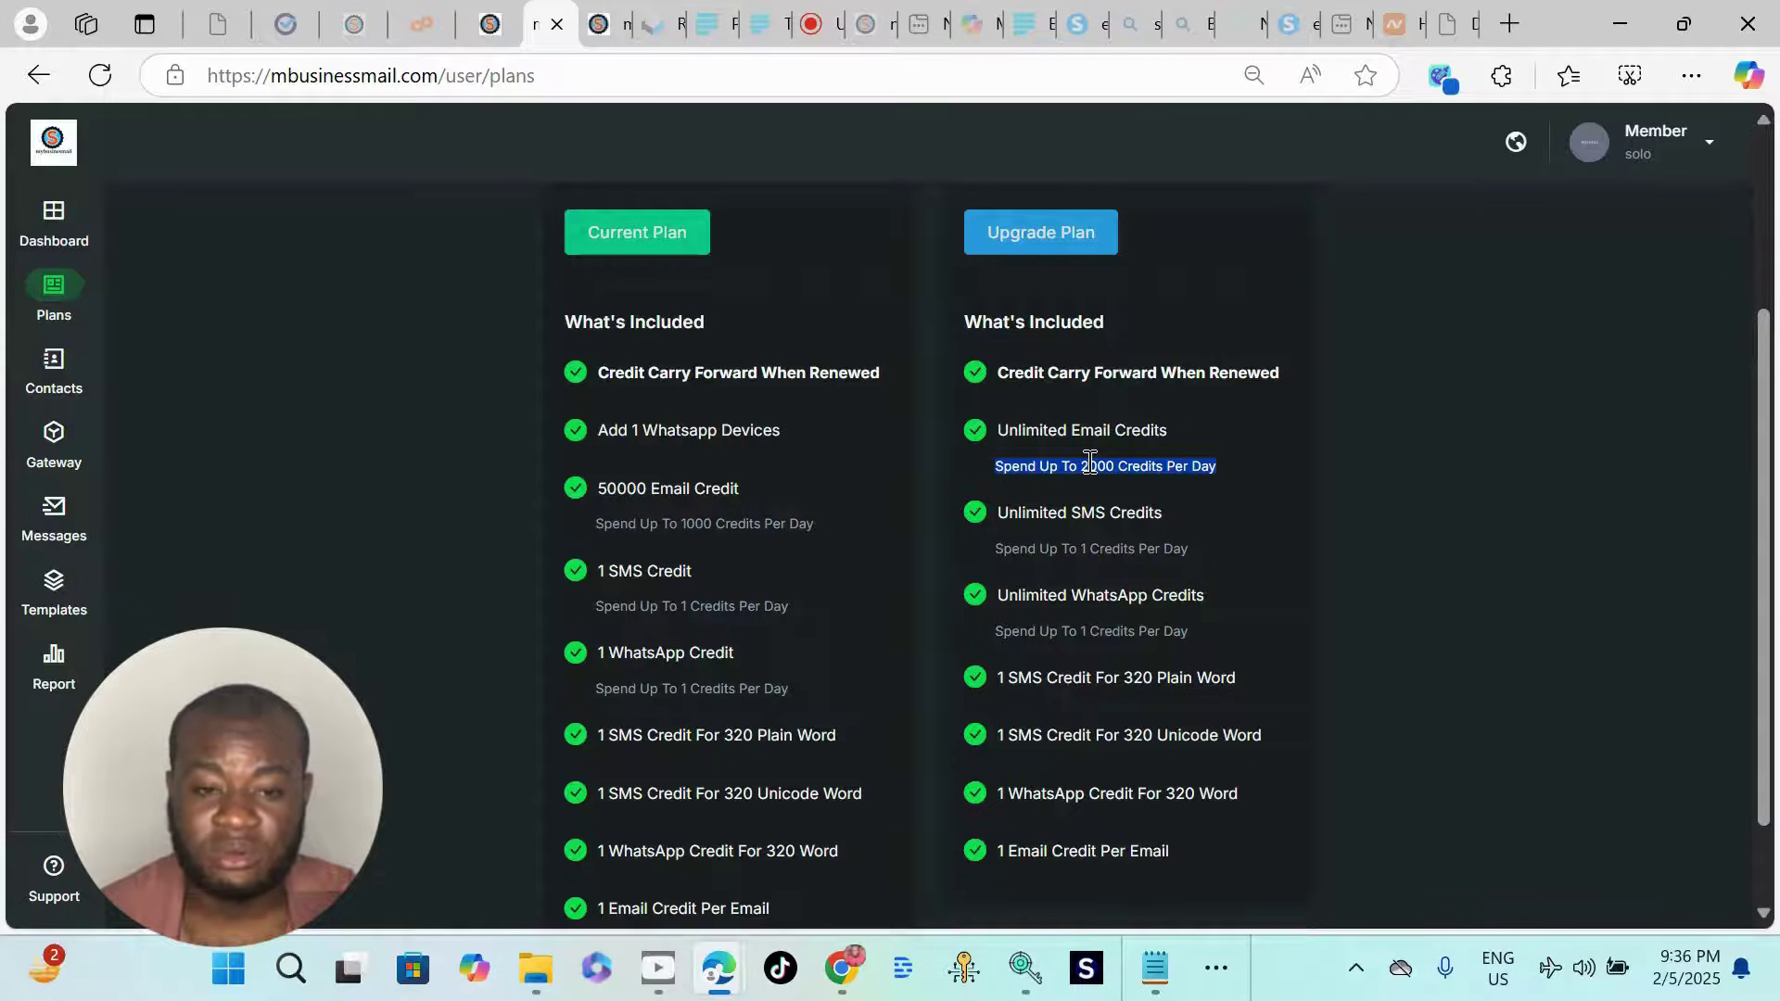
pyautogui.scroll(3, 1090, 462)
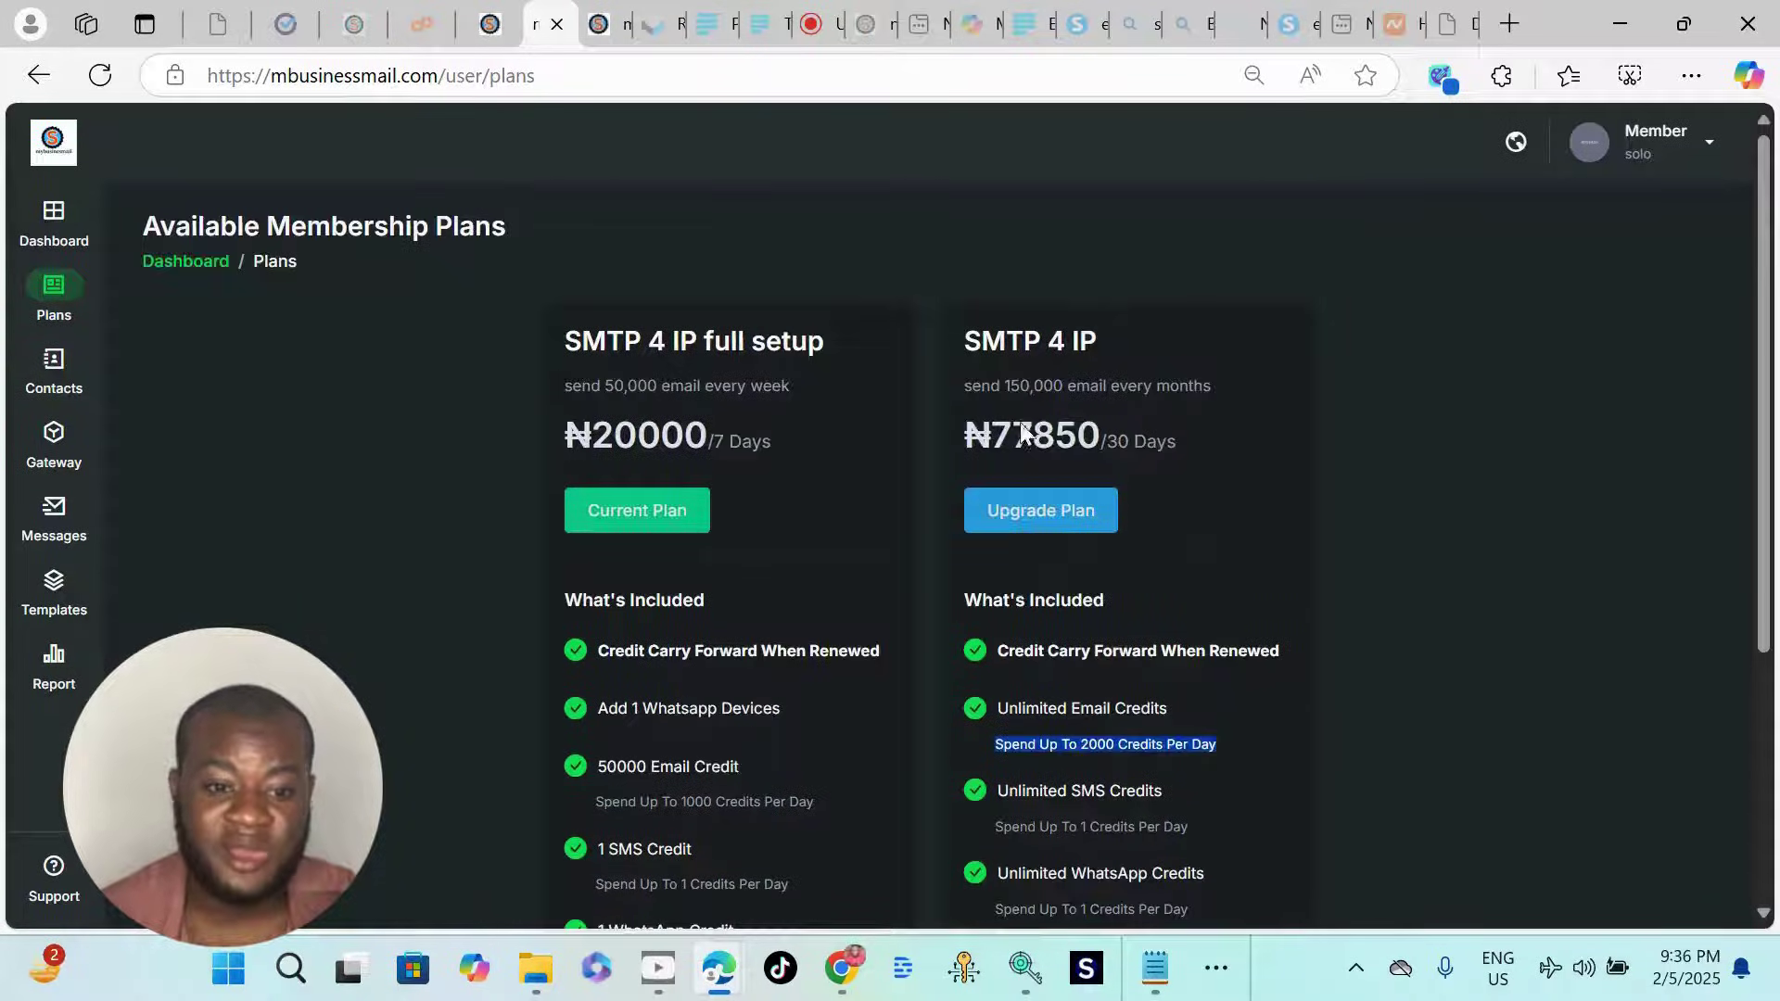
pyautogui.doubleClick(1019, 443)
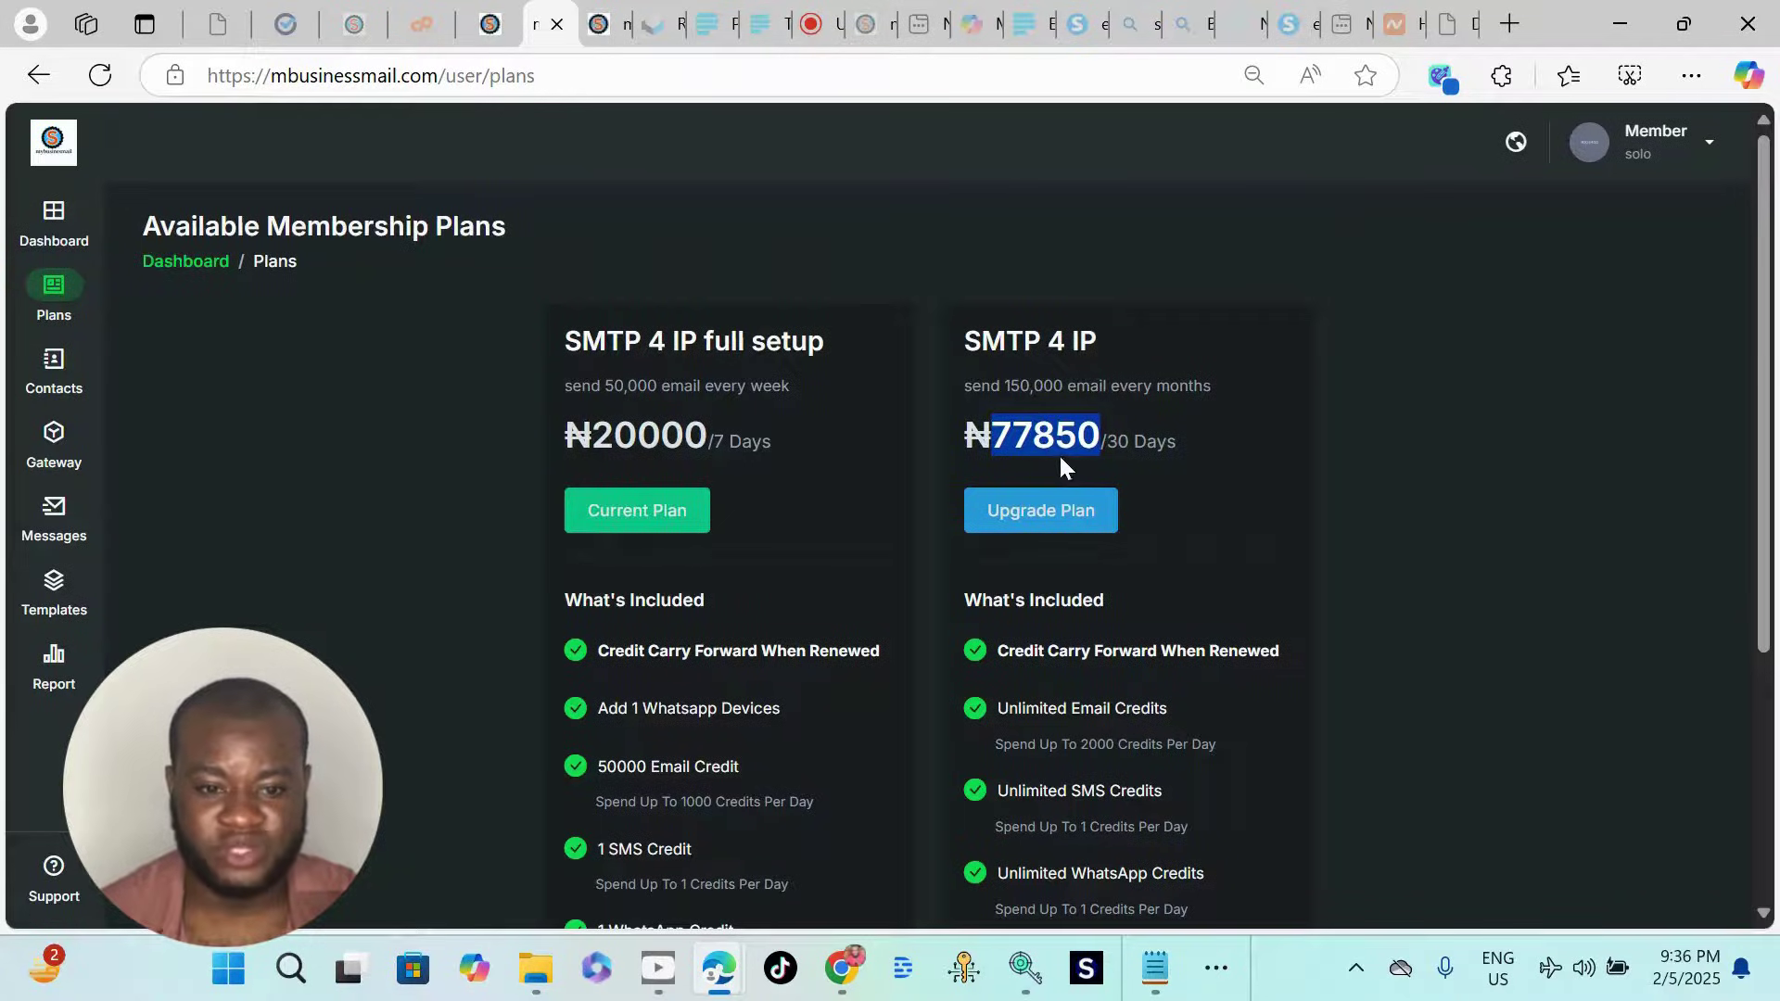
pyautogui.scroll(-1, 1053, 450)
pyautogui.scroll(1, 1038, 418)
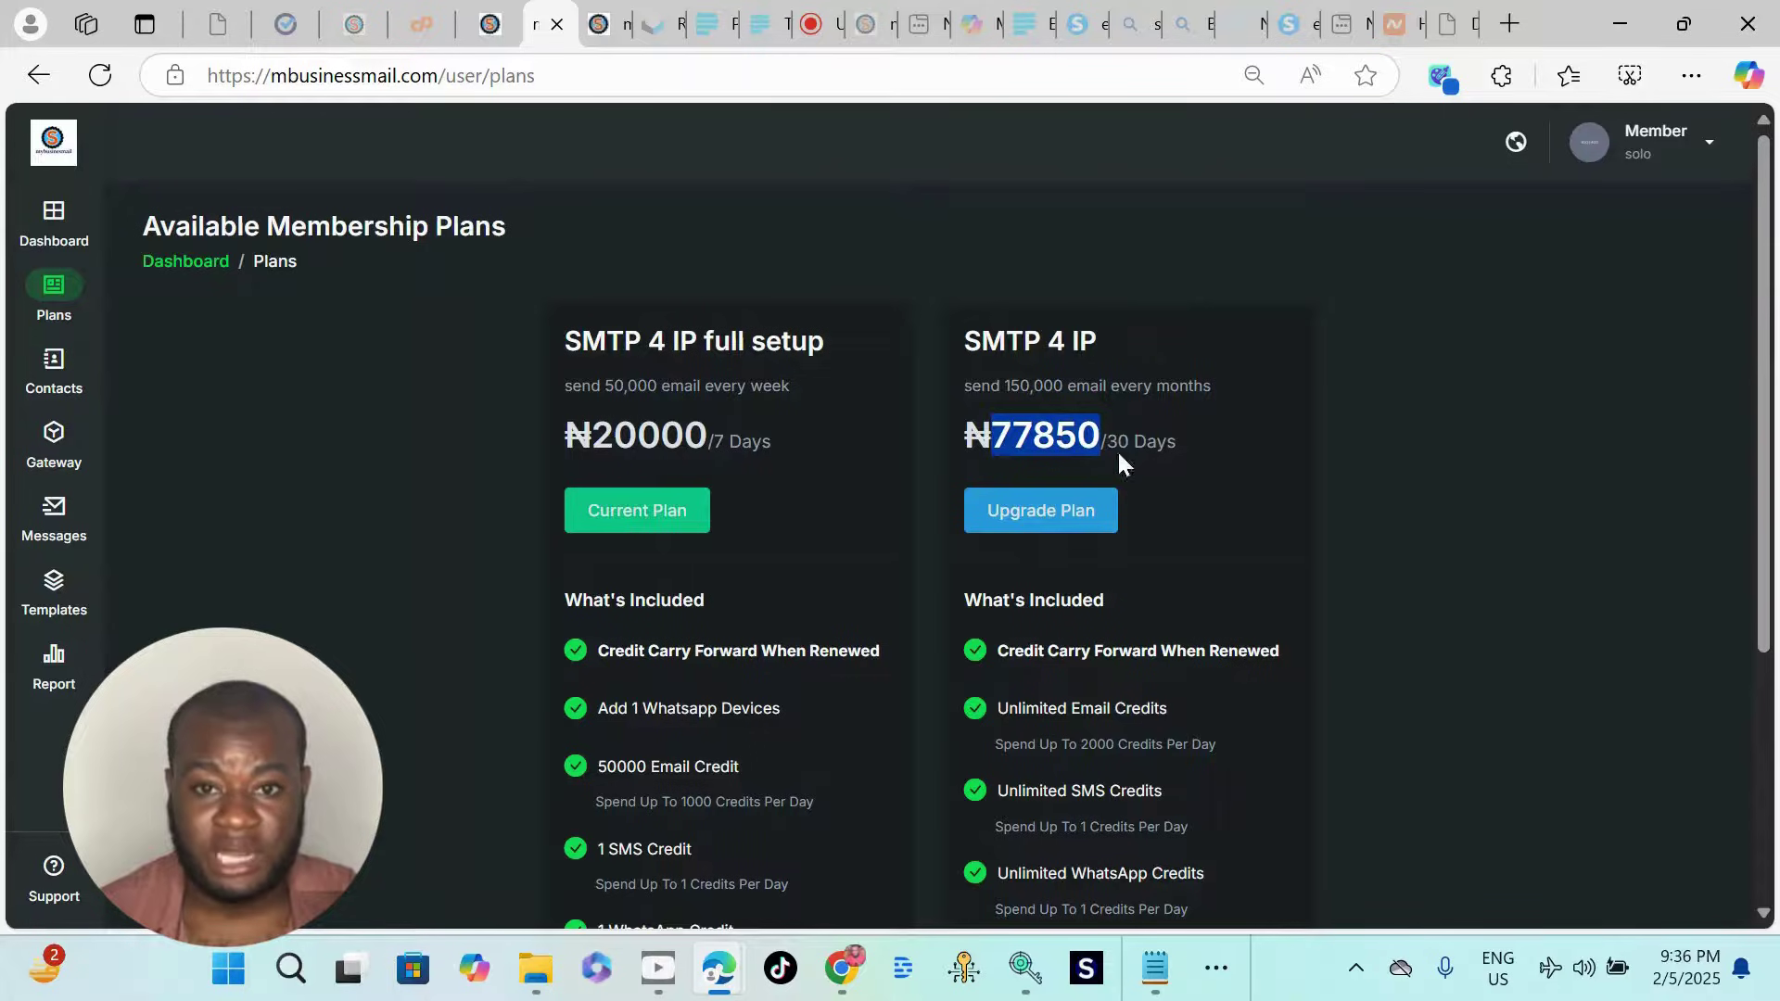
pyautogui.scroll(-5, 1117, 449)
pyautogui.scroll(5, 1124, 603)
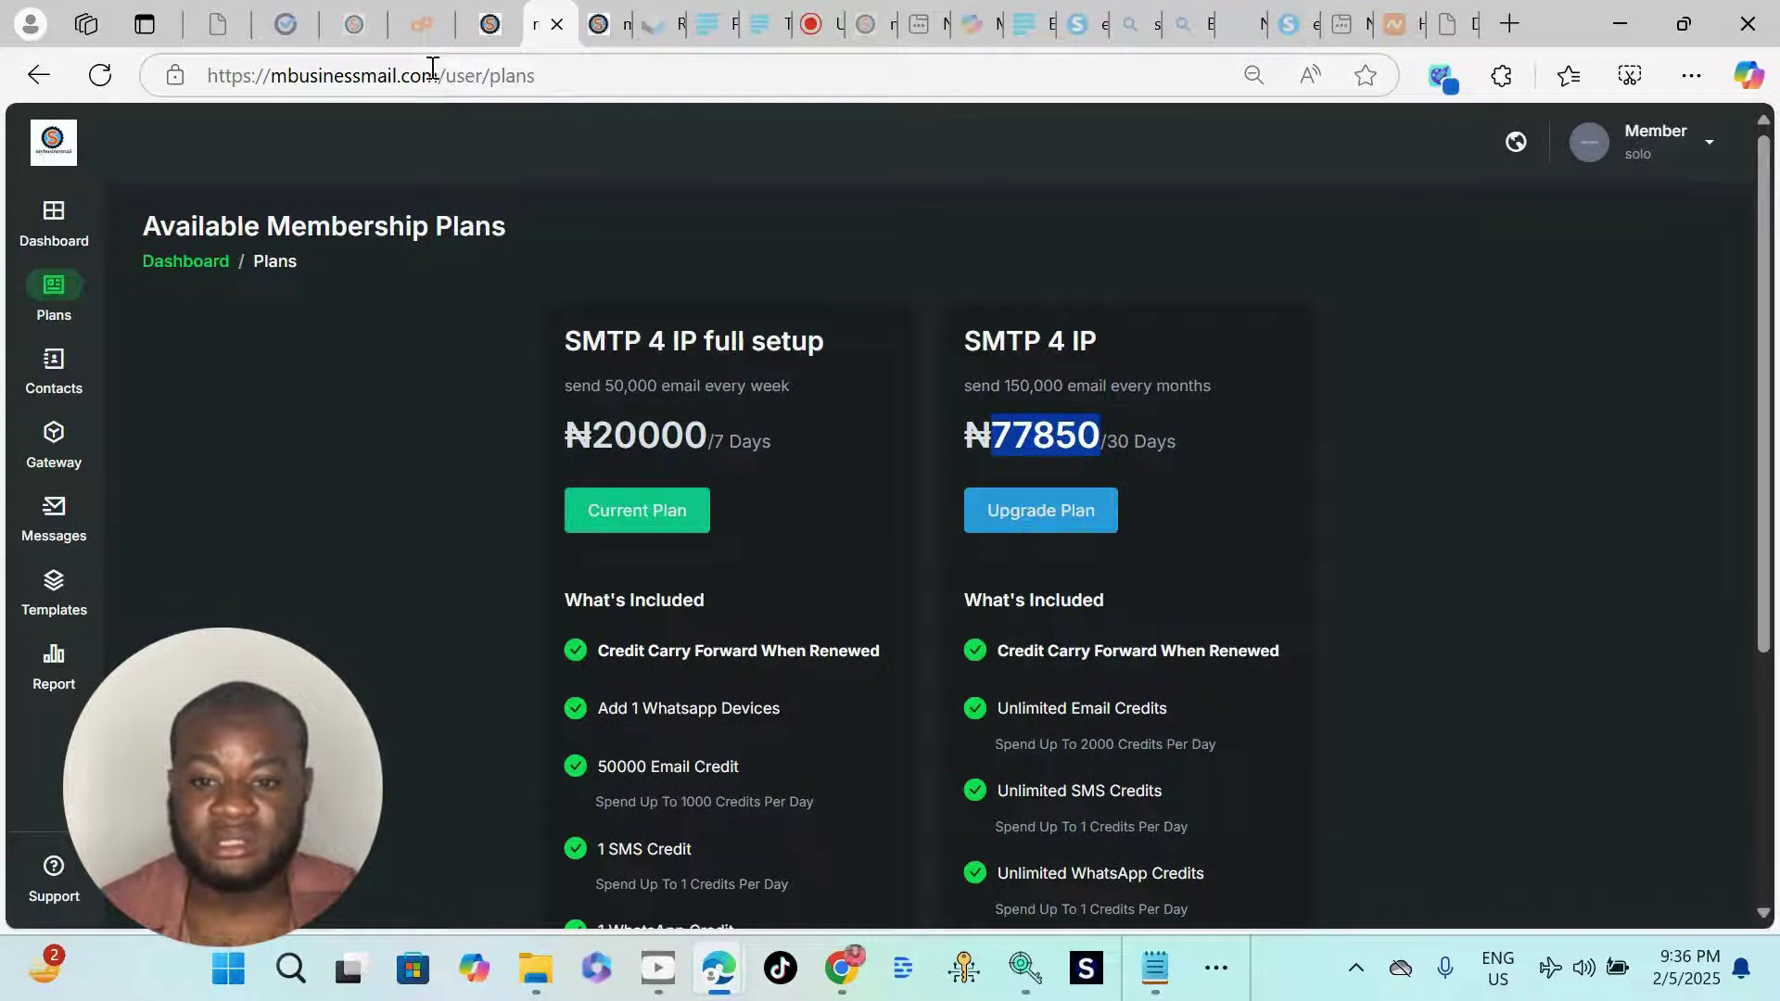
# Step: Open the public mbusinessmail.com home page and review both SMTP plans on its Pricing page
pyautogui.moveTo(443, 76); pyautogui.dragTo(604, 74)
pyautogui.press('BackSpace')
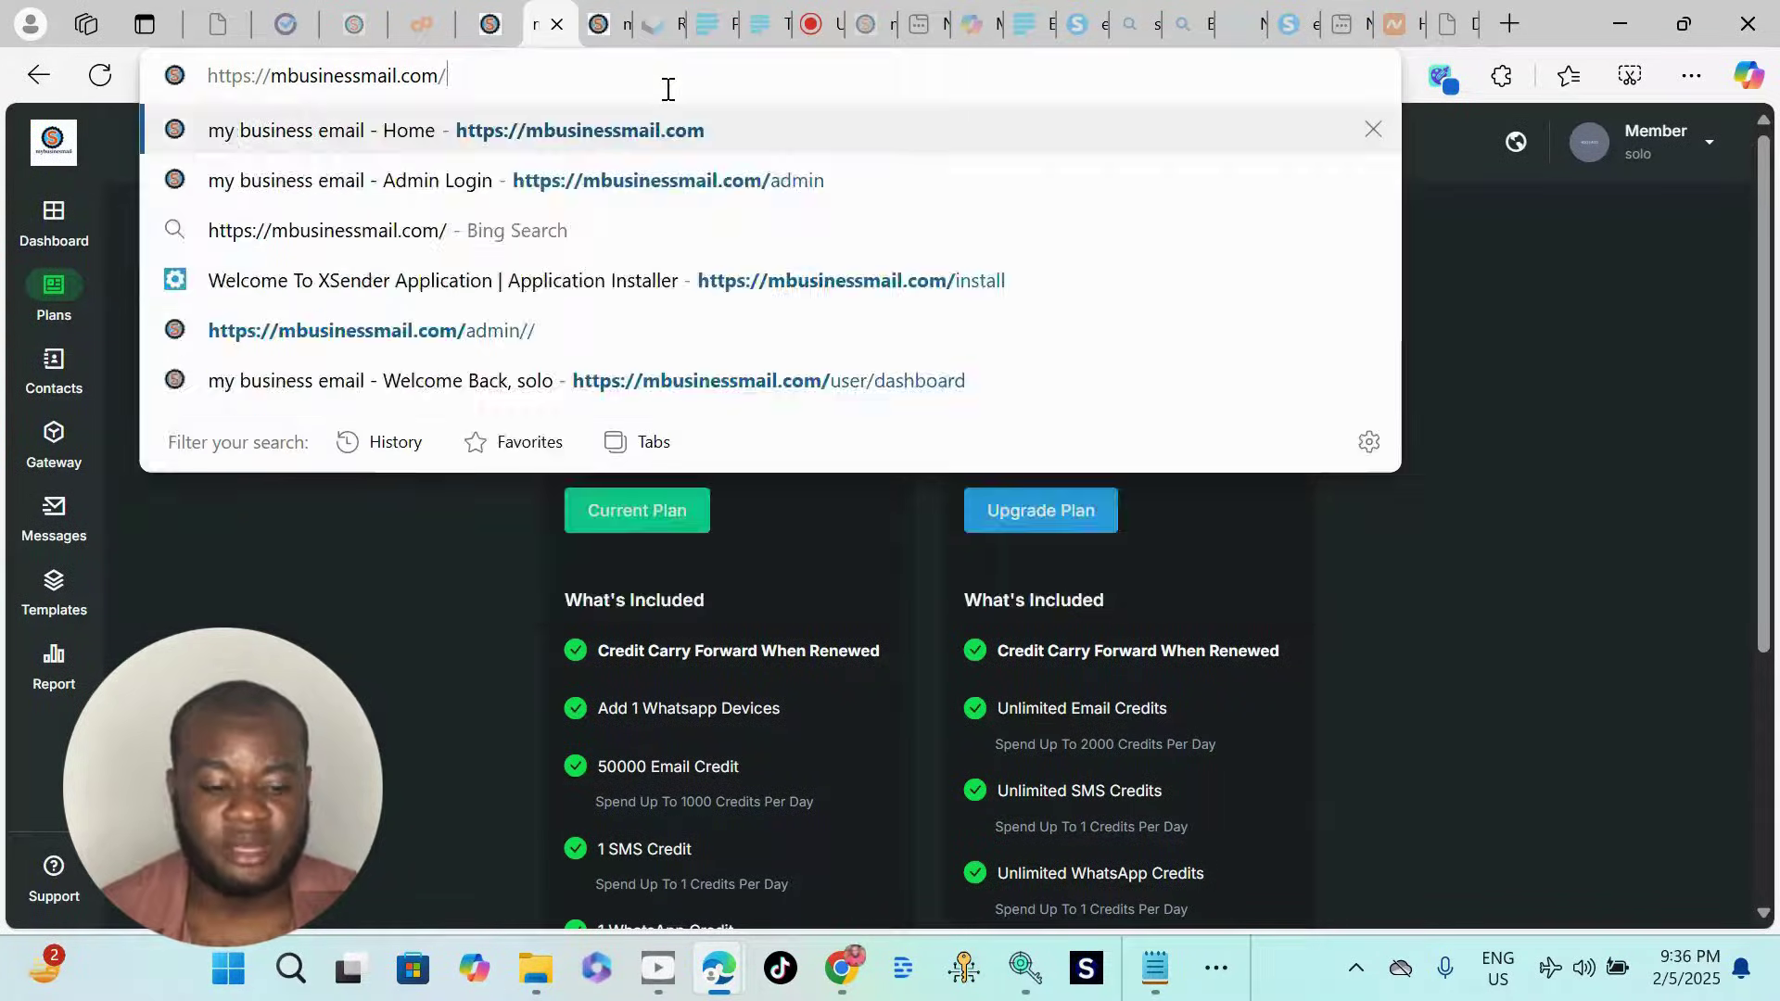
pyautogui.press('Return')
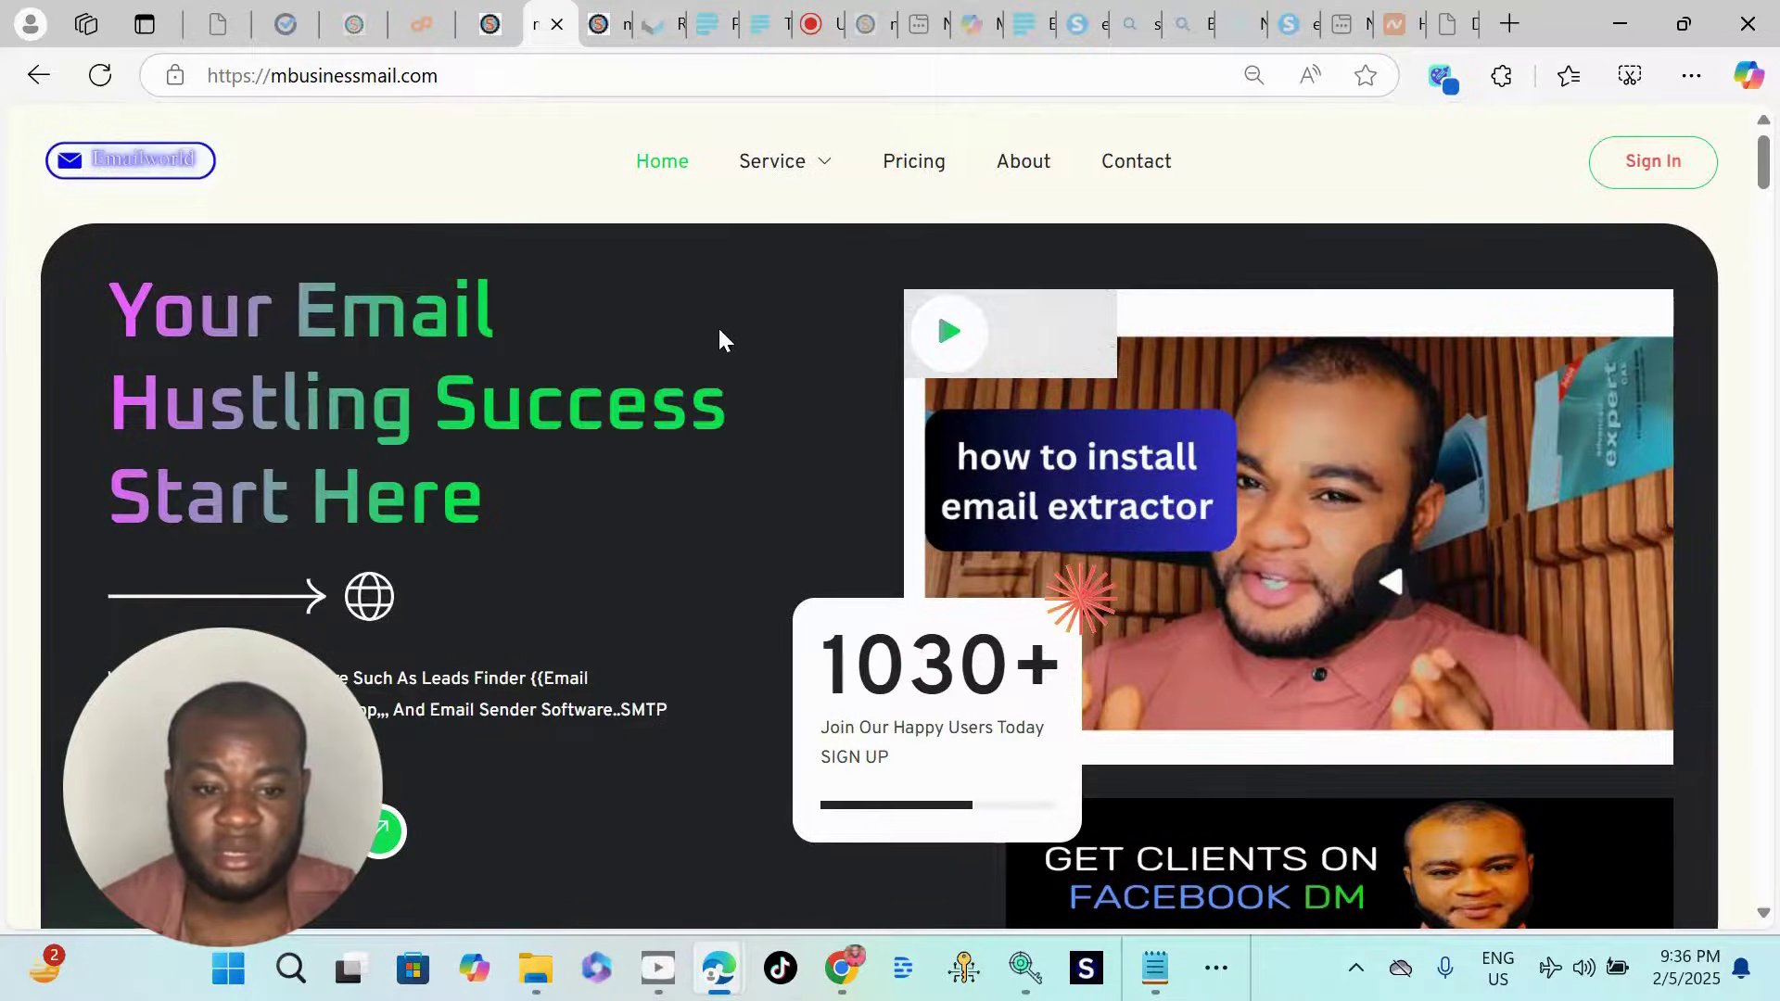
pyautogui.scroll(-3, 721, 331)
pyautogui.scroll(3, 695, 350)
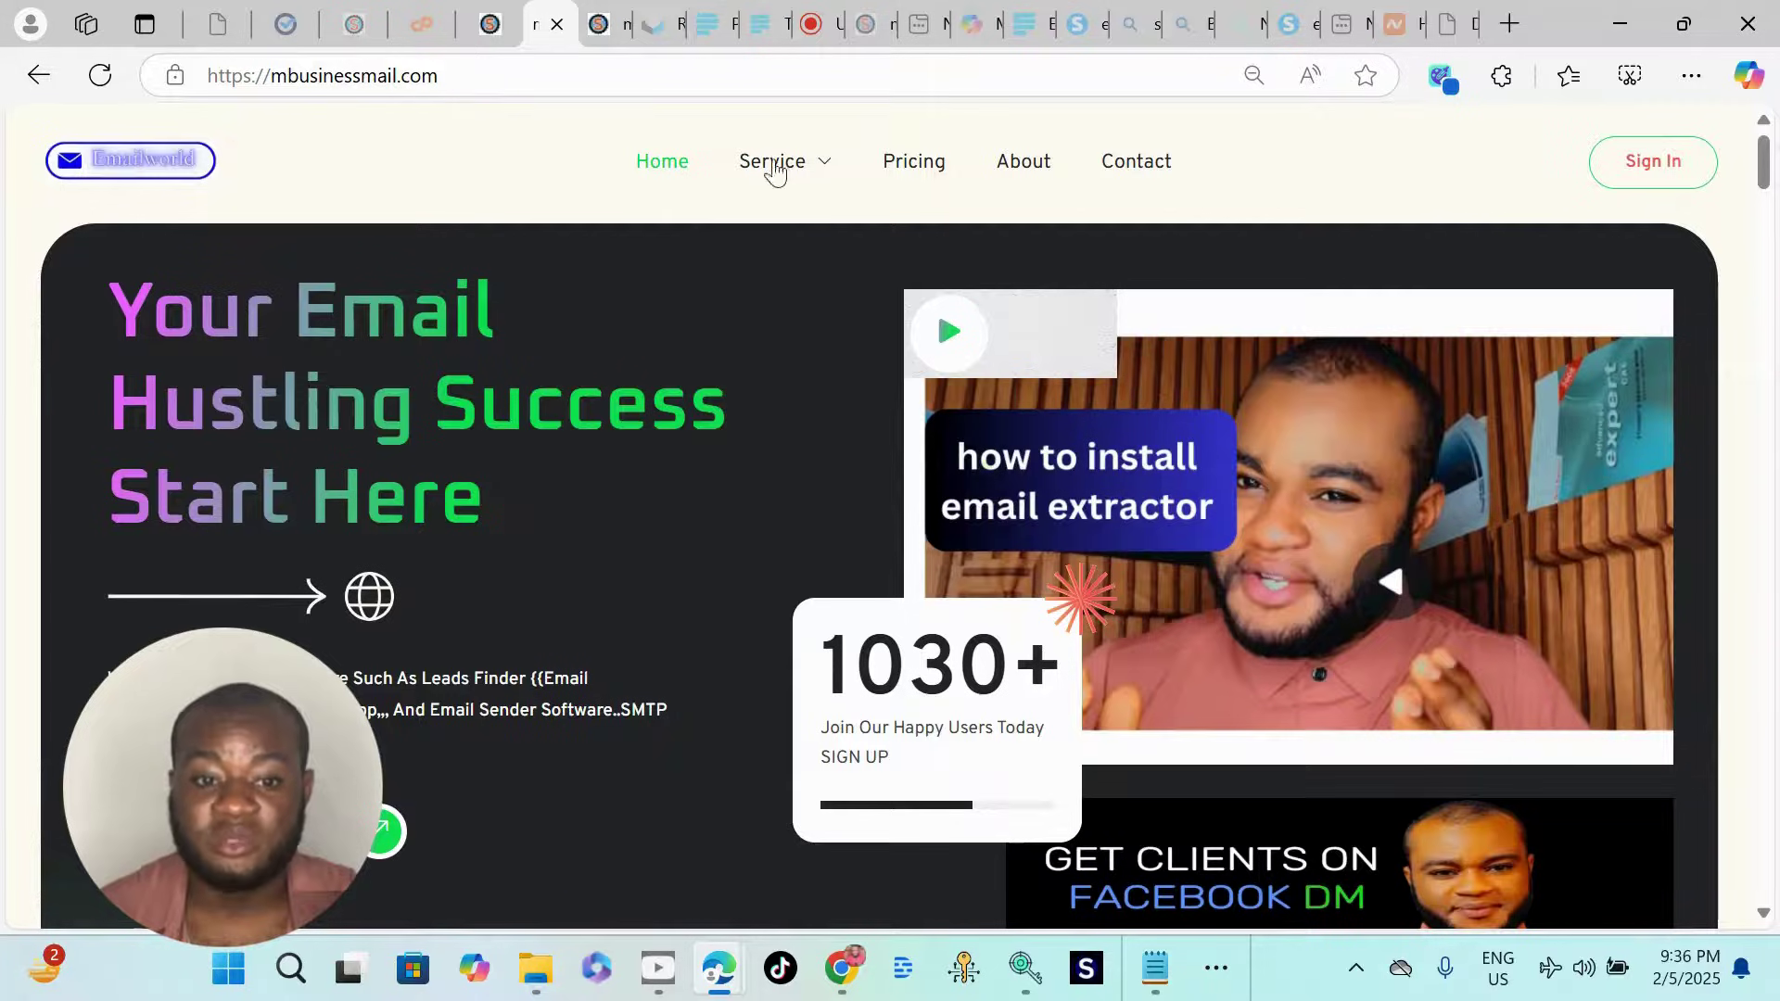
pyautogui.click(918, 165)
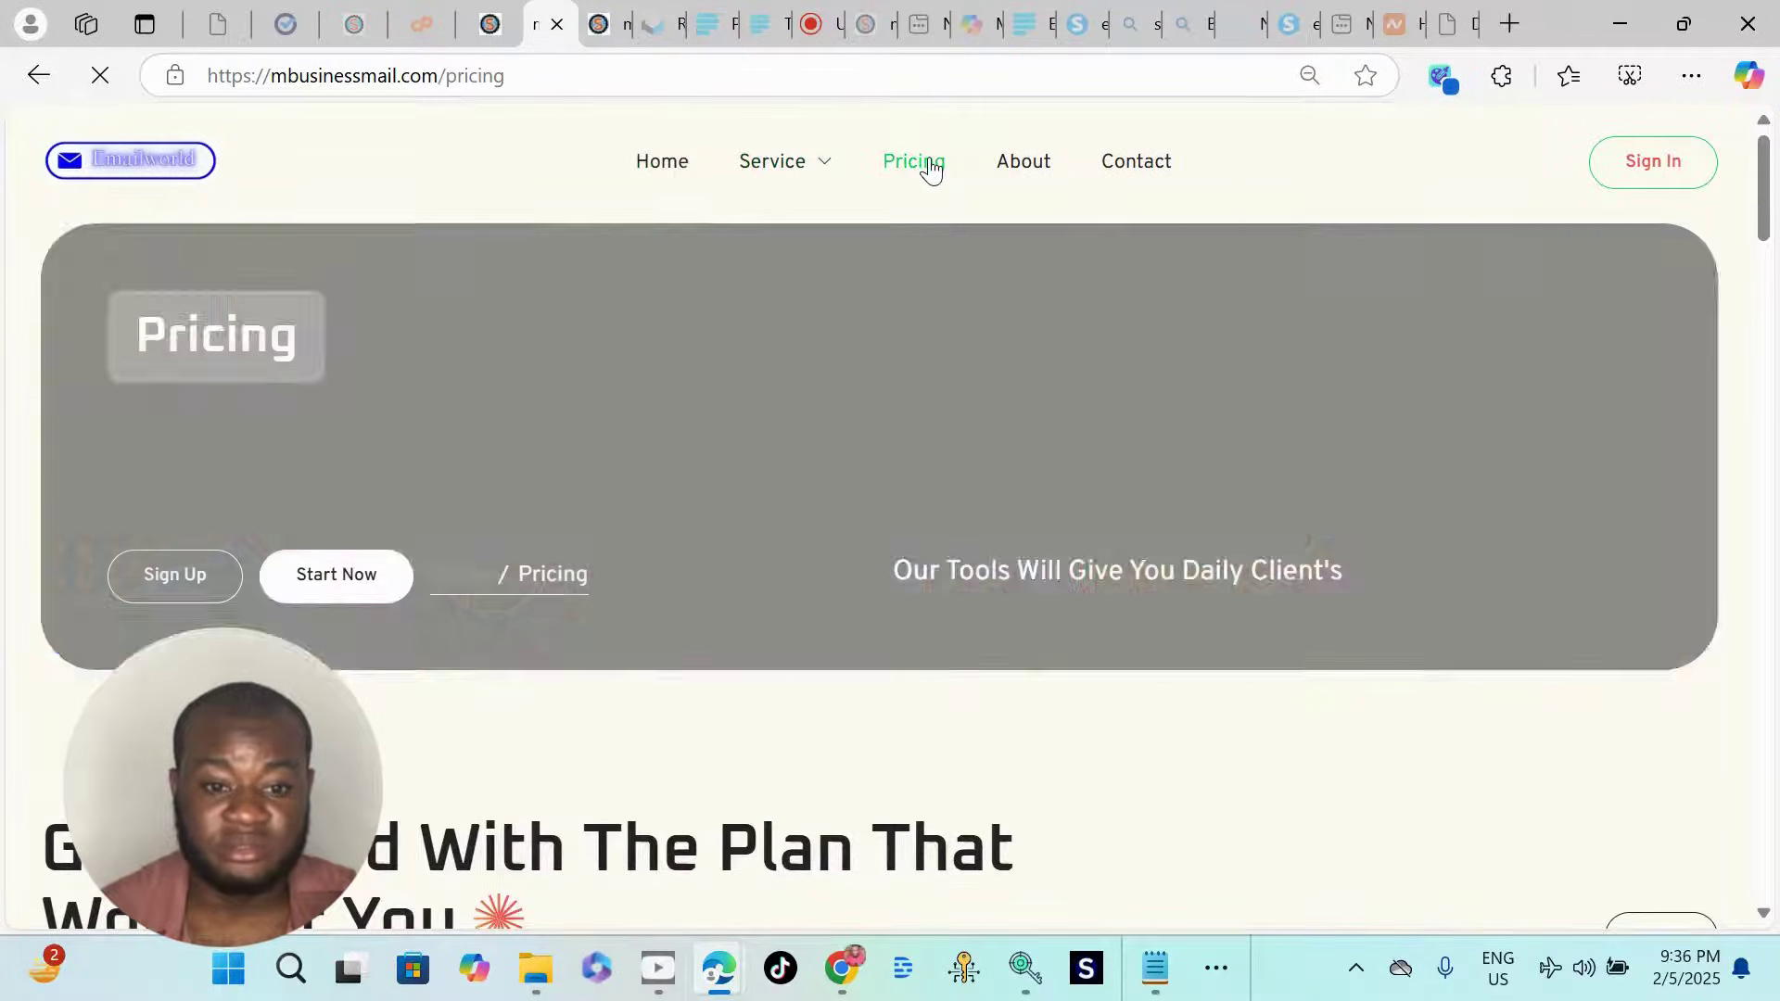
pyautogui.scroll(-10, 985, 516)
pyautogui.scroll(1, 1004, 552)
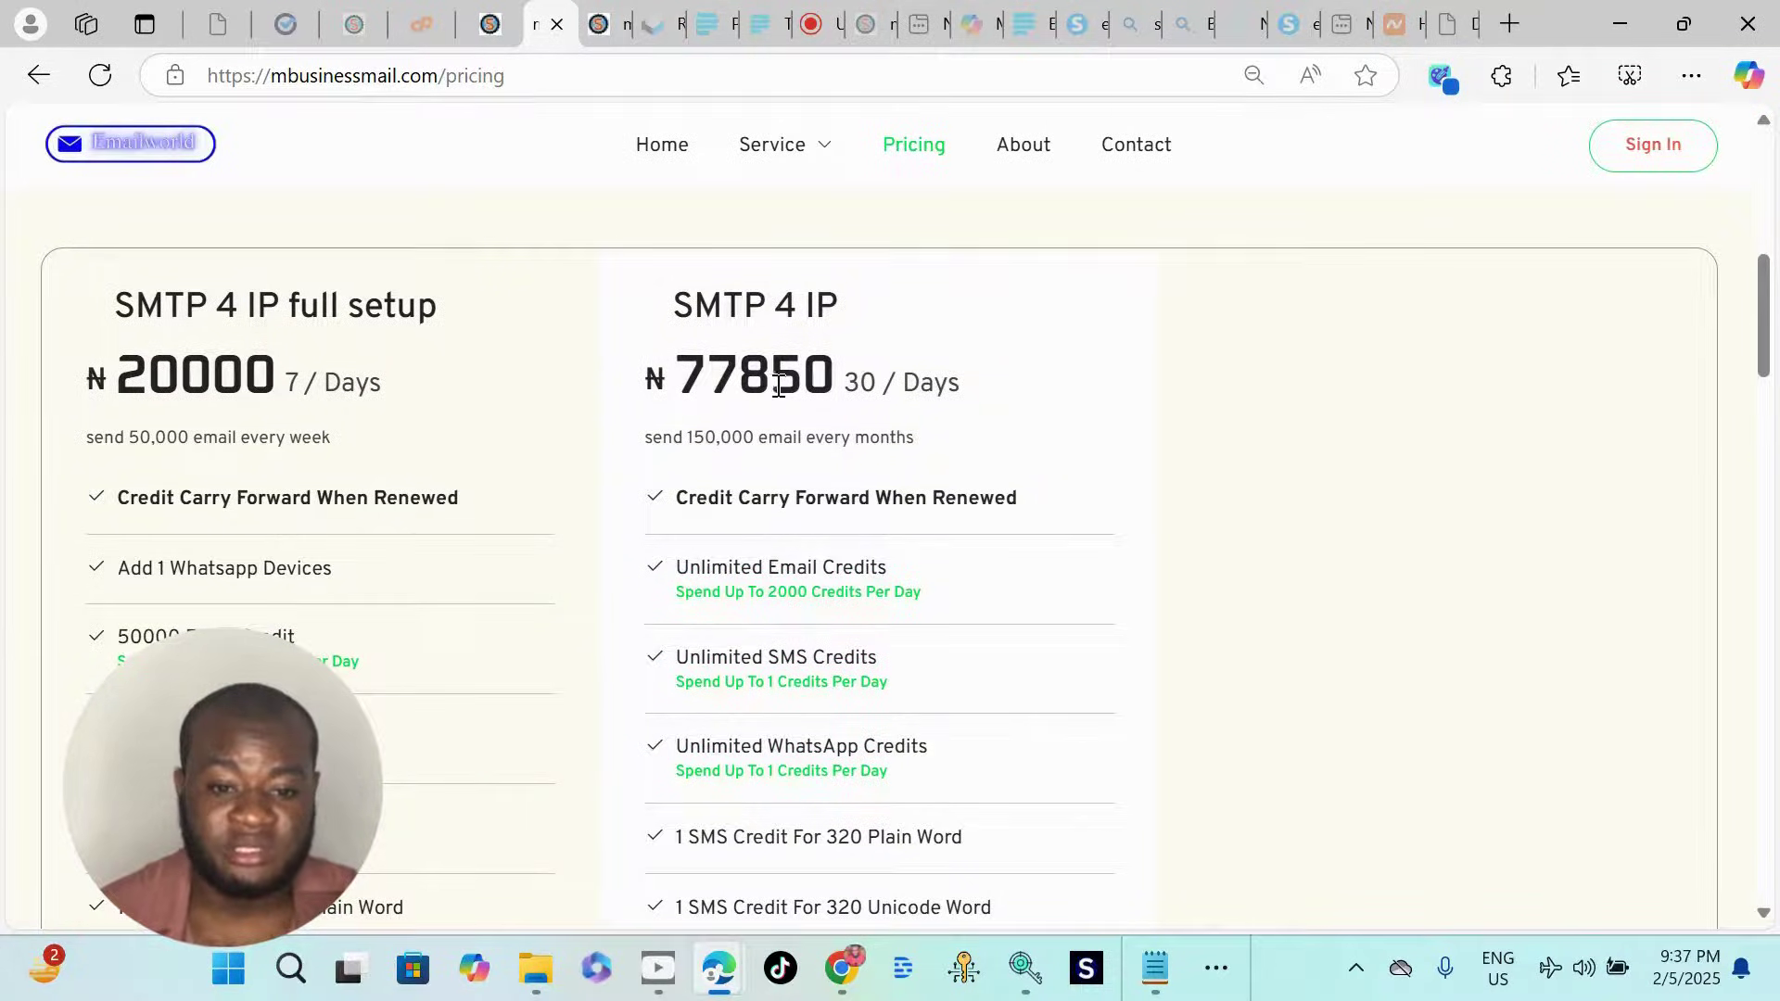
# Step: Go to the admin site, browse the list of all members and log in as the most recently joined member
pyautogui.hotkey('ctrl', 'shift', 'Tab')
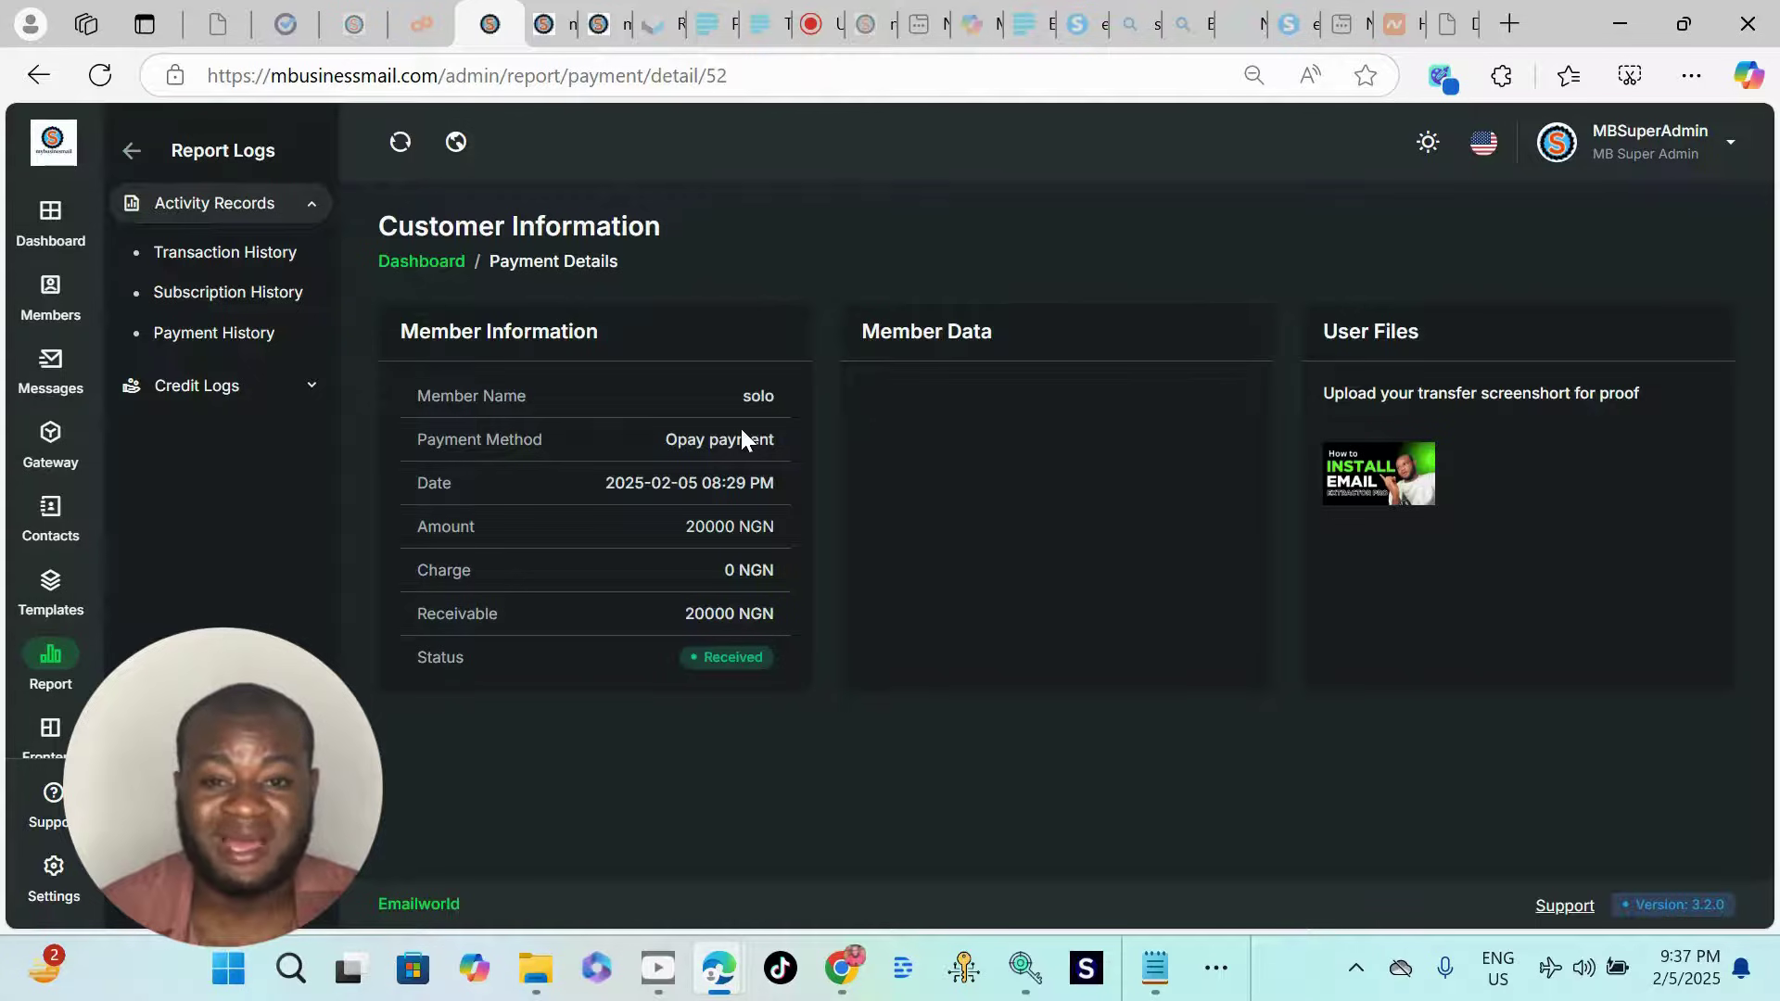
pyautogui.click(233, 266)
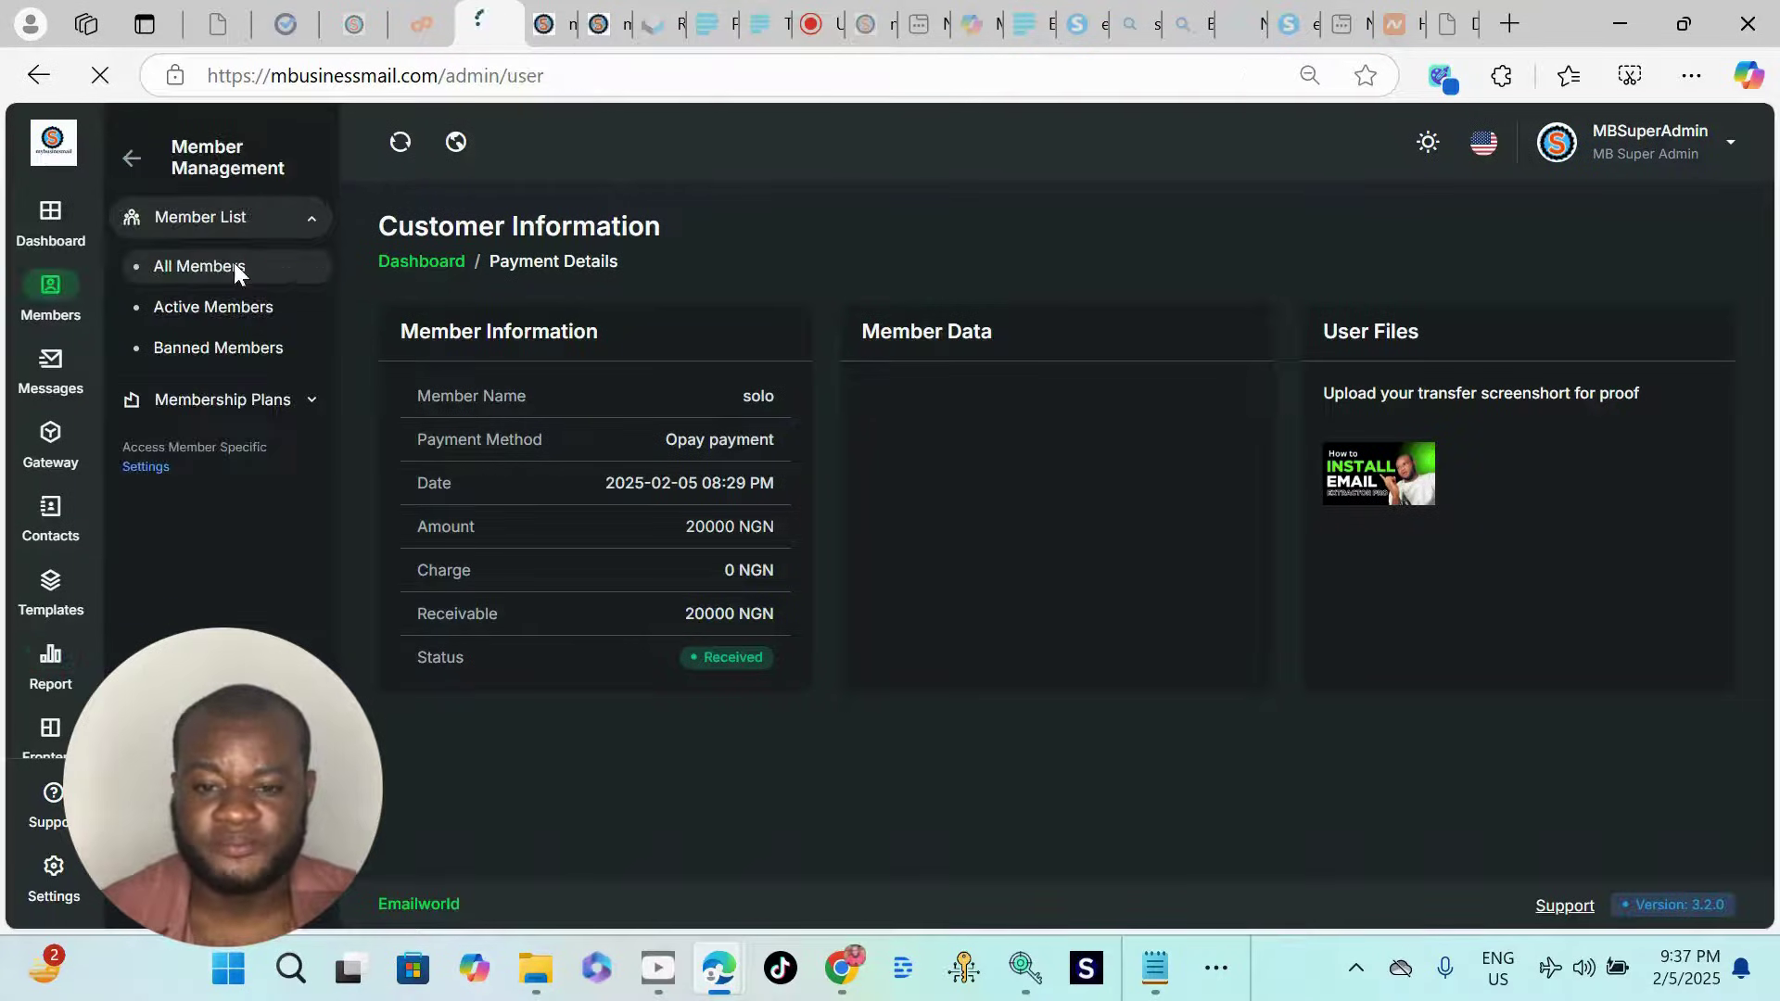
pyautogui.scroll(-5, 1163, 654)
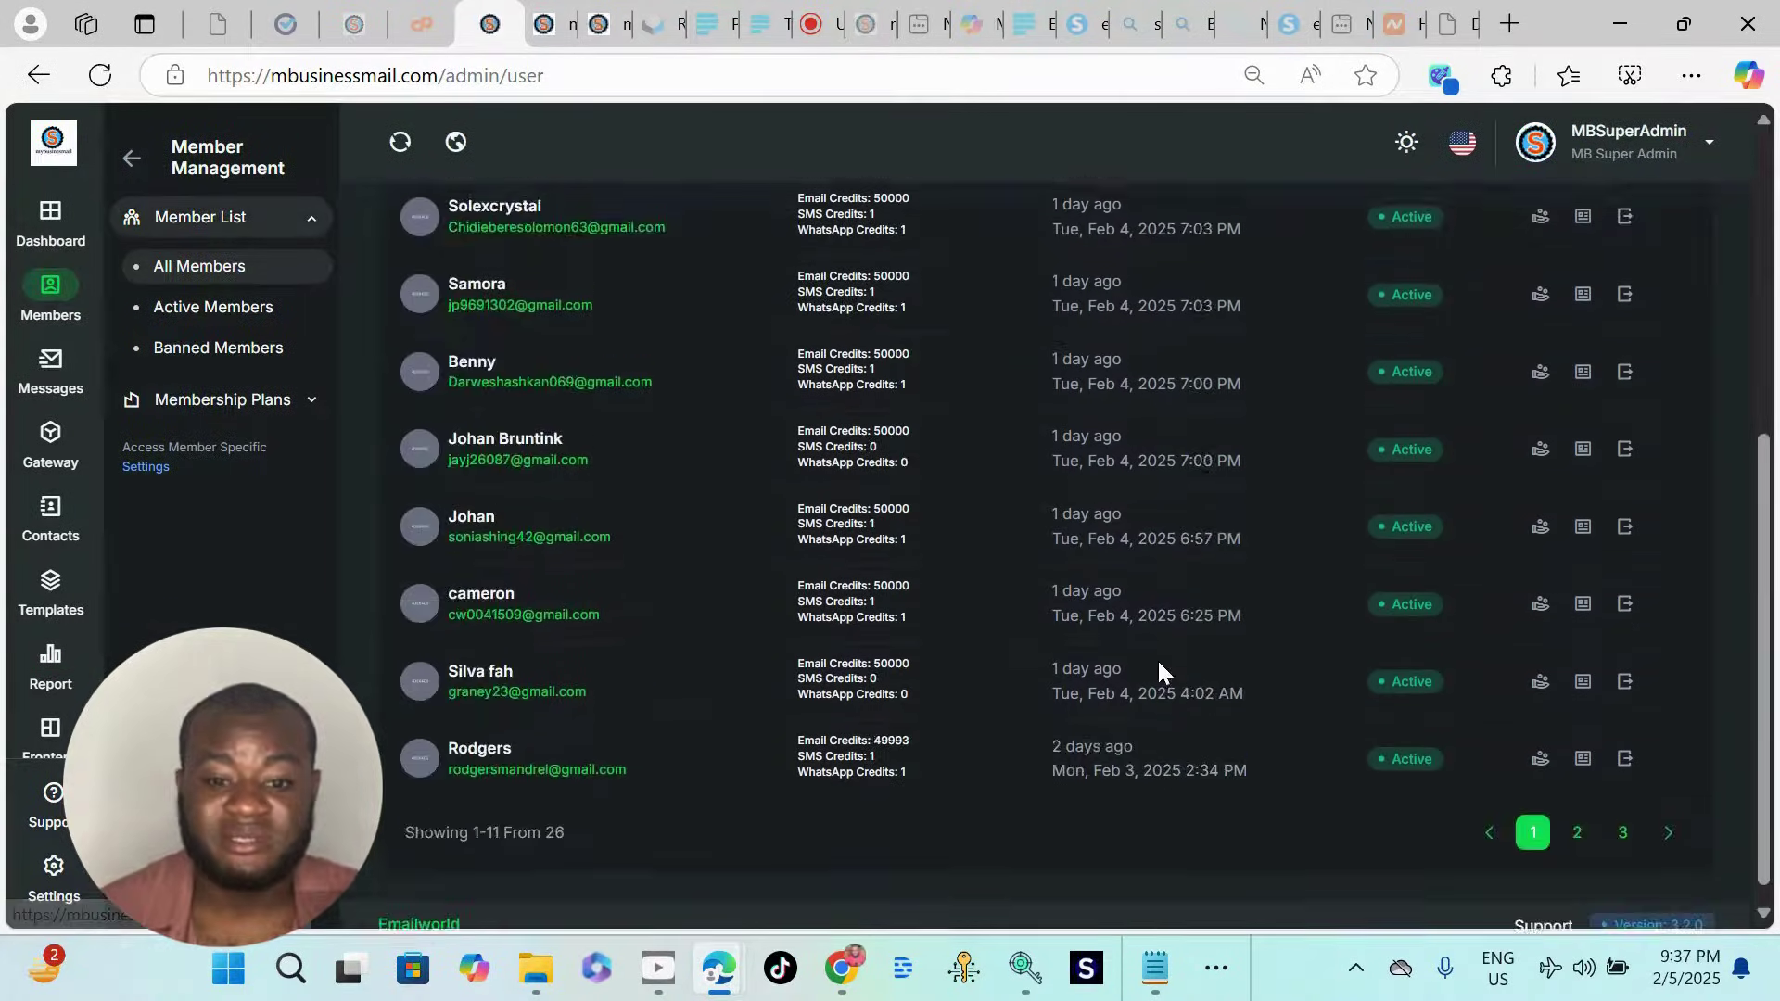
pyautogui.scroll(-10, 1157, 658)
pyautogui.scroll(8, 1183, 687)
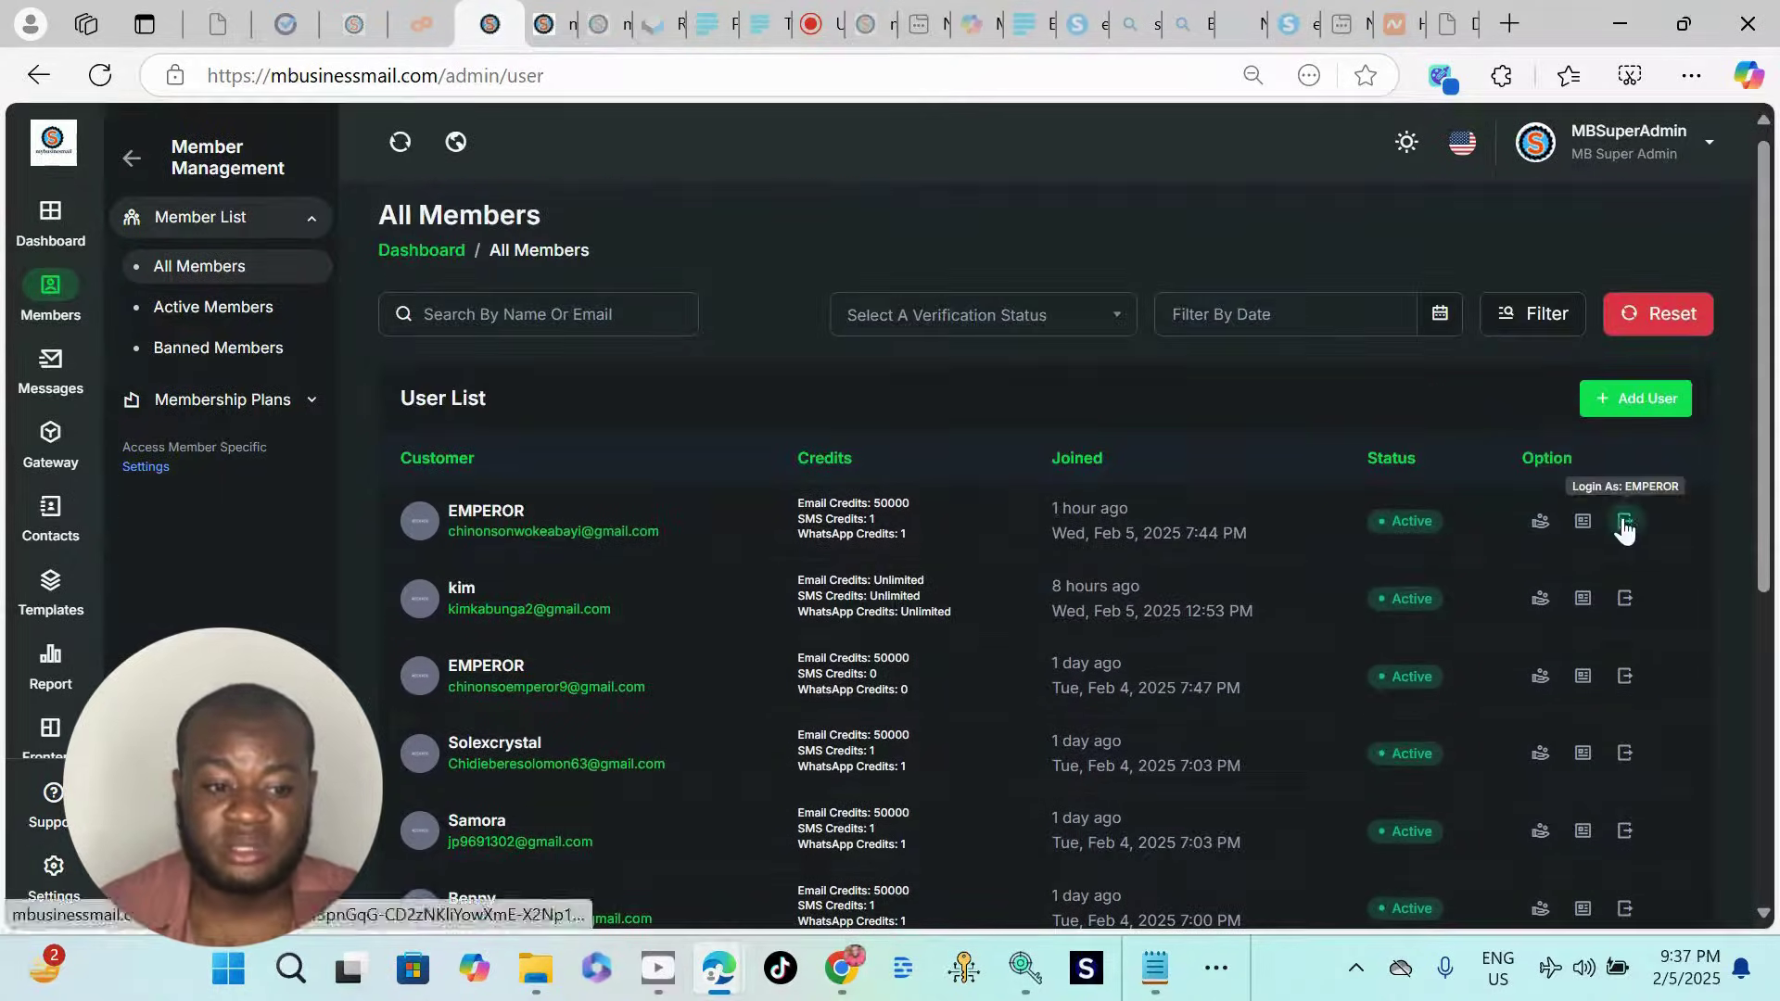
pyautogui.click(1623, 519)
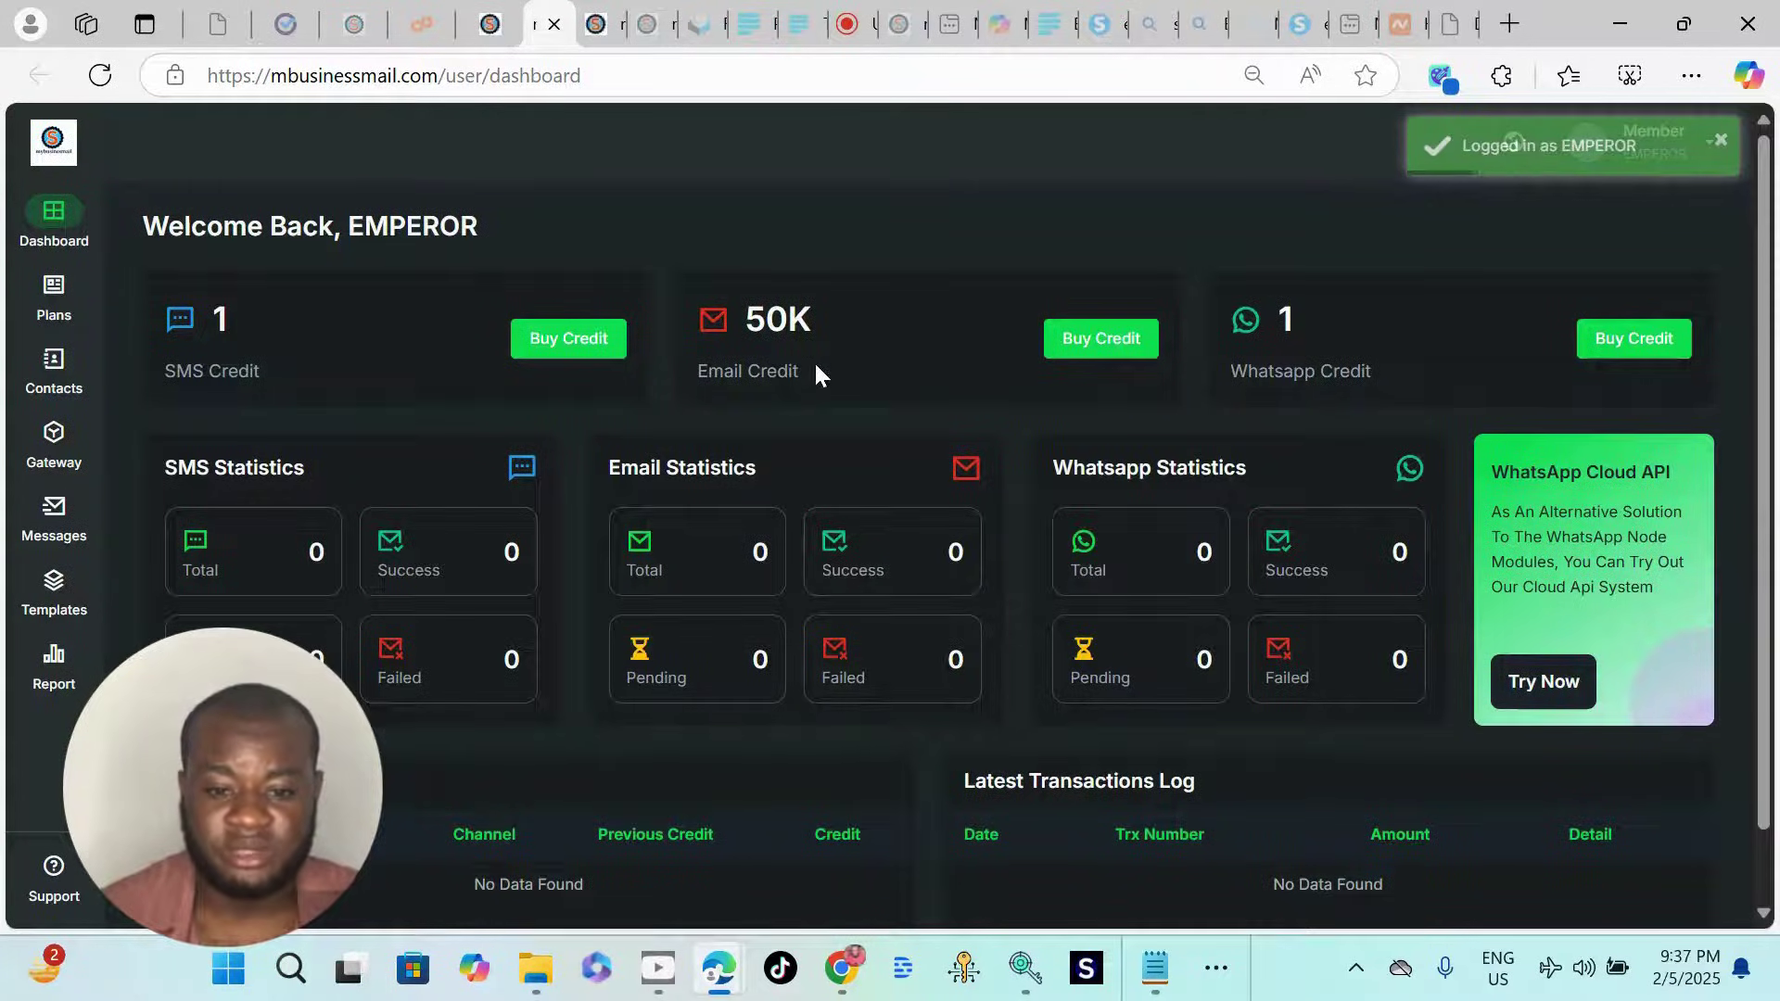
# Step: Review the membership plans in the member's account and start an upgrade to the SMTP 4 IP plan
pyautogui.click(45, 320)
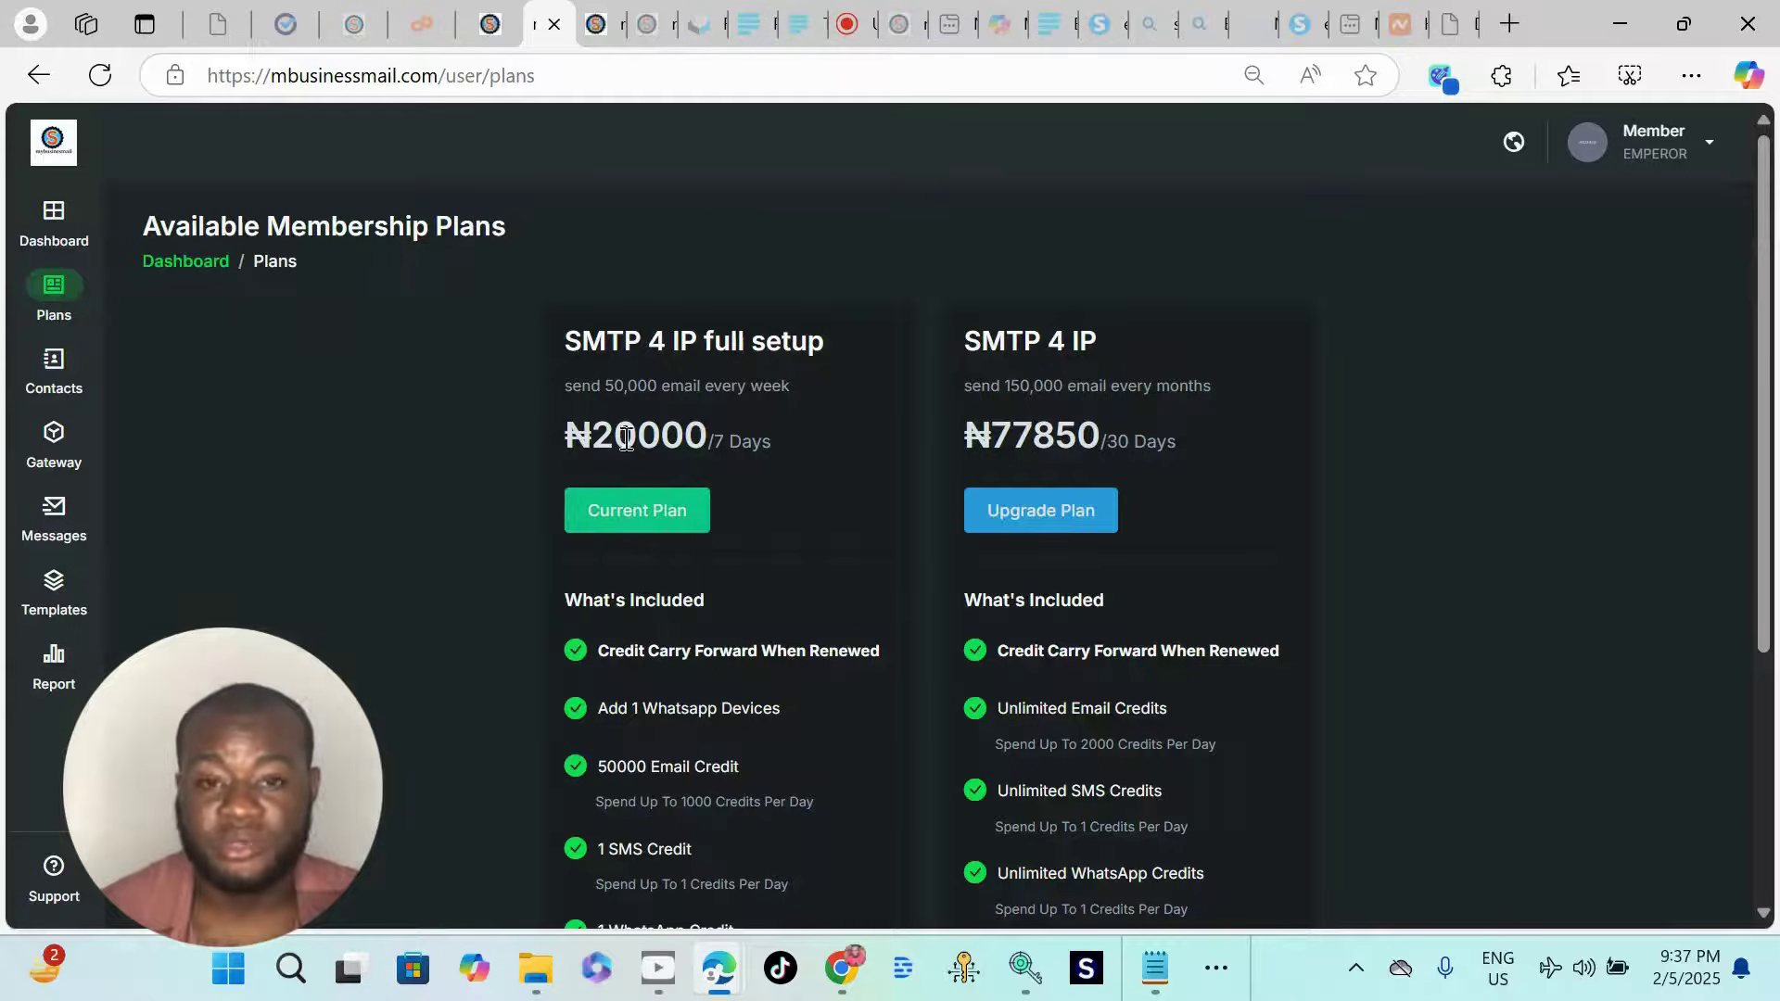
pyautogui.scroll(-4, 654, 473)
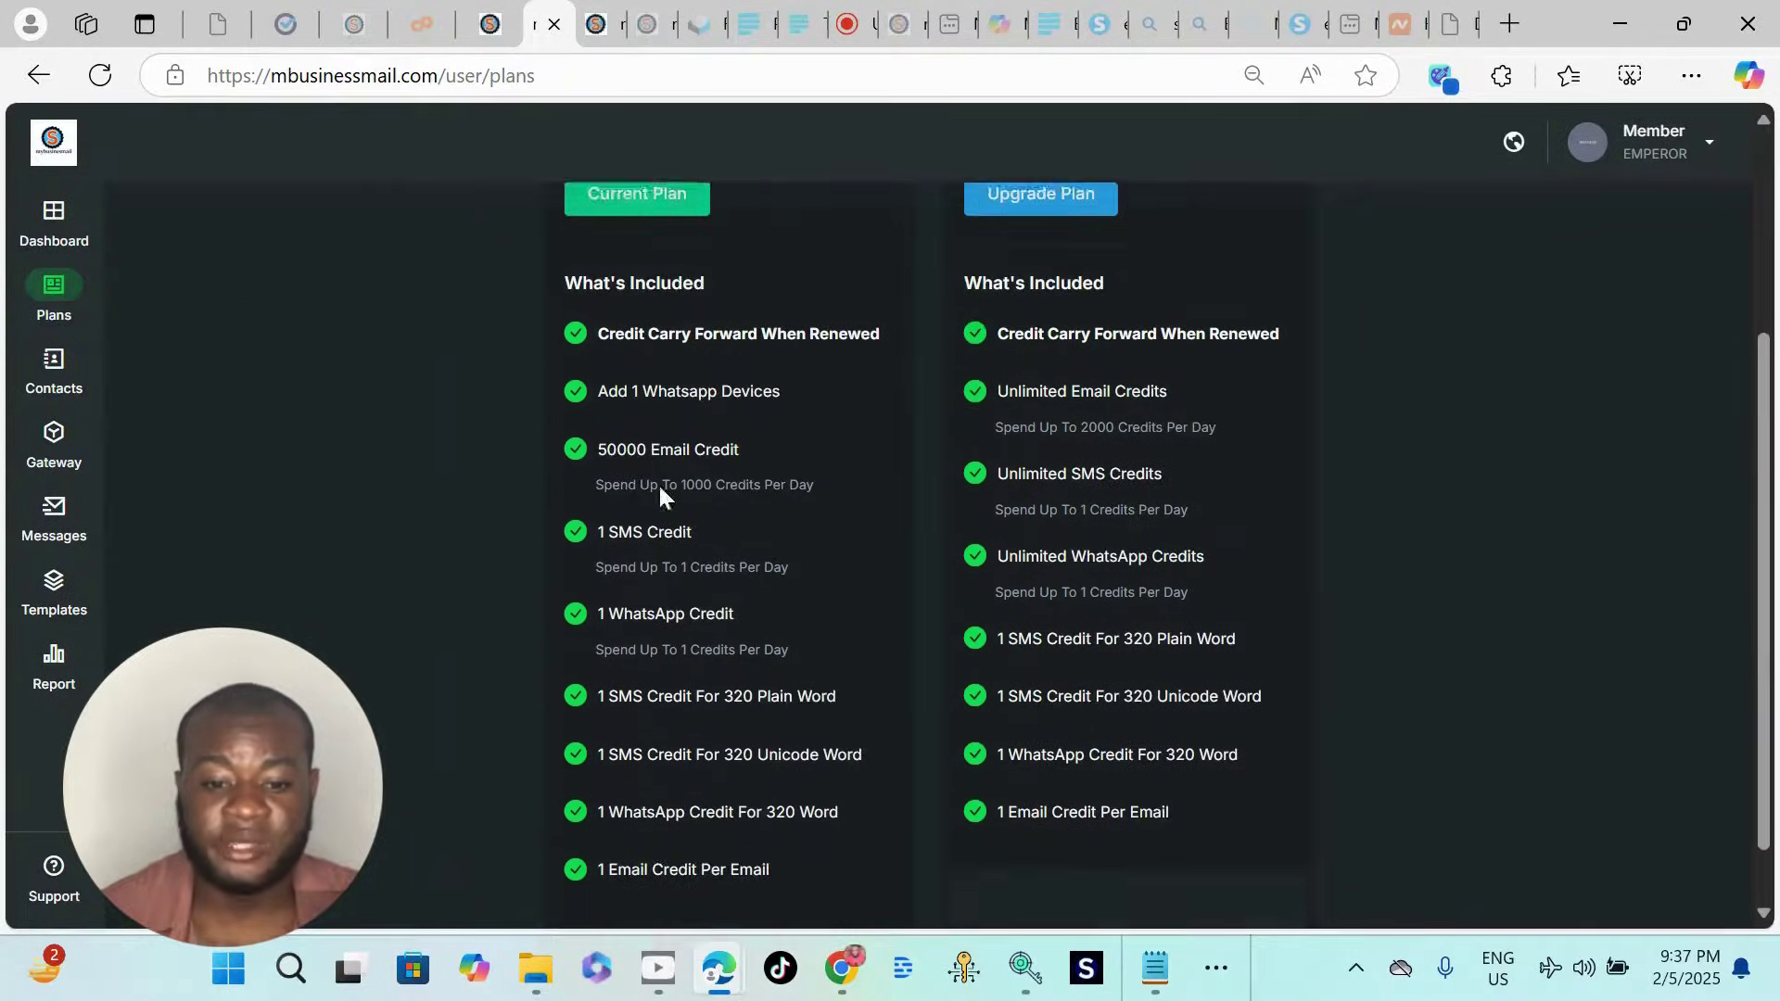
pyautogui.scroll(4, 662, 489)
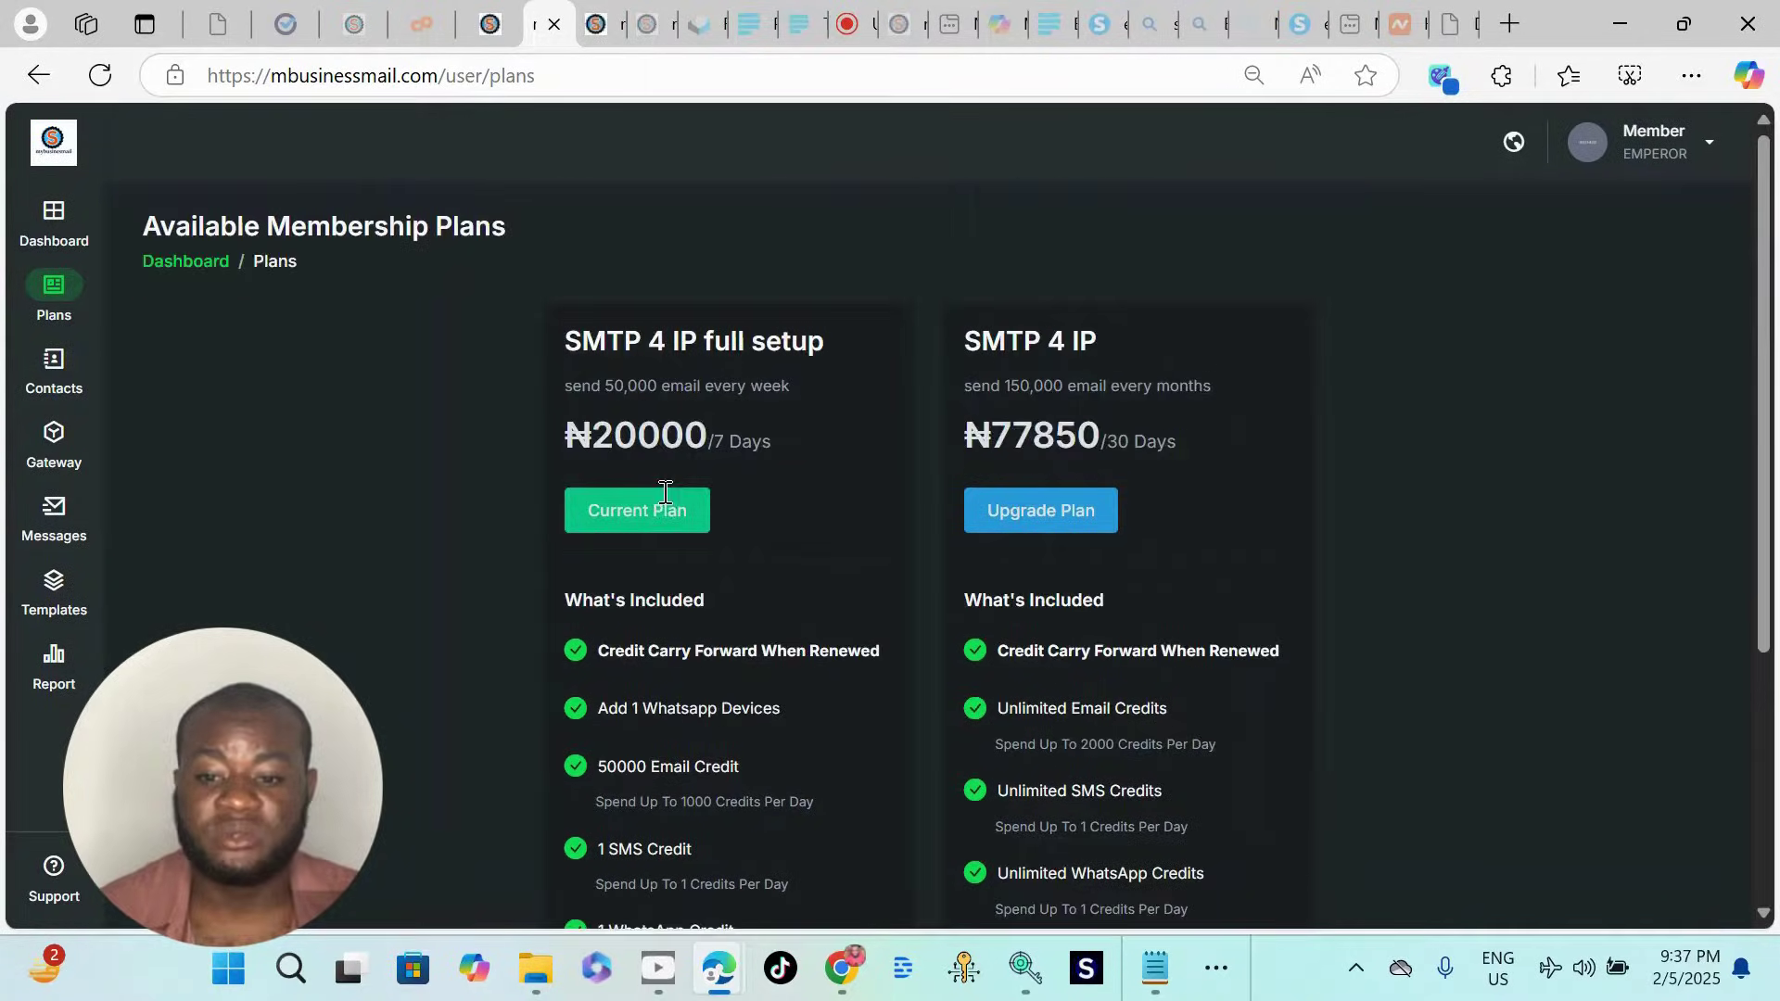
pyautogui.click(1055, 522)
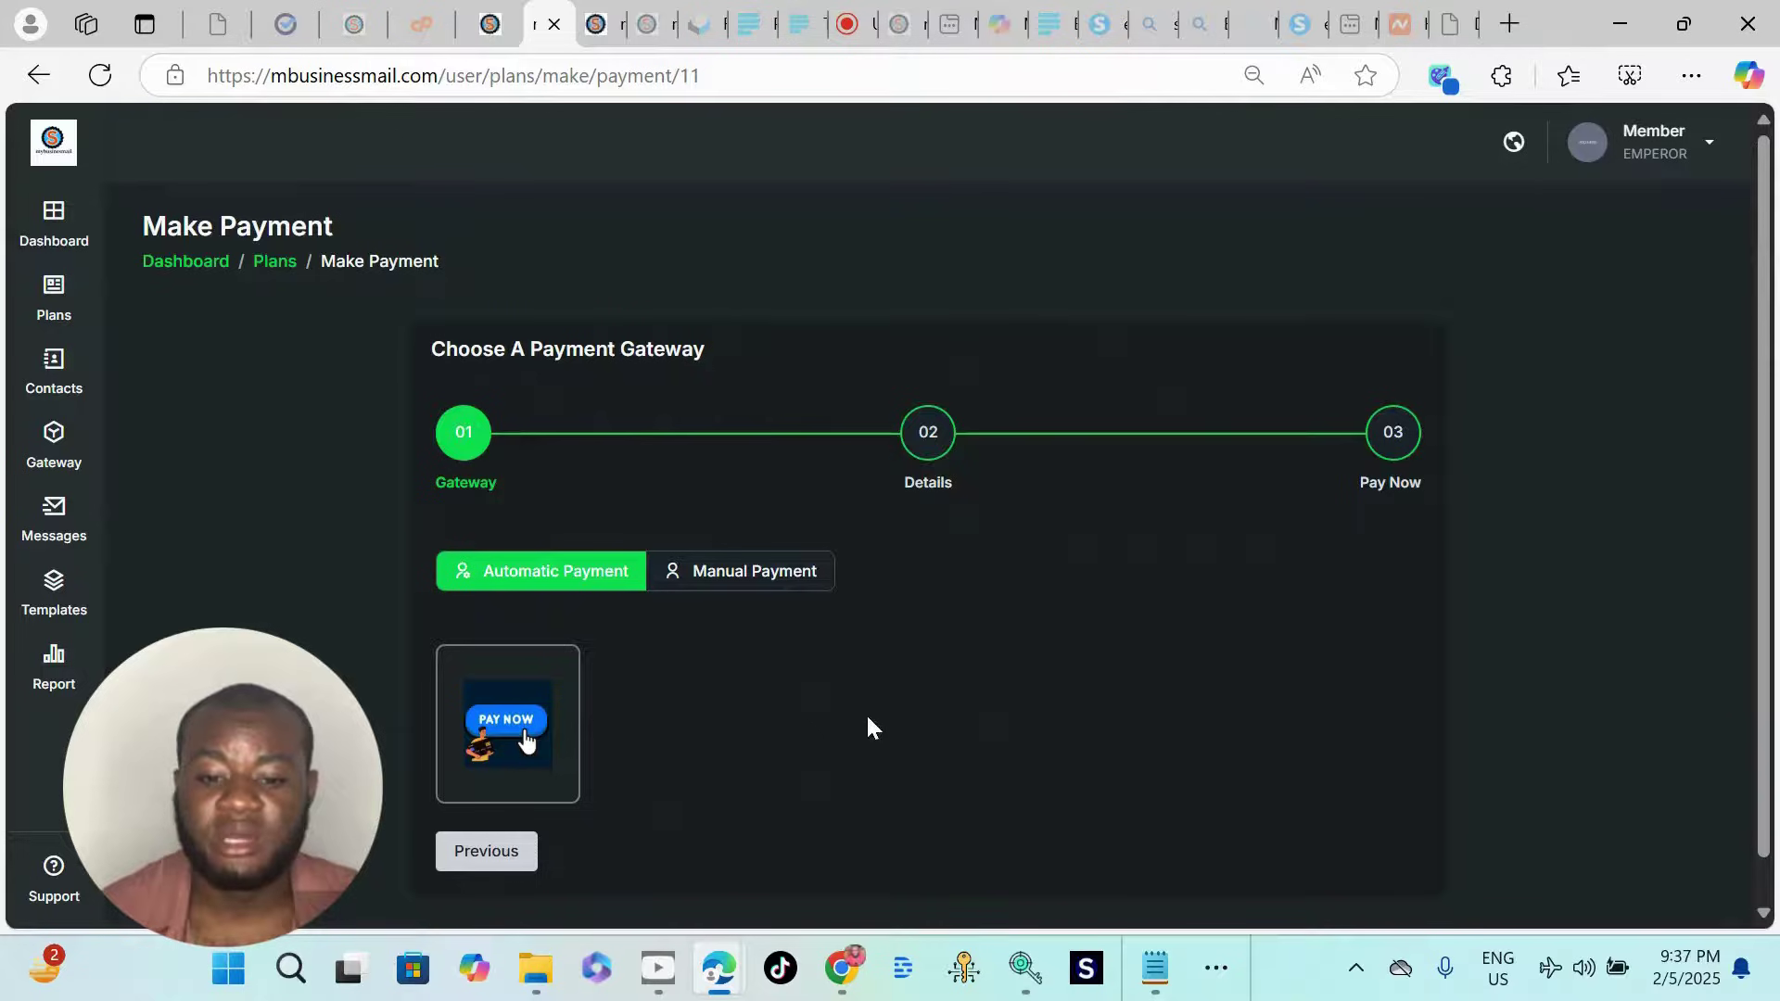
# Step: Check the manual payment options, including USDT-TRC20 and bitcoin, and select Paystack as the automatic payment gateway
pyautogui.scroll(-1, 866, 729)
pyautogui.click(521, 694)
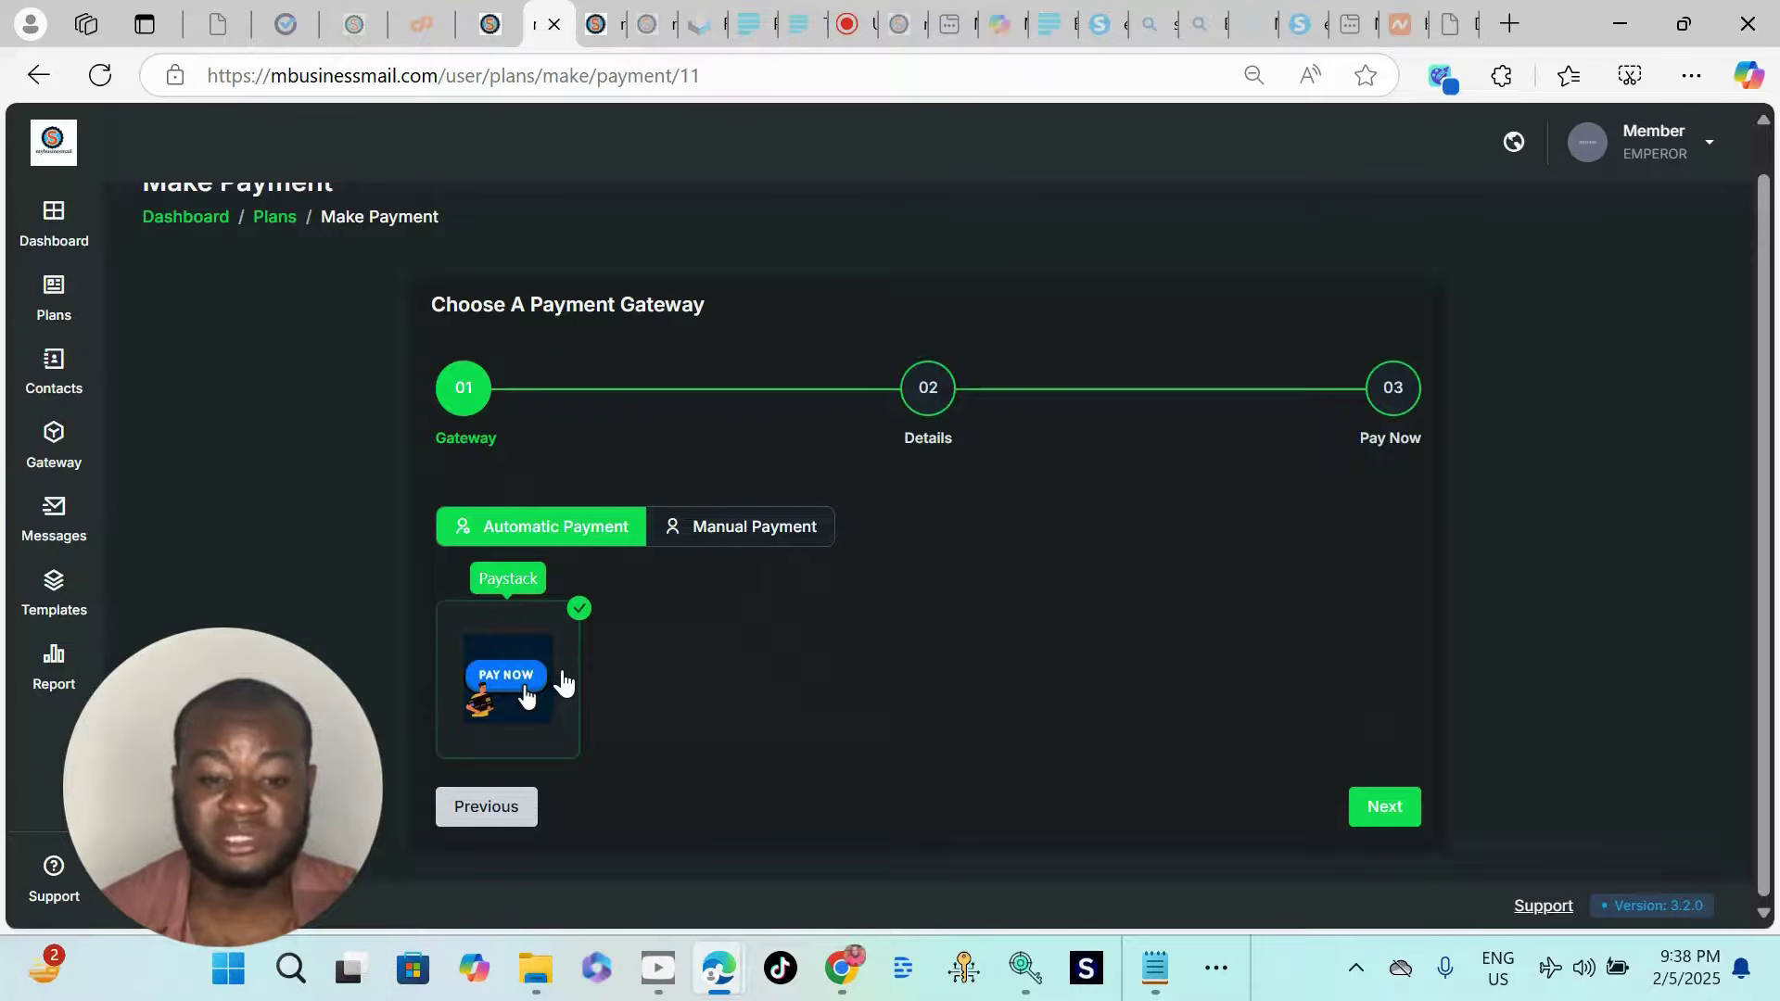
pyautogui.click(751, 526)
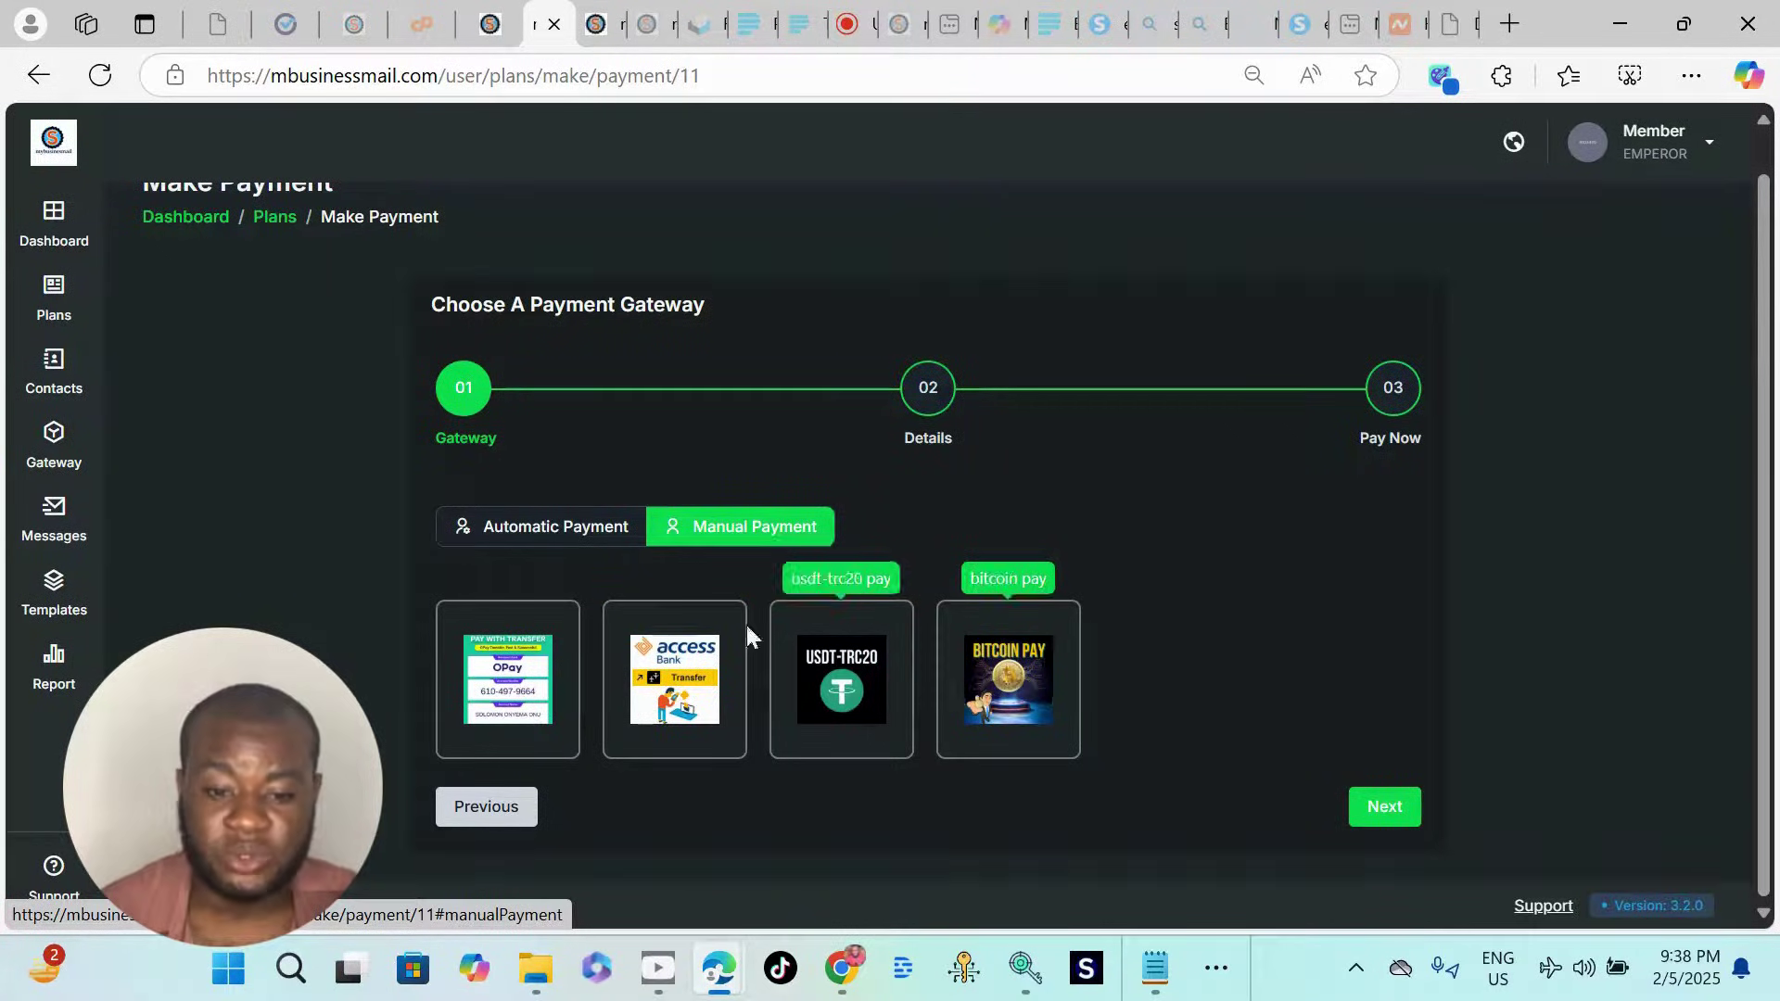
pyautogui.click(554, 535)
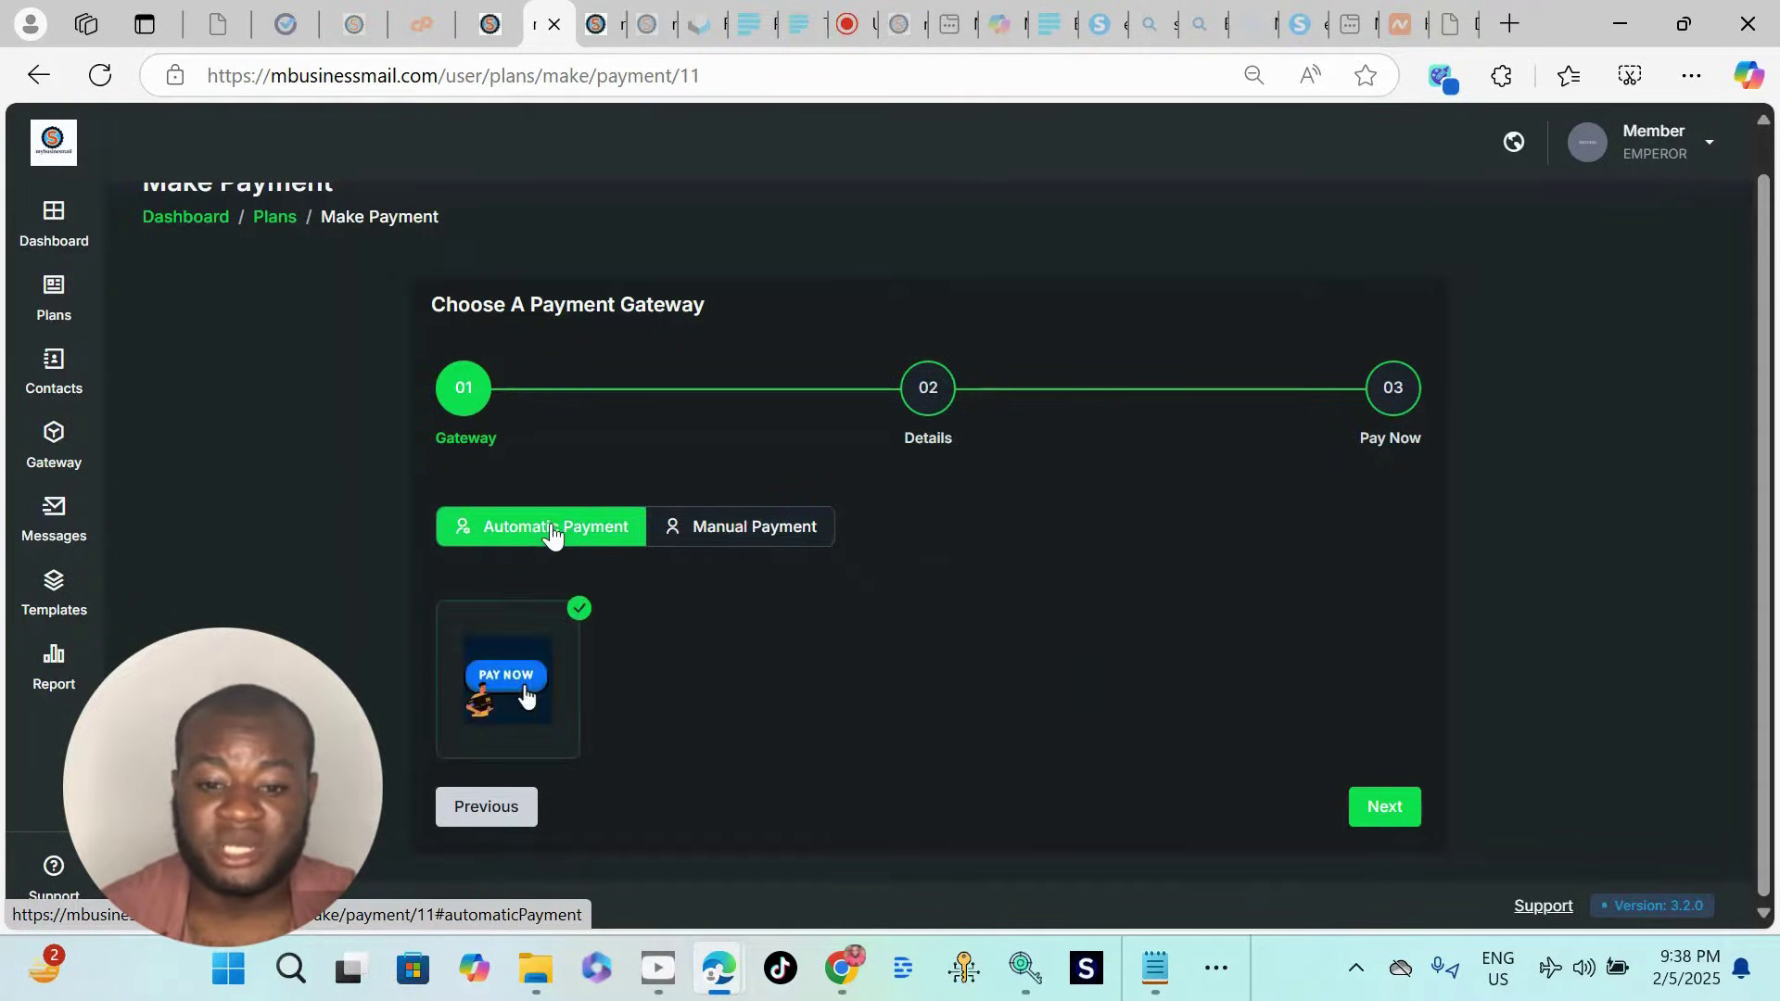
pyautogui.click(521, 691)
pyautogui.click(521, 737)
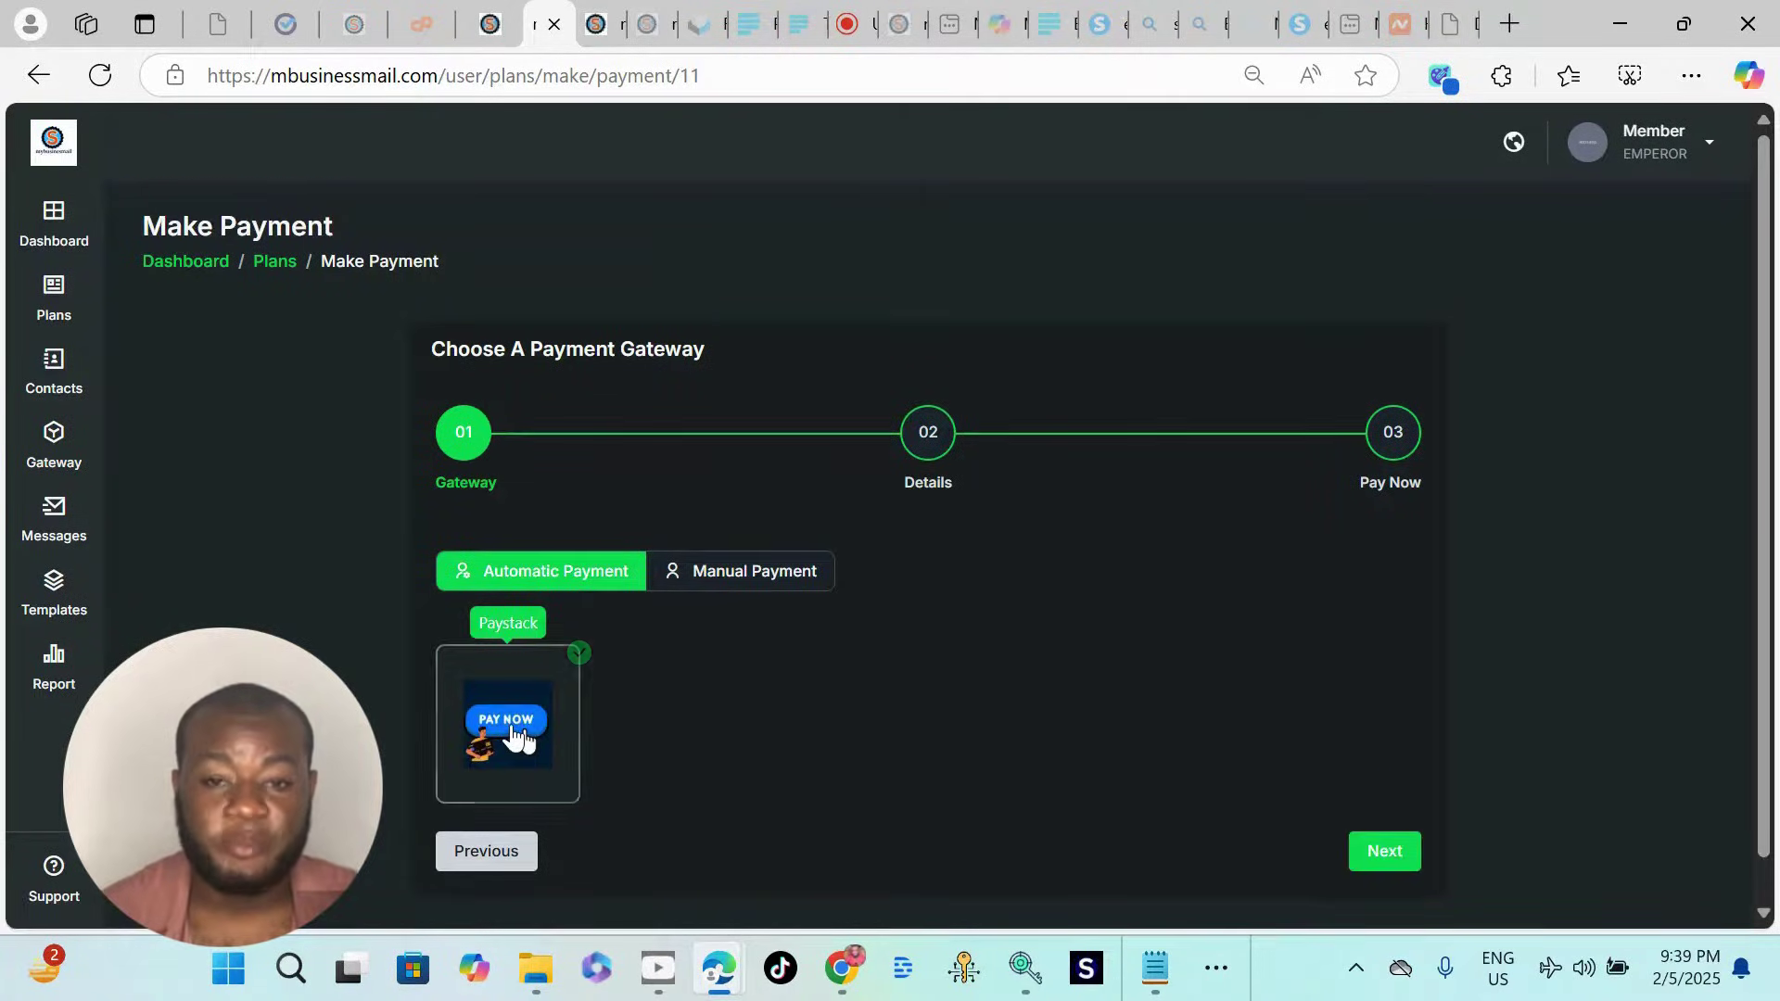
# Step: Proceed through the payment details to the Paystack checkout for the SMTP 4 IP plan, and return to the admin member list
pyautogui.click(1389, 851)
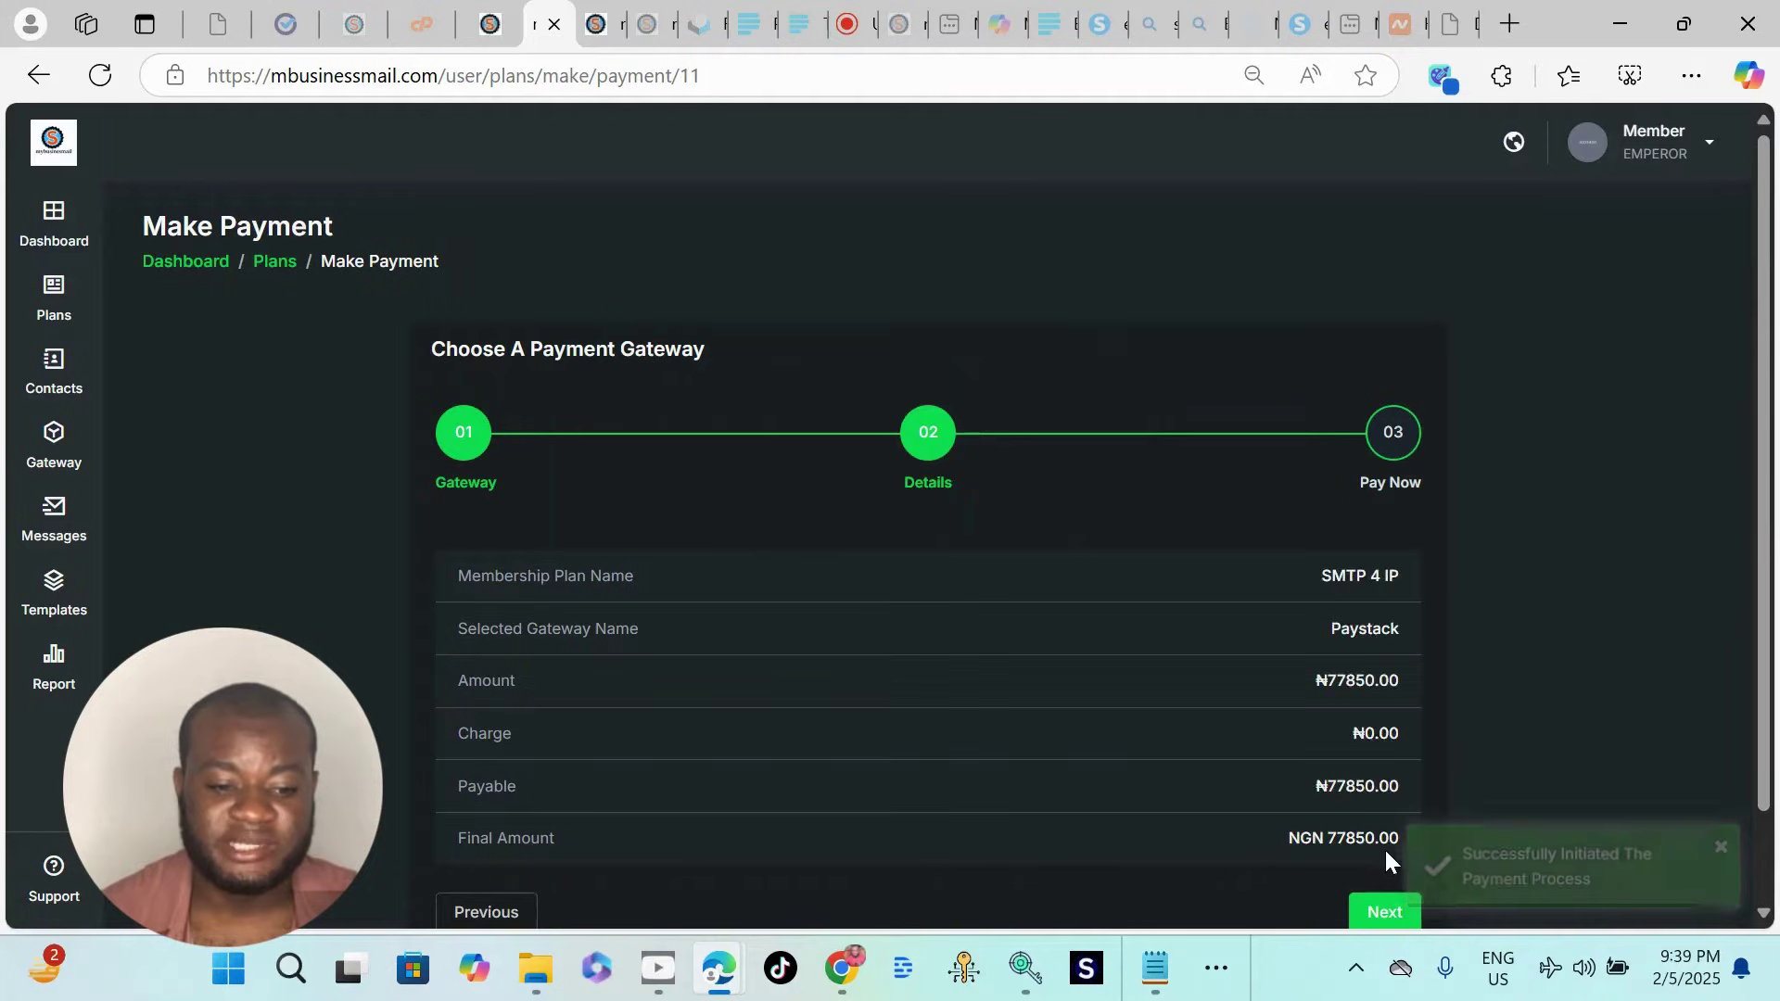
pyautogui.scroll(-1, 979, 671)
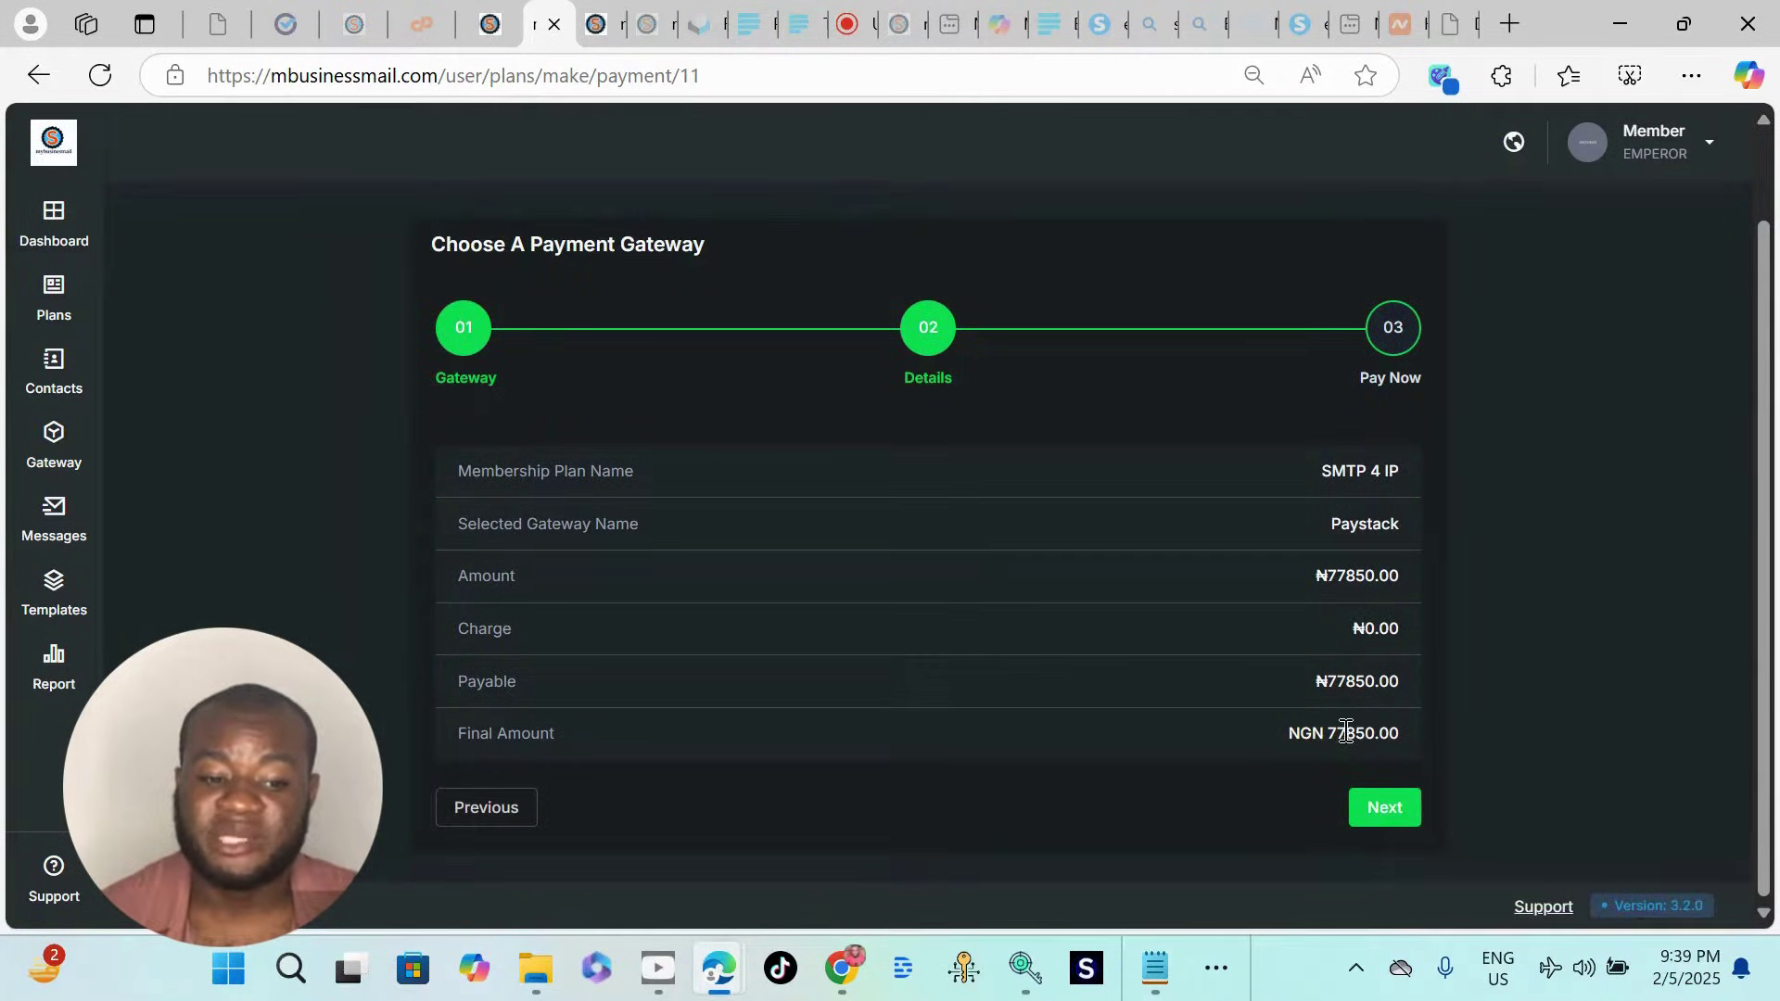
pyautogui.click(1386, 819)
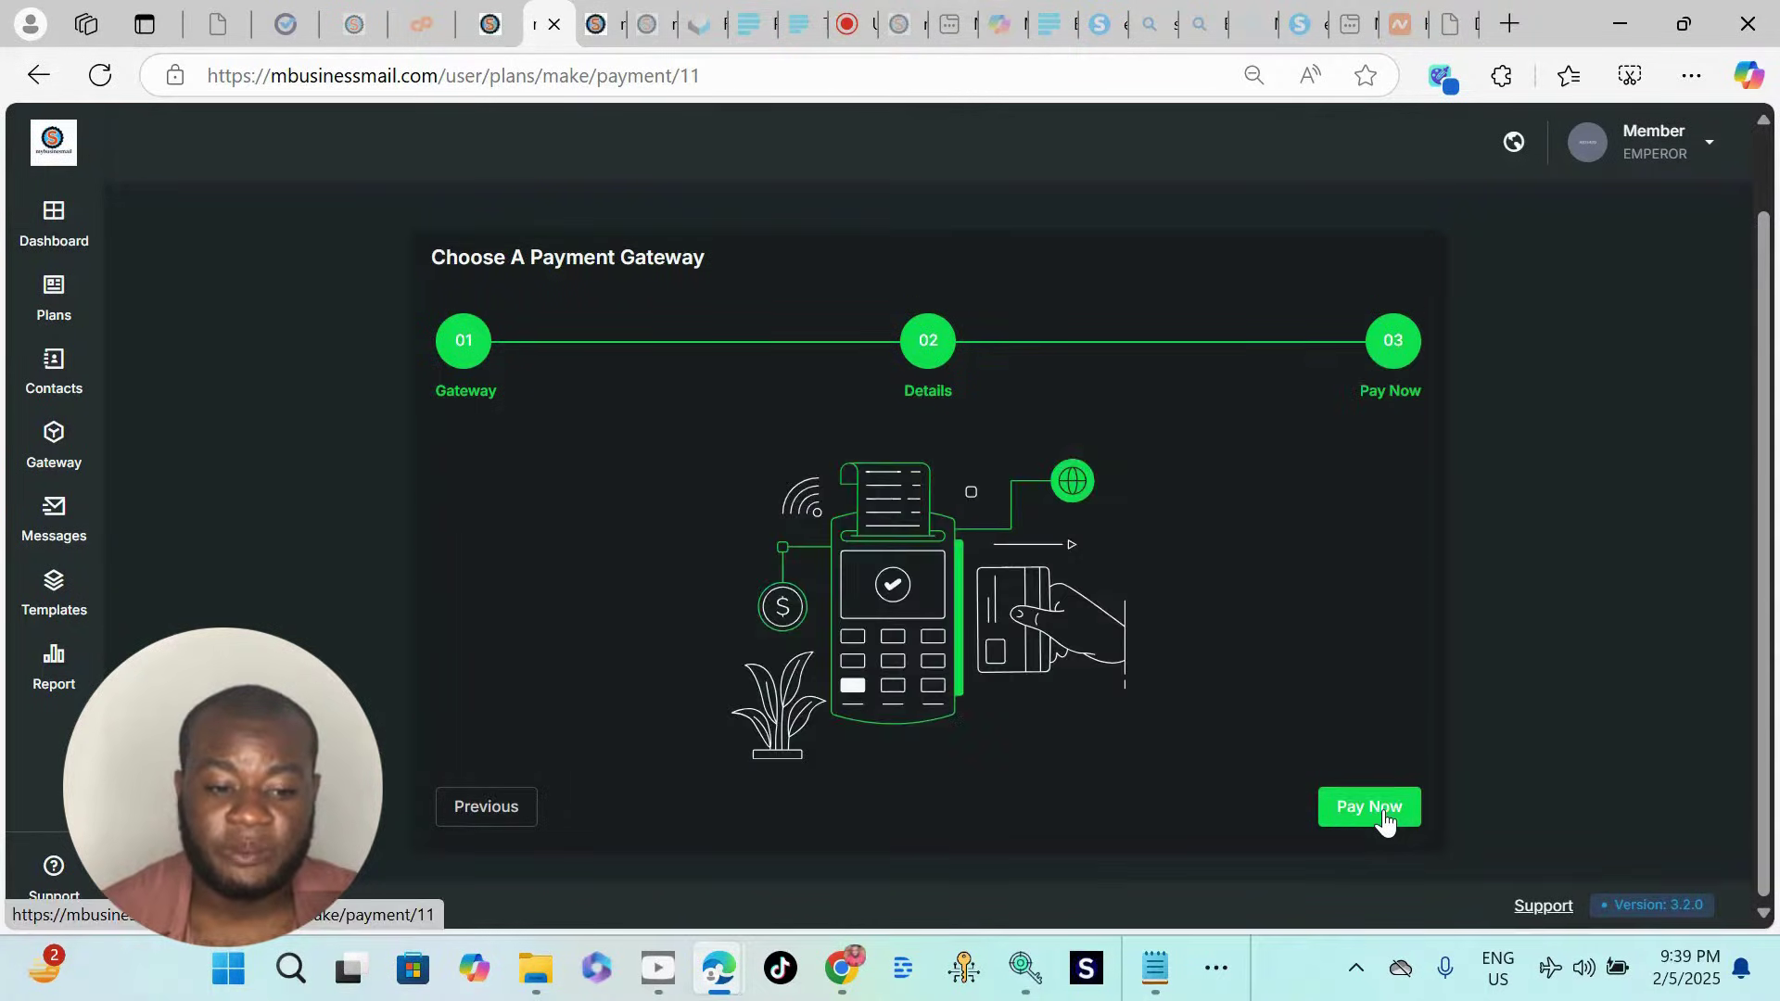
pyautogui.click(1377, 810)
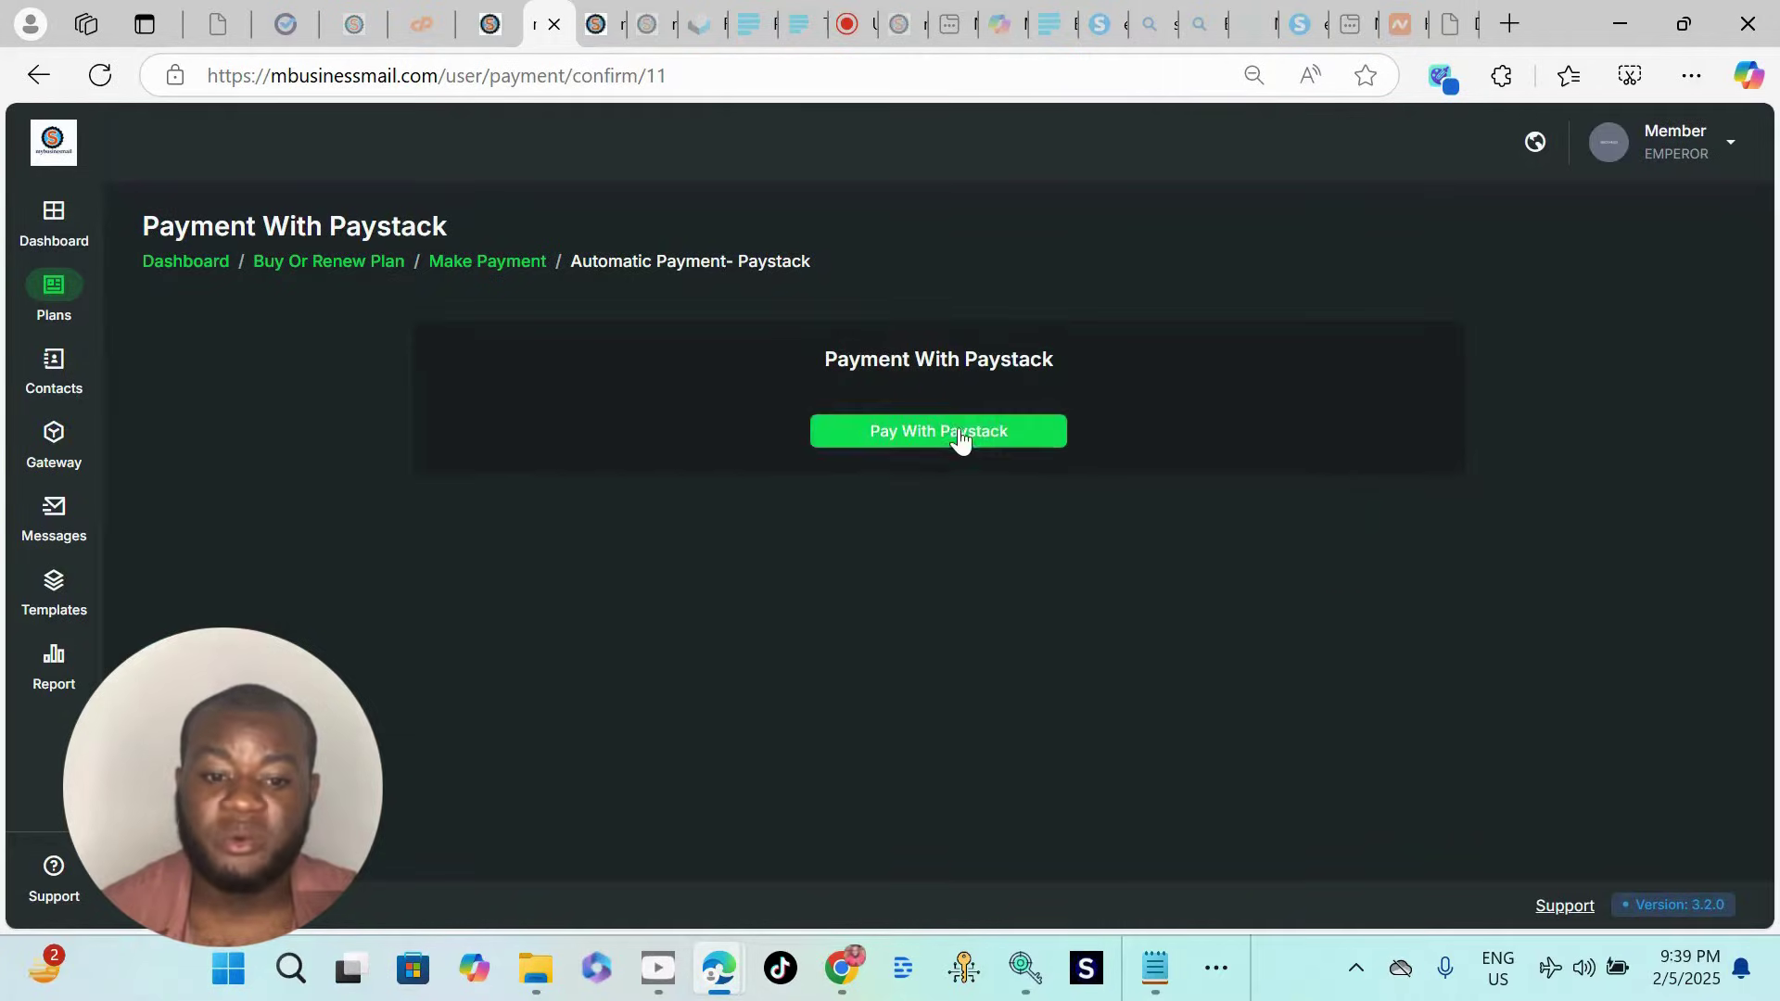
pyautogui.click(959, 440)
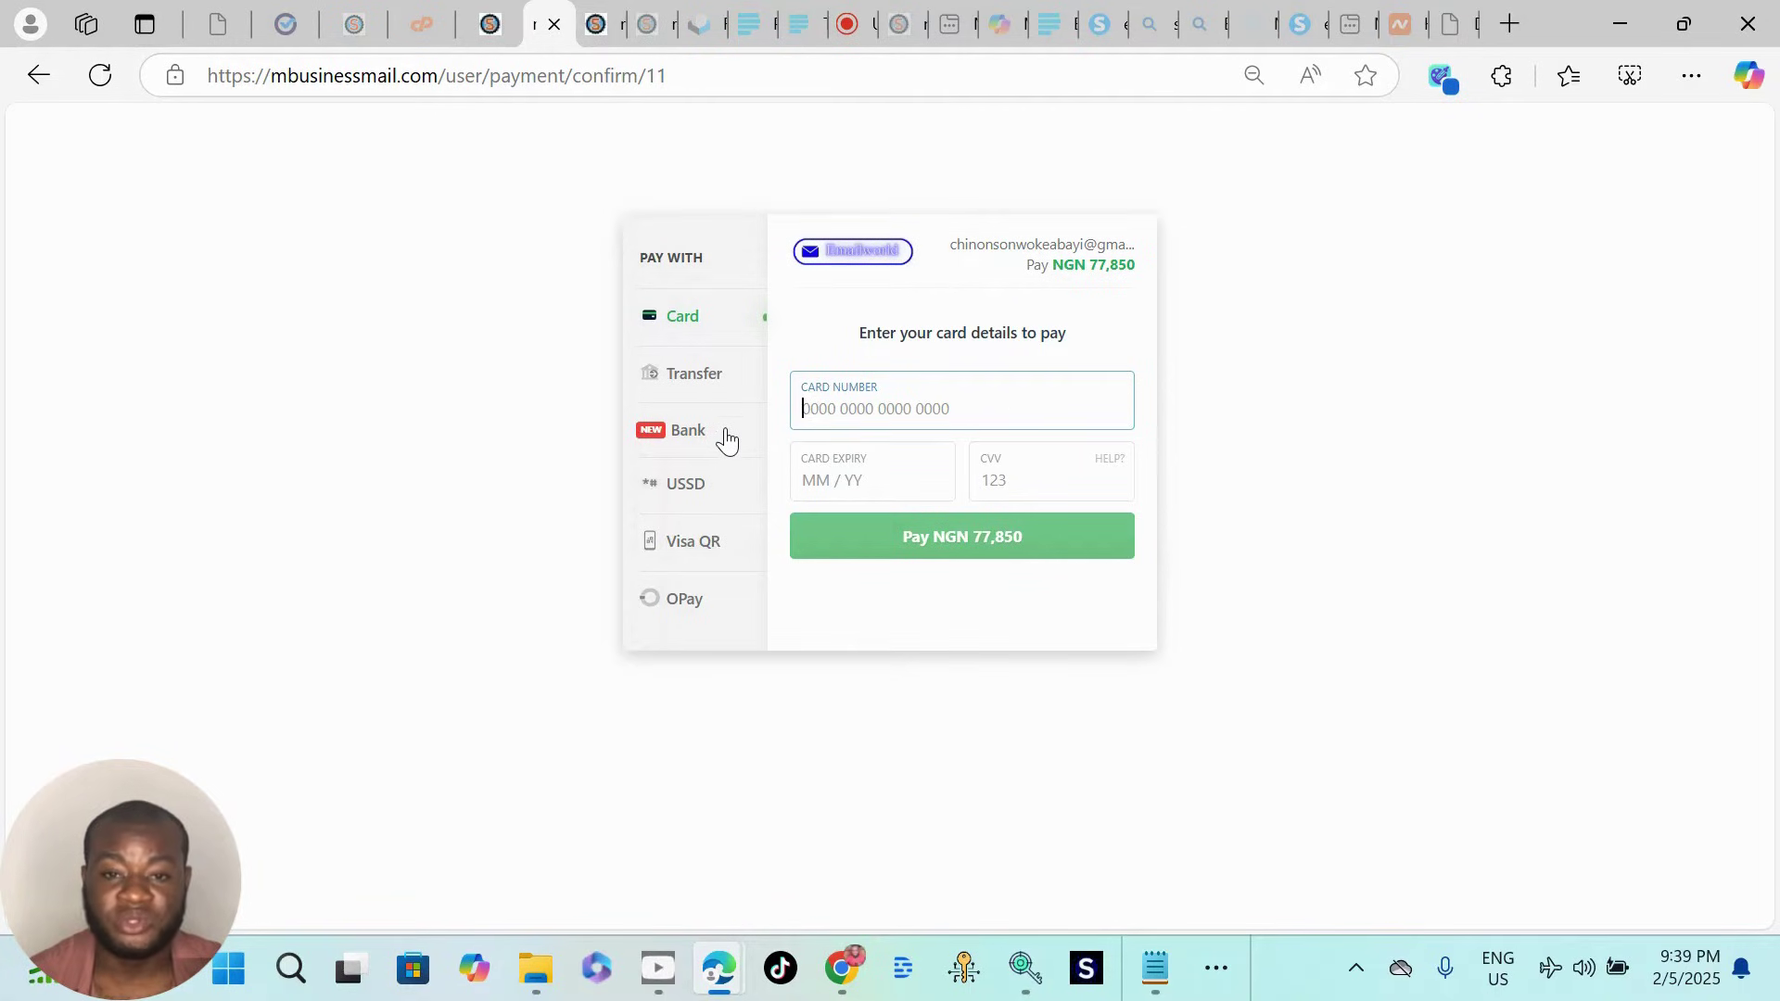
pyautogui.click(489, 24)
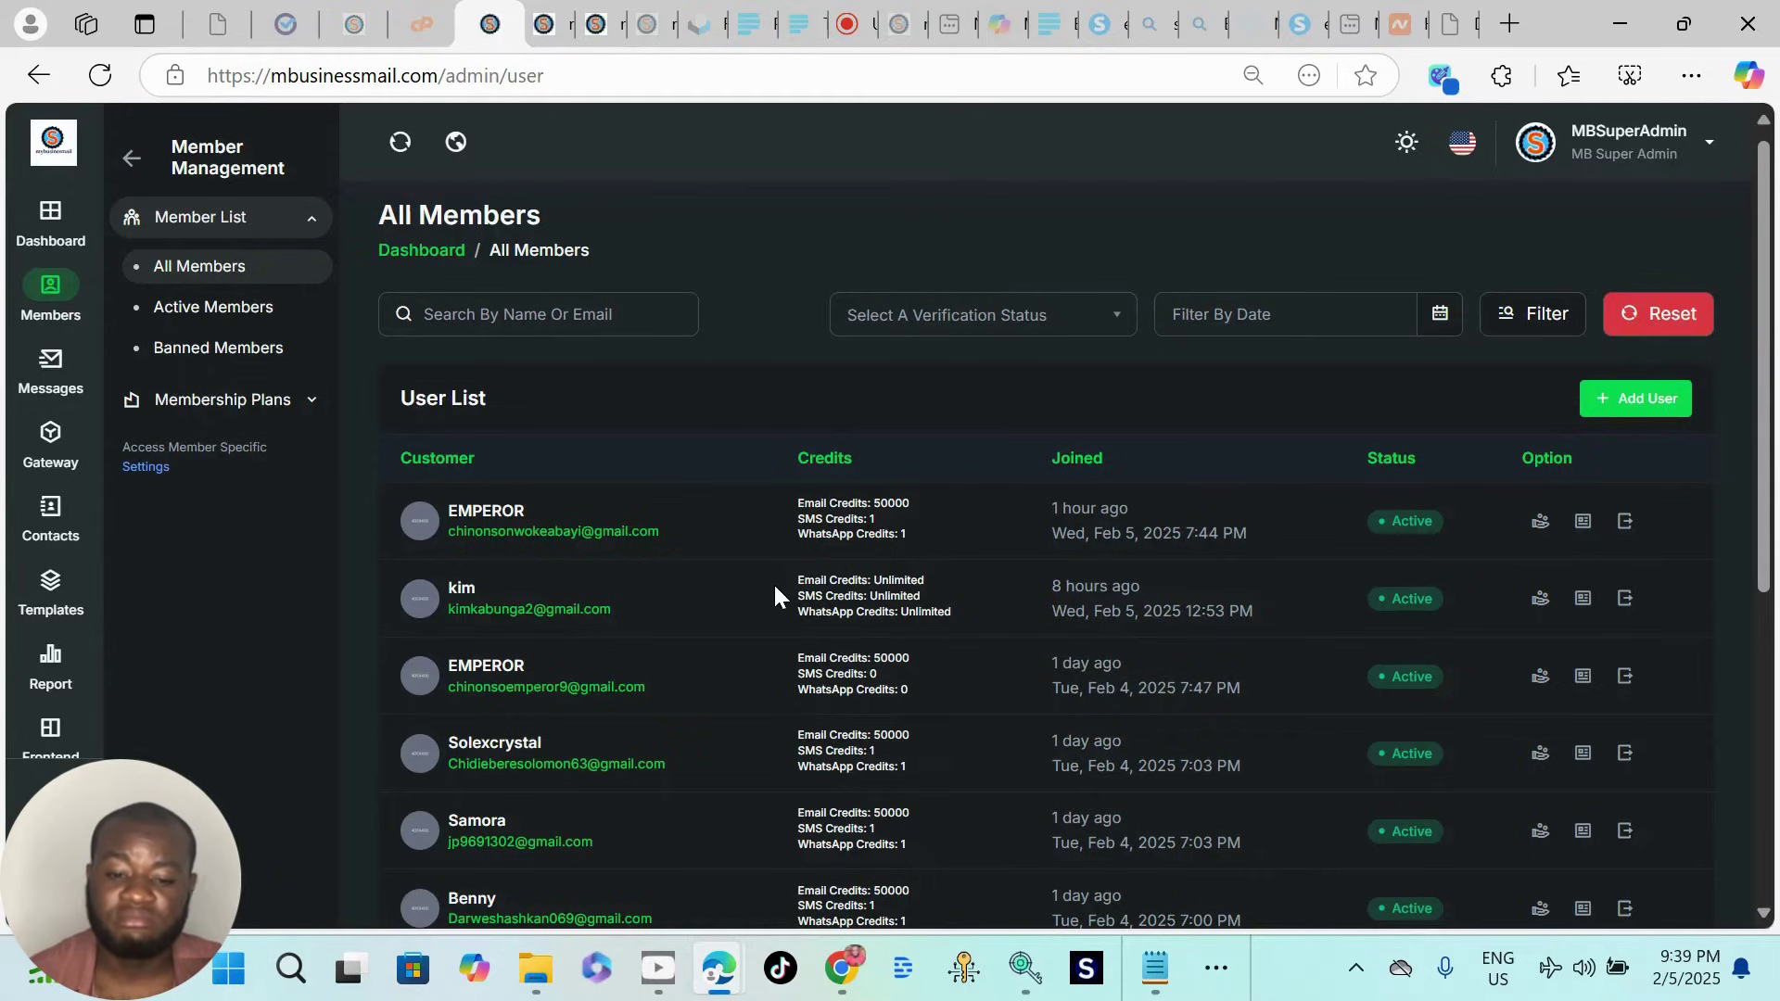